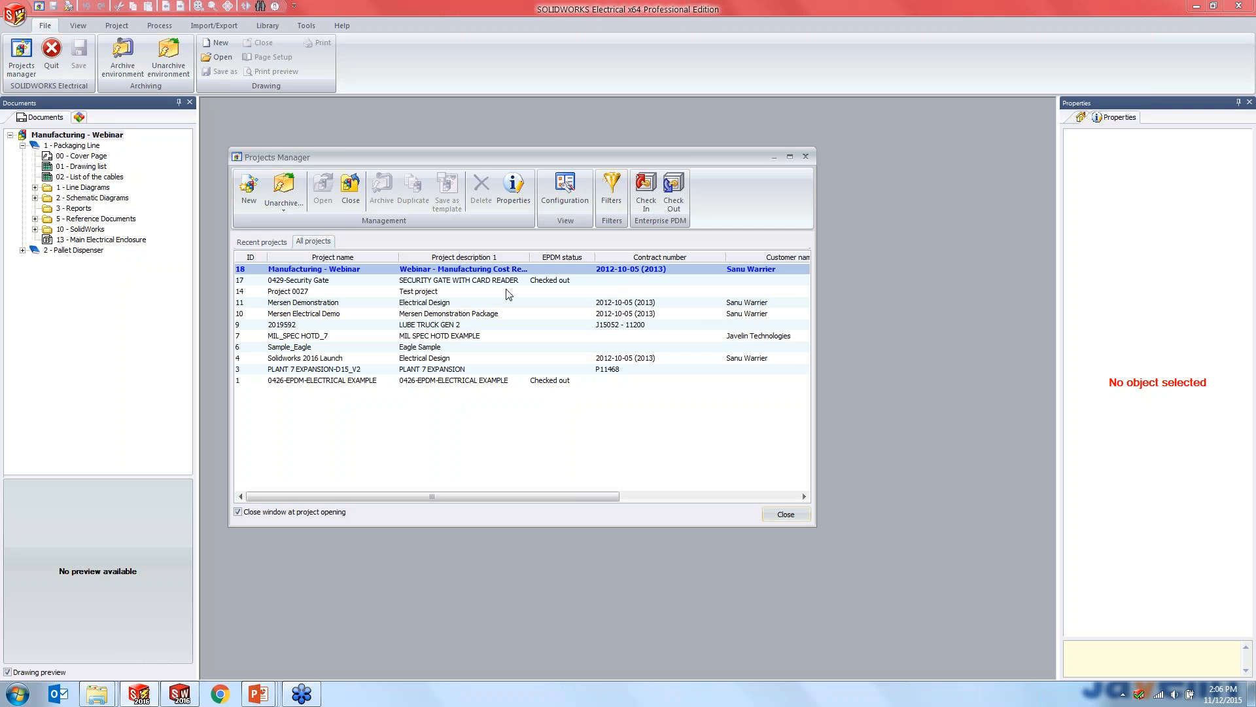
- Switch to SOLIDWORKS and examine the Manufacturing - Webinar electrical project documents and the management commands available for the project
click(190, 695)
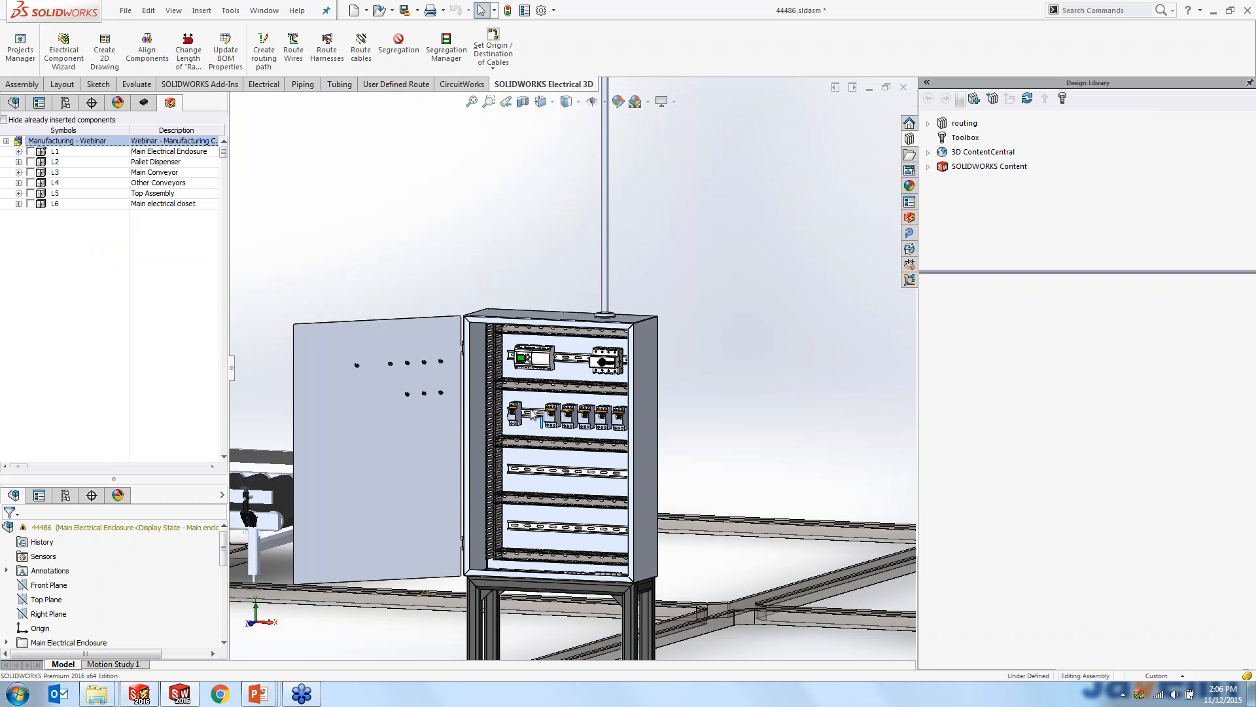
scroll(557, 314, up, 5)
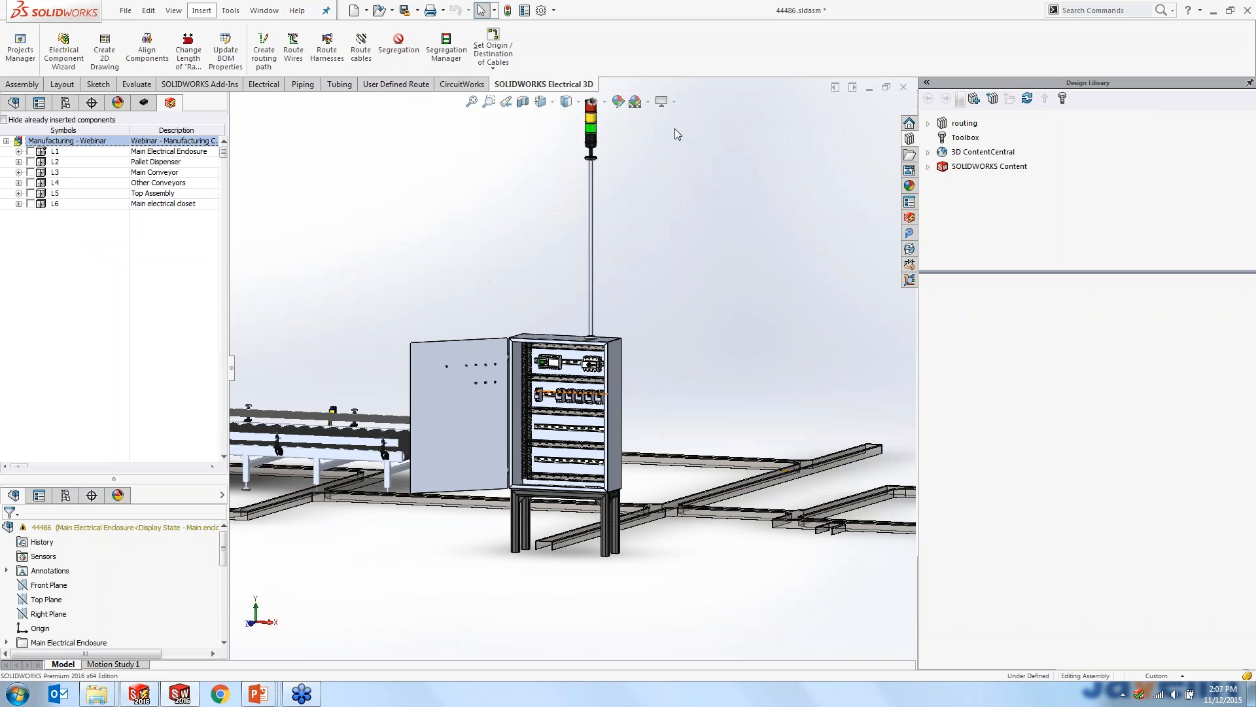
click(909, 217)
right_click(967, 112)
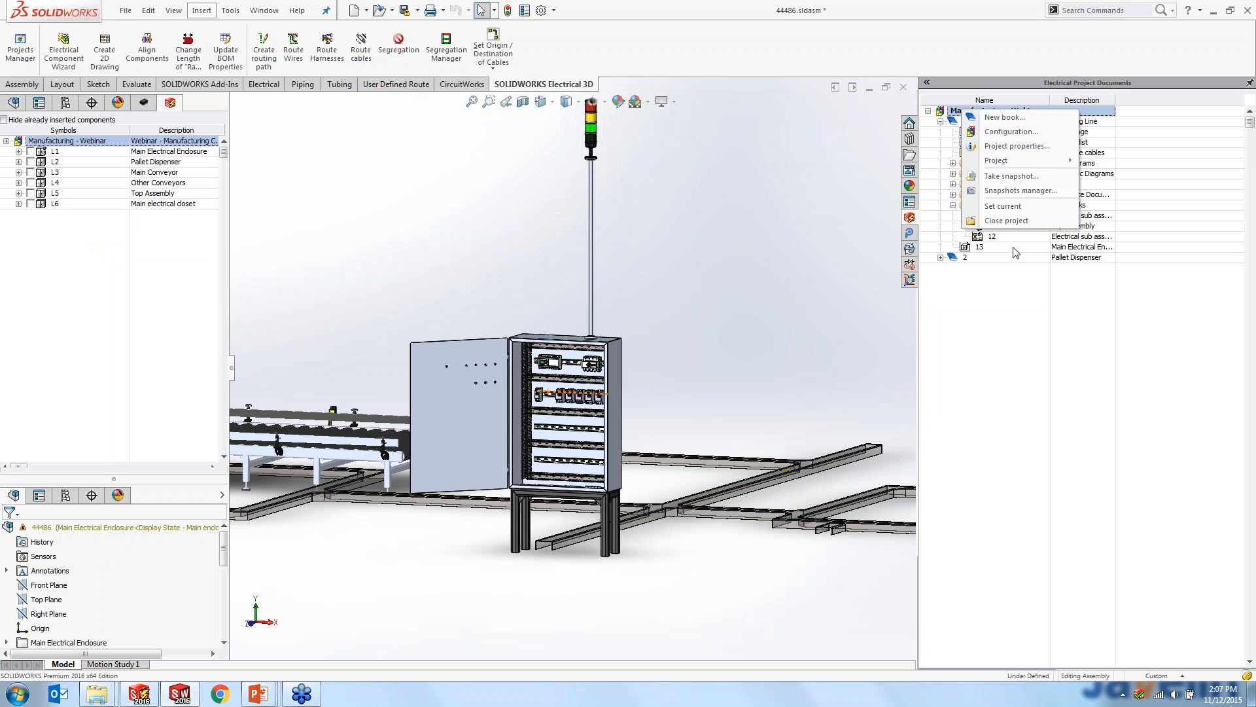
right_click(999, 304)
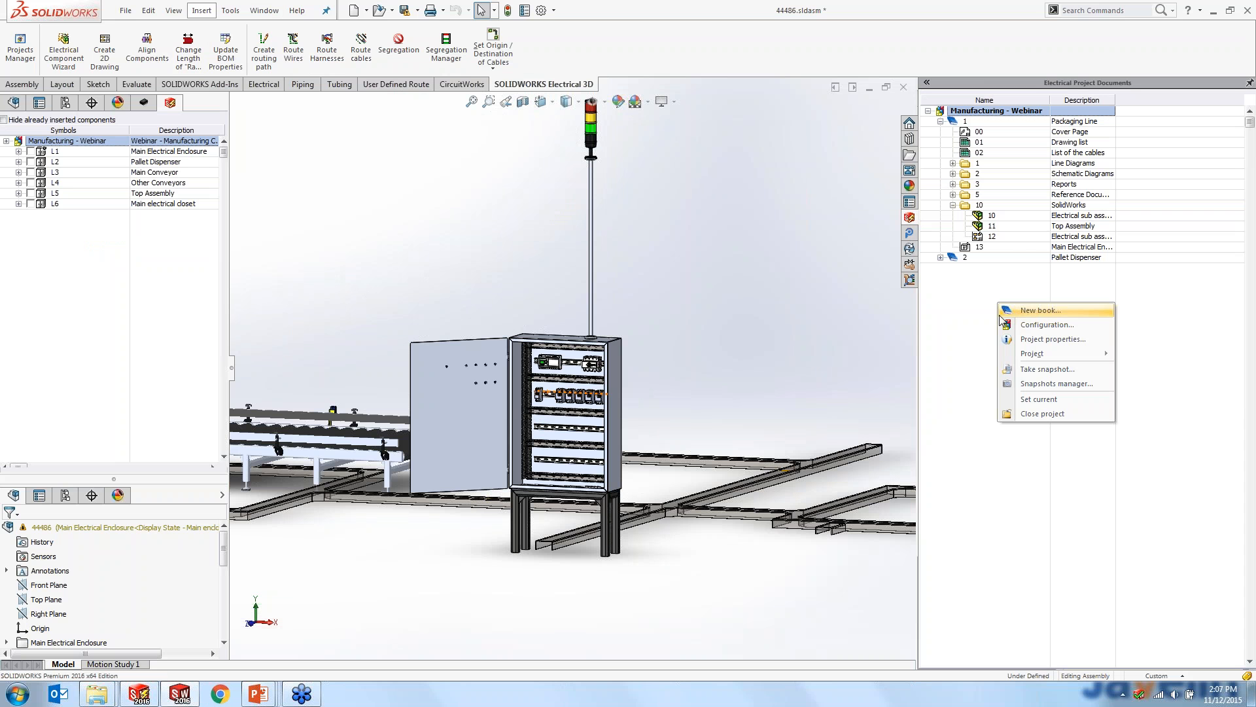
mouse_move(1032, 356)
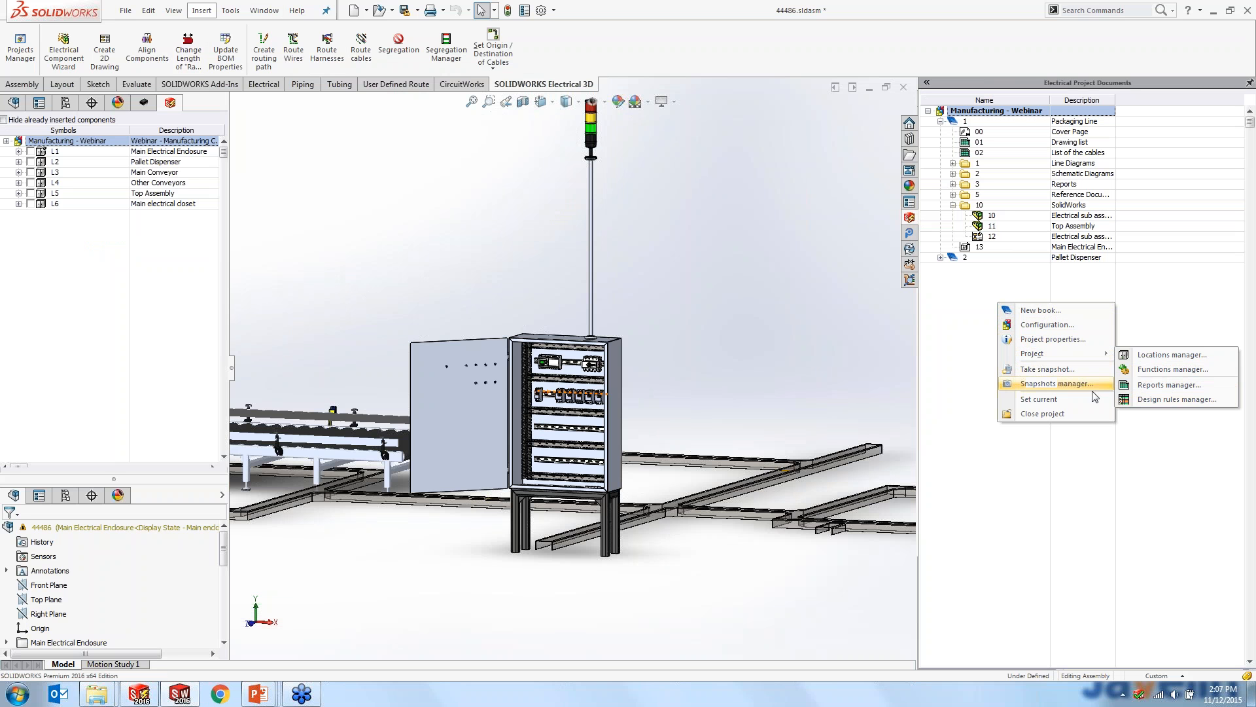
click(982, 320)
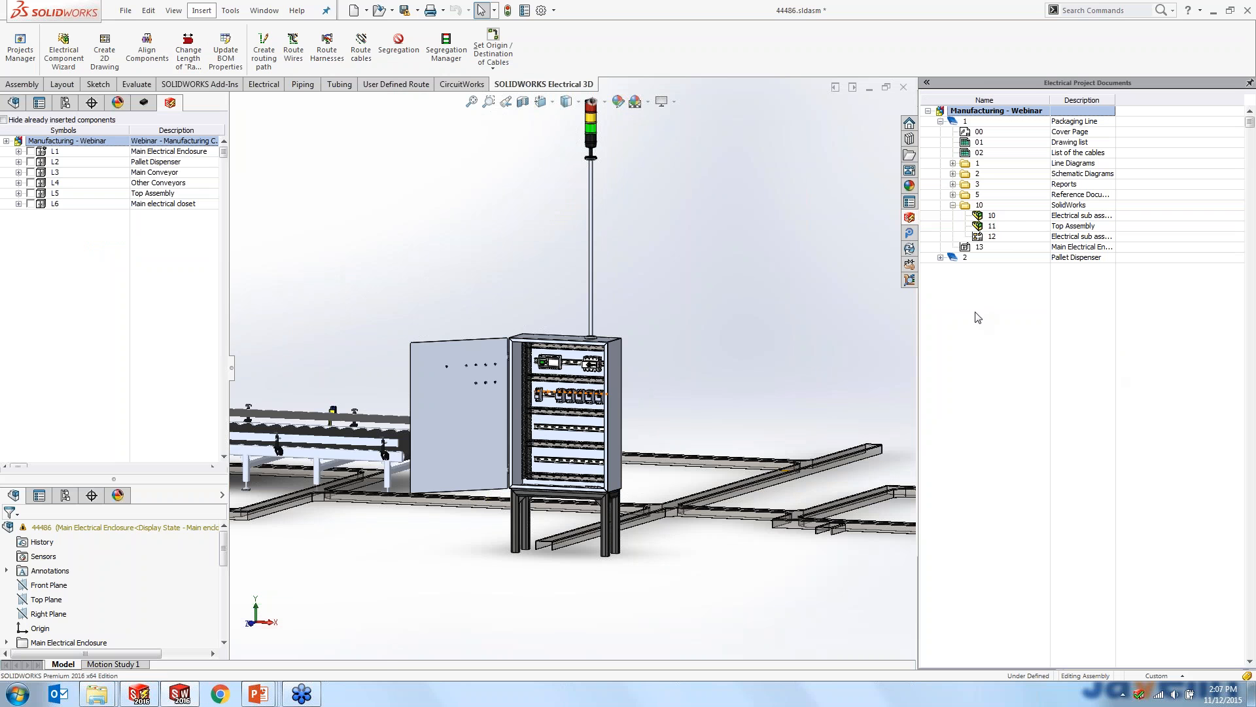
- View the electrical project list in the Projects Manager from within the assembly, and close it
click(230, 10)
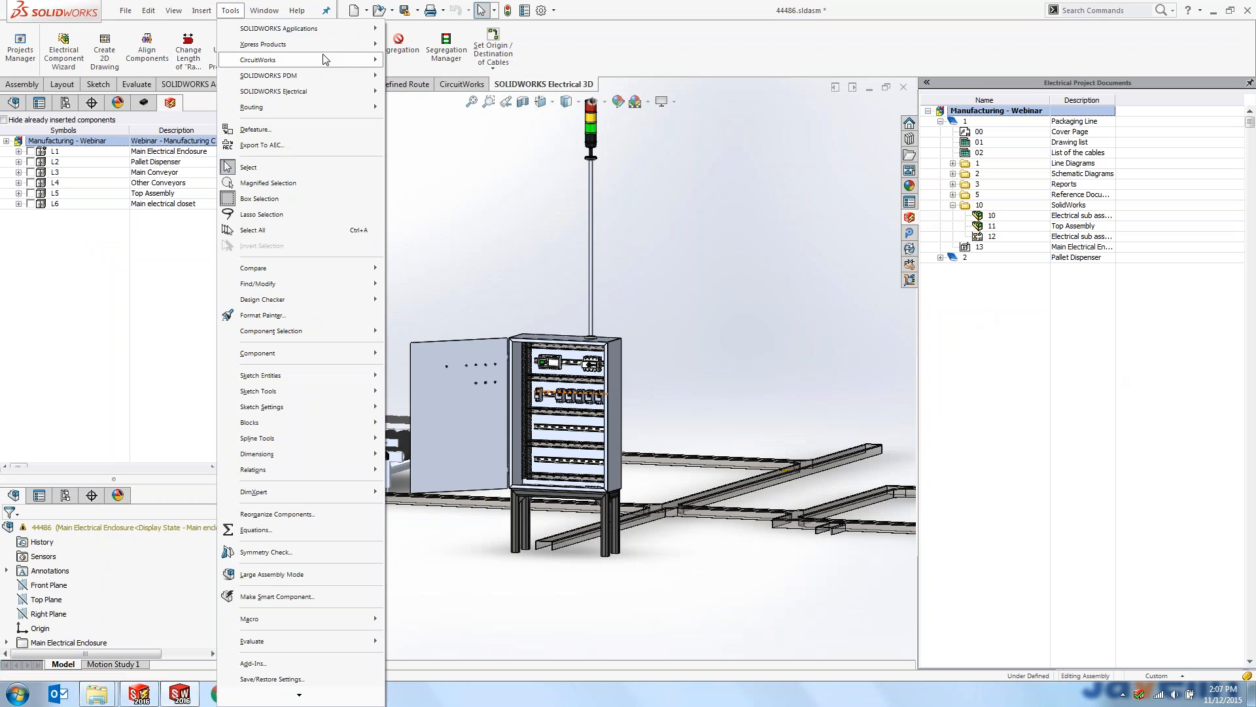
mouse_move(344, 92)
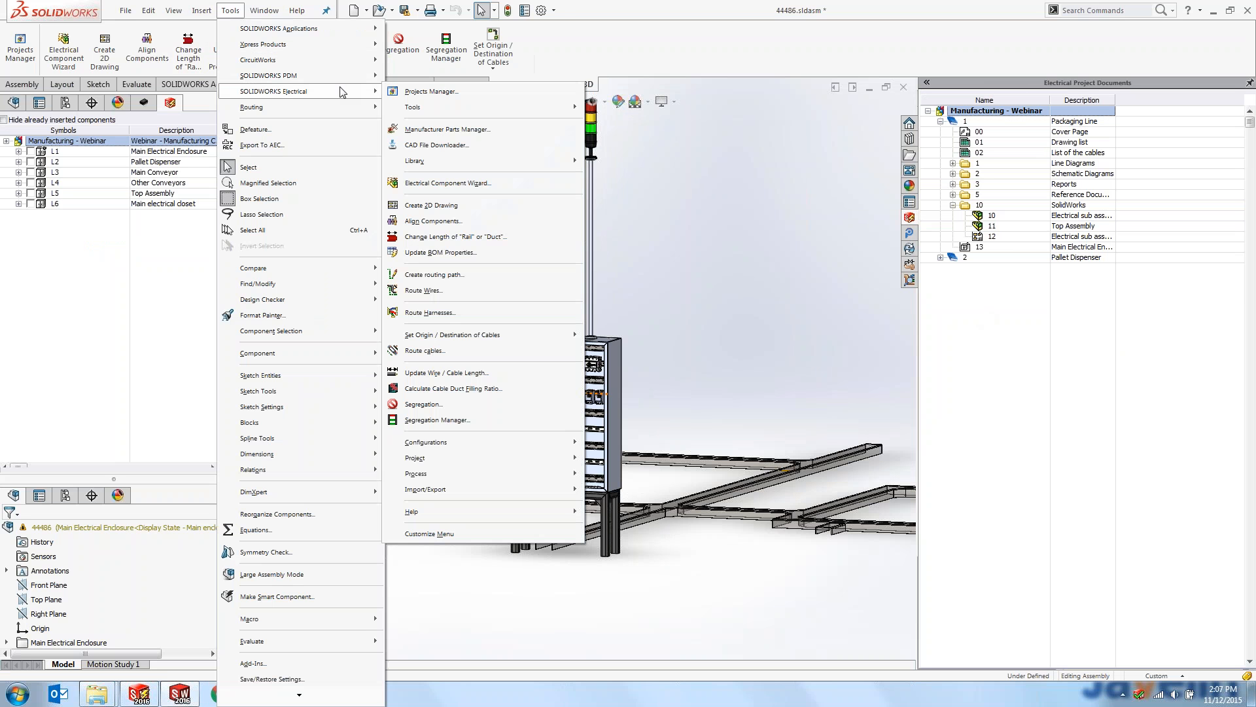
click(411, 92)
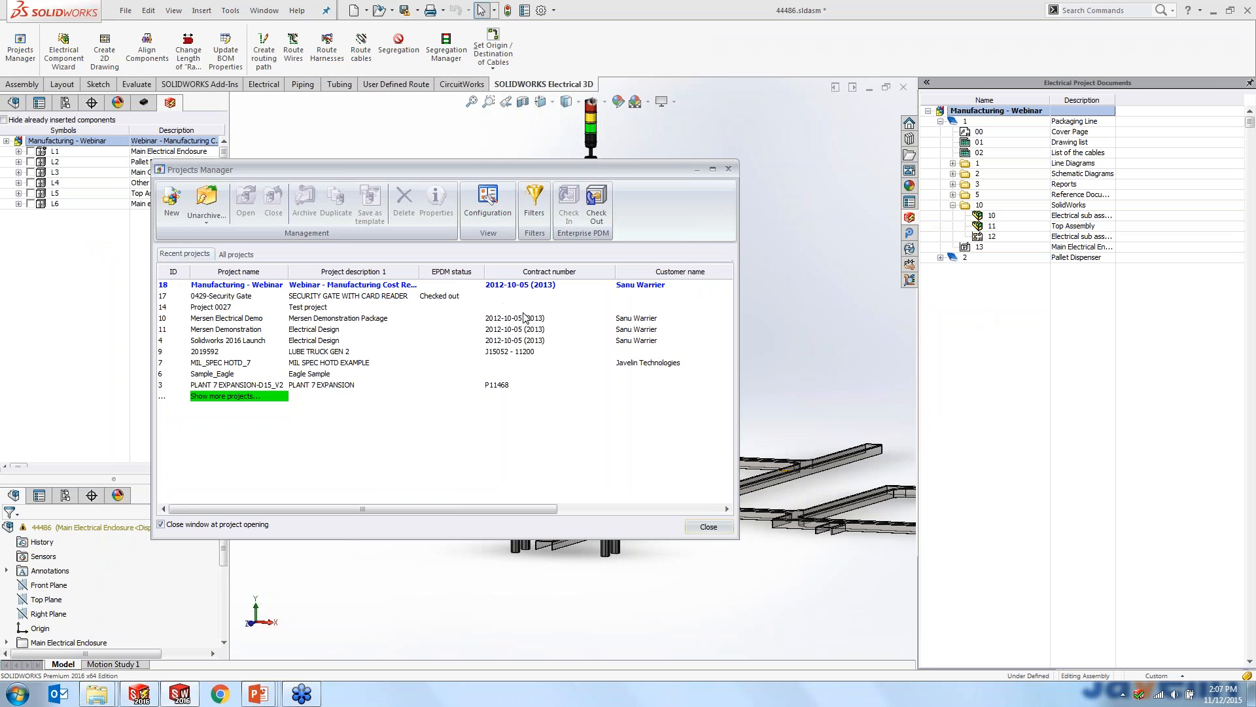
click(730, 175)
- Switch to SOLIDWORKS Electrical, dismiss the Projects Manager and open the line diagram 04 - Diagram - Packaging line
click(139, 694)
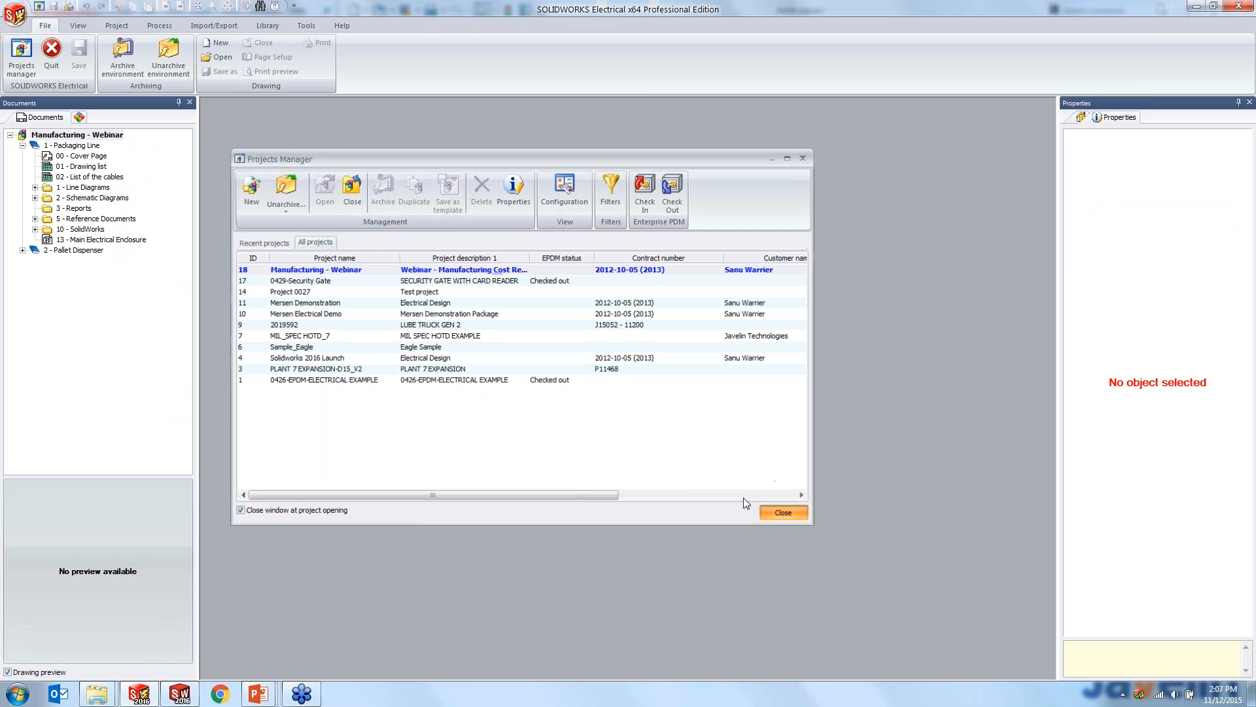
click(786, 514)
click(35, 188)
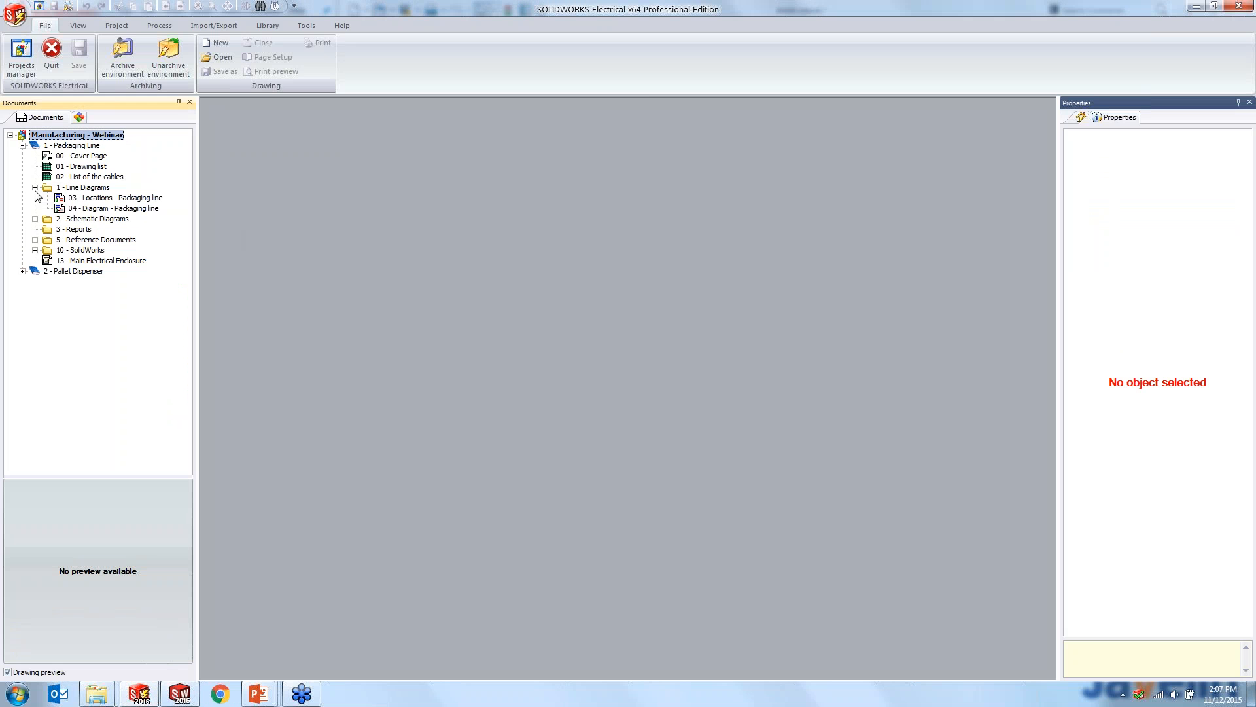
double_click(72, 208)
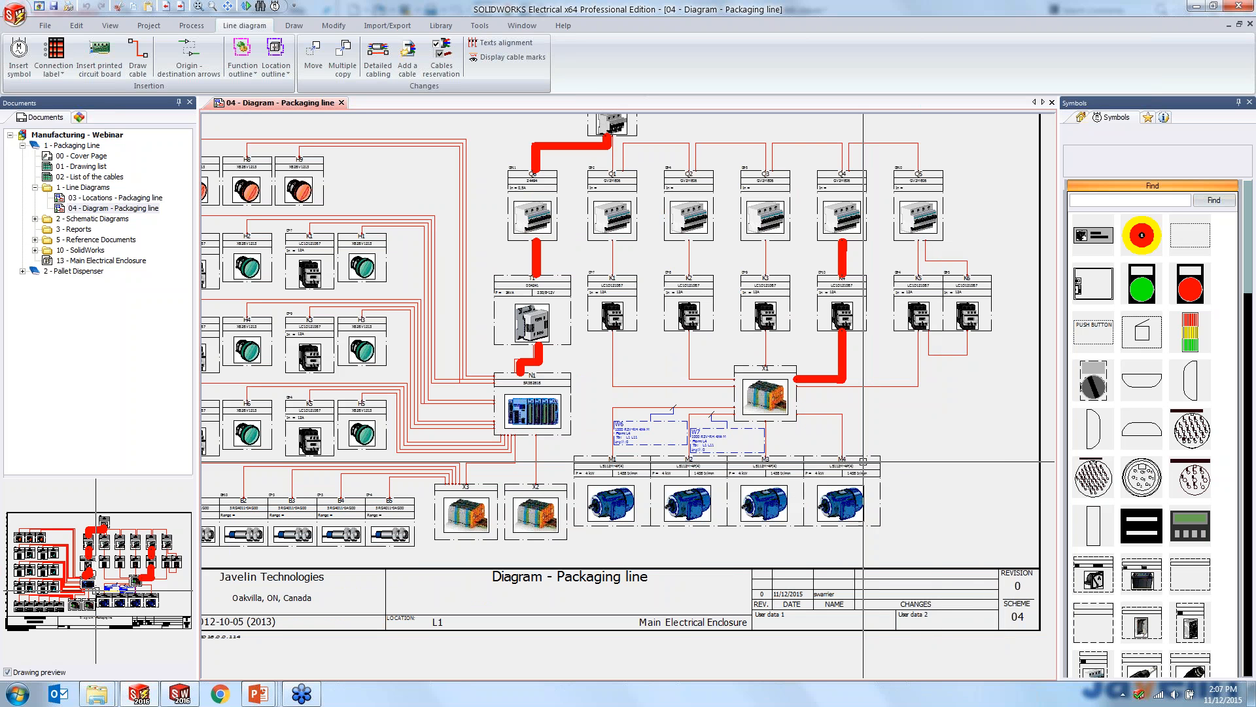
- Go from the rightmost motor in the line diagram to its symbol on the schematic 05 - Power - Packaging Line
right_click(864, 461)
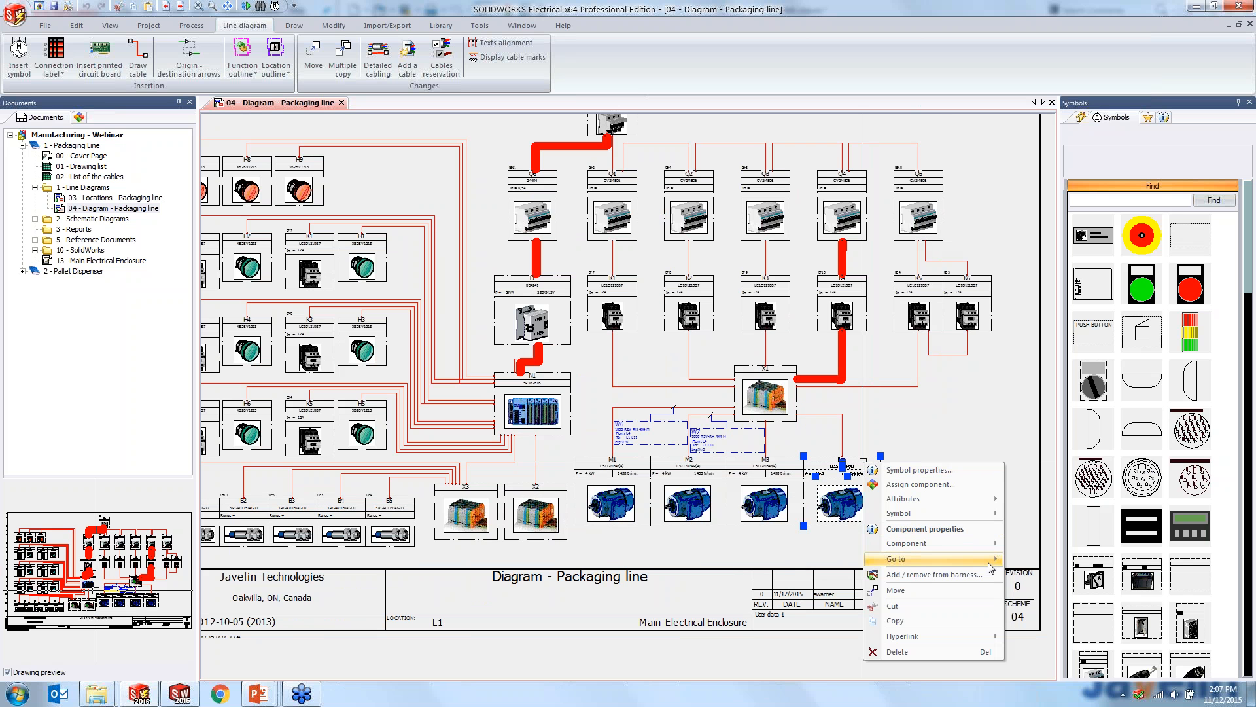
mouse_move(990, 564)
click(1075, 560)
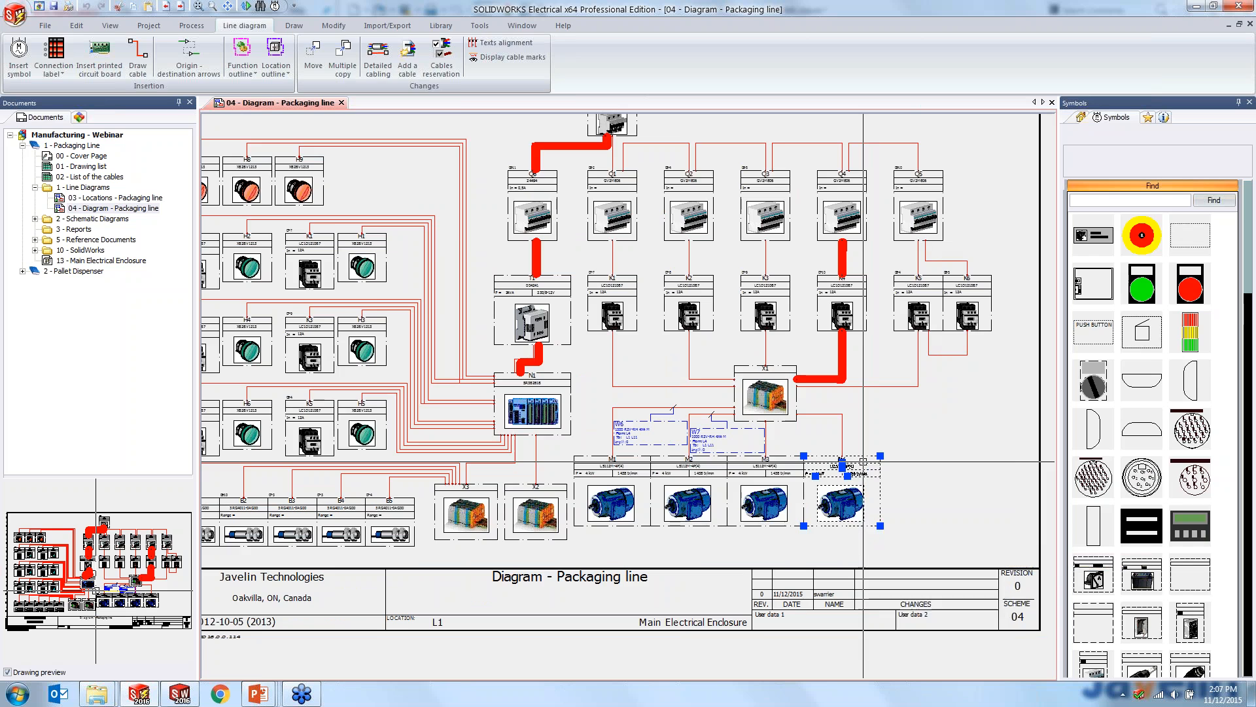
scroll(590, 365, down, 1)
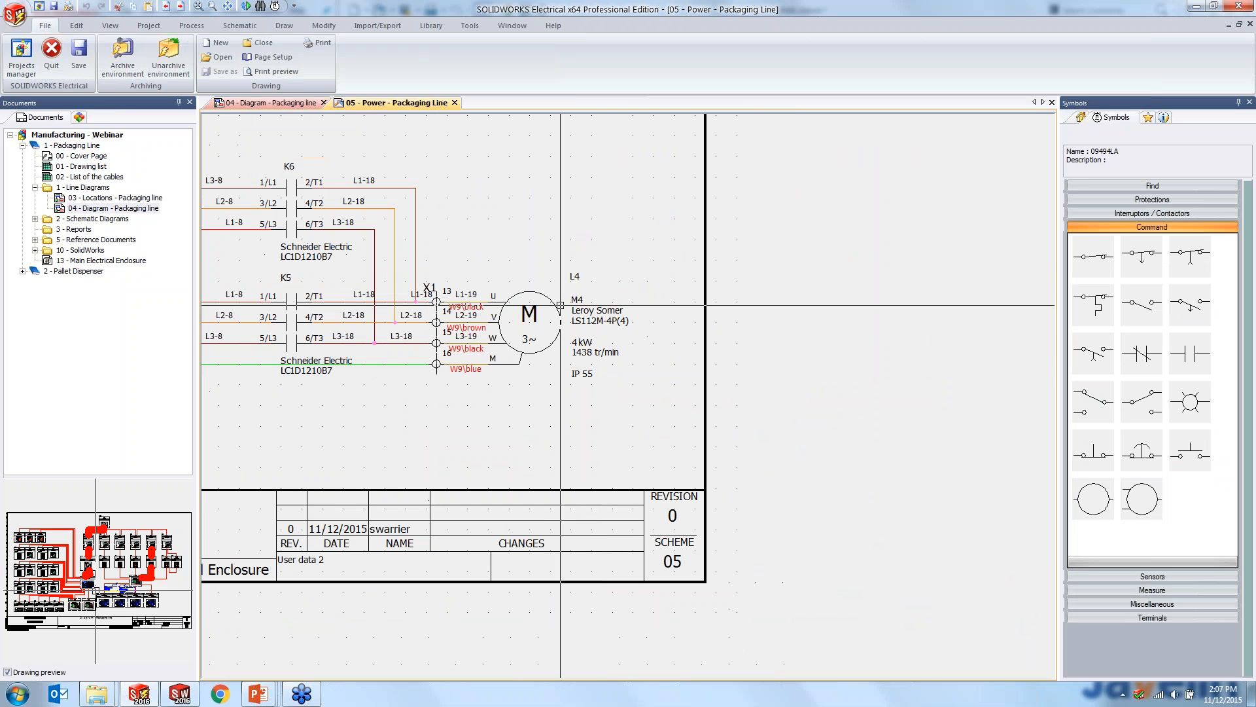
scroll(560, 350, down, 4)
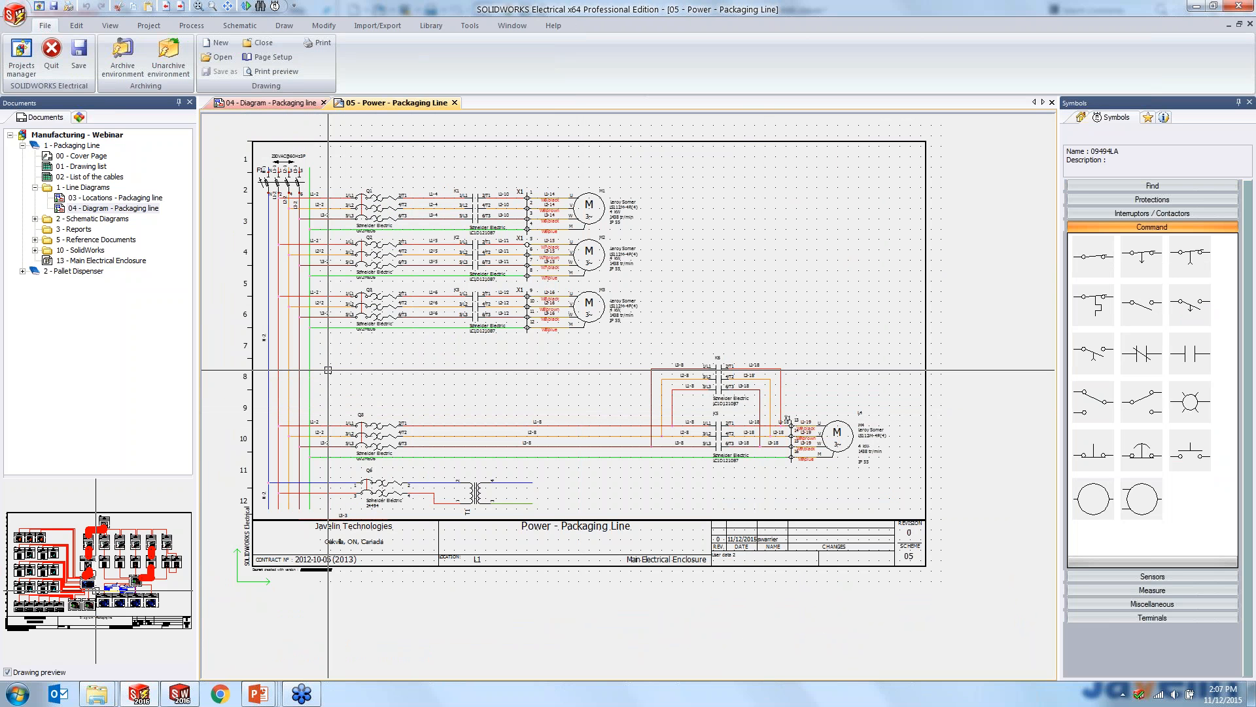
- Find the 3 phase motor symbol EW_ANSI_MOTOR3P by searching for Motor, and place it below motor M3 on the power schematic
scroll(328, 369, up, 3)
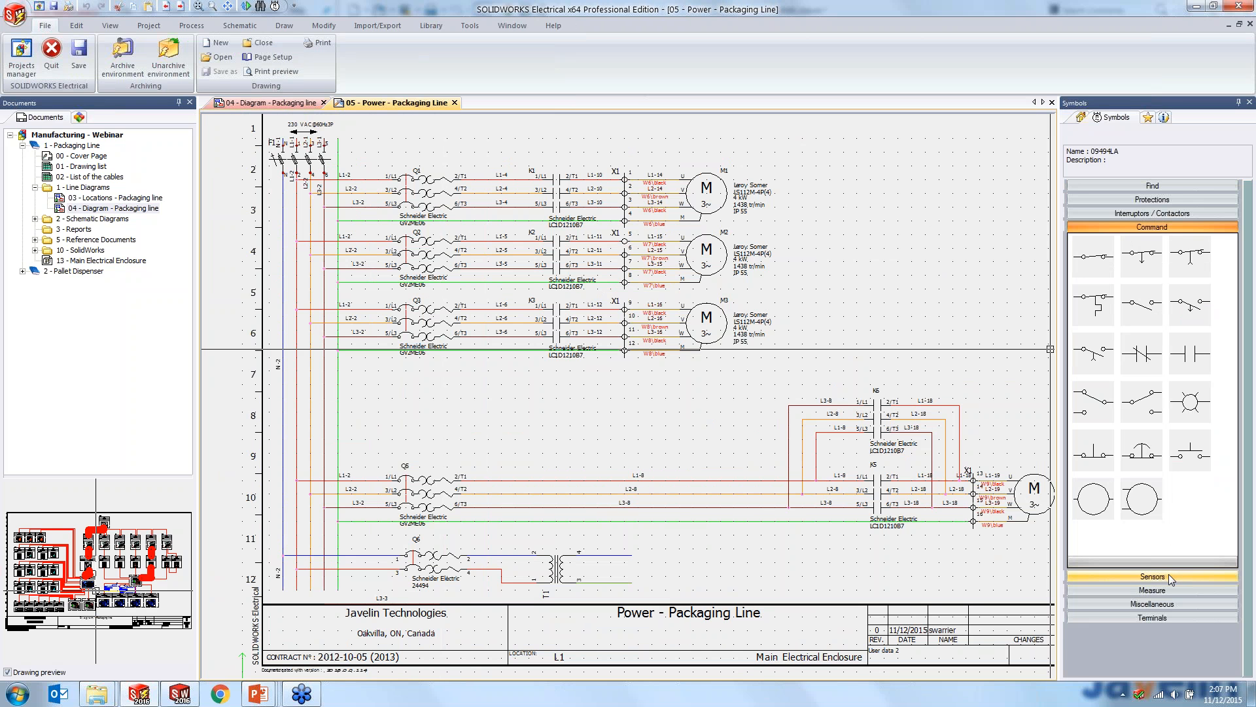
click(1165, 187)
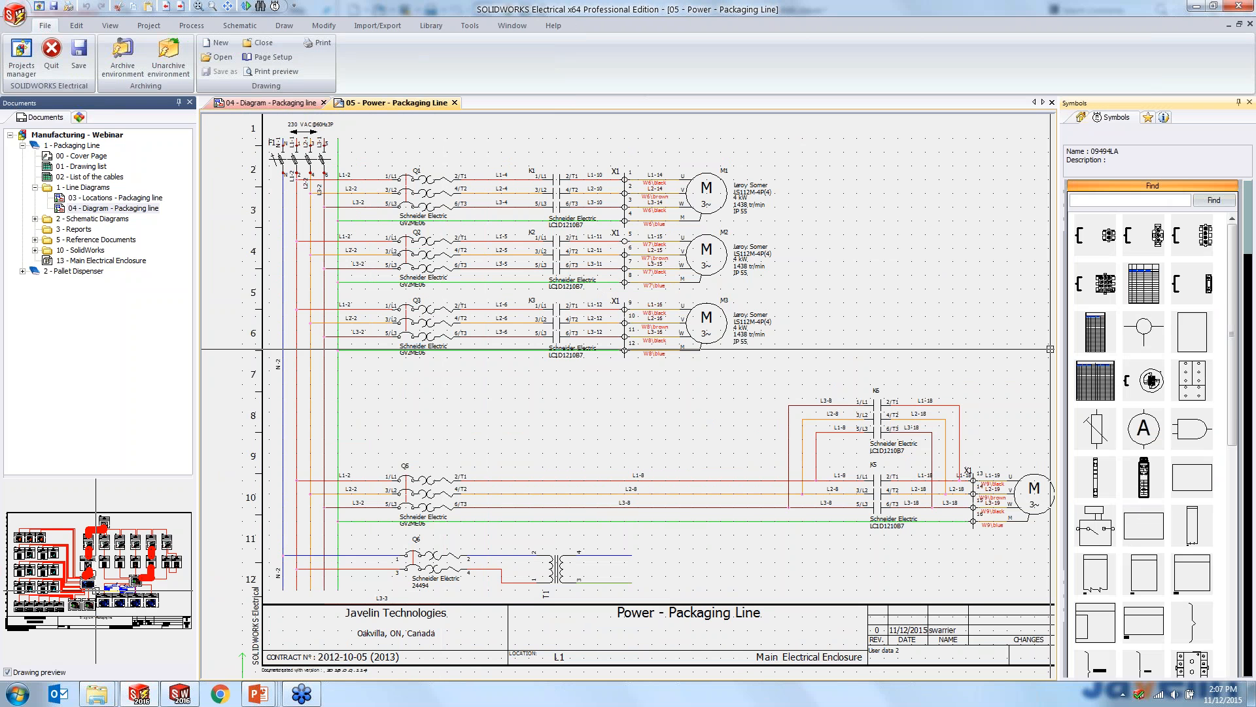
text(Motor)
key(Return)
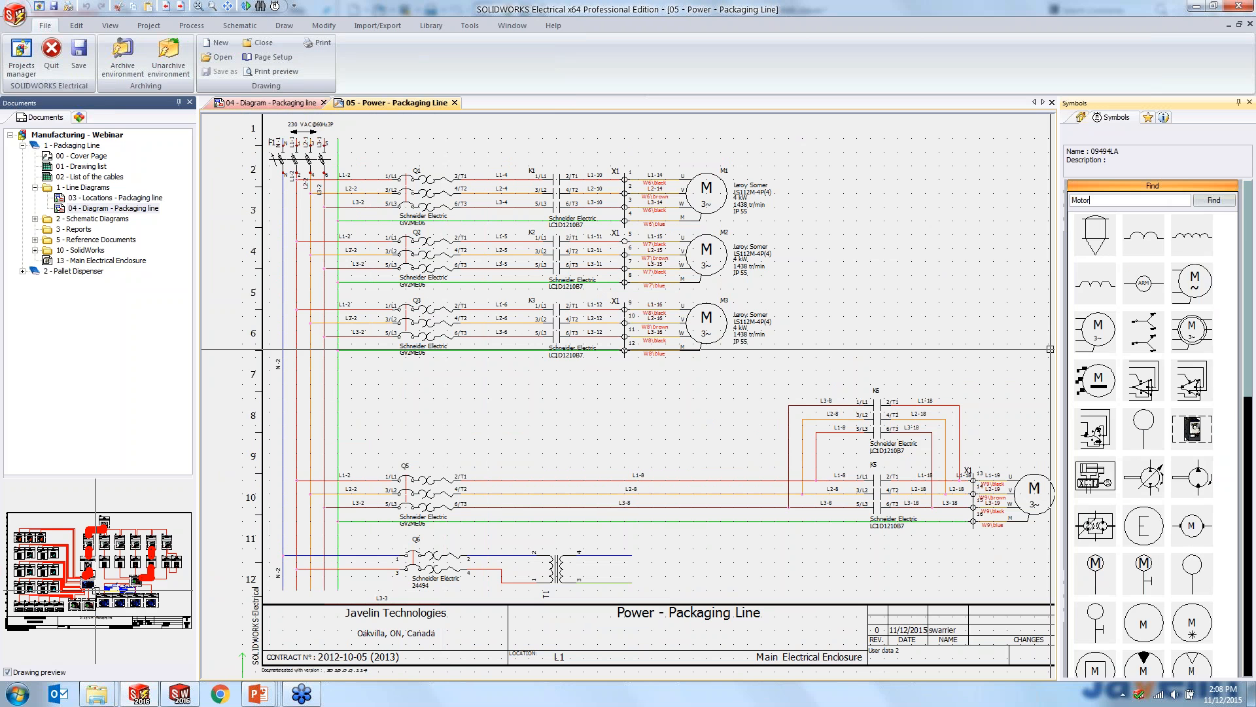
click(1106, 335)
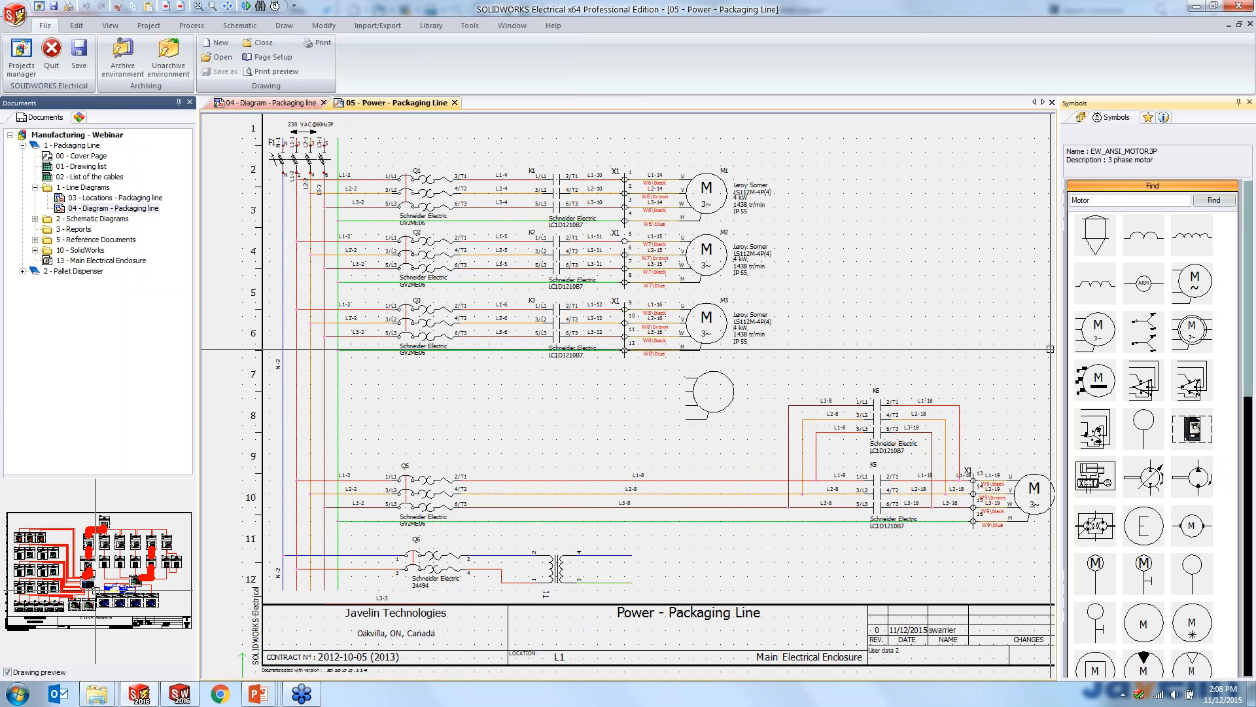
click(692, 383)
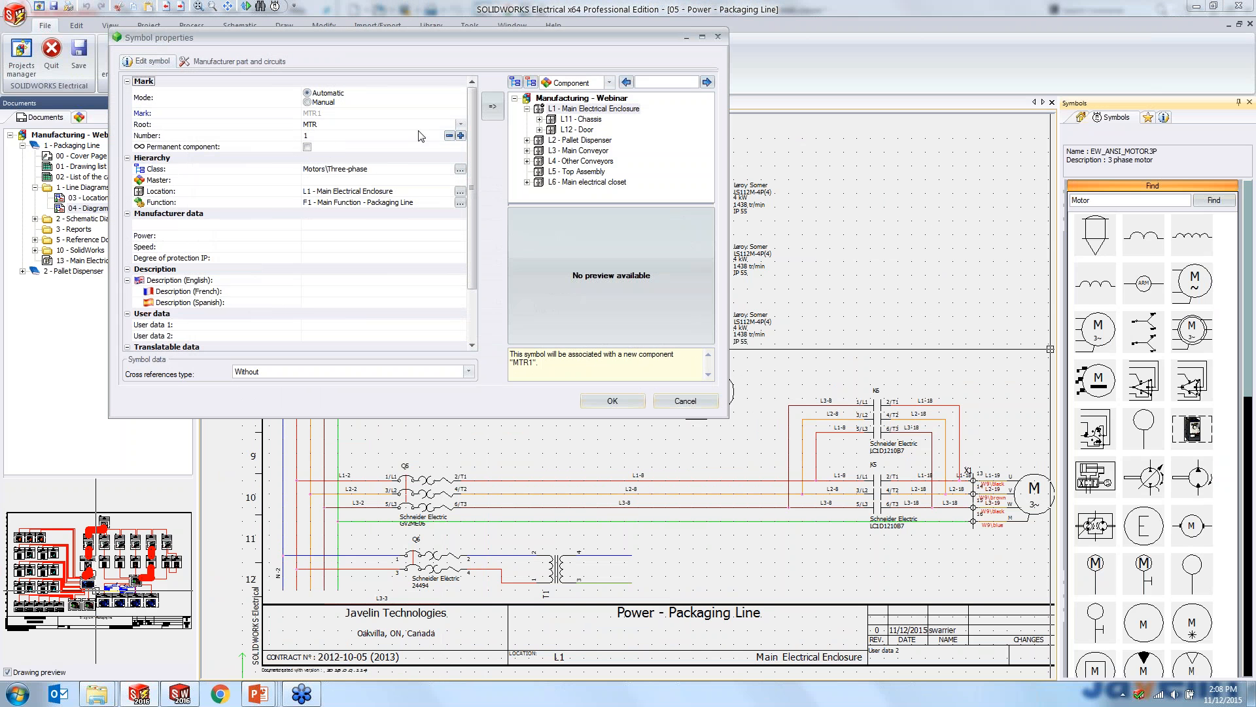
- Set the new motor's mark root to M, its number to 5 and its English description to Webinar Motor
click(423, 123)
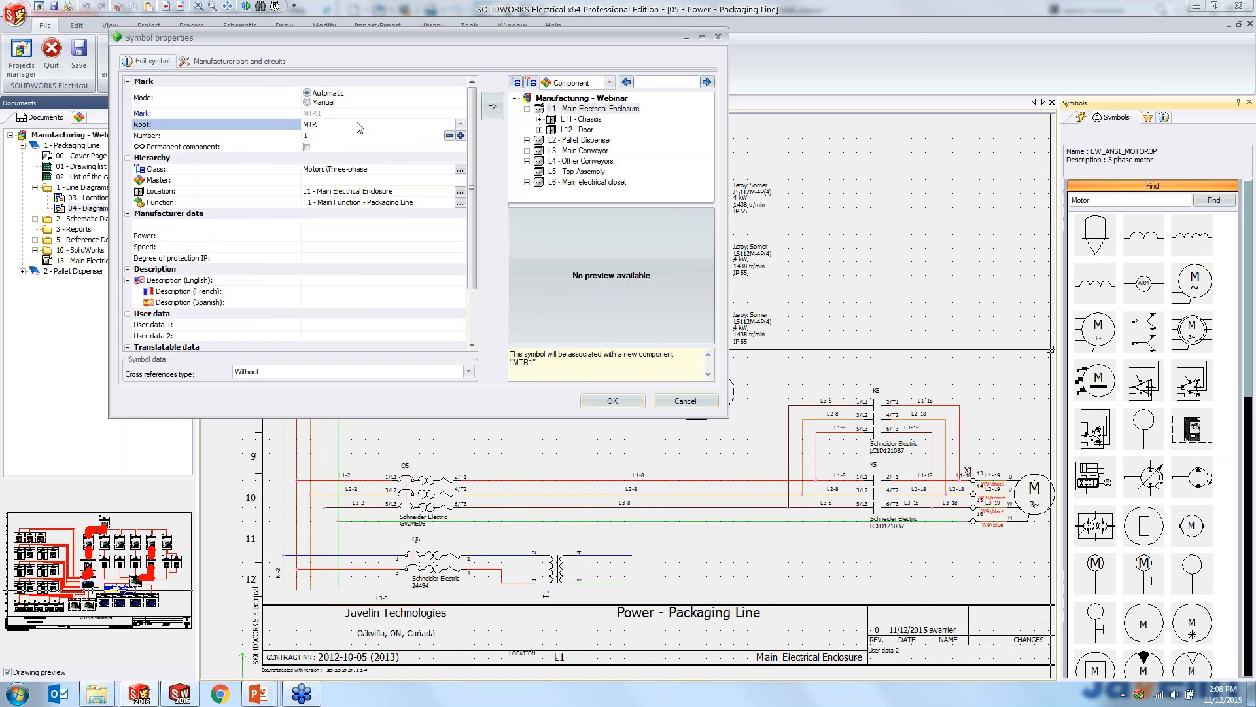
drag(327, 124, 294, 121)
text(M)
click(321, 136)
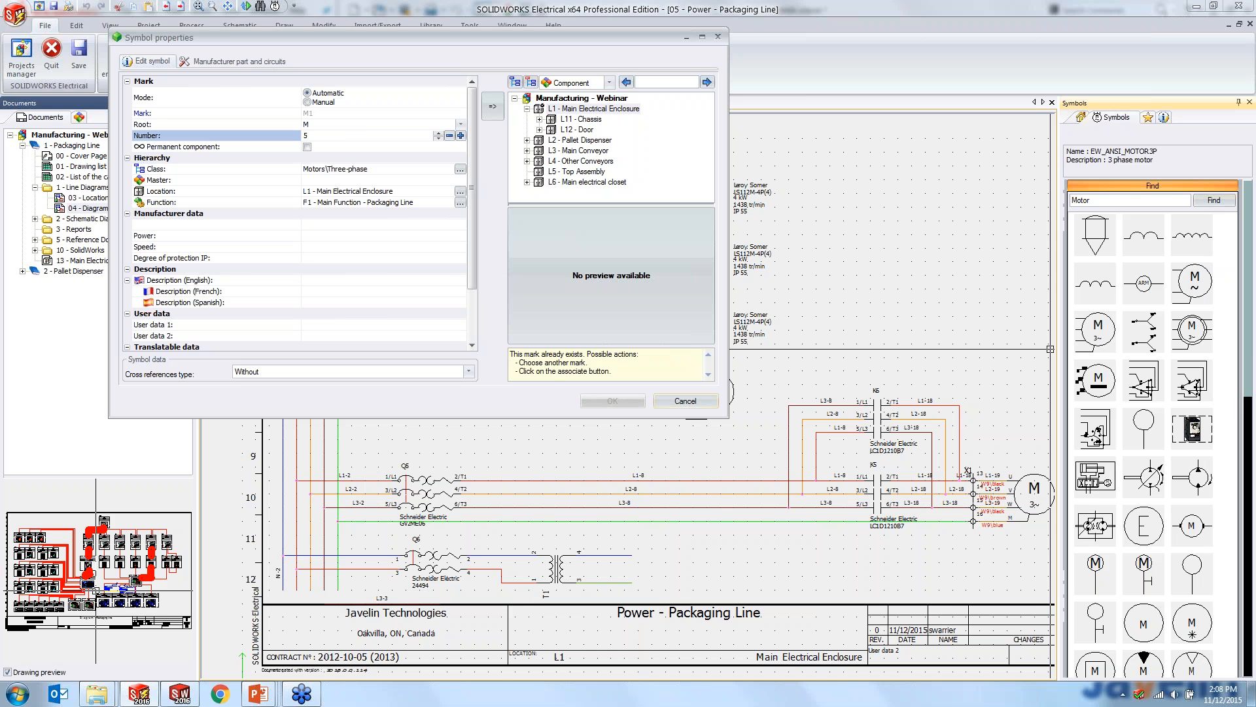
key(Tab)
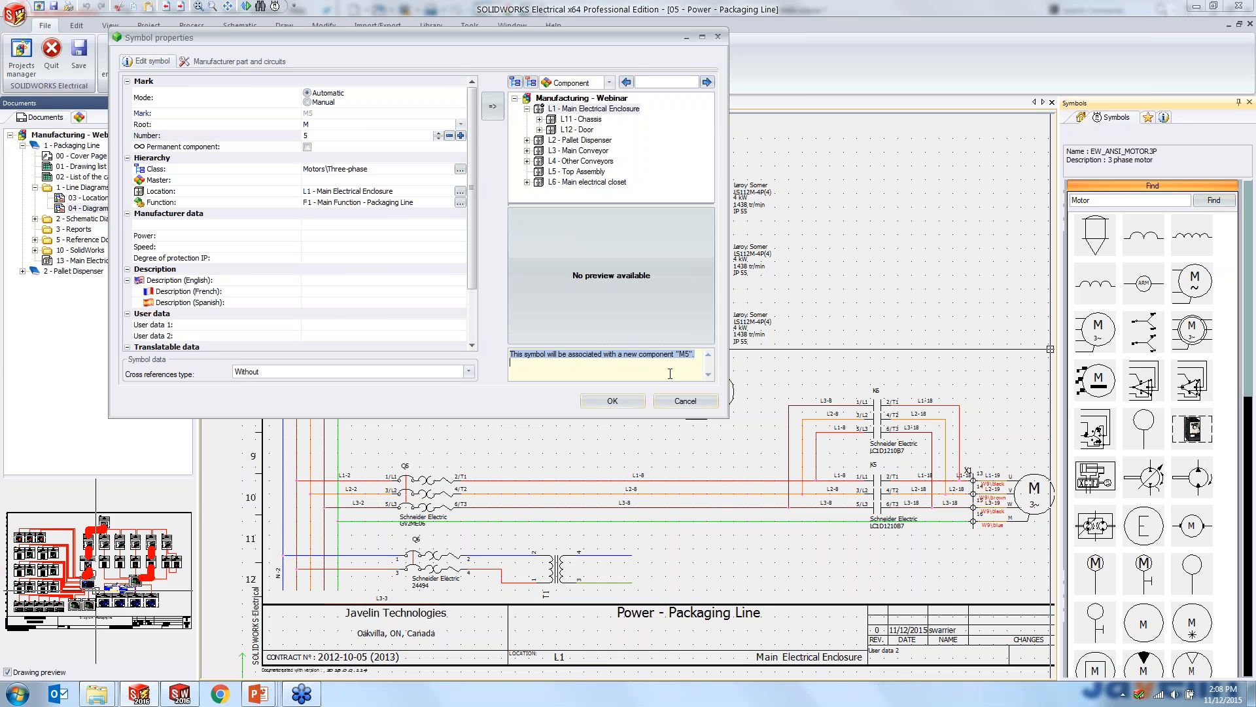
click(353, 280)
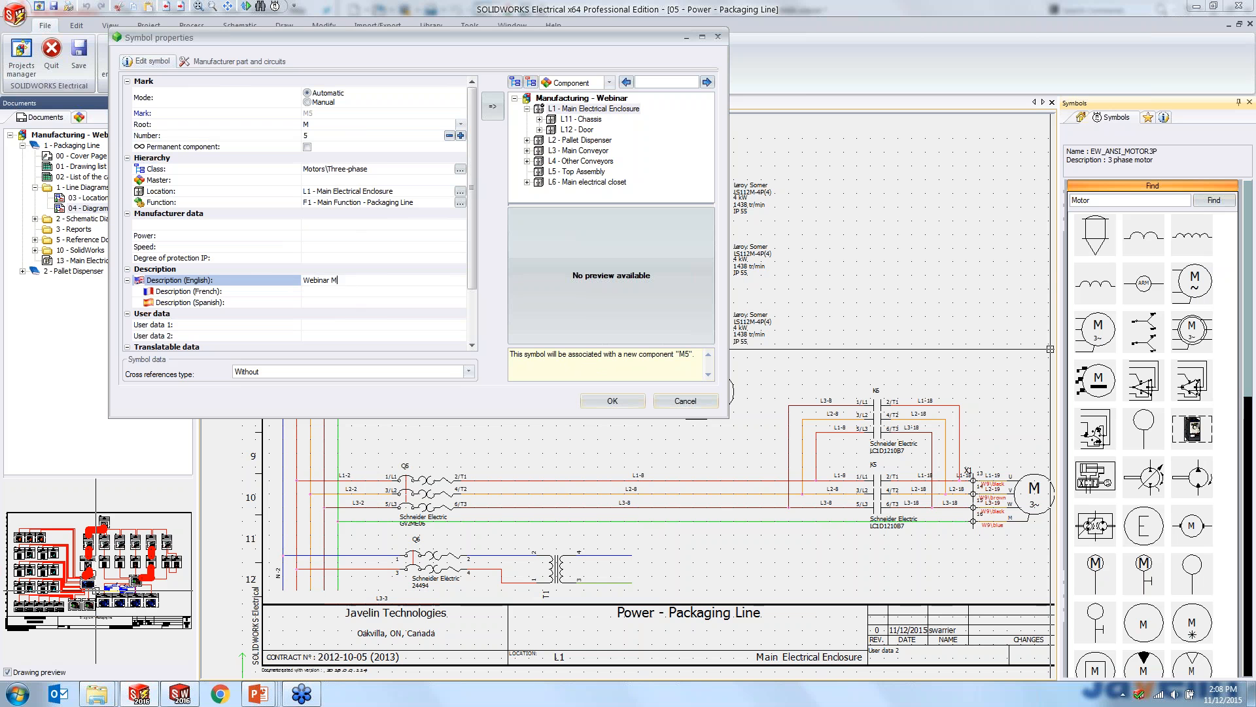
click(602, 164)
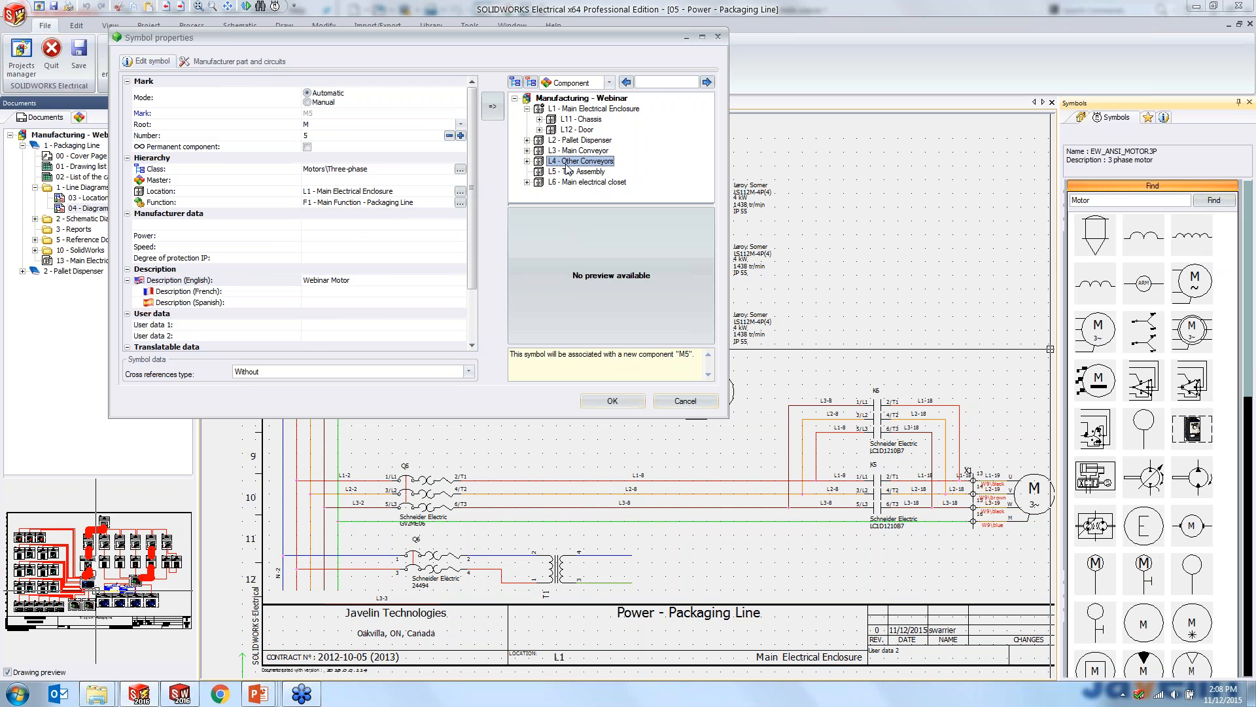
- Assign the Leroy Somer manufacturer part LS112M-4P(4) to the new motor and accept the symbol properties
click(257, 62)
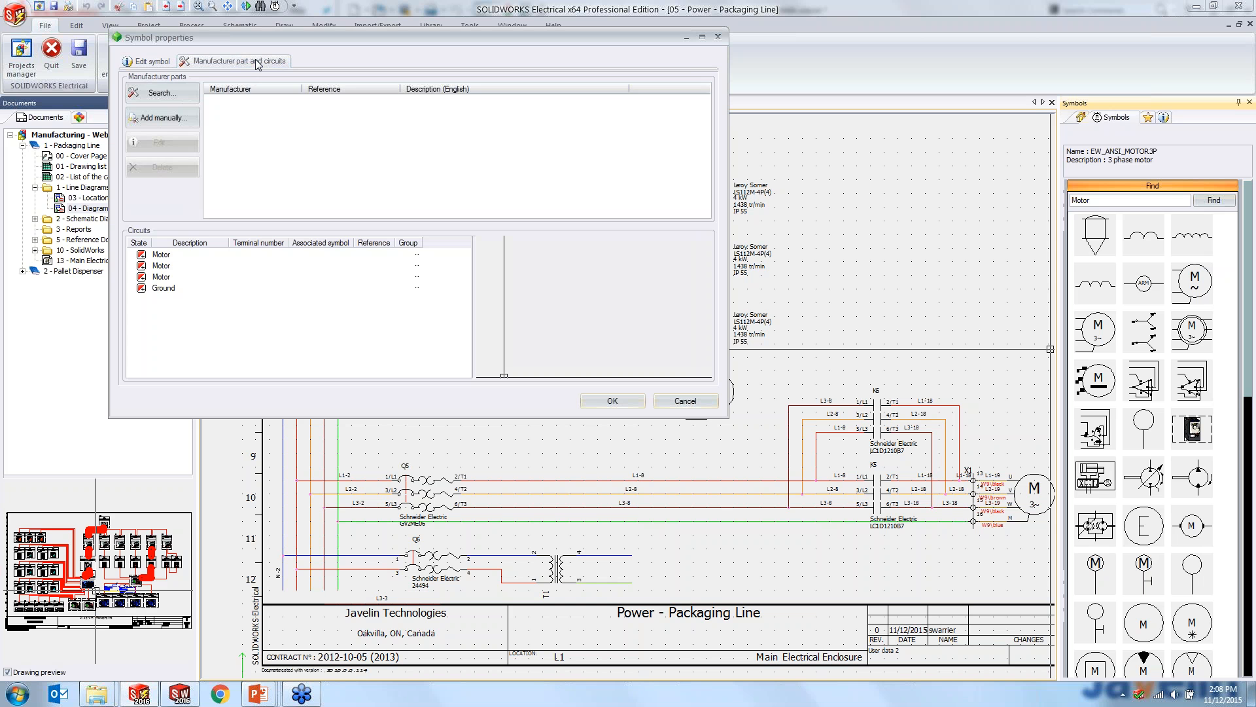
click(186, 96)
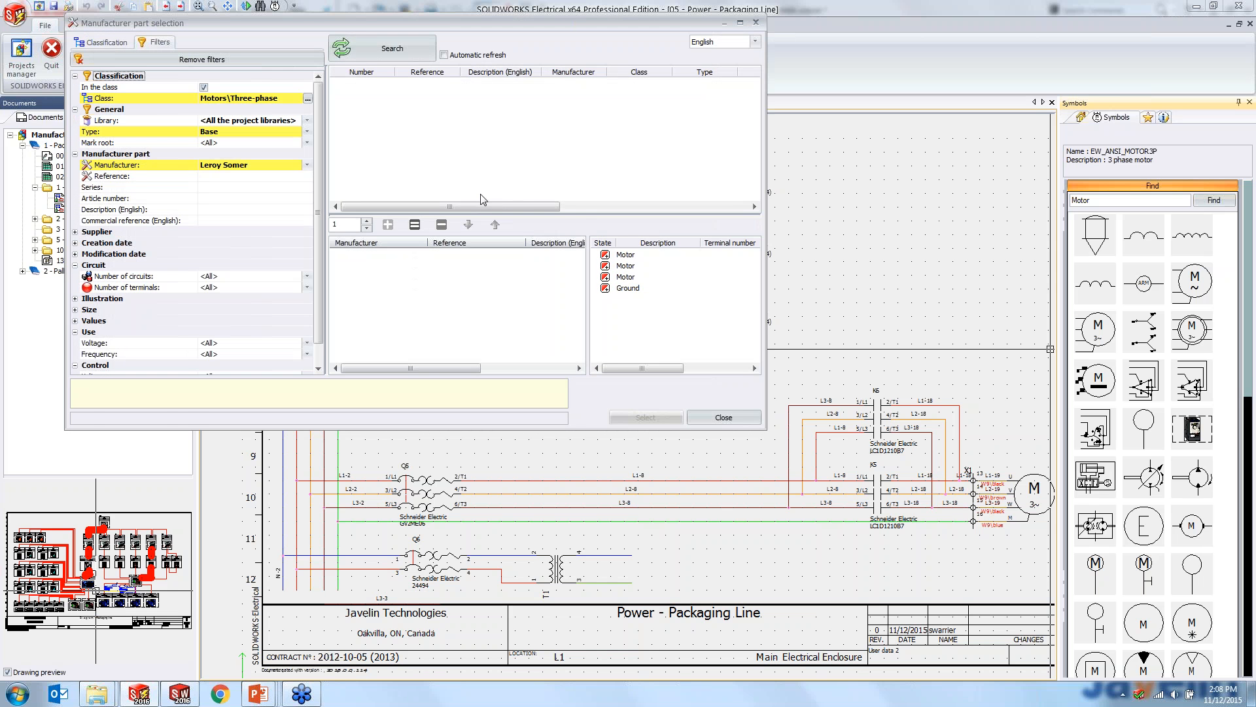
click(384, 56)
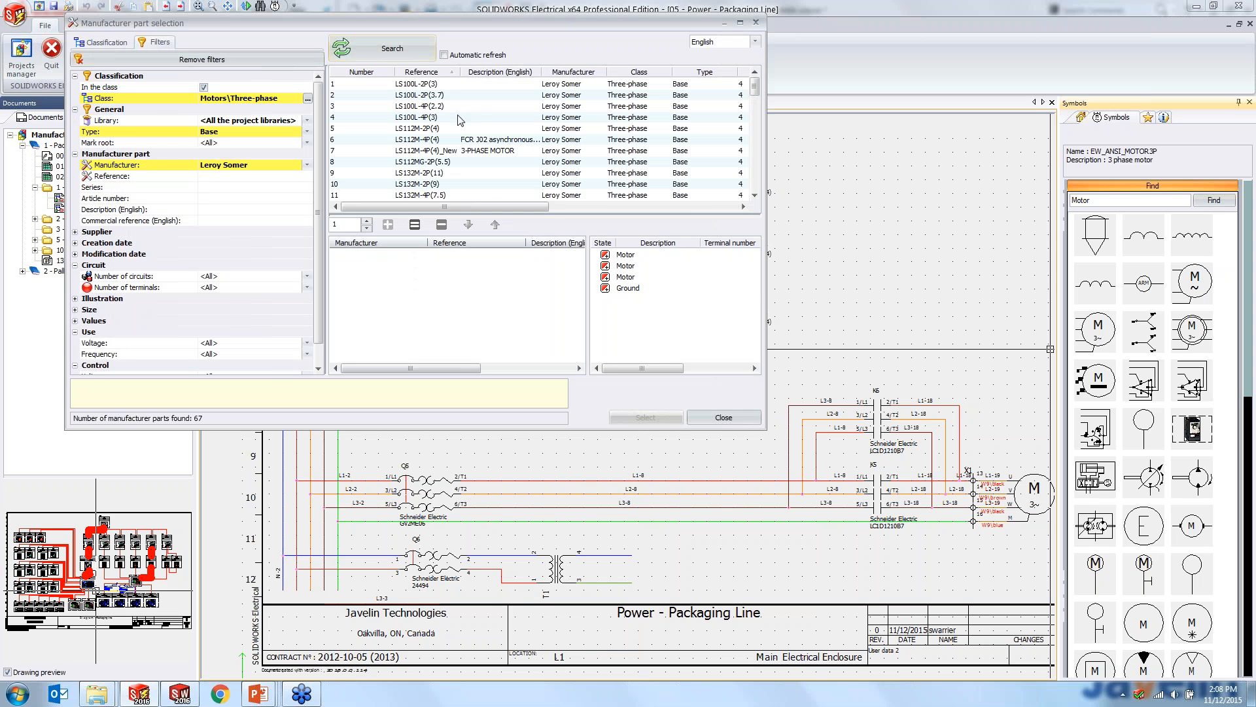
click(449, 140)
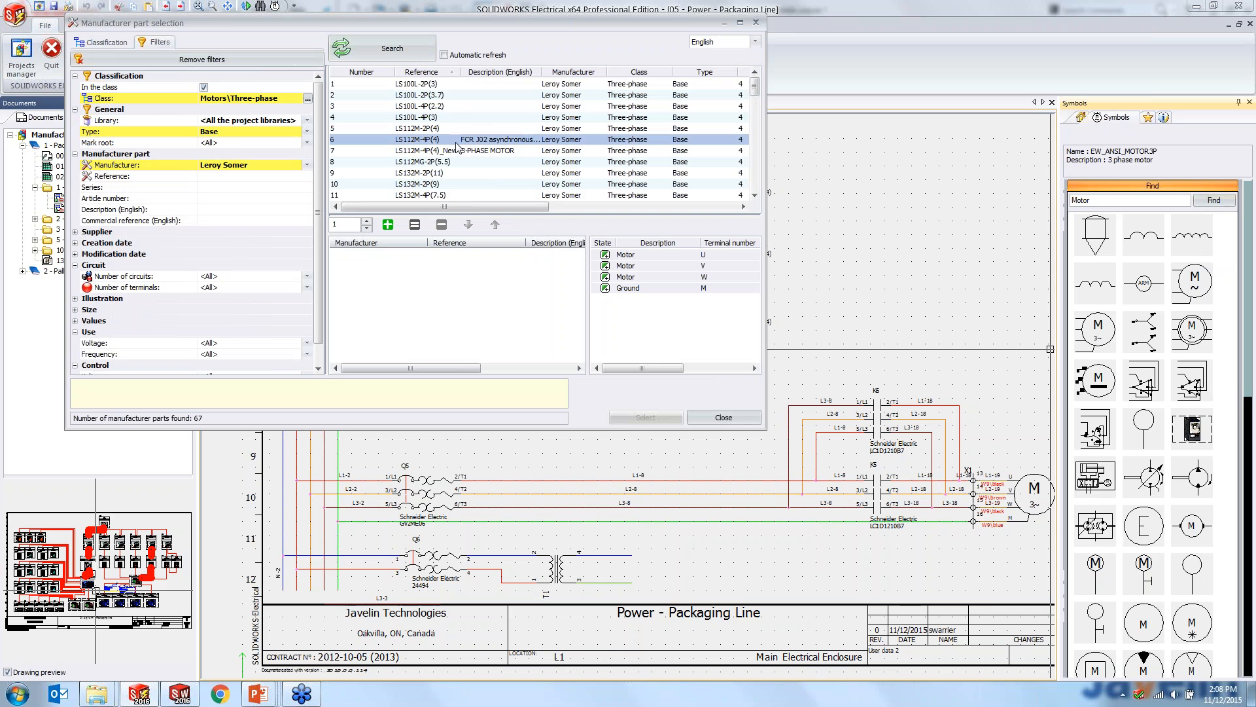
click(387, 225)
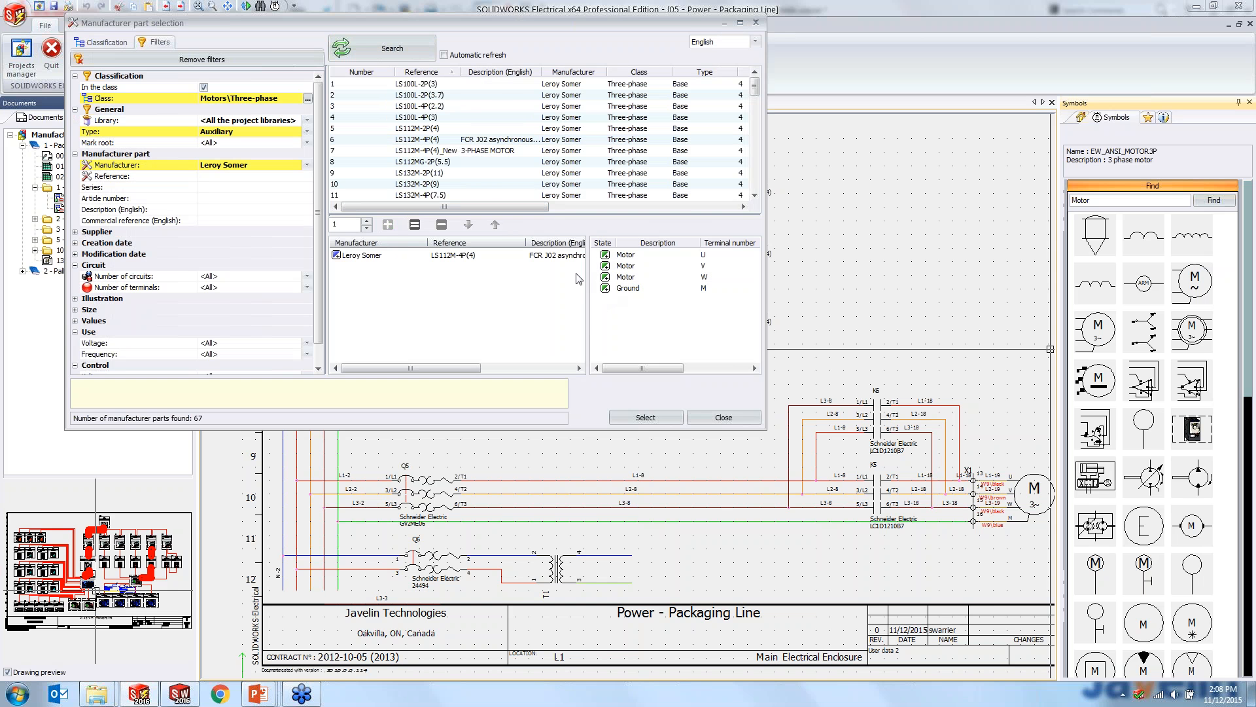
click(674, 417)
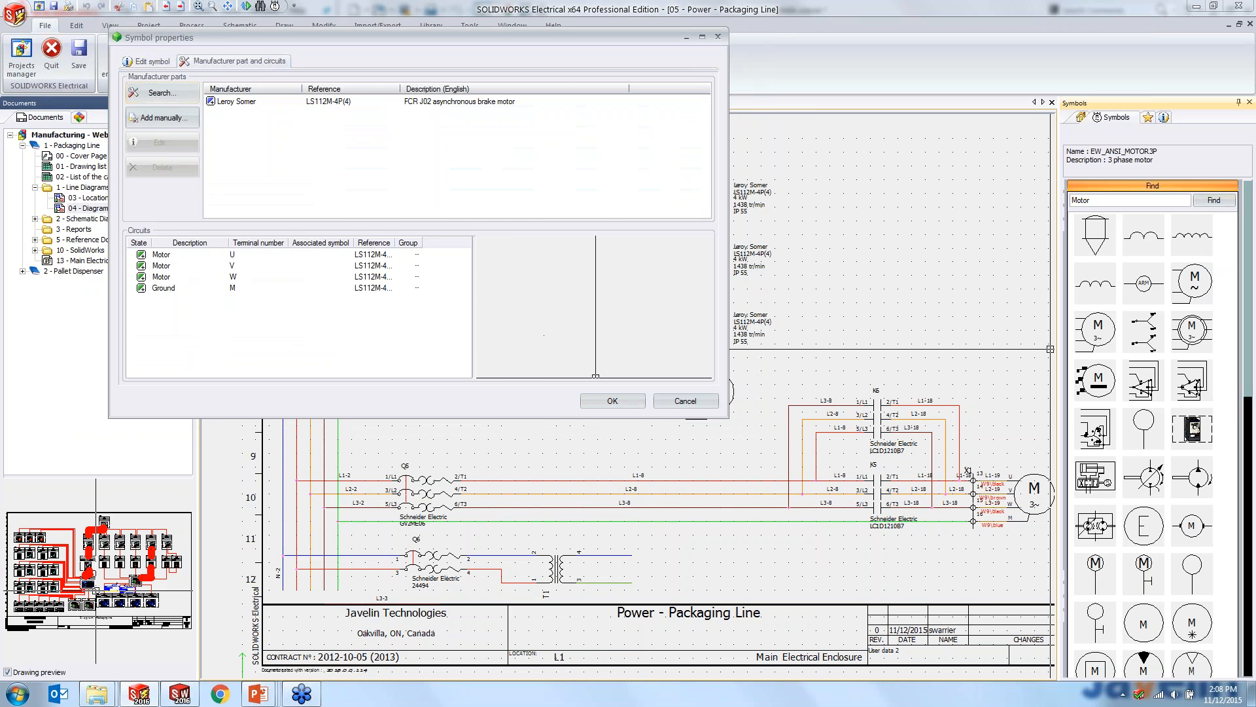
click(611, 400)
- Inspect the placed motor M5 on the schematic and show the project's component tree
scroll(720, 392, up, 5)
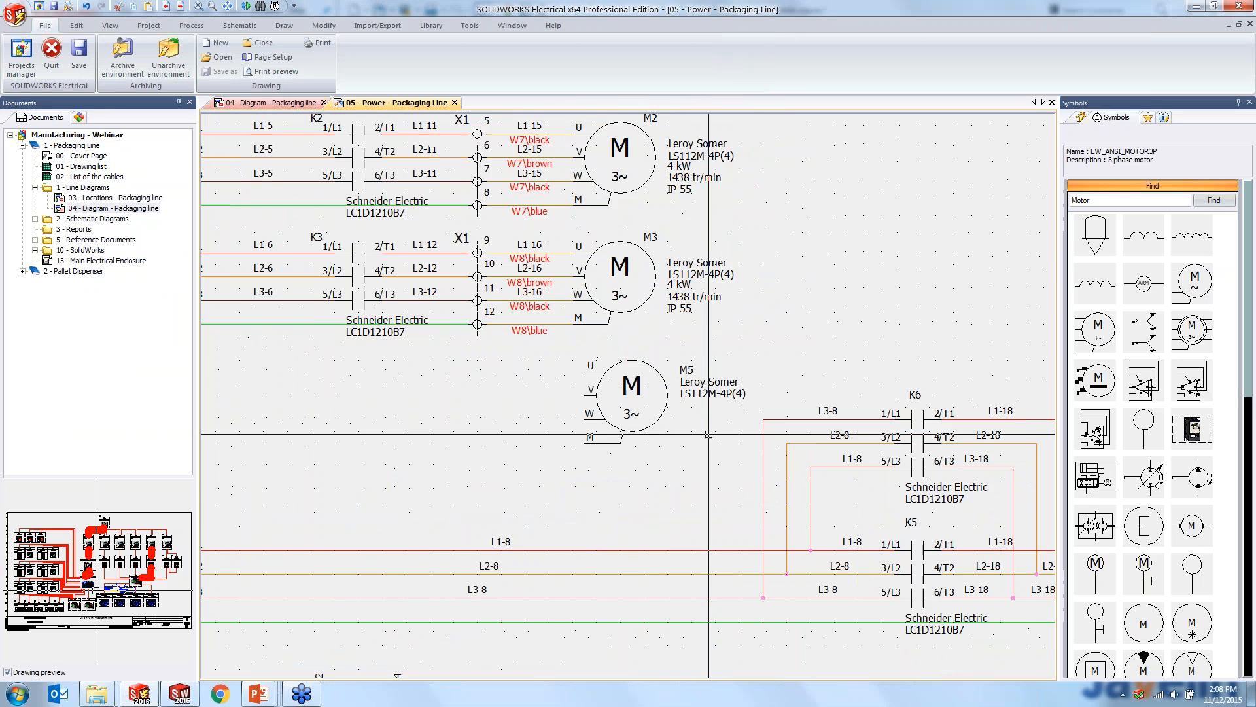
scroll(775, 400, up, 3)
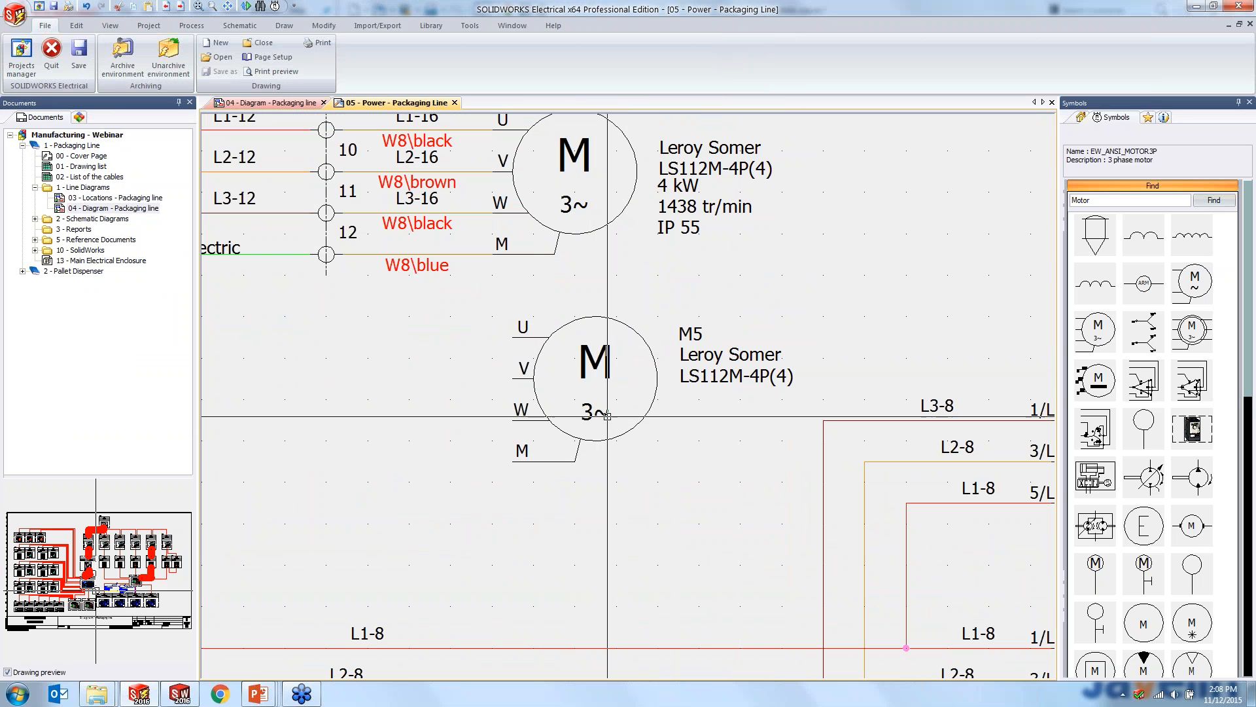
click(80, 118)
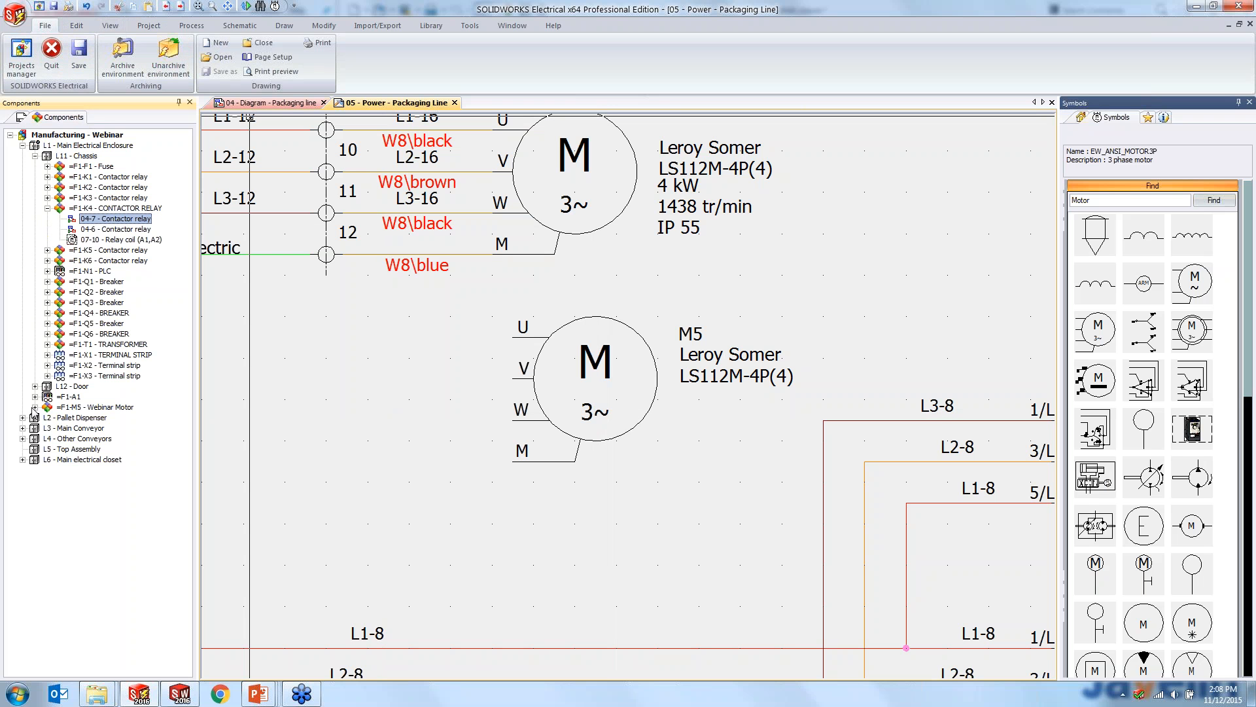
- Change motor M5's location to L4 - Other Conveyors in its symbol properties
click(23, 438)
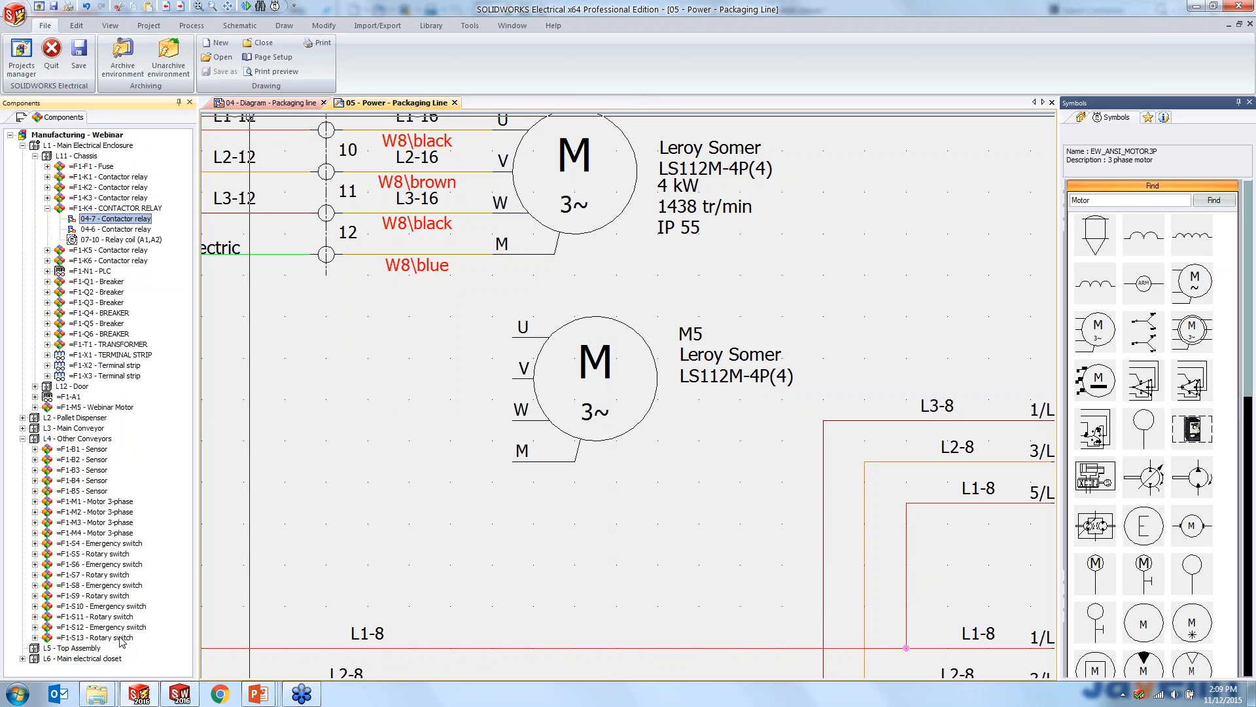
click(619, 321)
right_click(619, 320)
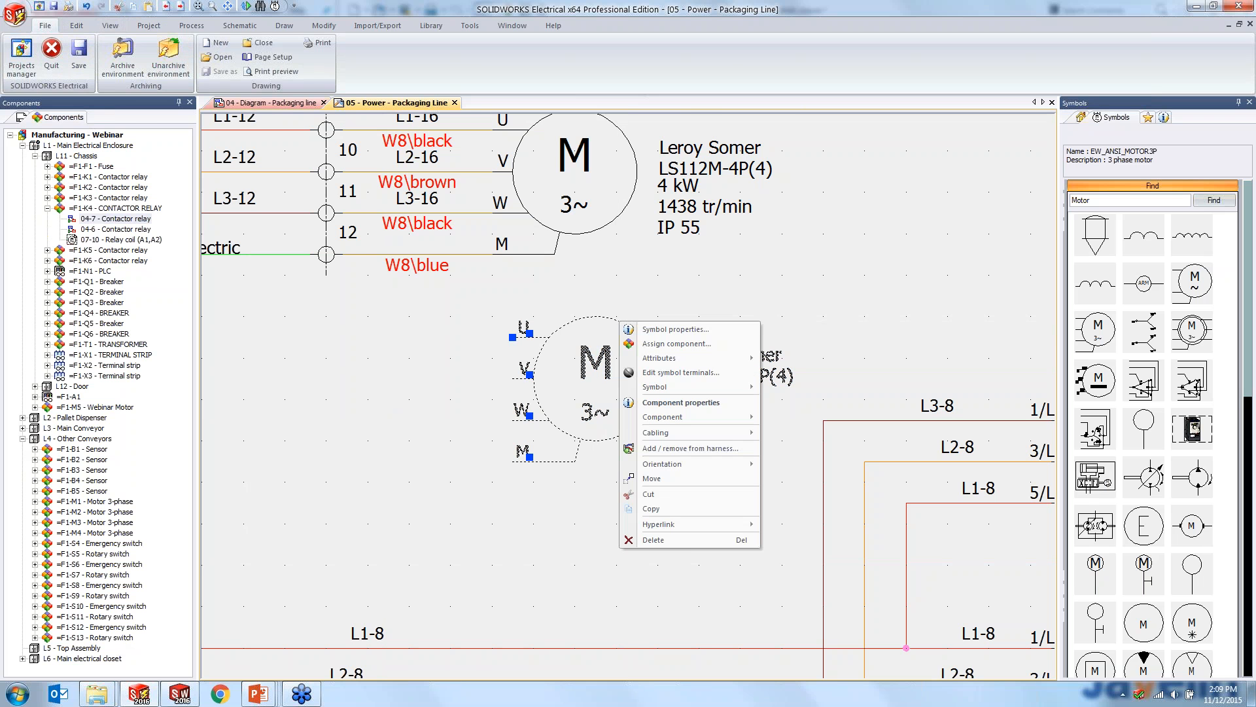
click(681, 329)
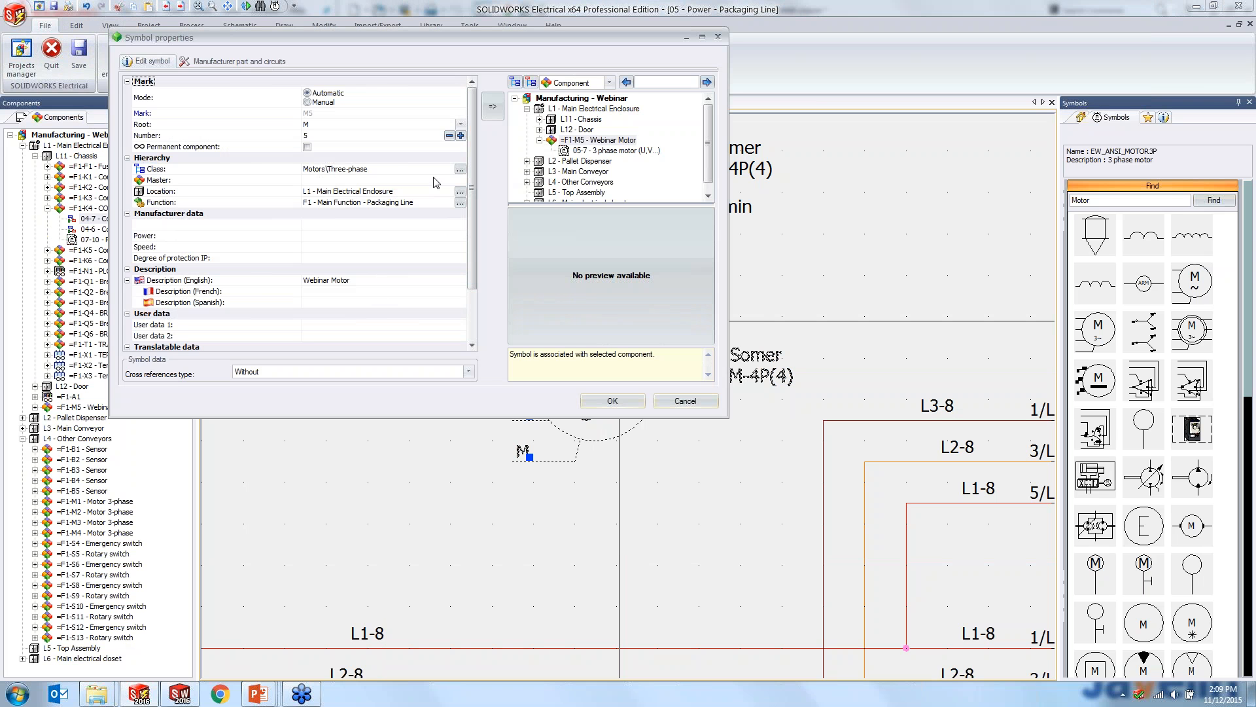
click(407, 192)
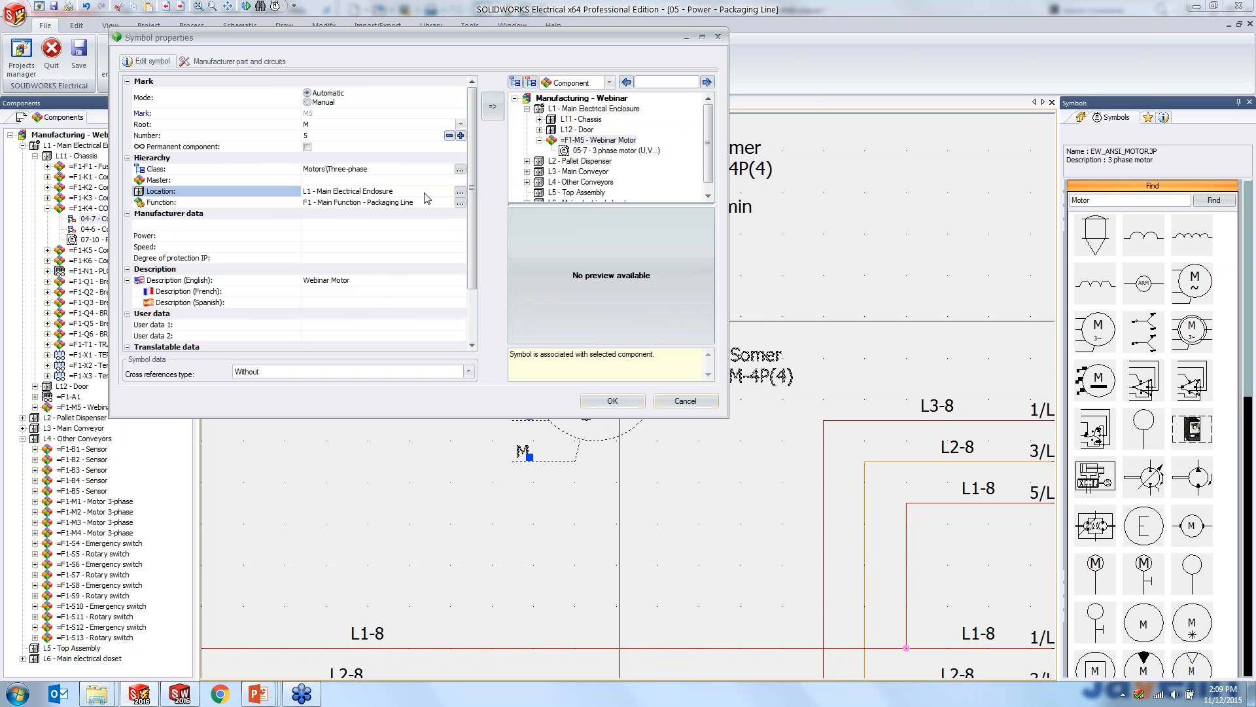
click(460, 191)
click(249, 215)
click(589, 367)
click(609, 399)
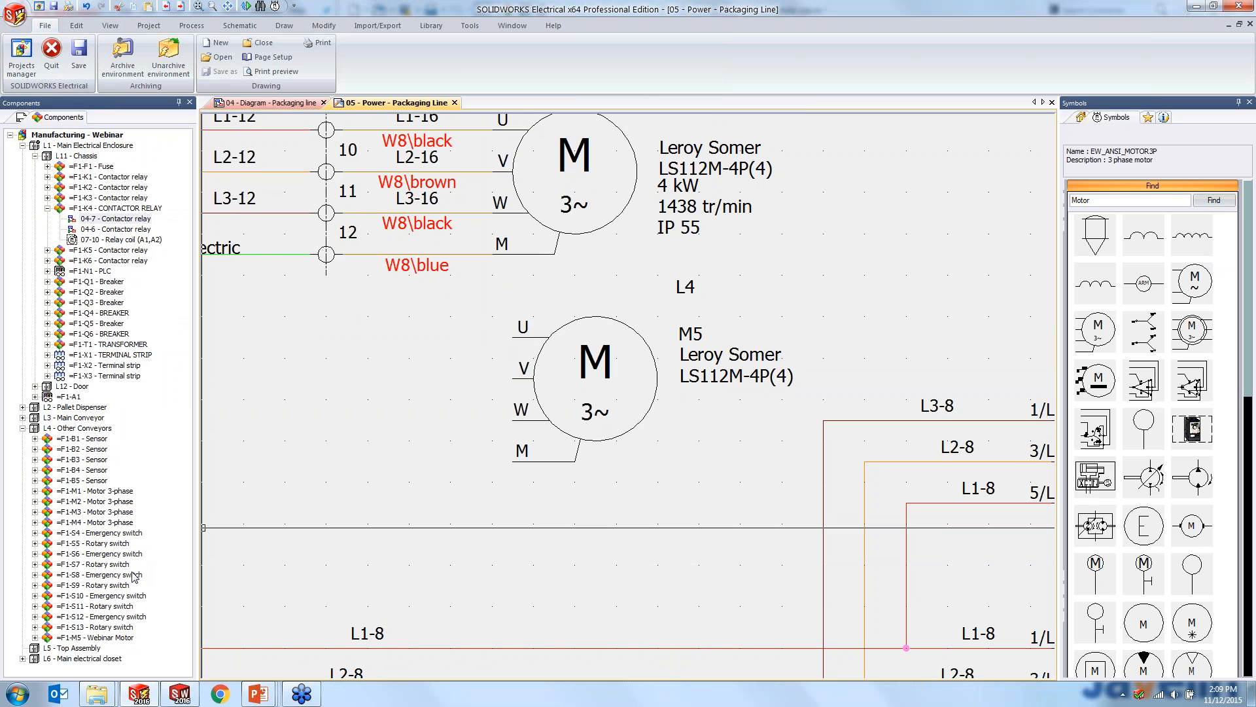
- Inspect motor M5 on the schematic and find its entry under L4 - Other Conveyors in the component tree
scroll(411, 484, down, 1)
middle_drag(411, 484, 442, 399)
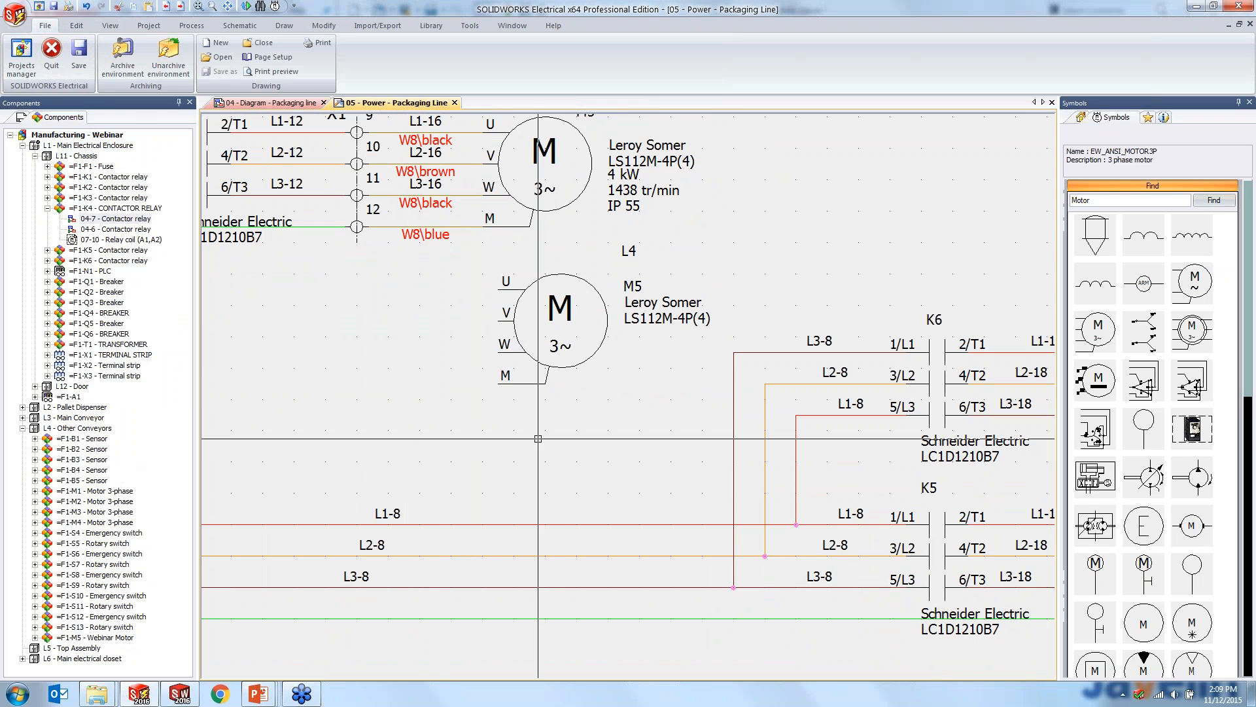
click(133, 637)
- In the SOLIDWORKS 3D assembly, hide already inserted components and select the Webinar Motor M5 under L4 - Other Conveyors
click(179, 694)
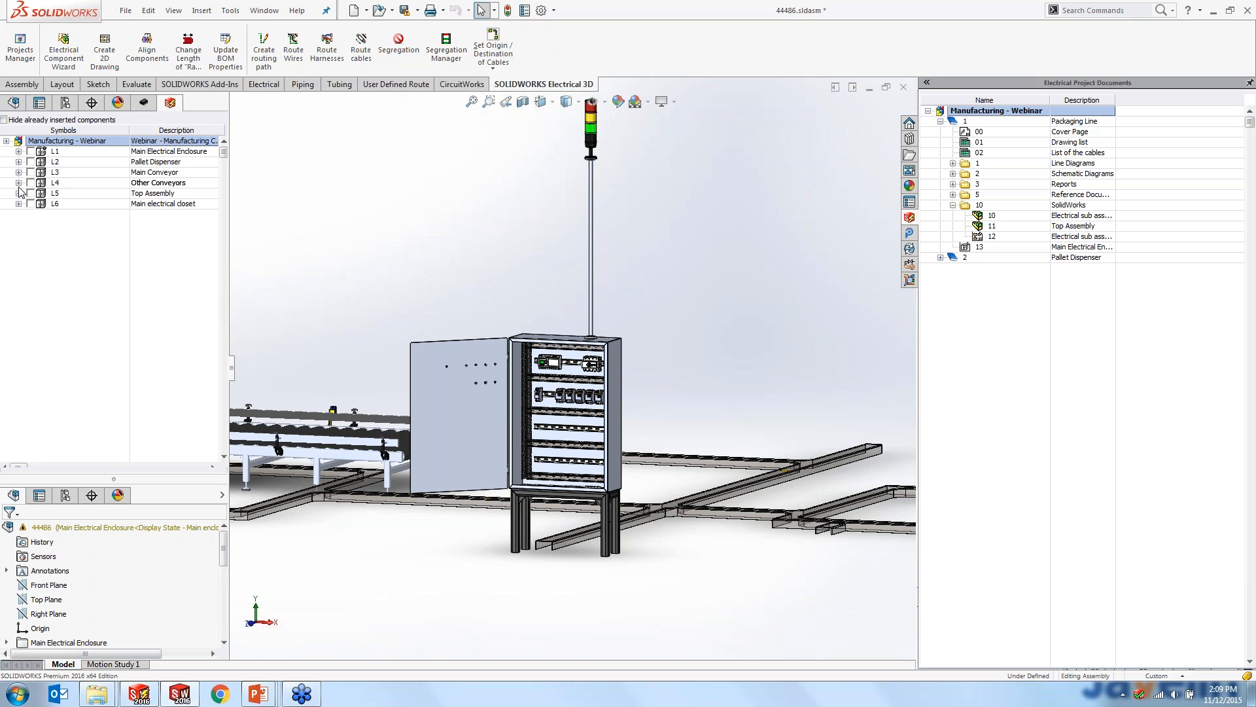
click(18, 151)
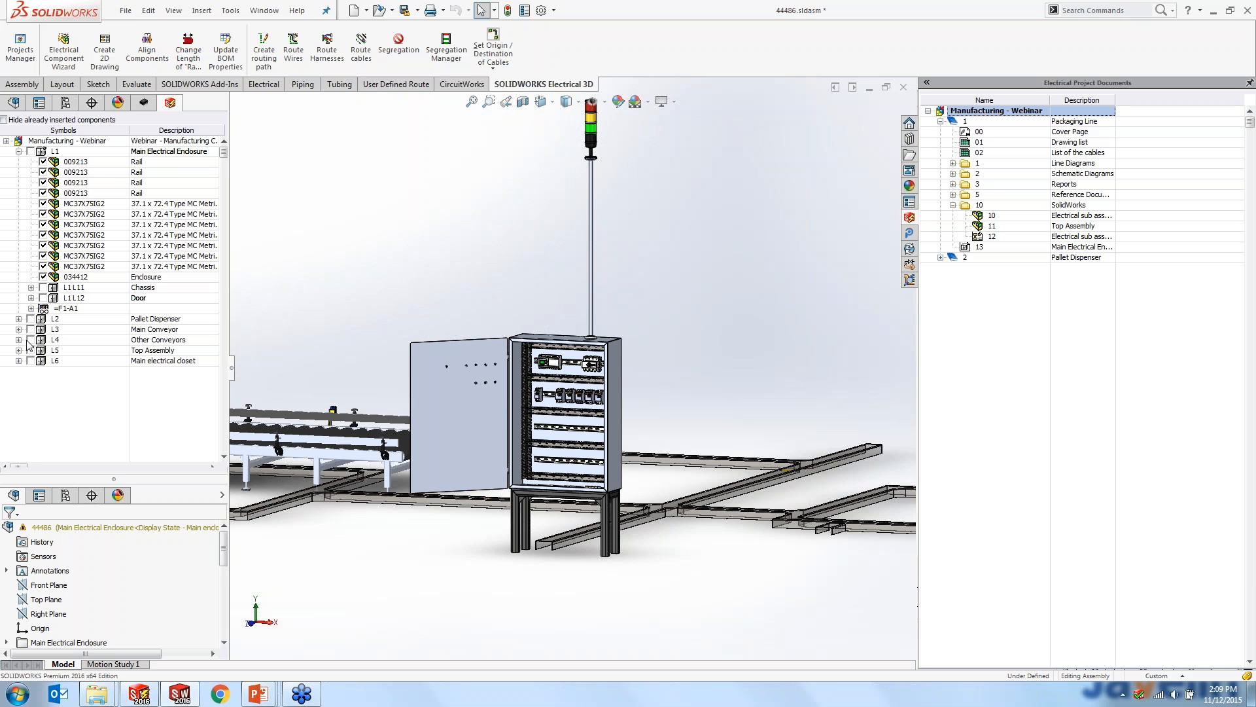
click(4, 120)
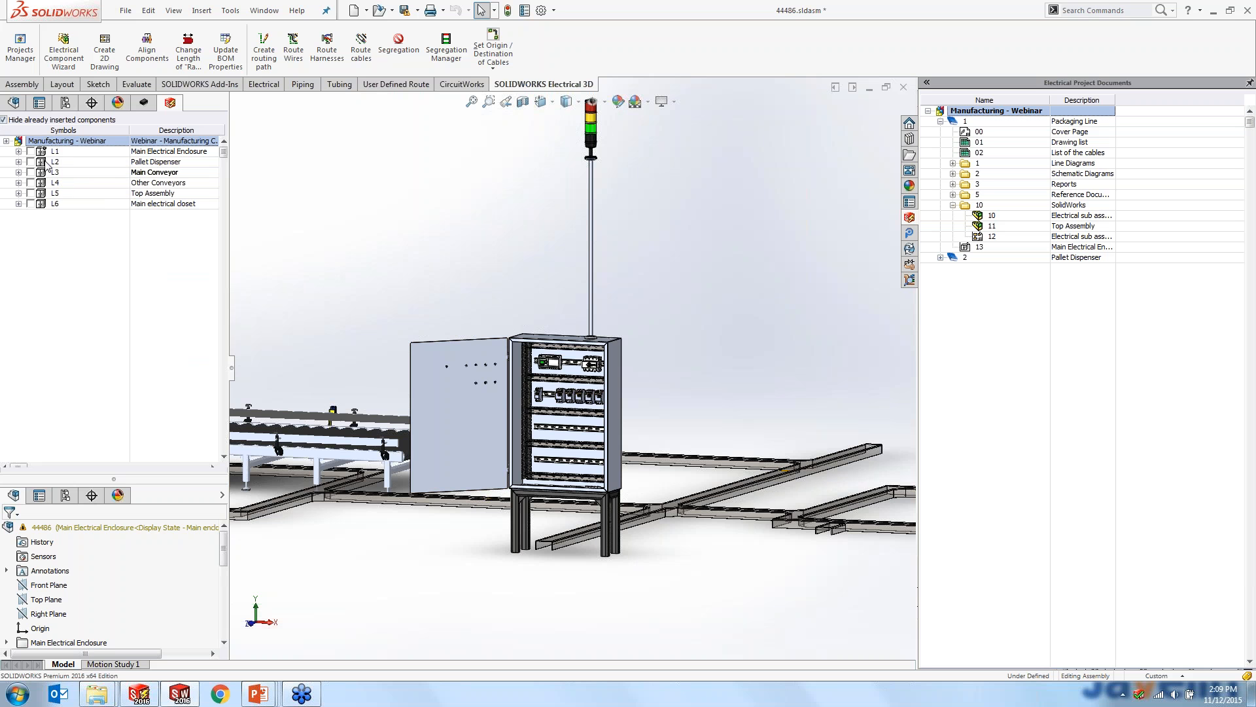
click(19, 152)
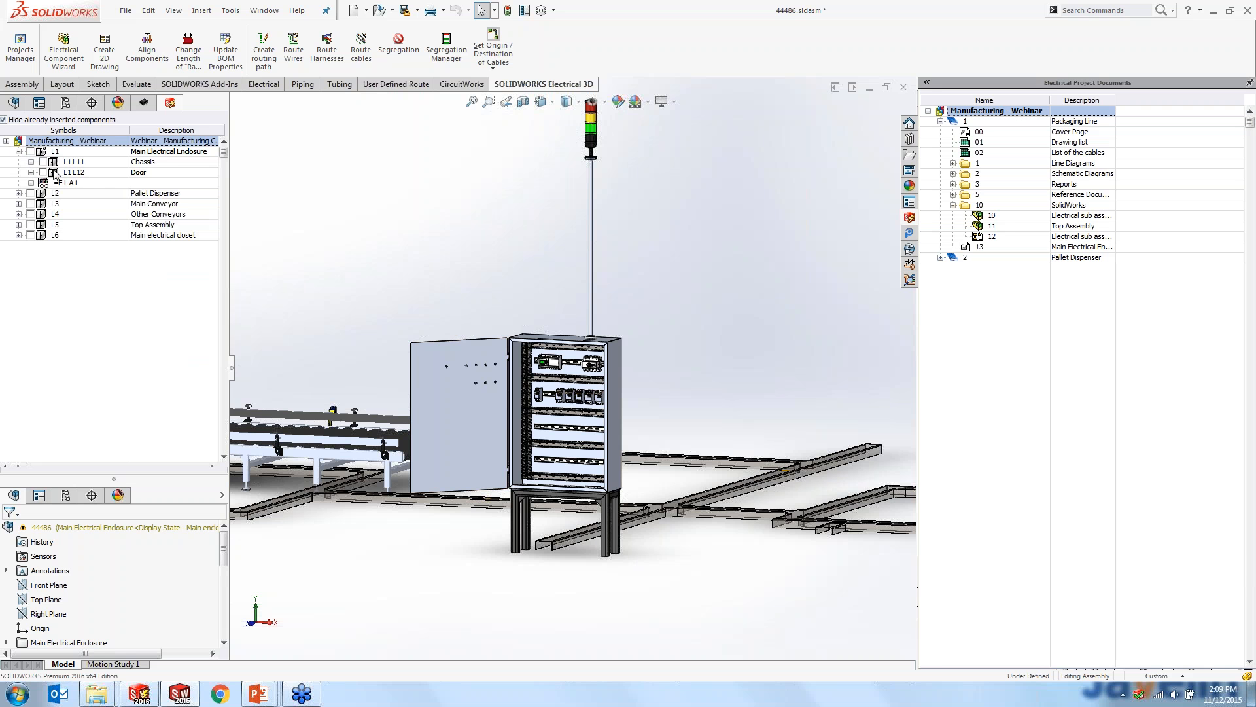
double_click(70, 163)
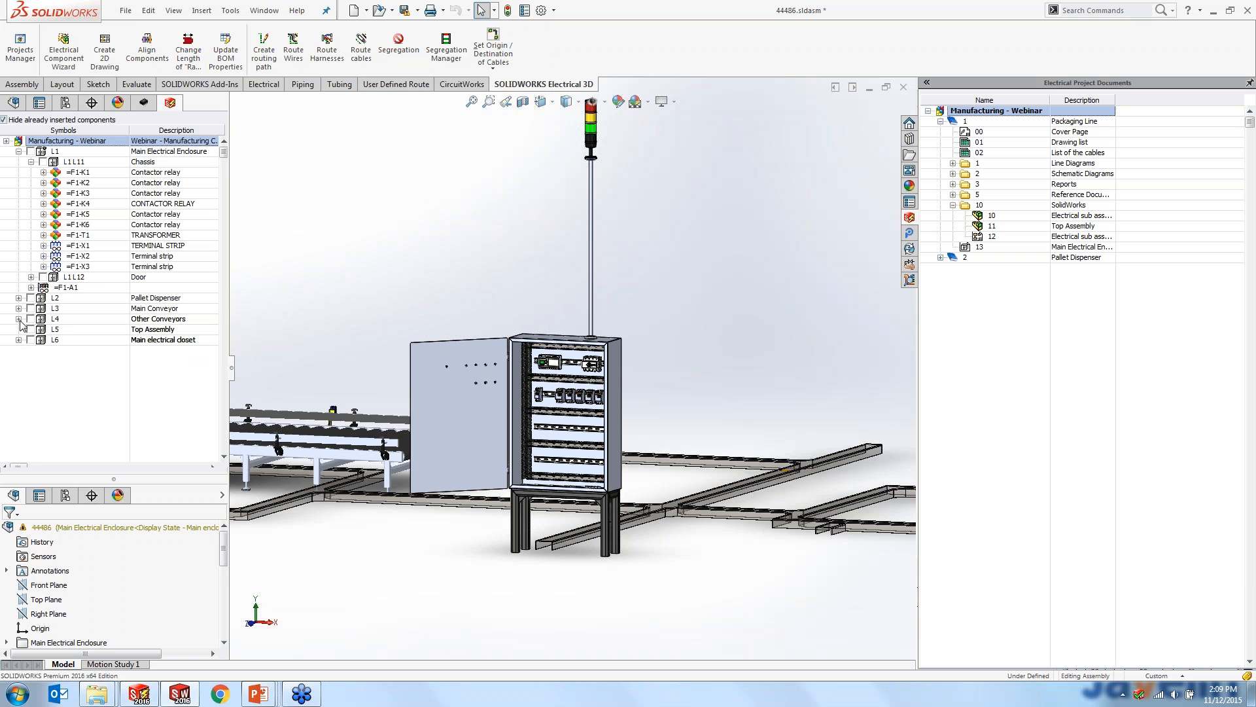
click(18, 318)
click(86, 414)
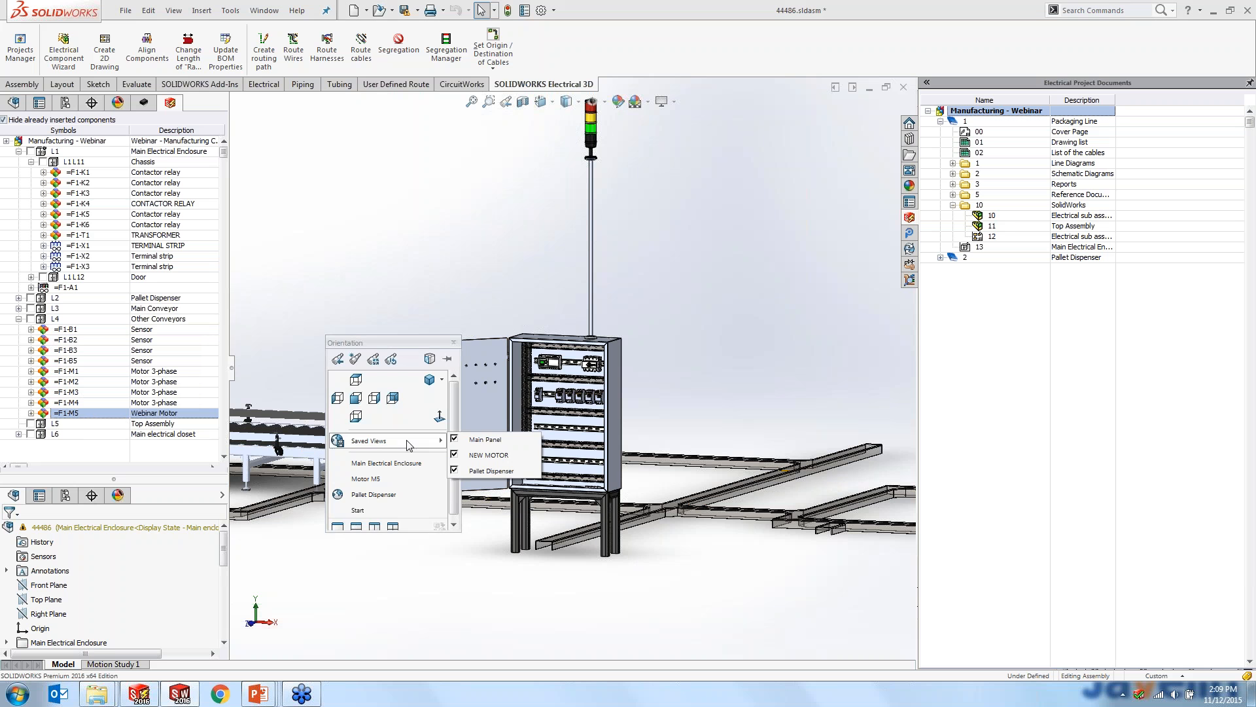
- Show the saved Motor M5 view and select the blue electric motor model beneath the roller conveyor
click(390, 479)
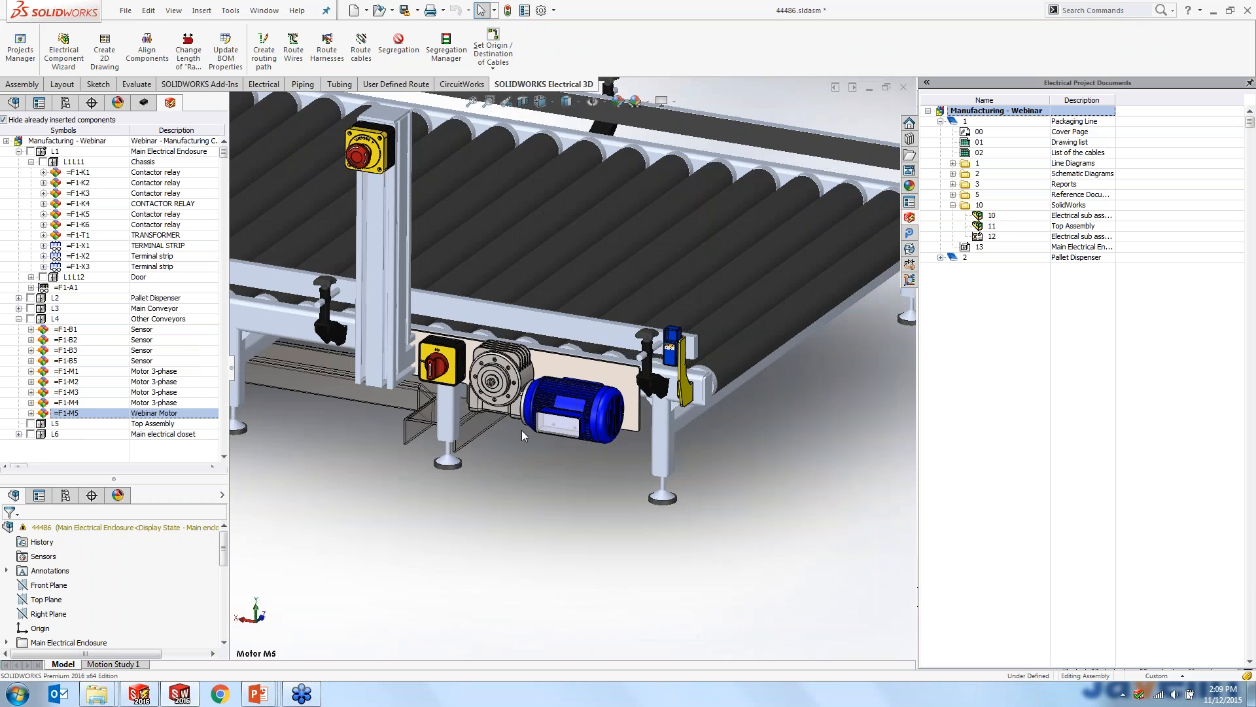
scroll(501, 432, down, 2)
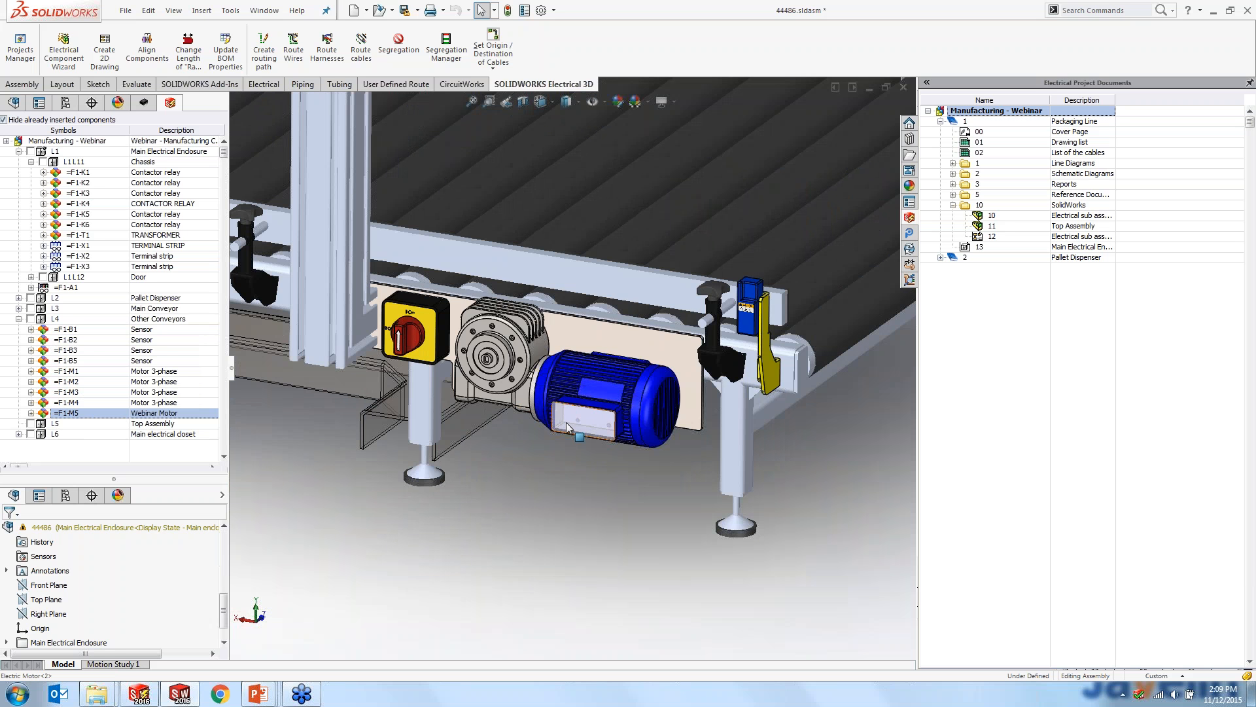
click(564, 426)
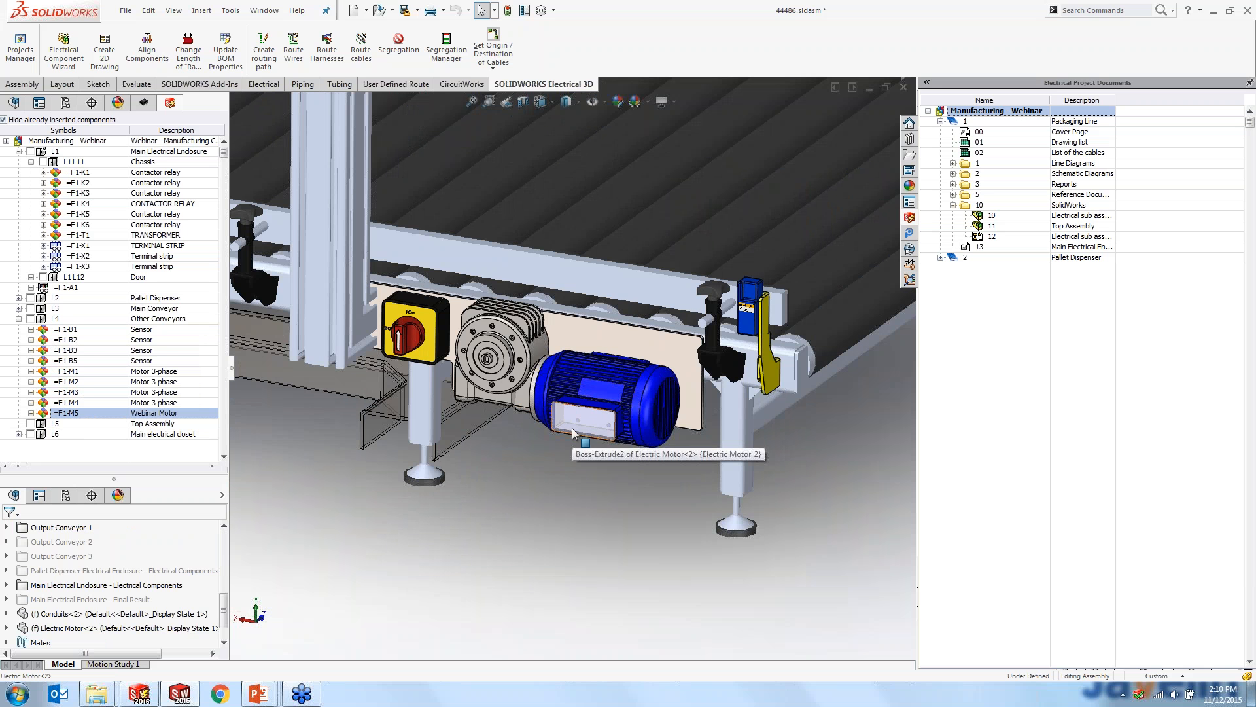
click(584, 419)
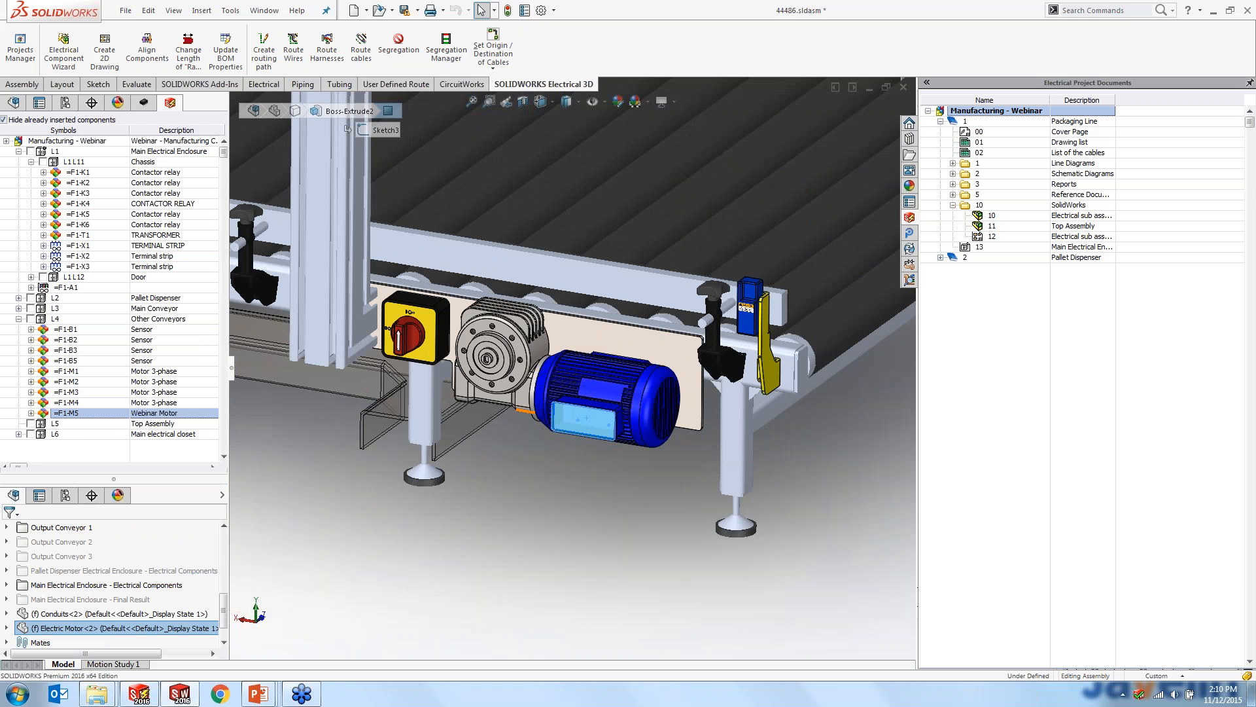
- Associate component M5 with the Electric Motor model in the assembly, turning off the transparent display of associated components
right_click(79, 413)
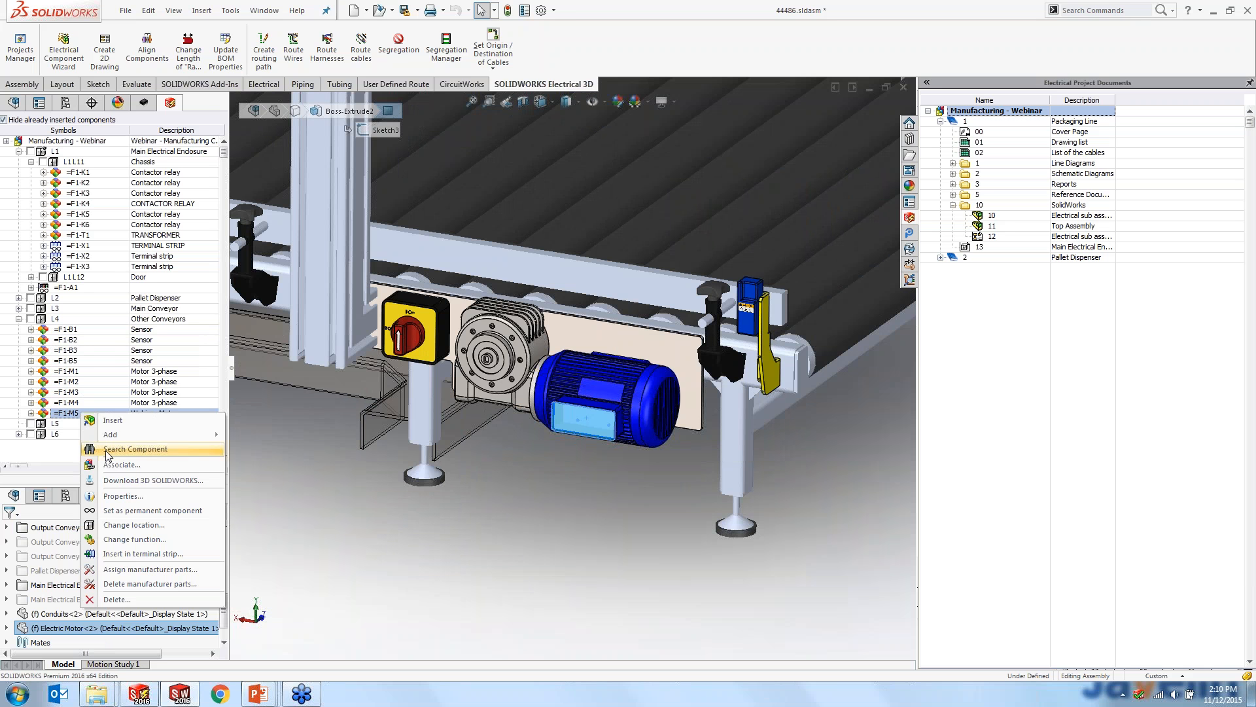
click(121, 465)
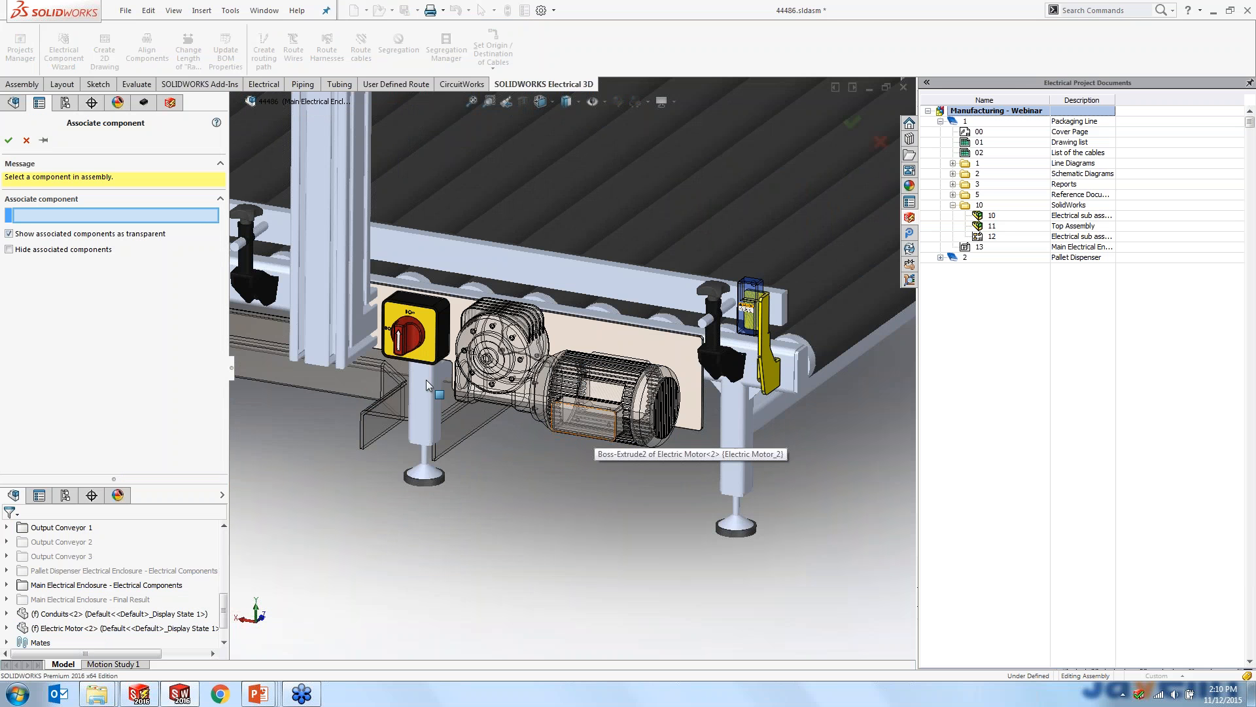
click(9, 233)
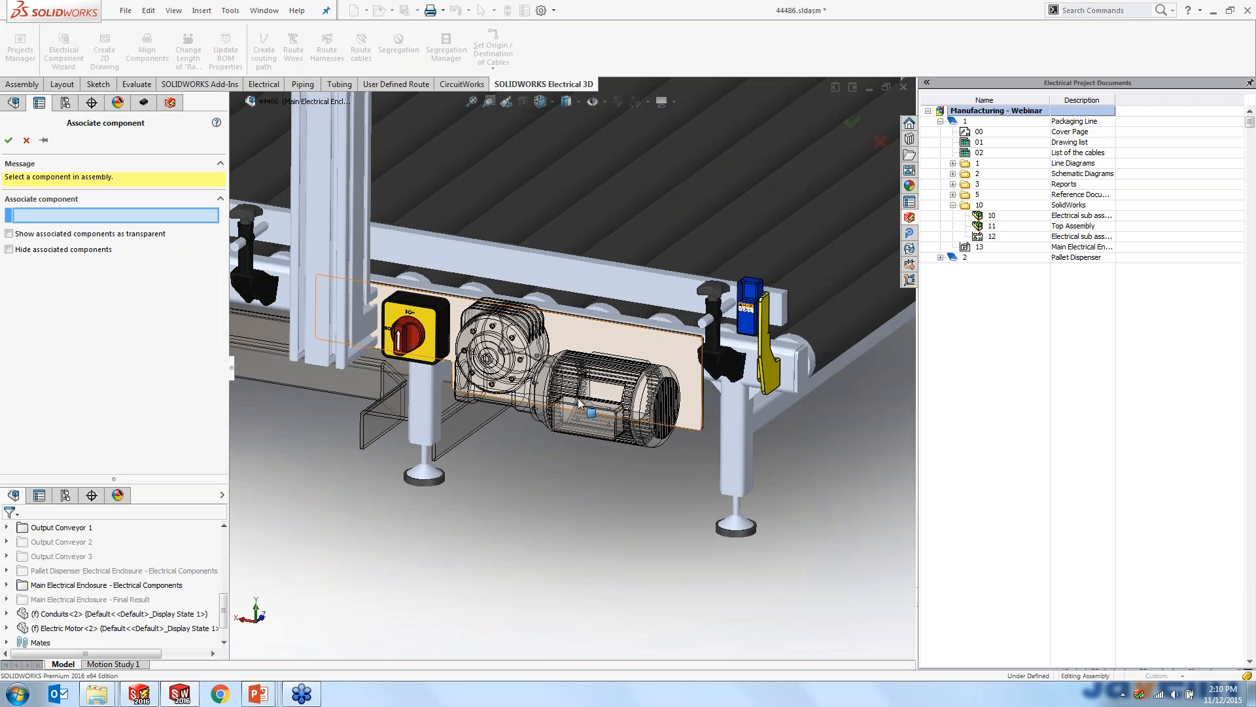
click(606, 422)
click(606, 423)
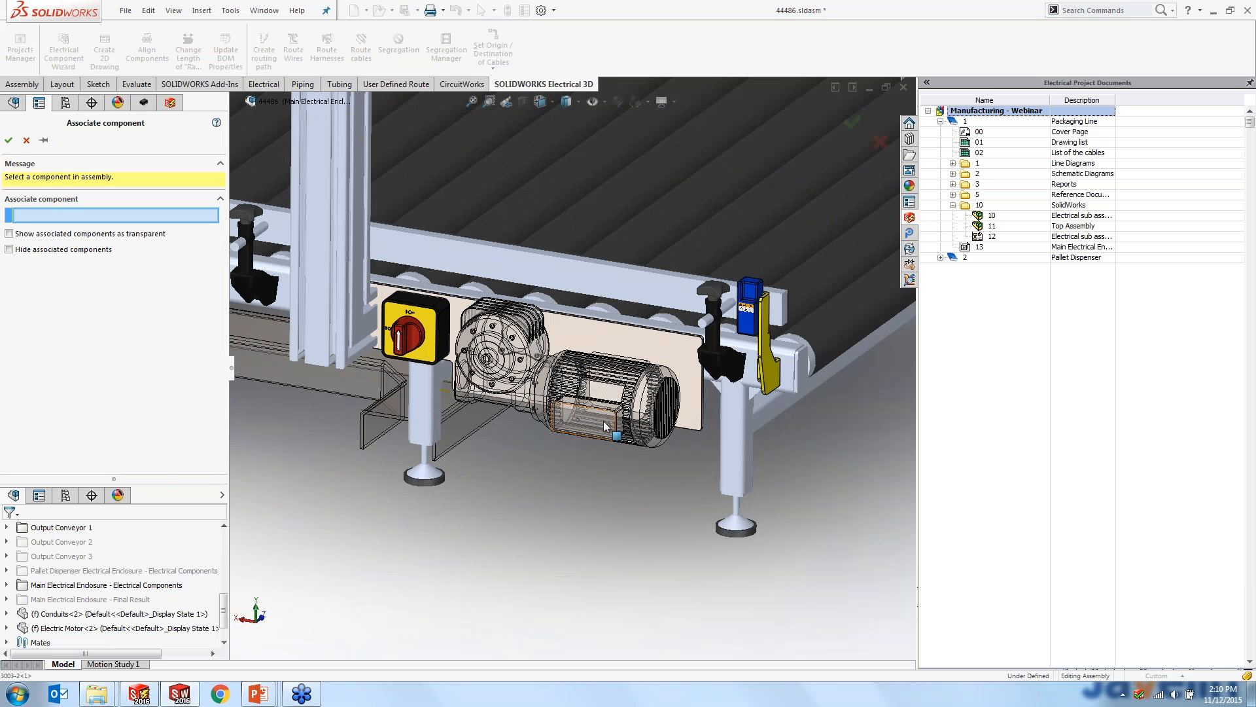
click(10, 147)
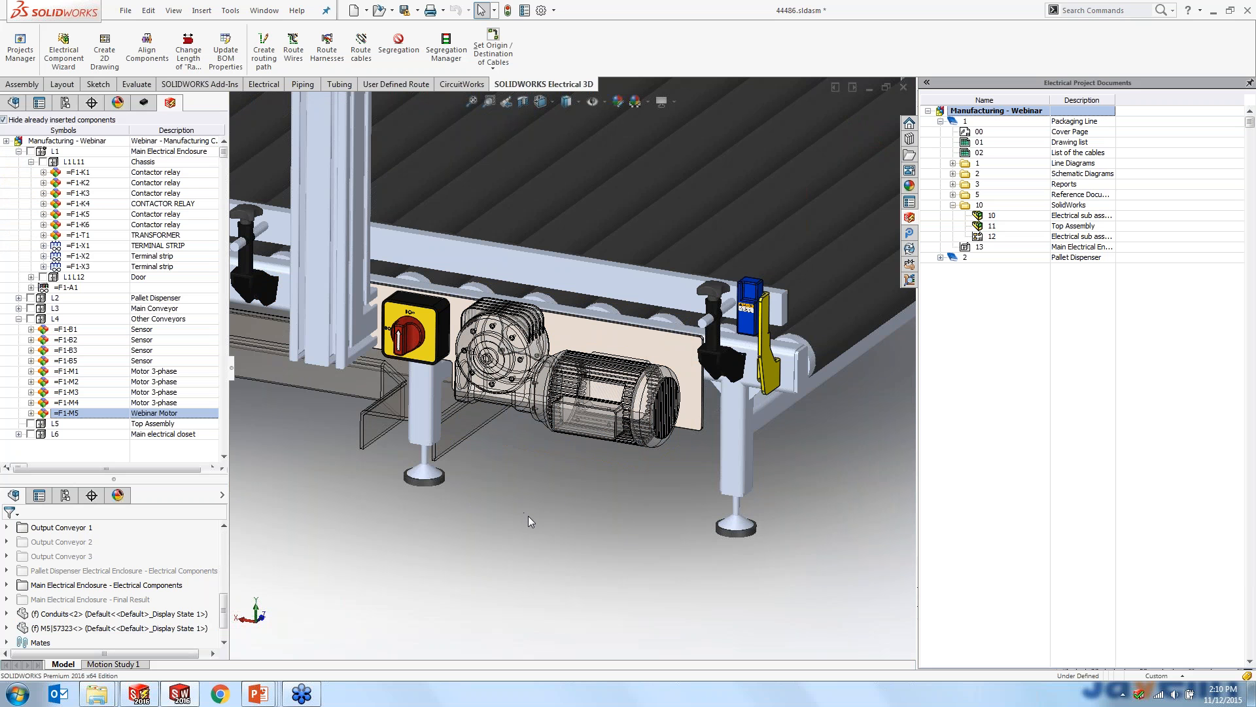
- Examine the conveyor assembly and the open main electrical enclosure with its rails and breakers
key(f)
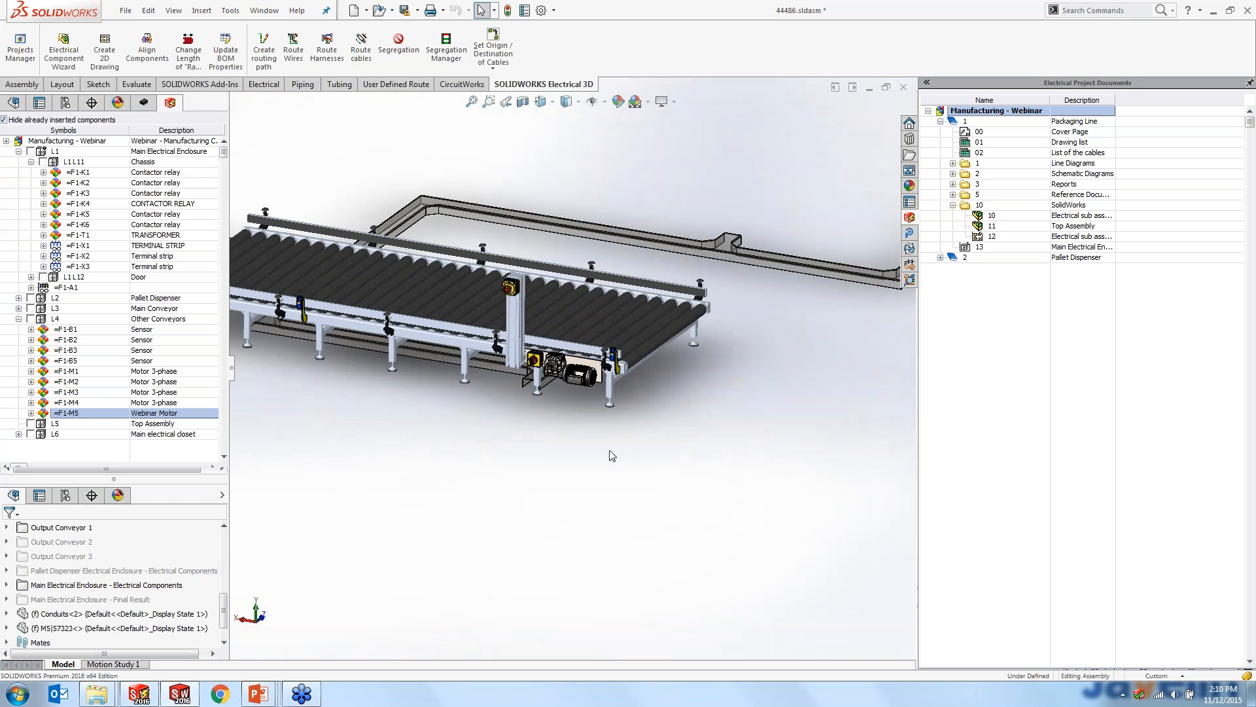
middle_drag(648, 264, 461, 267)
scroll(611, 305, down, 4)
scroll(537, 304, down, 3)
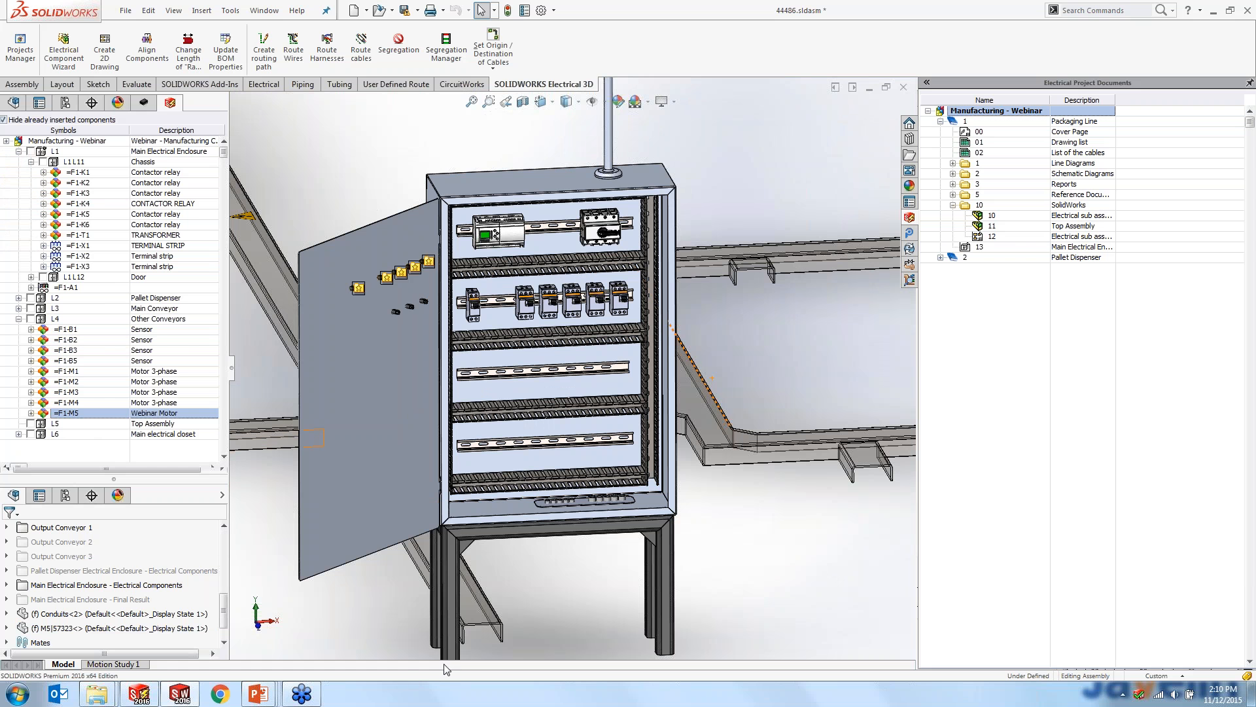
- Switch from the power schematic to the running PowerPoint slide show and advance to the Simplified Library Management slide
click(138, 694)
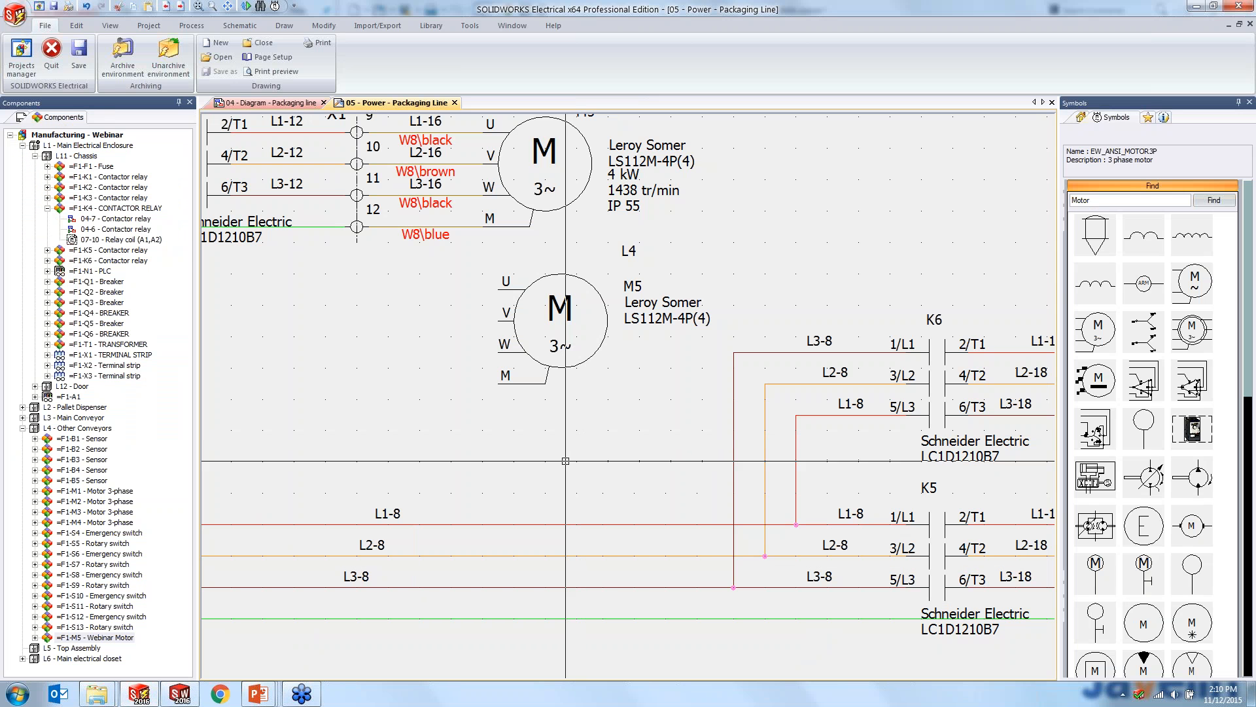
mouse_move(259, 694)
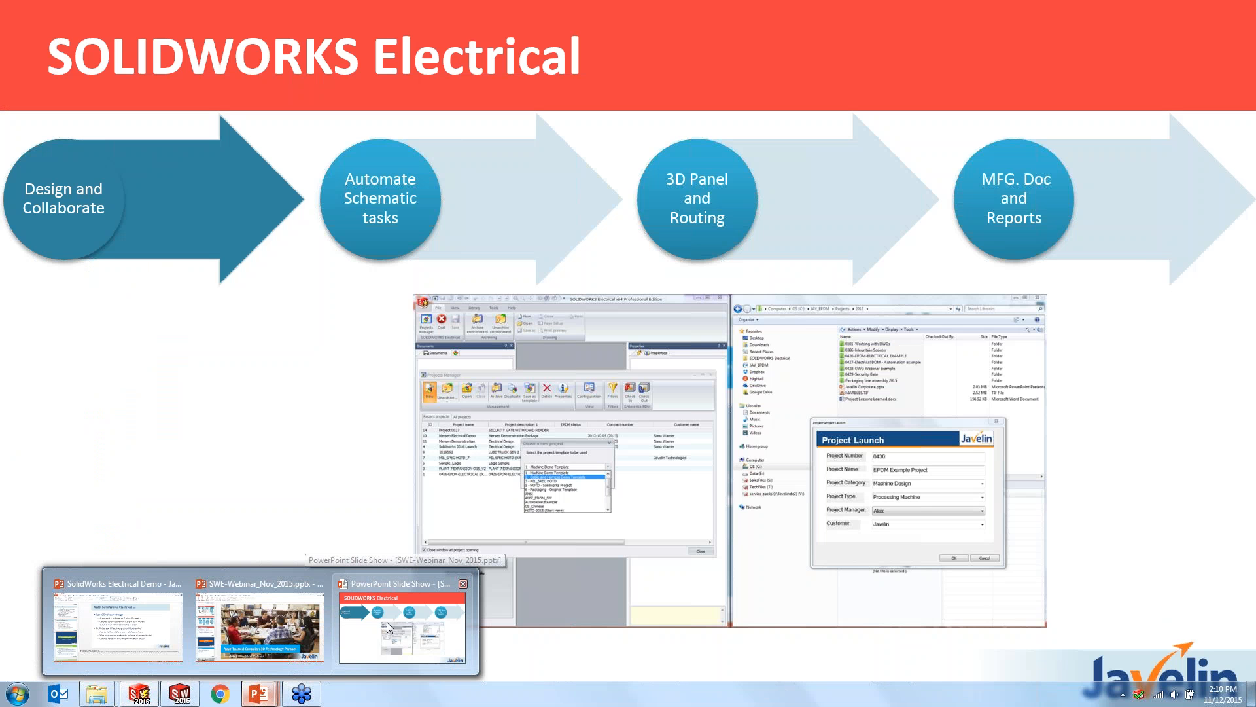
click(387, 622)
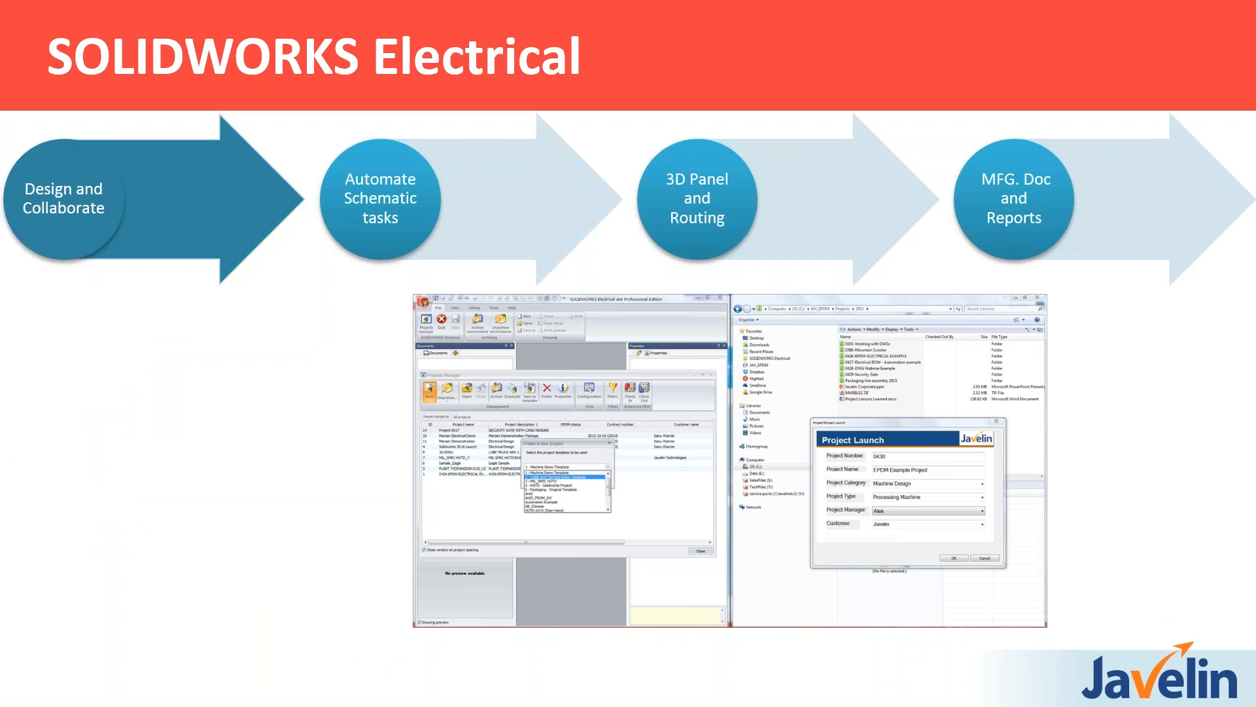
key(Right)
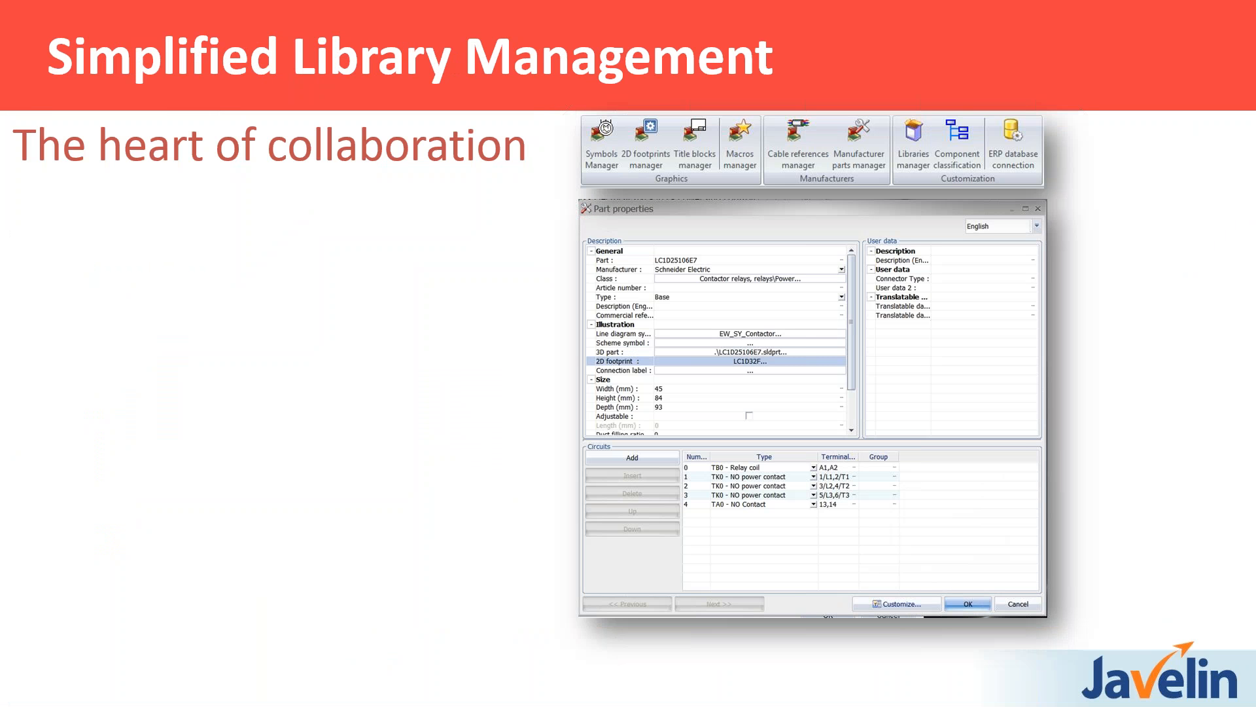
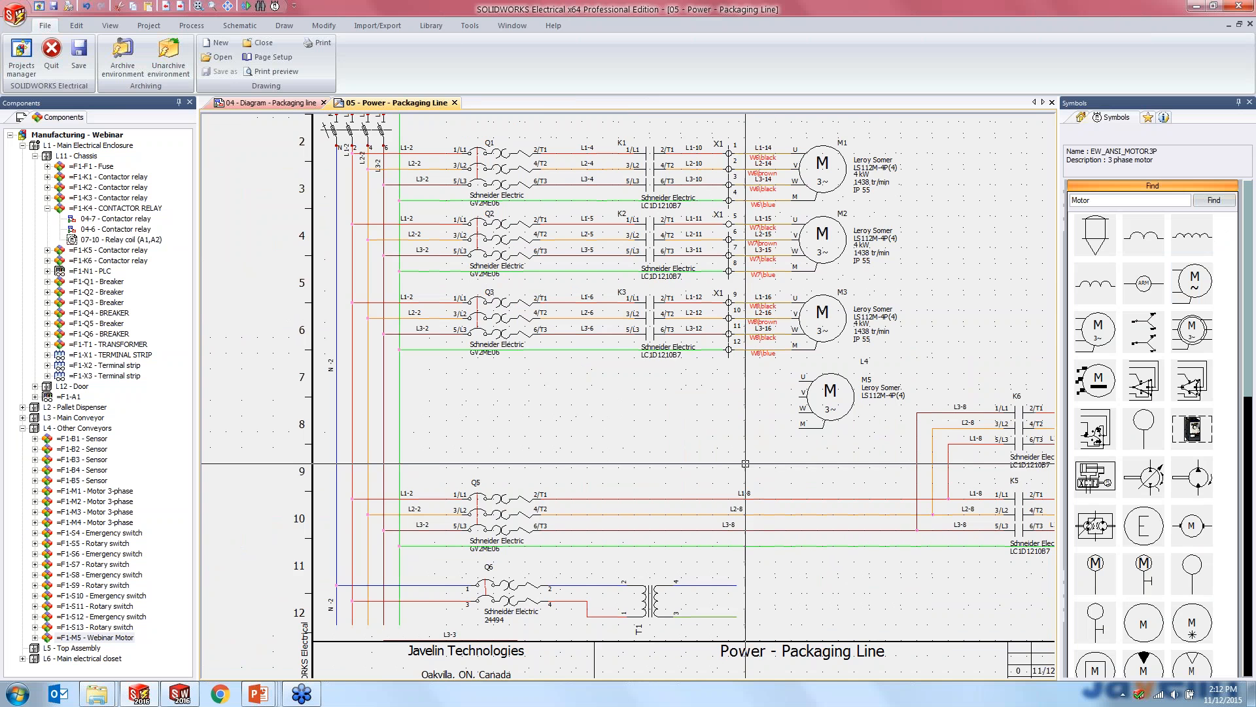
- Draw multiple wires for phases 1 to 3 and protection from the vertical supply lines to motor M5's U, V, W and M terminals
middle_drag(741, 464, 685, 448)
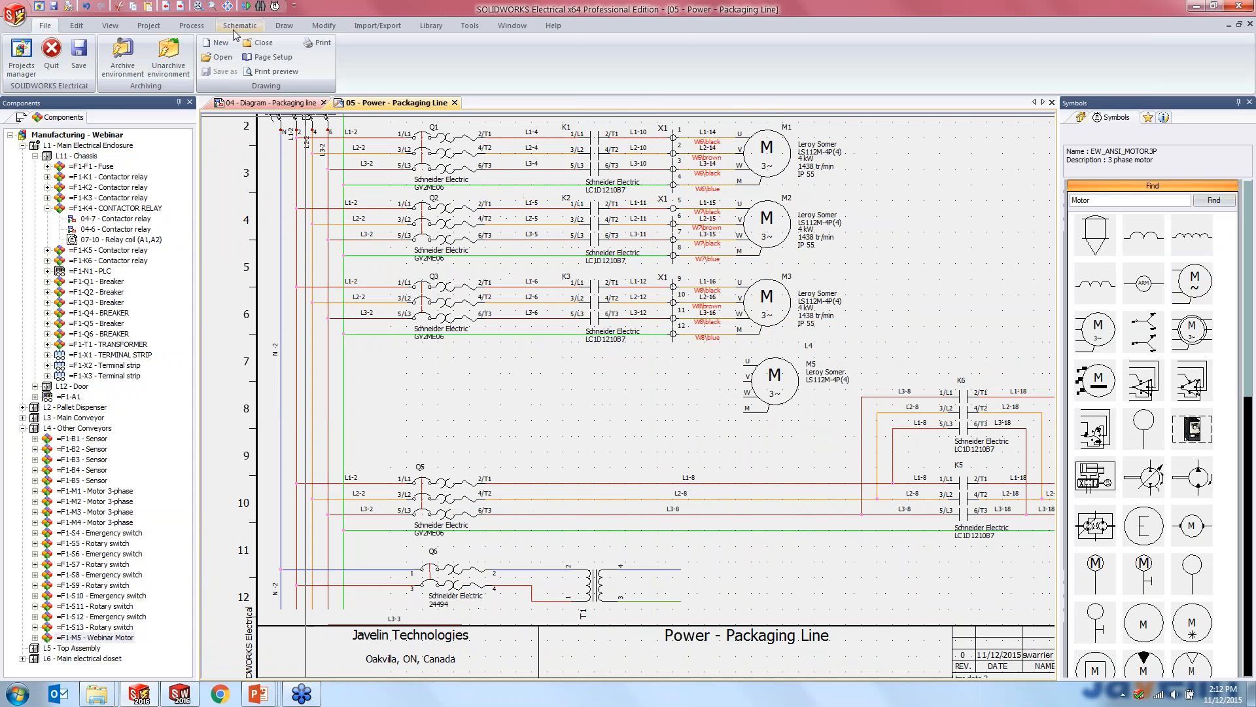
click(240, 25)
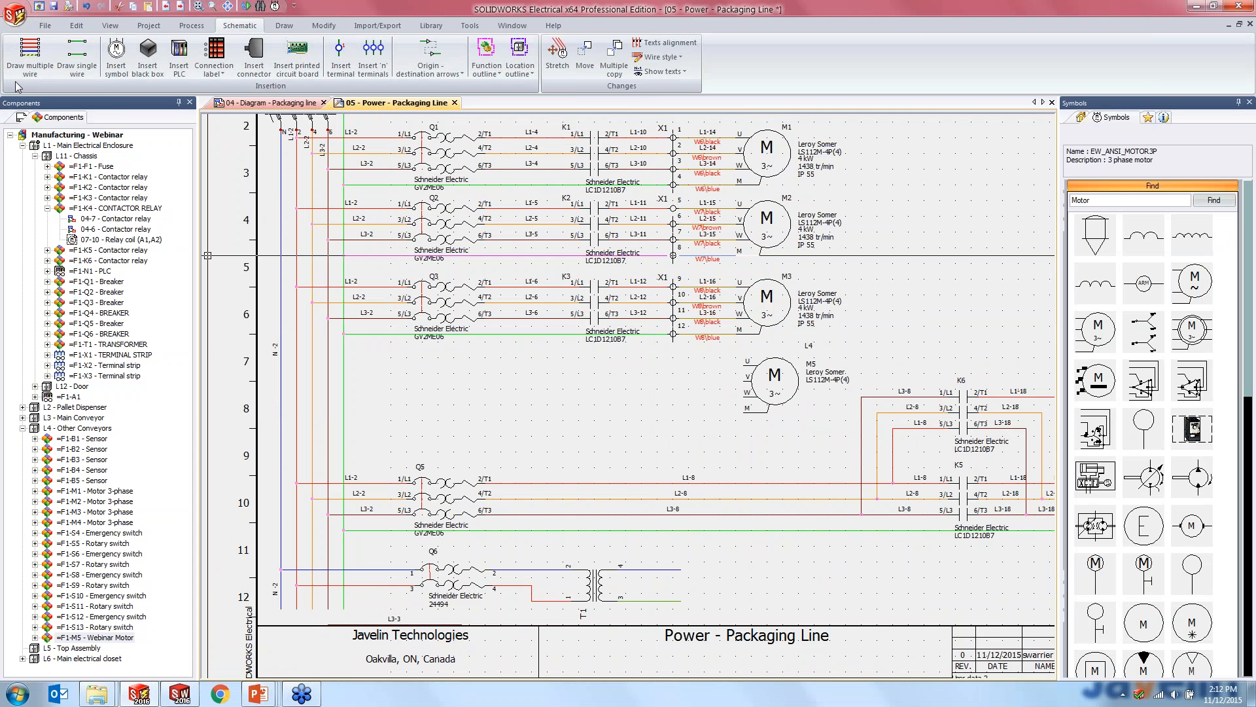
click(29, 59)
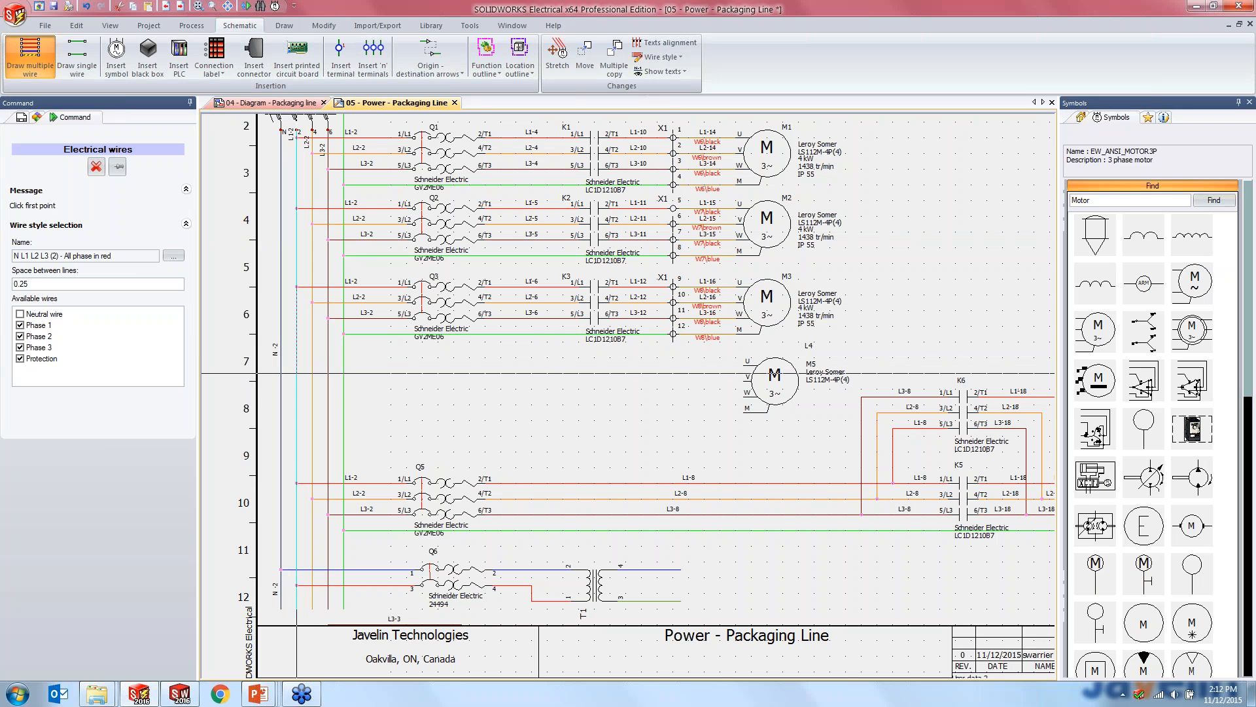
click(297, 366)
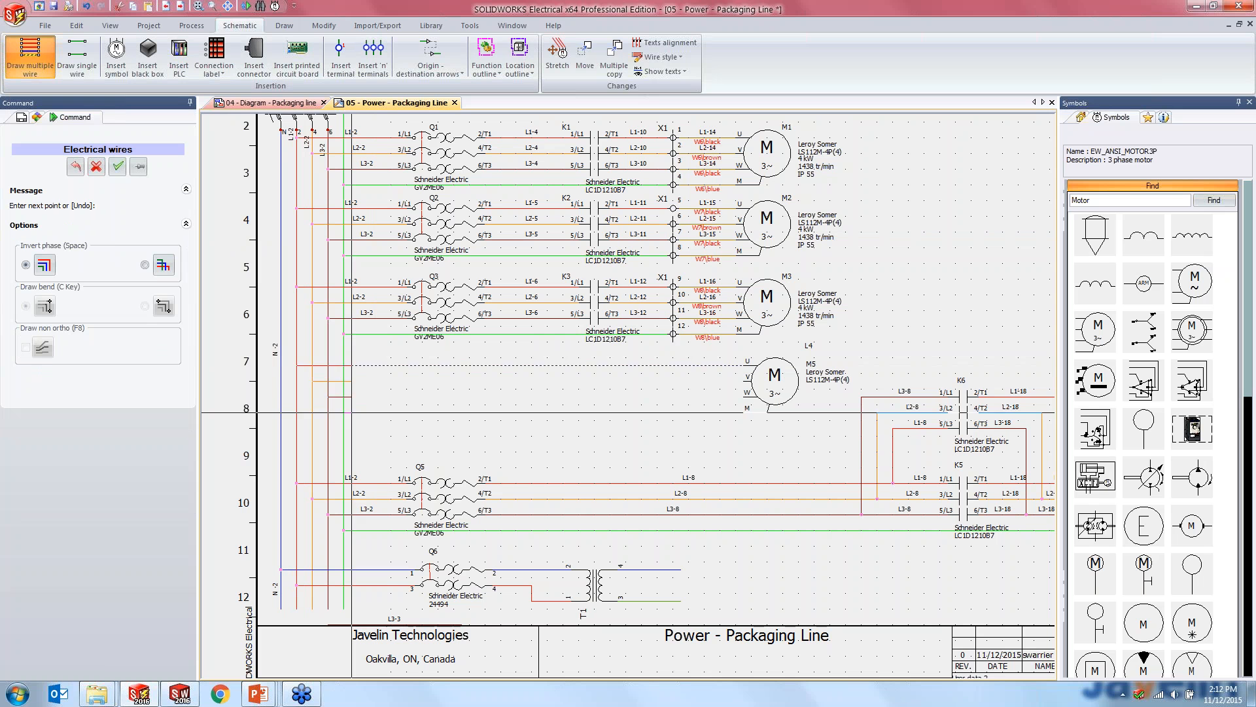
click(751, 405)
key(Escape)
scroll(752, 412, up, 4)
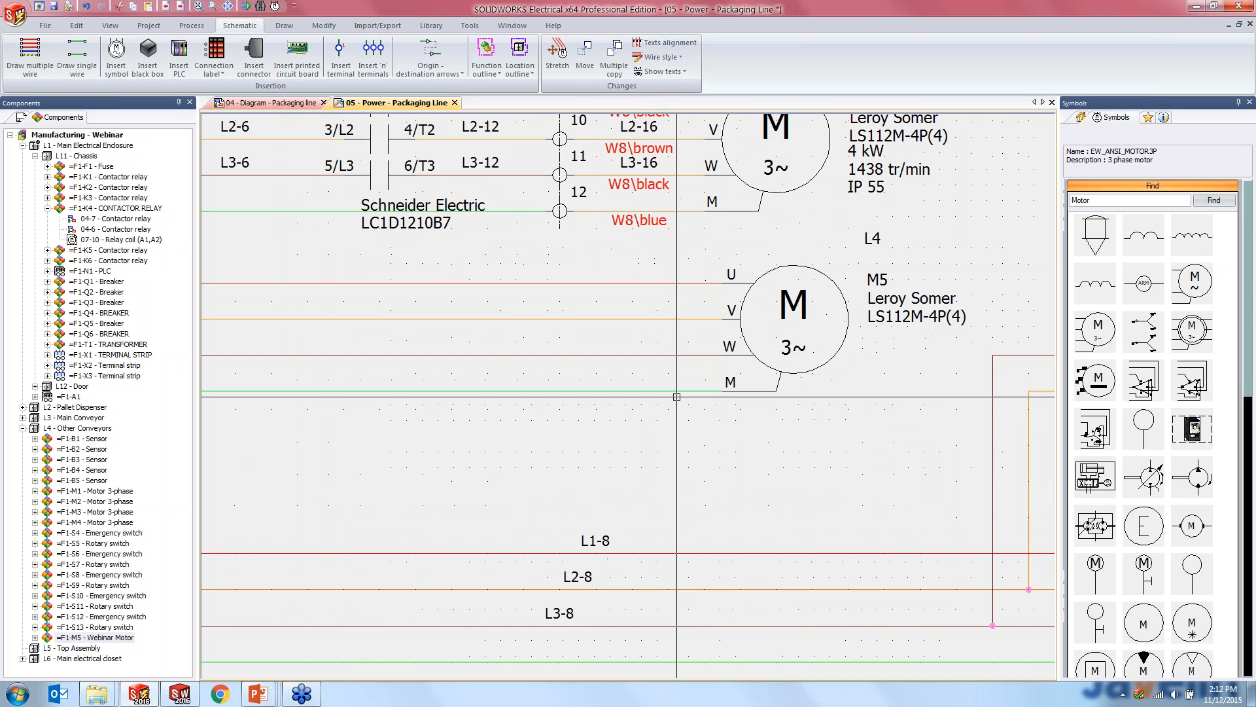
scroll(674, 412, down, 3)
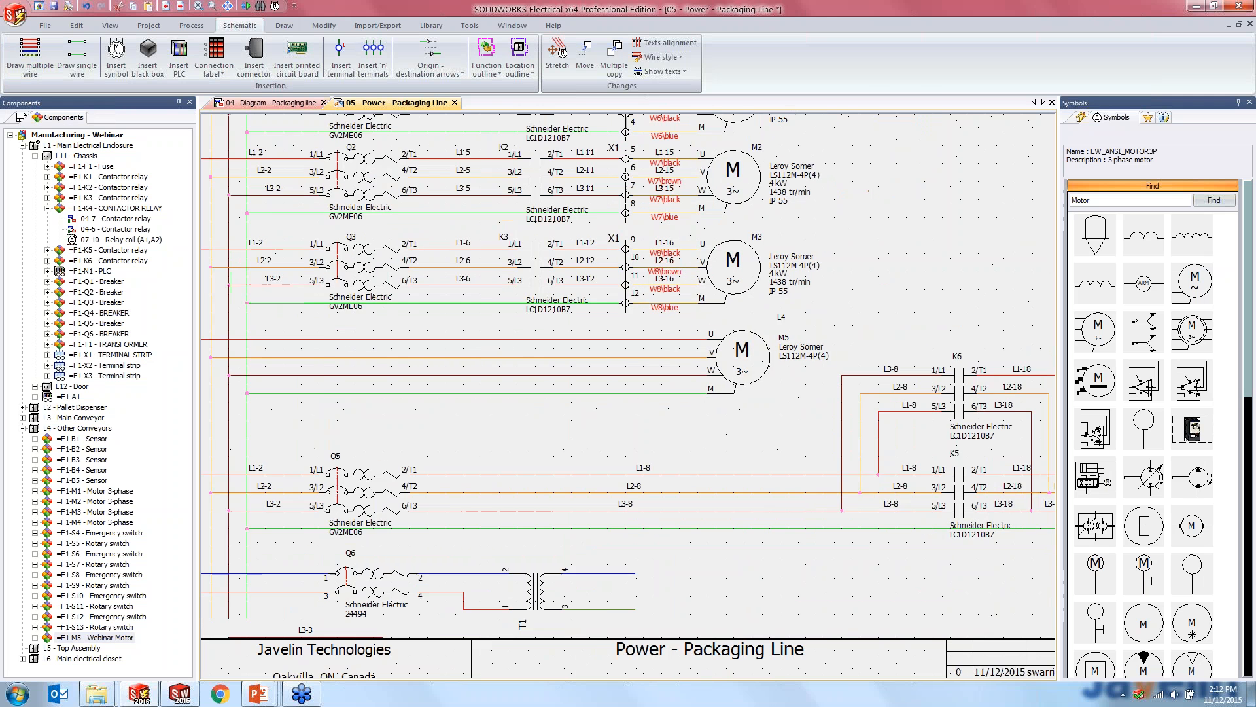
- Insert a 3-pole NO power contact on the three phase wires feeding motor M5, in line with contact K3
middle_drag(589, 393, 666, 406)
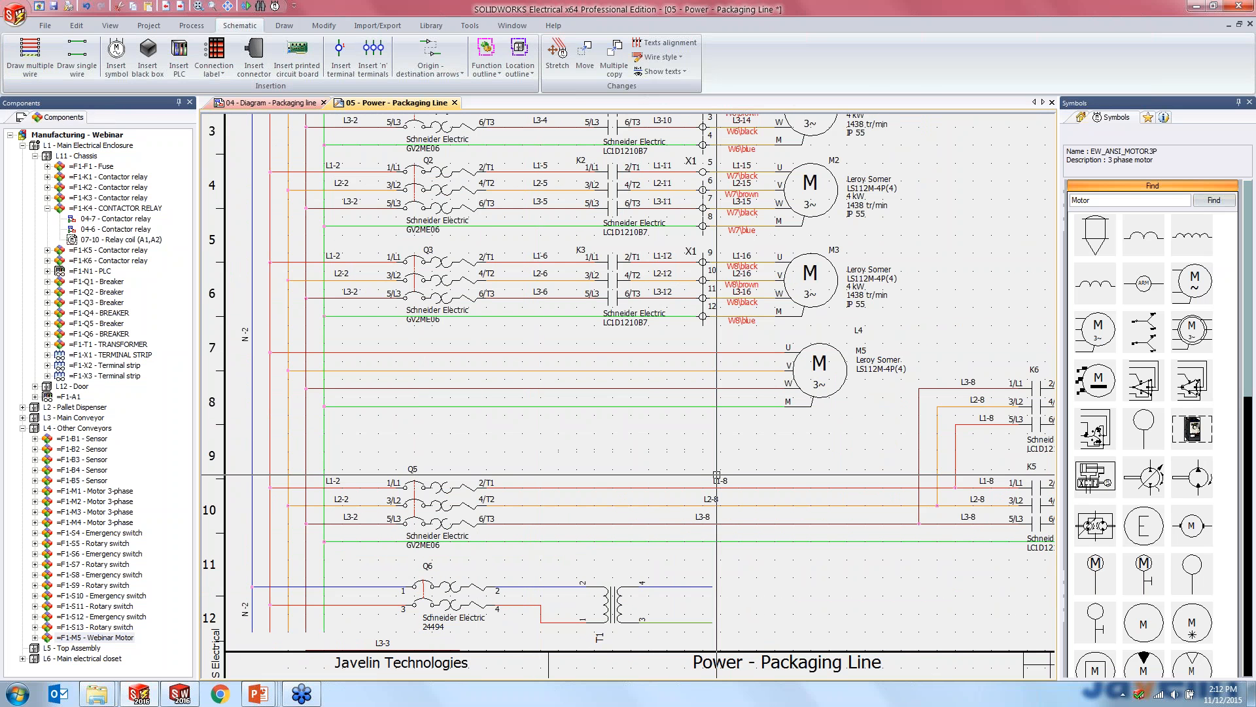
middle_drag(582, 390, 591, 412)
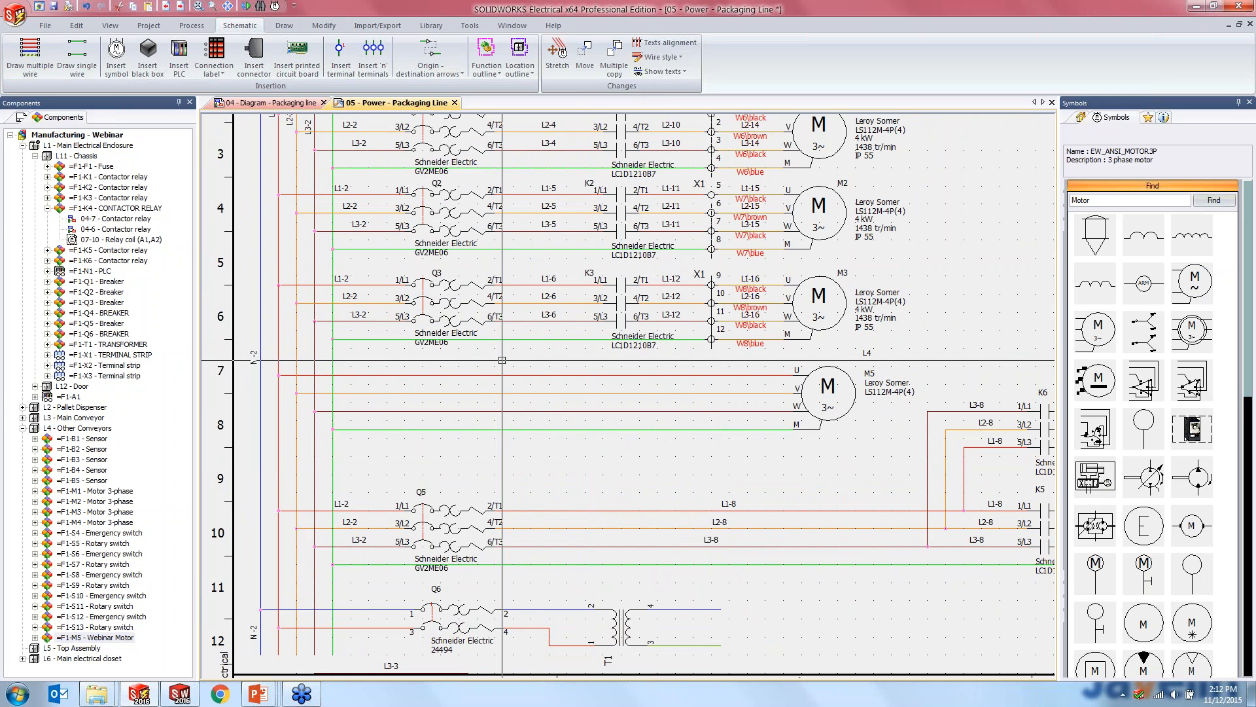
click(1153, 186)
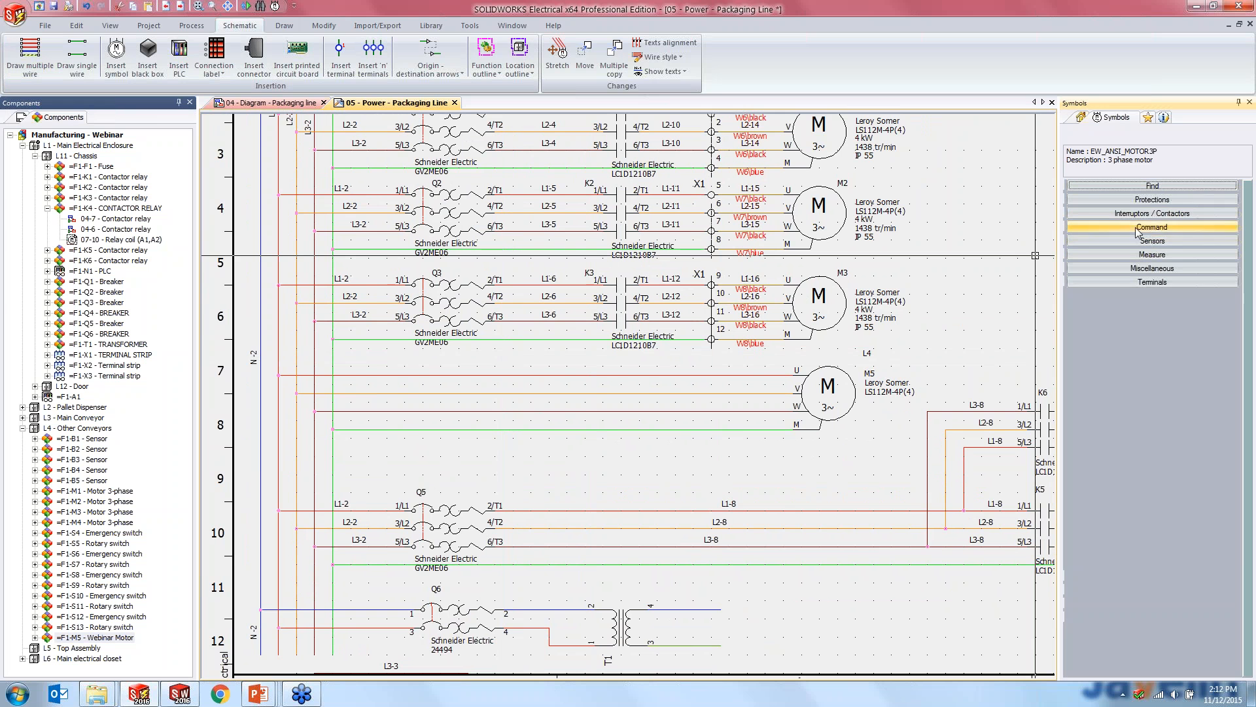
click(1136, 230)
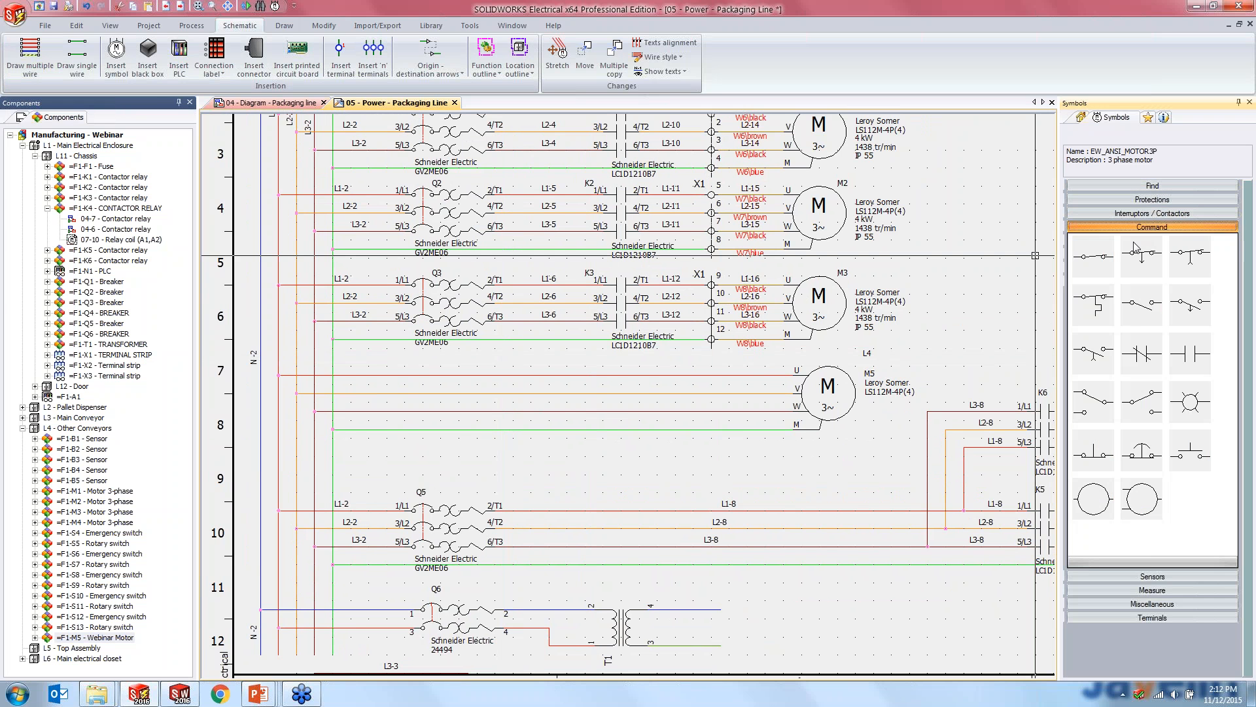
click(1135, 229)
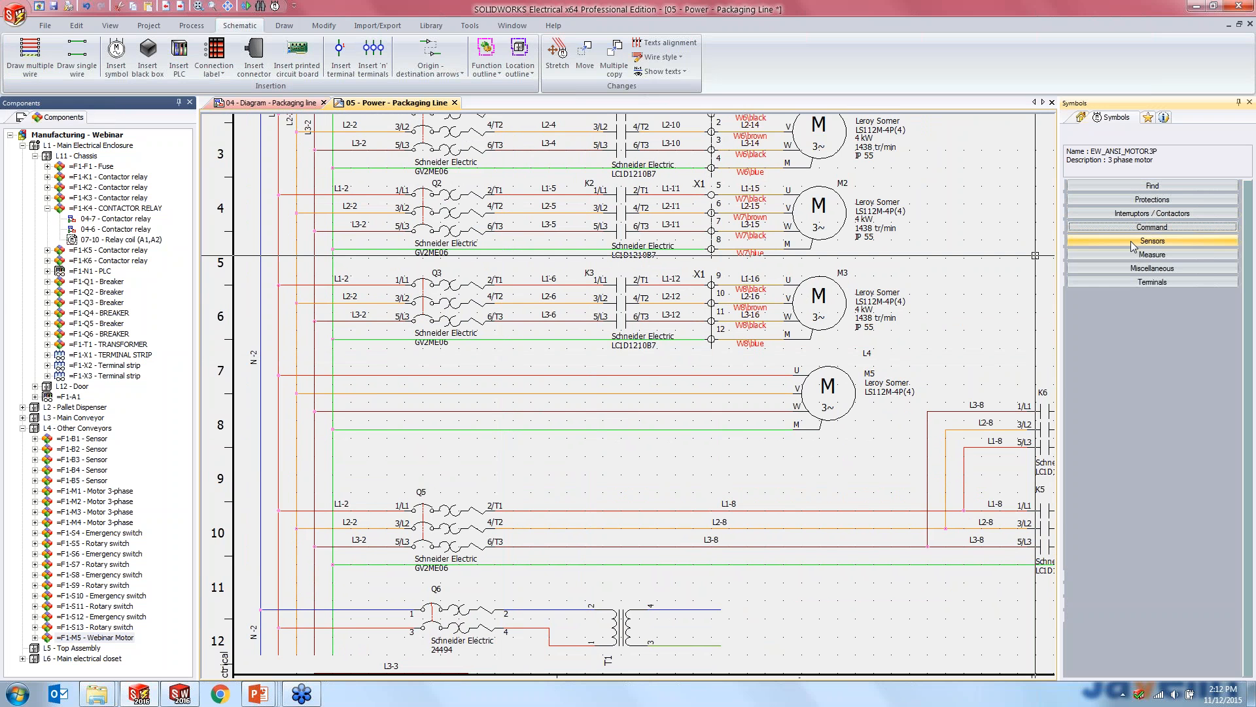
click(1131, 186)
click(1131, 187)
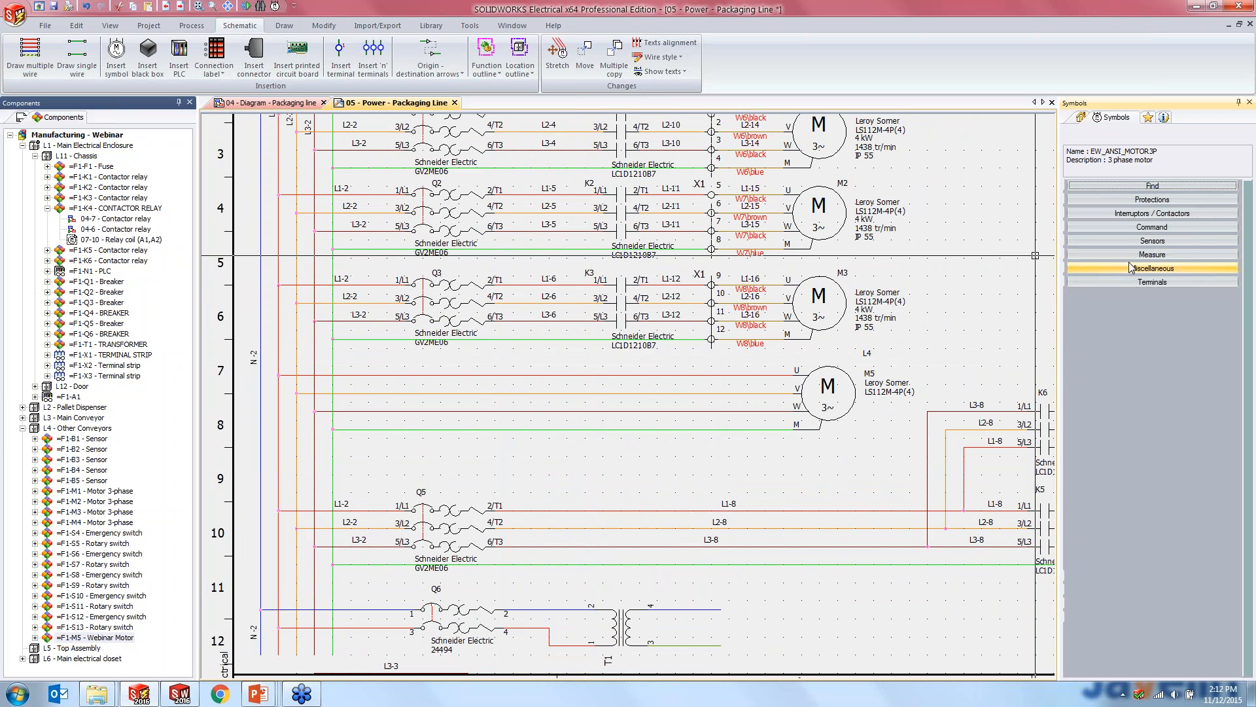
click(1132, 214)
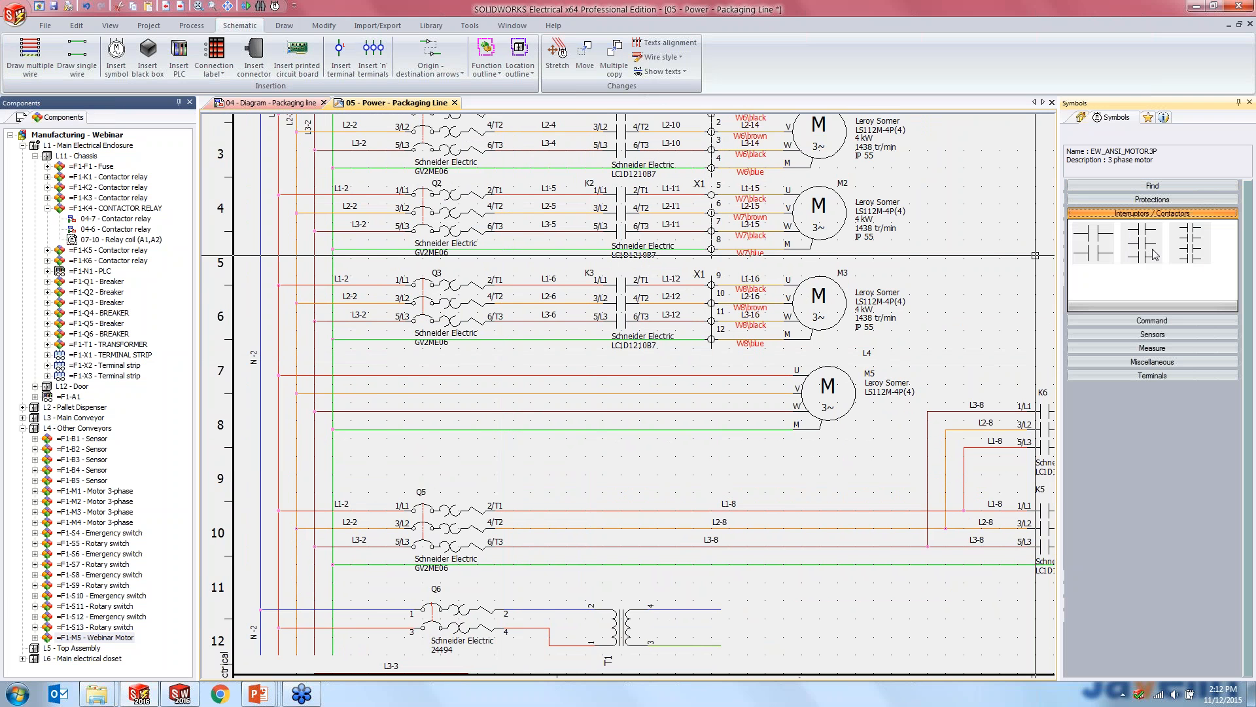
click(1145, 253)
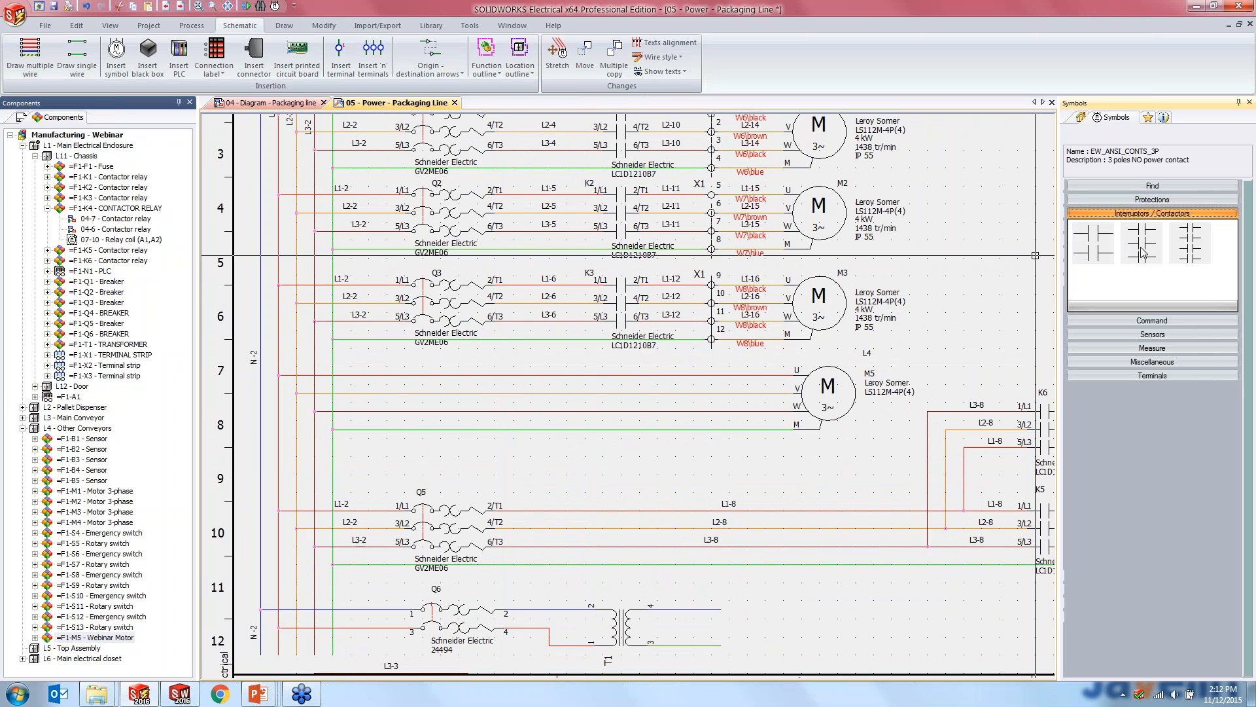
click(606, 382)
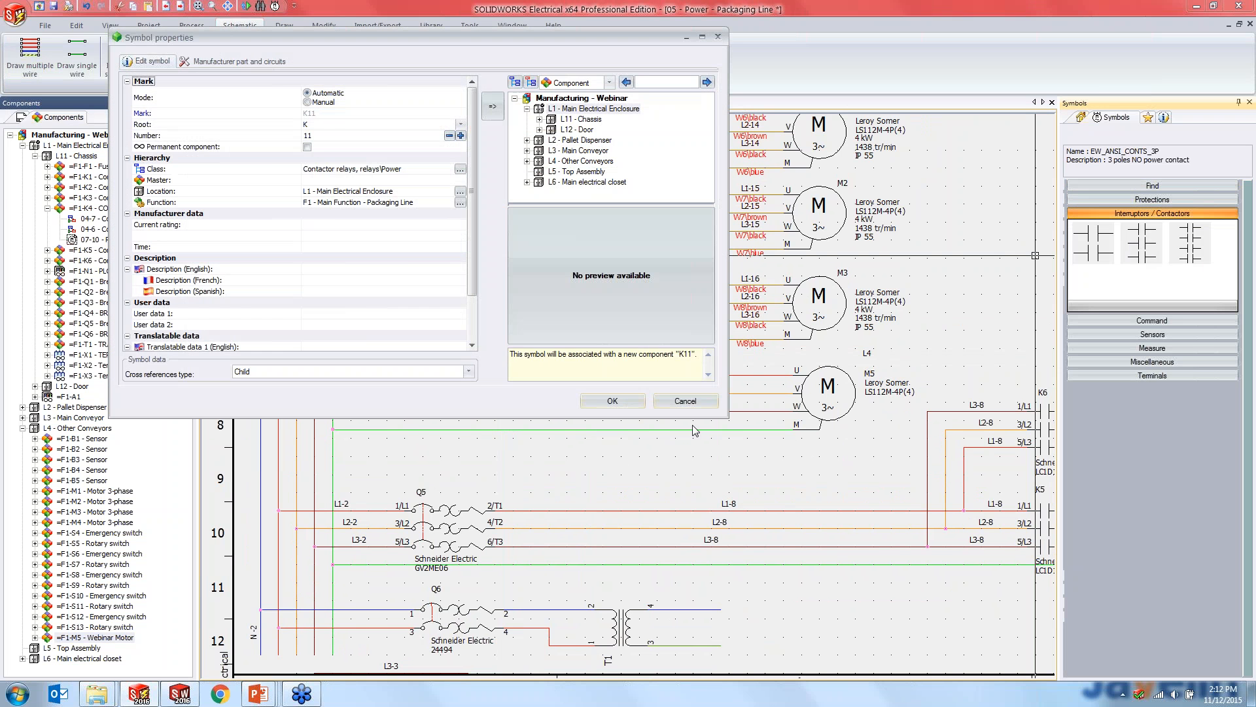
- Associate the new power contact with the existing contactor relay K4 in the L11 chassis
click(539, 119)
click(585, 151)
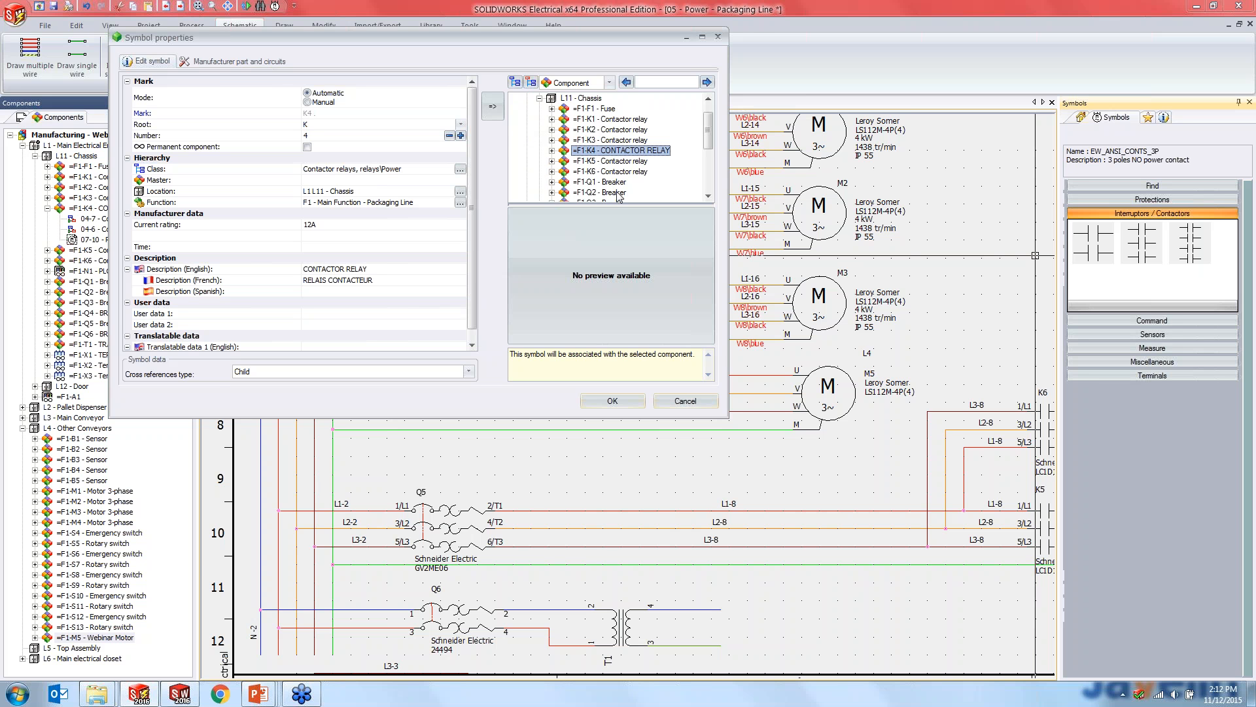
click(613, 400)
scroll(613, 453, up, 3)
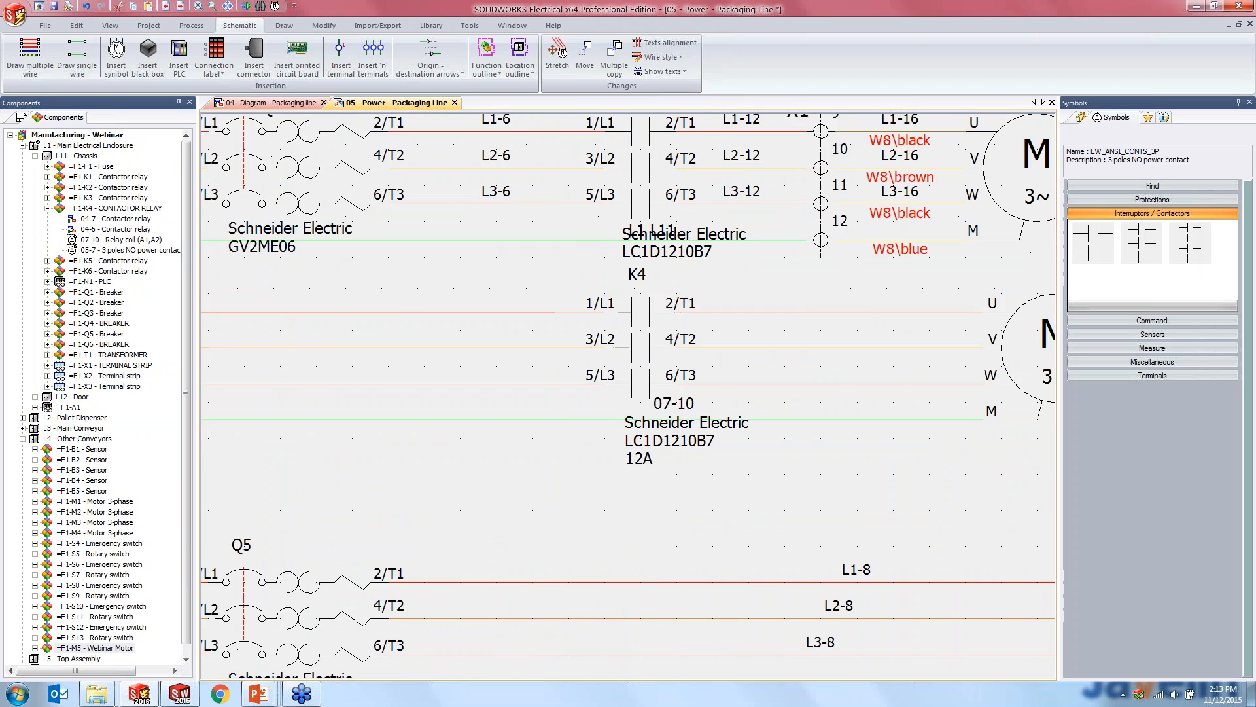
- Copy breaker Q3 and paste it onto motor M5's phase wires, upstream of contact K4
scroll(856, 452, down, 2)
scroll(856, 453, down, 1)
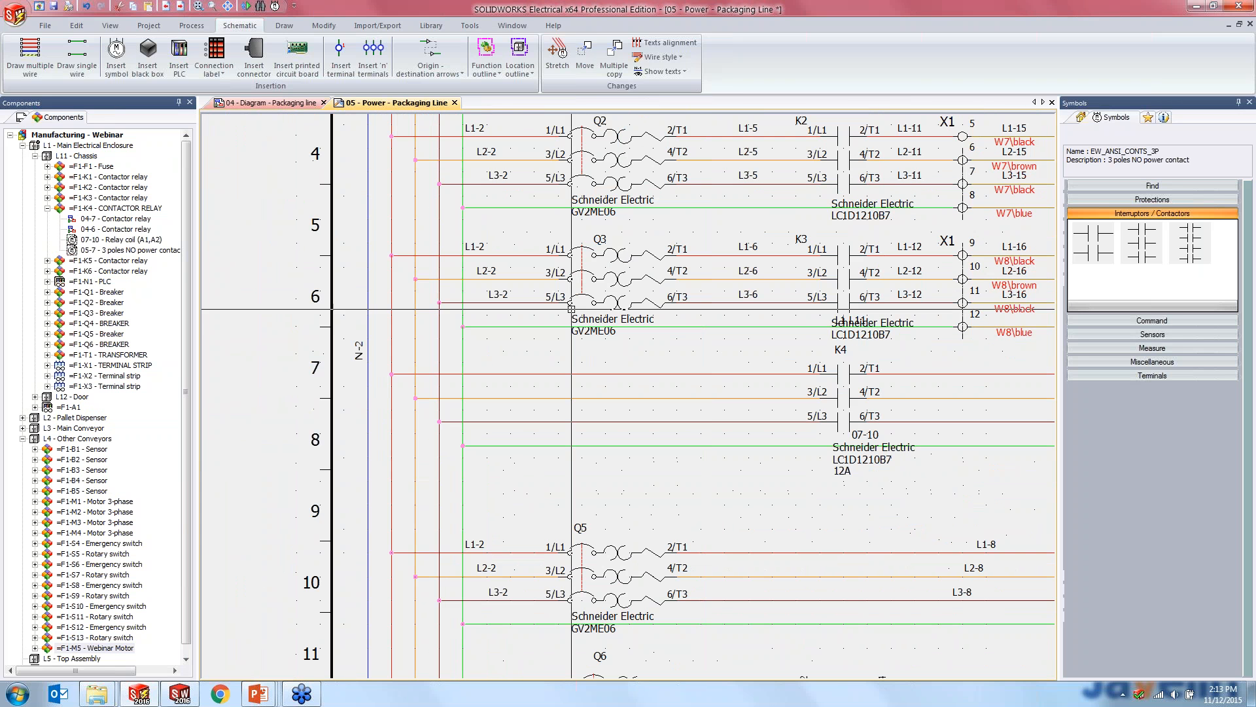
click(597, 279)
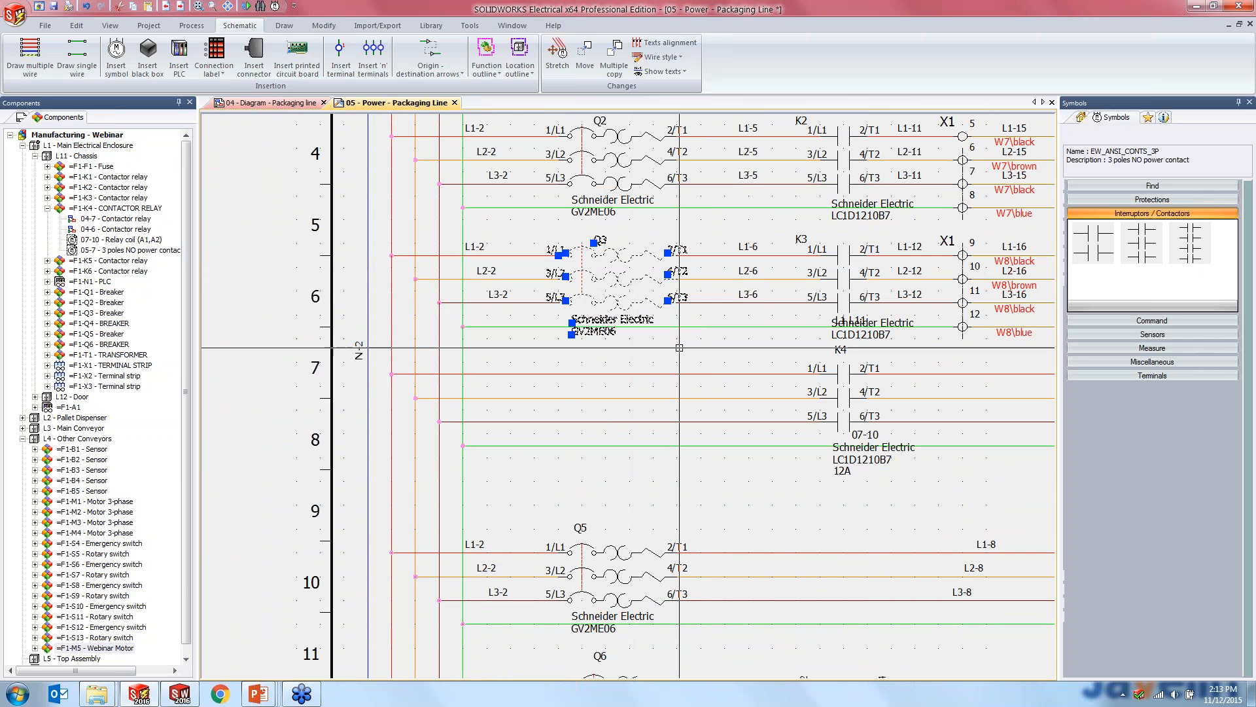
key(ctrl+c)
key(ctrl+v)
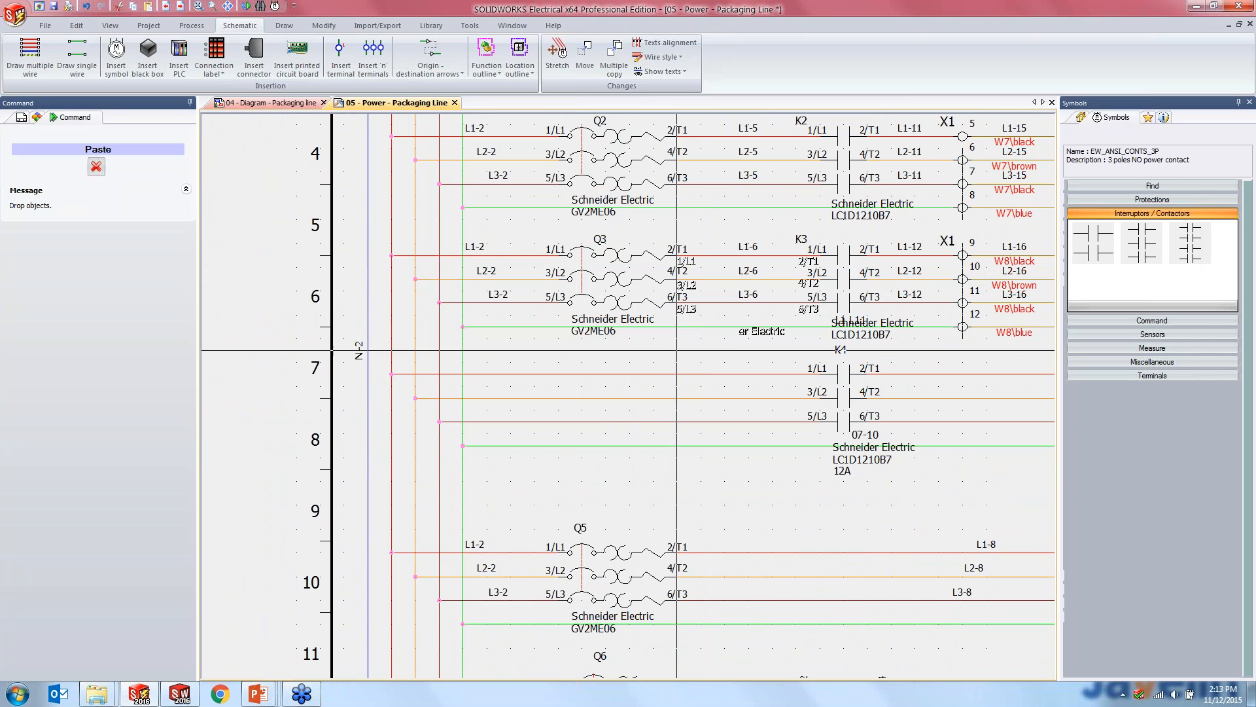
click(534, 458)
scroll(623, 386, up, 2)
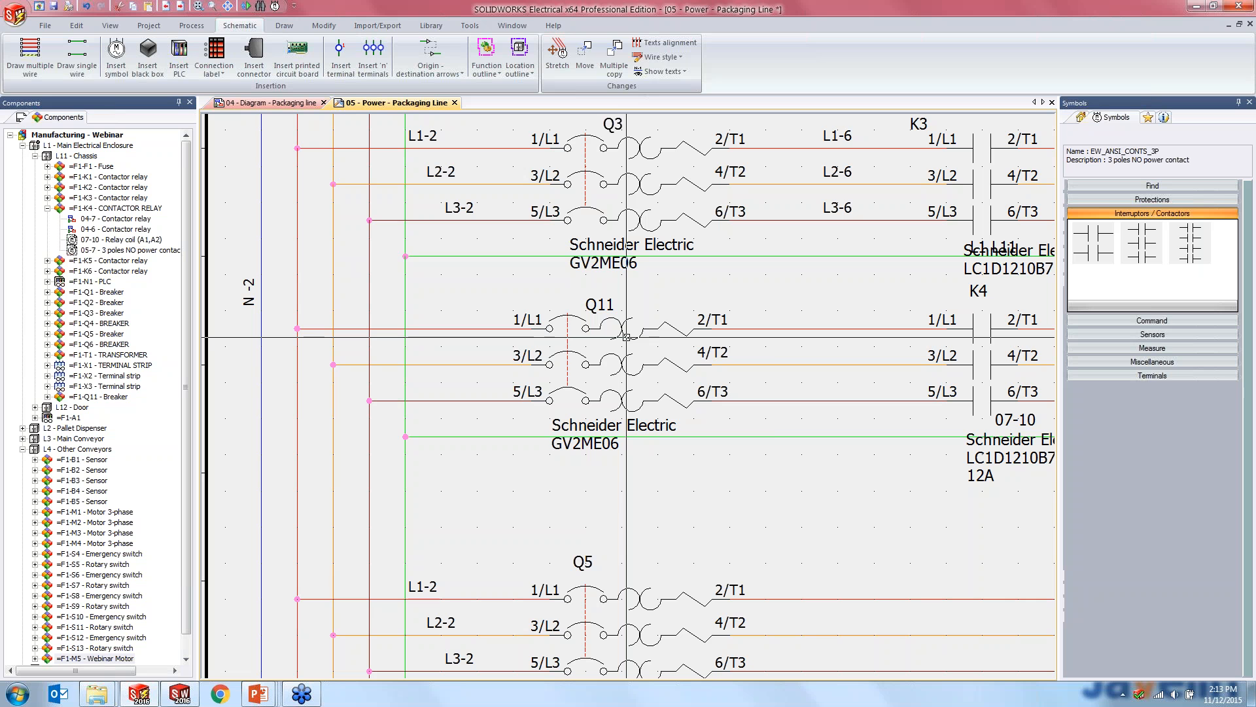
- Associate the pasted breaker symbol with the existing breaker Q4 in the L11 chassis
right_click(627, 337)
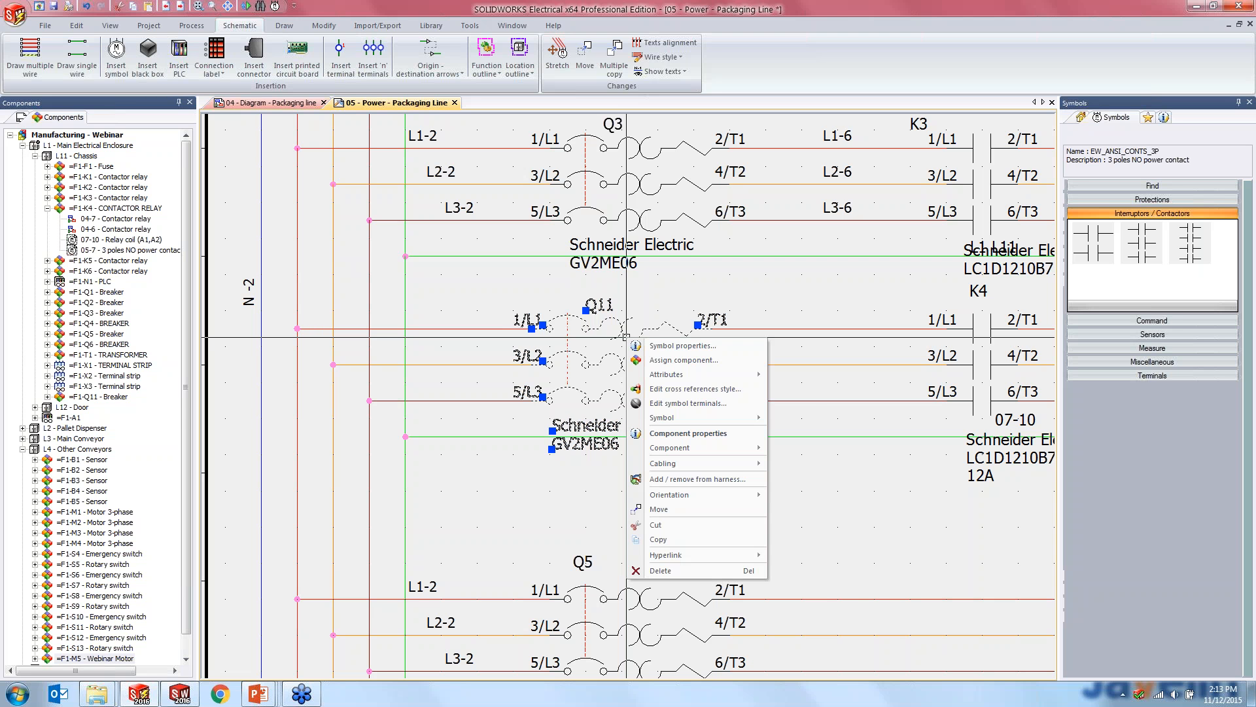
click(646, 348)
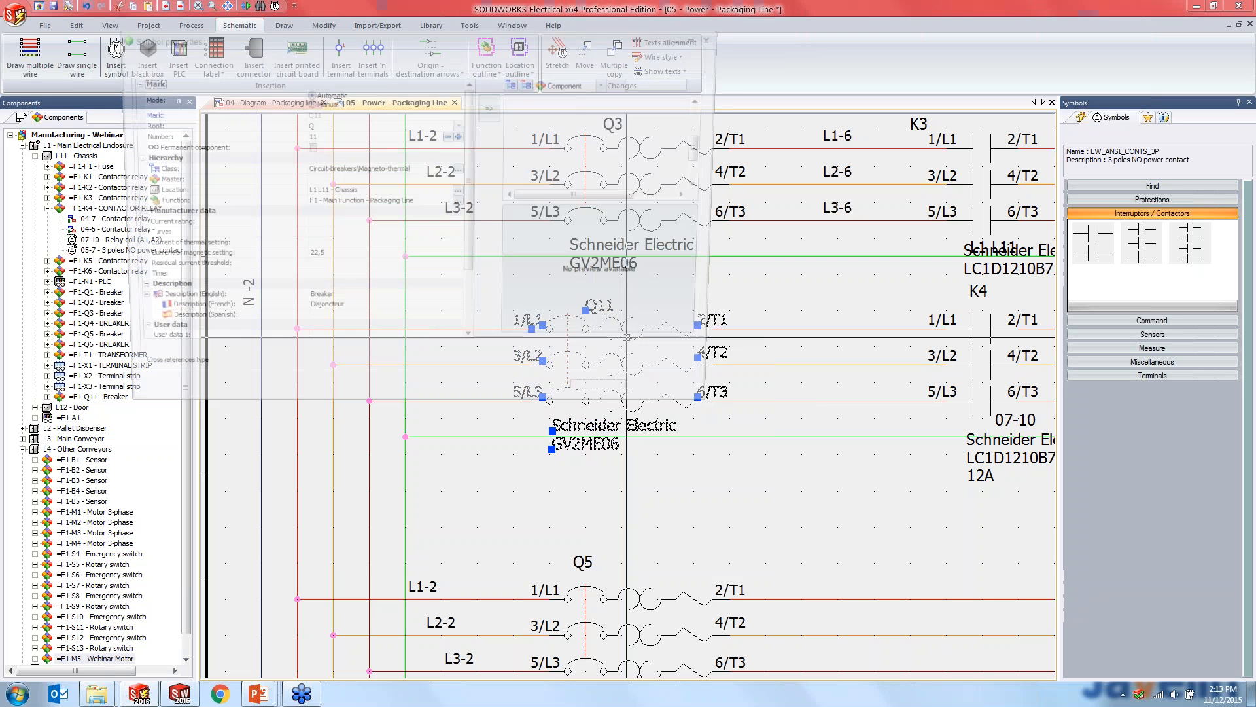
mouse_move(708, 153)
mouse_down()
mouse_move(714, 120)
mouse_move(710, 139)
mouse_up()
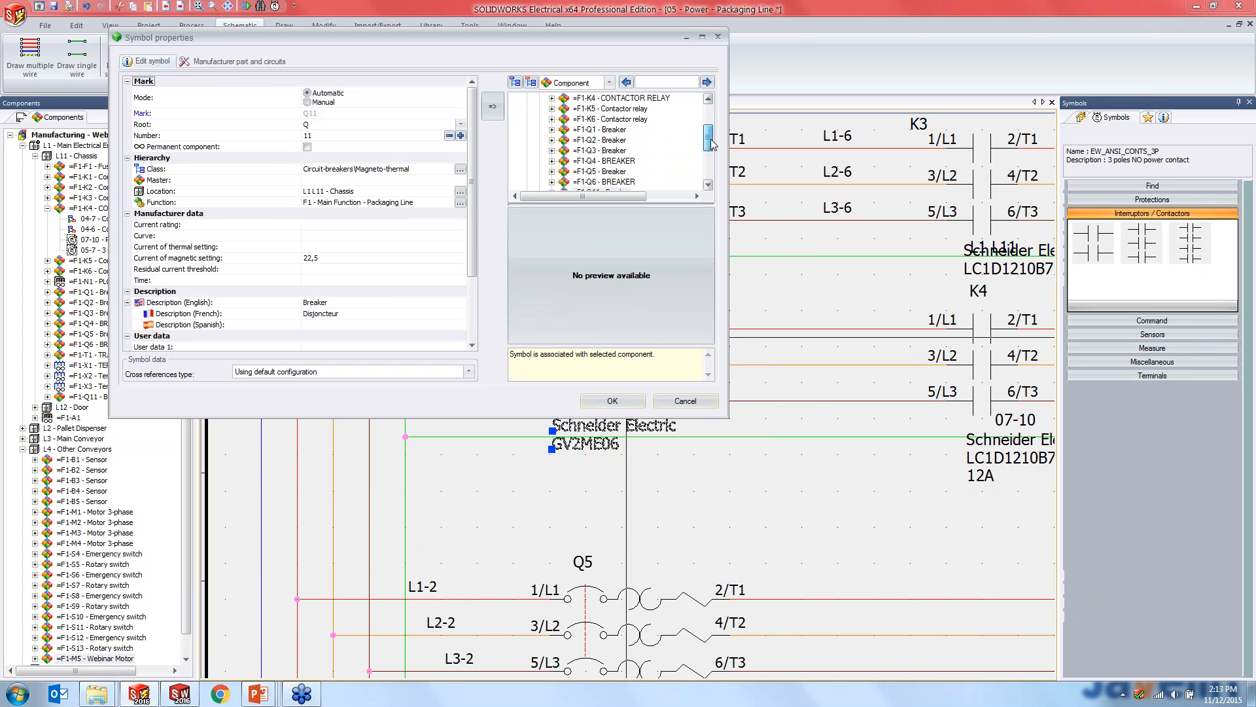
click(621, 161)
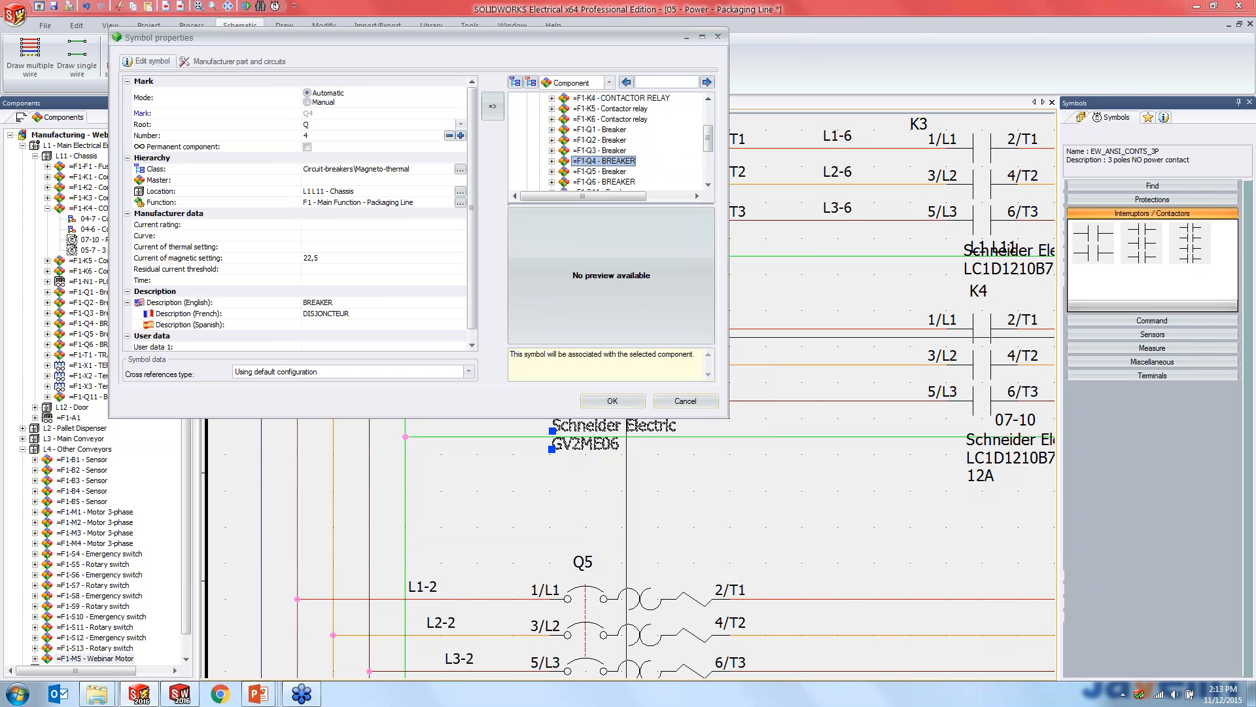
click(621, 404)
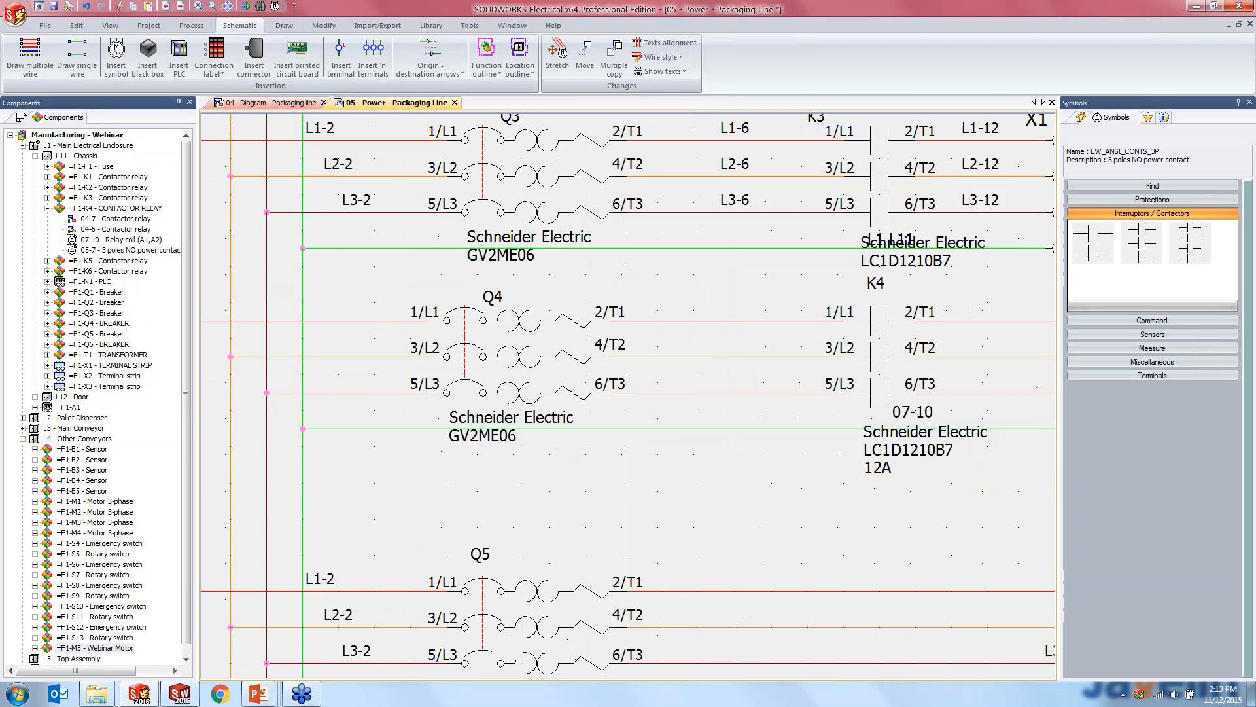
- Insert a row of terminals across the four wires between contact K4 and motor M5, aligned with the X1 terminals above and oriented toward K4
middle_drag(625, 492, 588, 489)
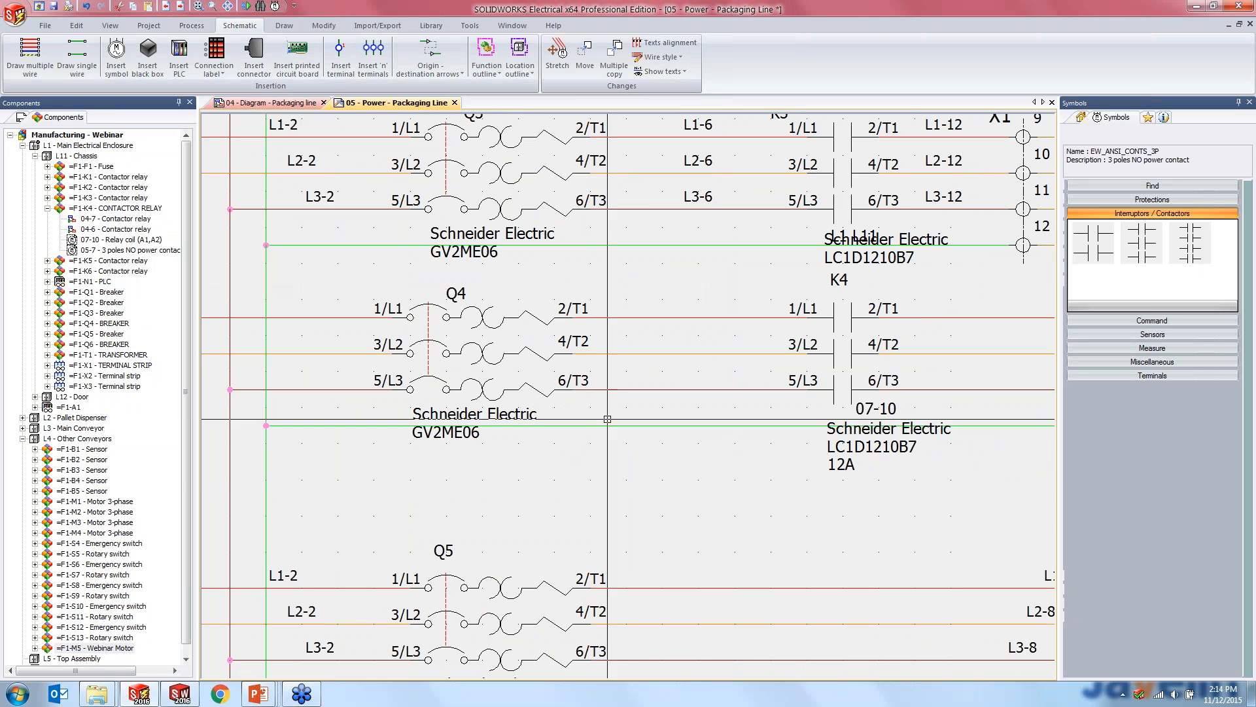
scroll(549, 413, up, 4)
scroll(567, 417, down, 2)
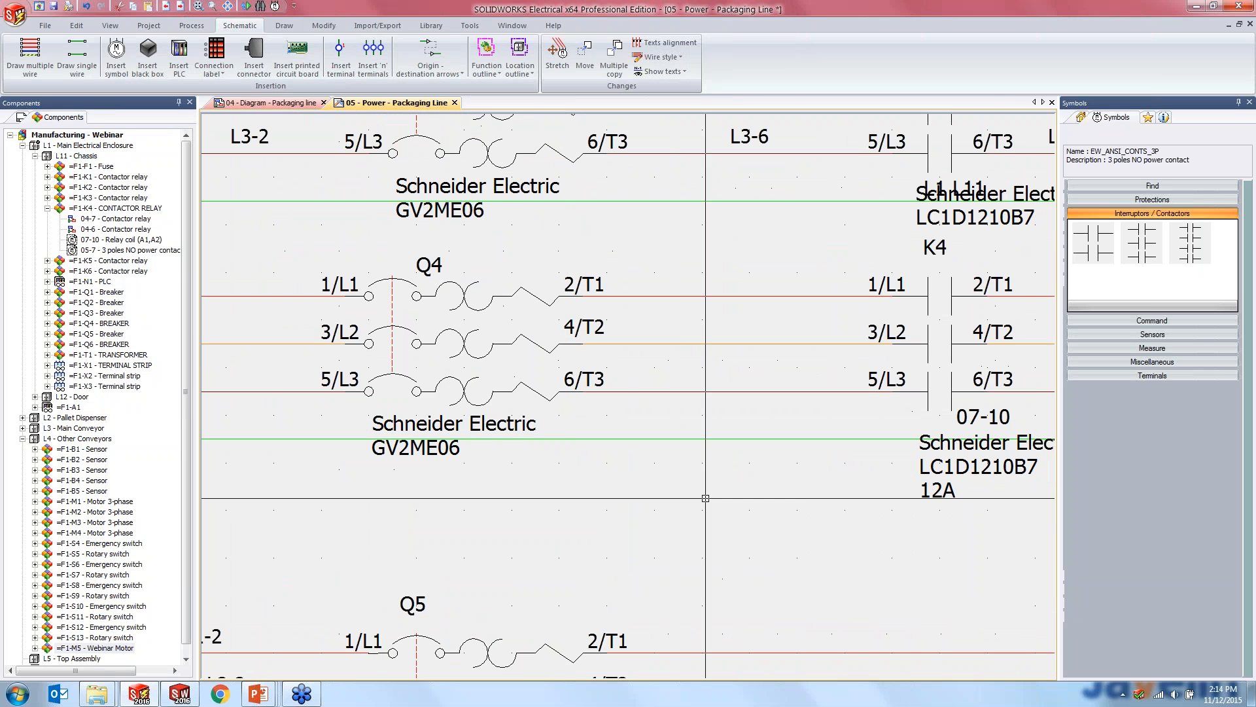
scroll(701, 487, down, 3)
scroll(587, 501, up, 1)
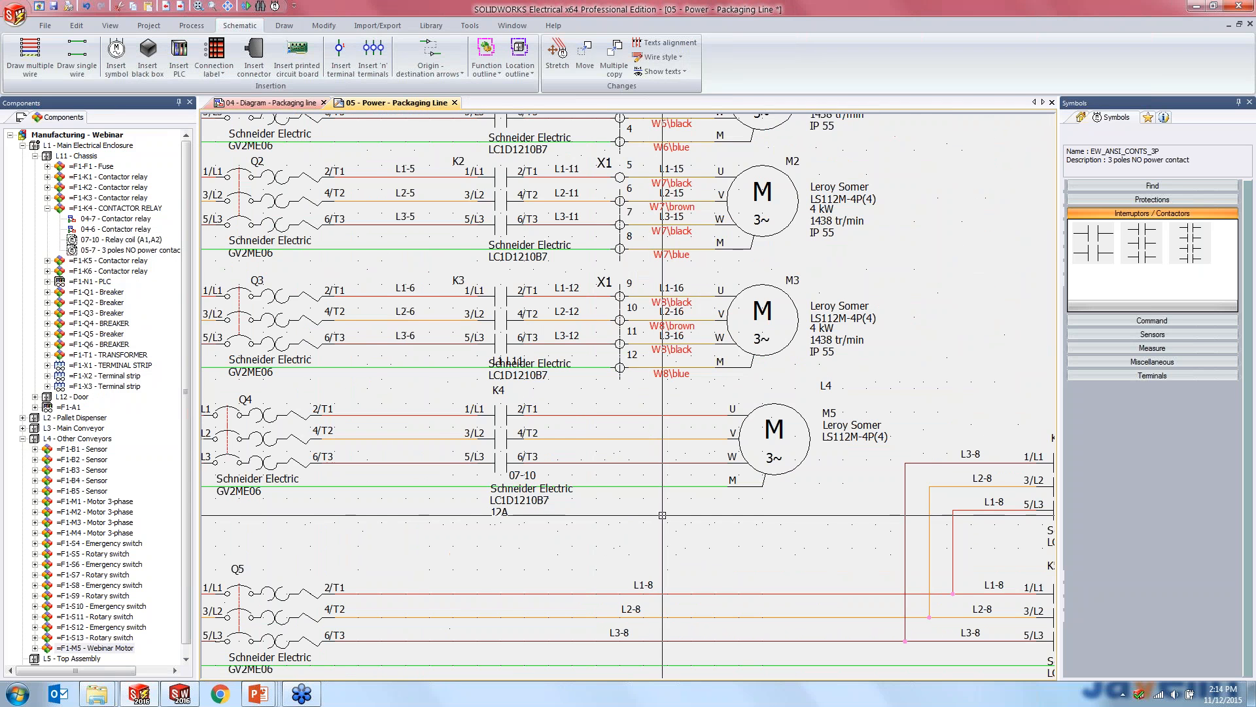
scroll(659, 508, up, 1)
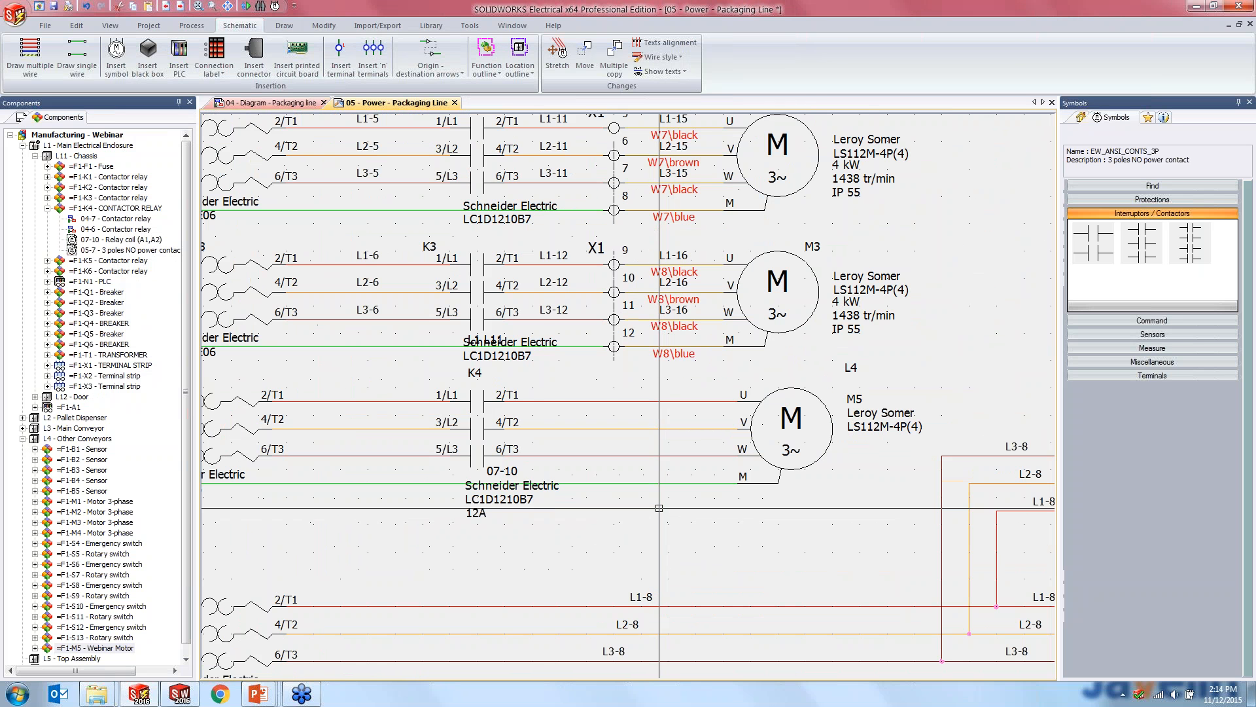
click(373, 59)
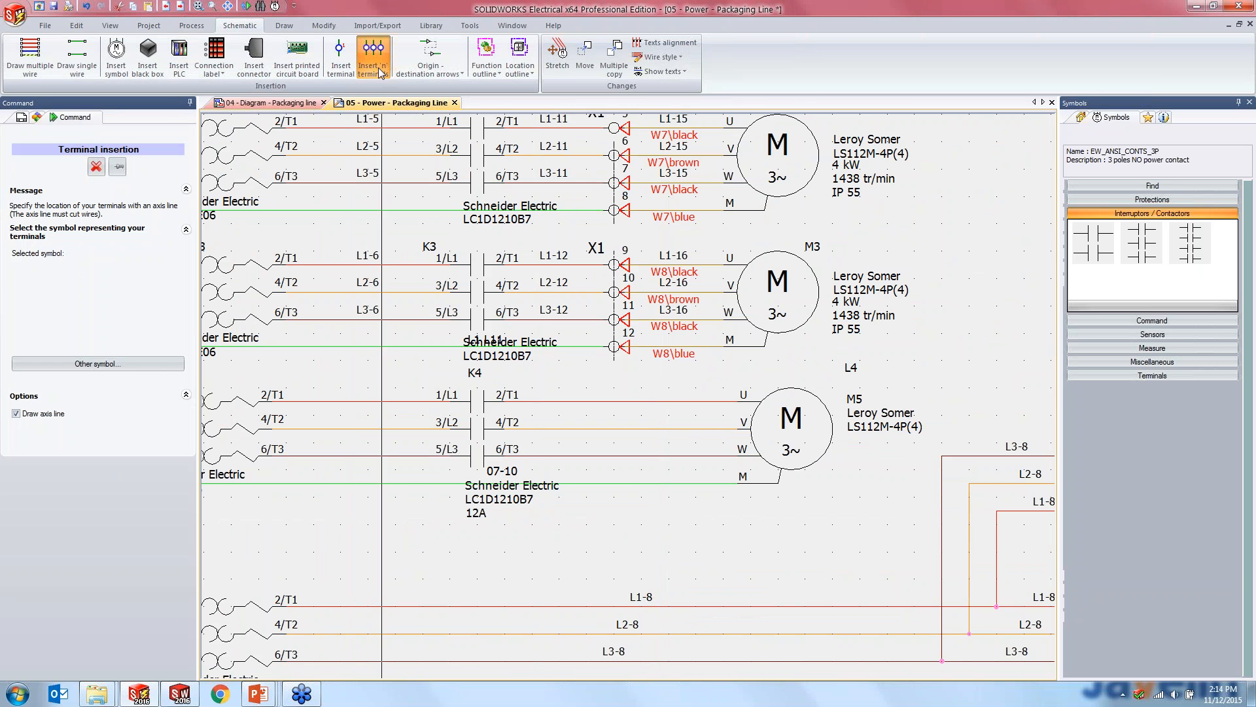
click(614, 387)
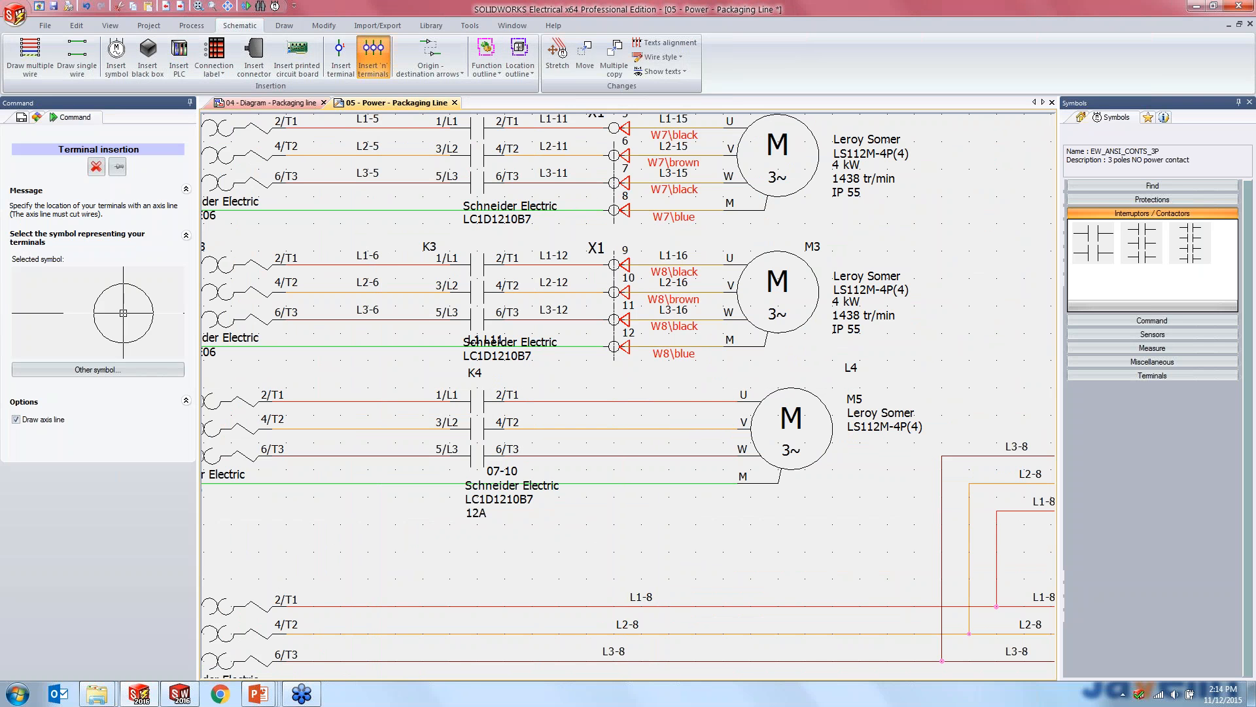
click(614, 538)
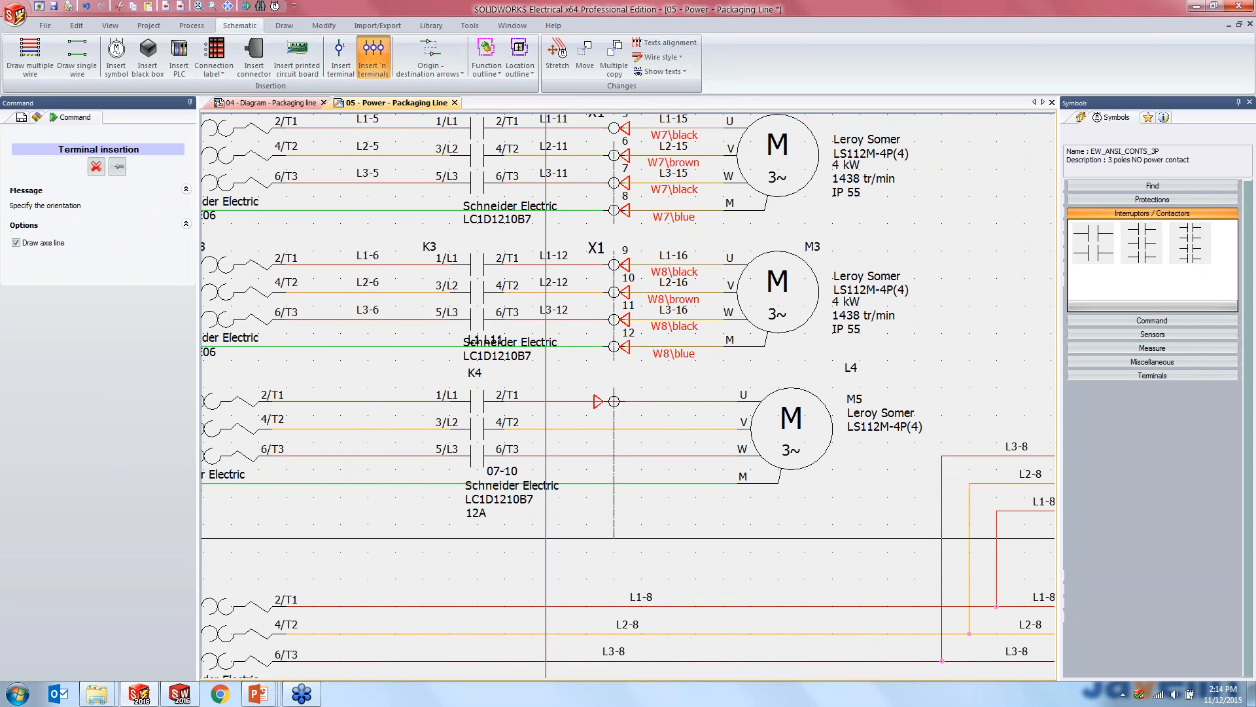
click(597, 401)
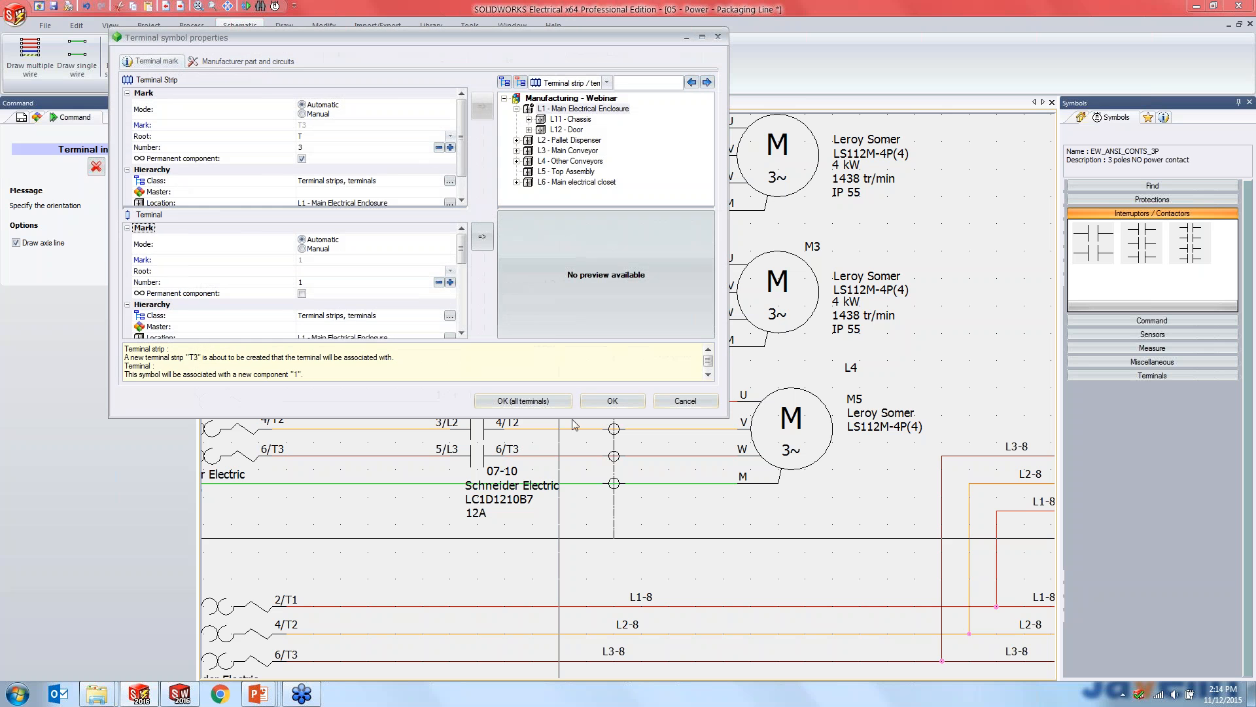
- Associate all the new terminals at once with the existing terminal strip X1 in the L11 chassis
click(529, 119)
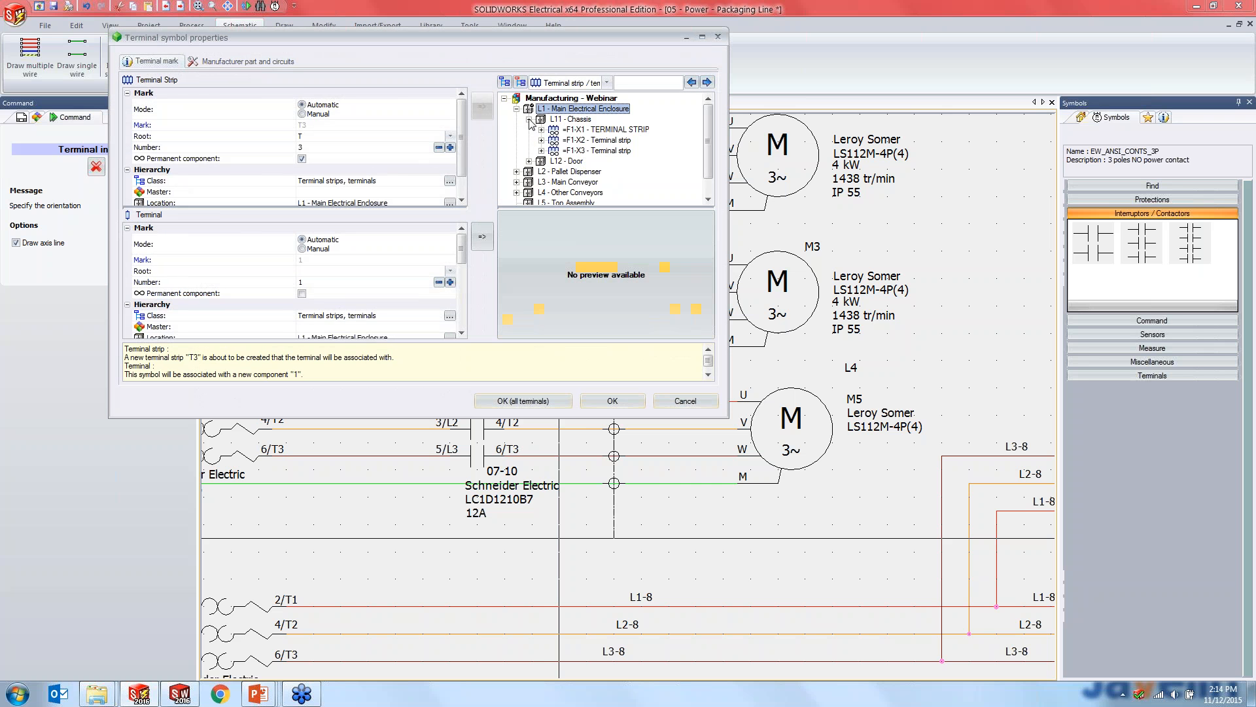
click(582, 130)
click(544, 399)
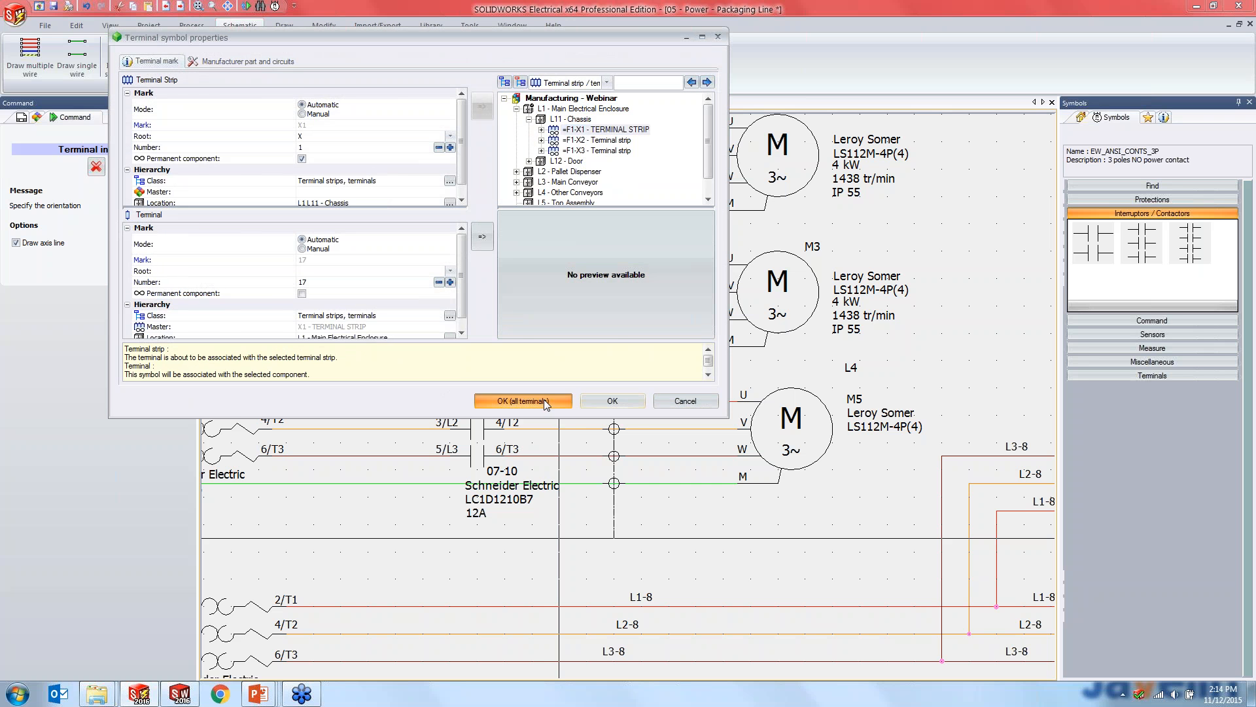
- Open terminal strip X1 for editing from its terminal 17 on motor M5's circuit
scroll(638, 495, up, 1)
scroll(638, 496, up, 1)
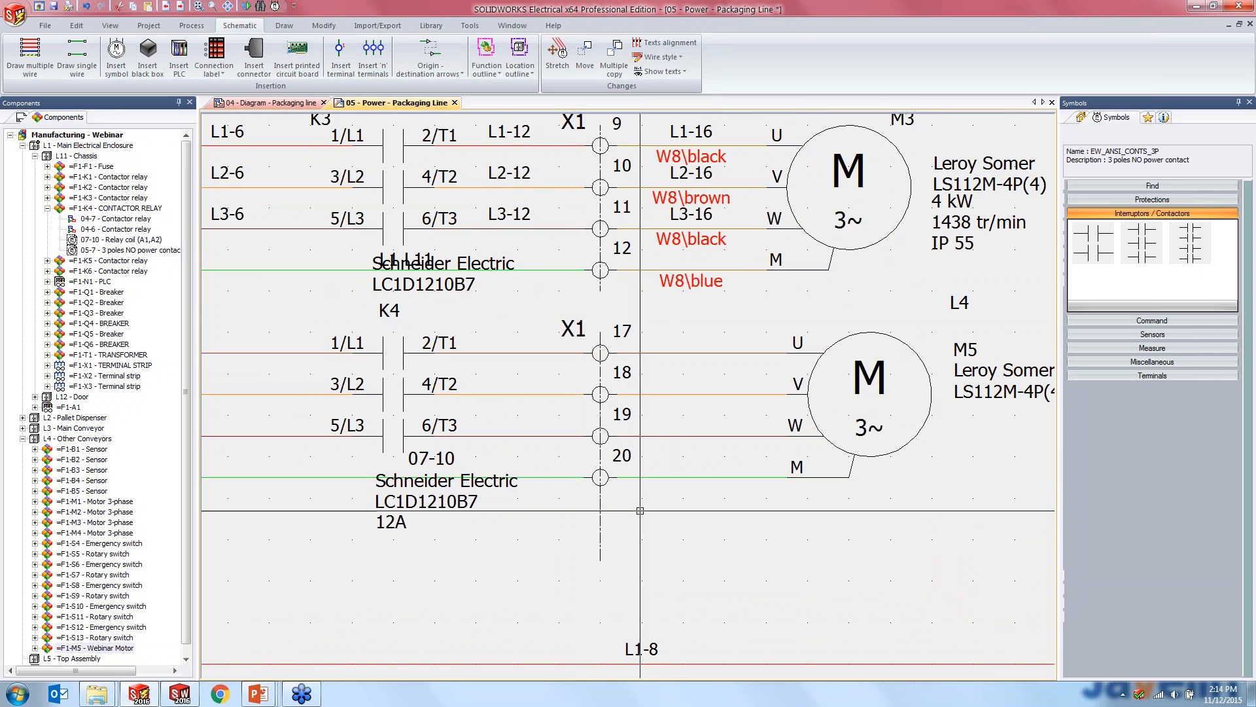
click(707, 520)
click(693, 328)
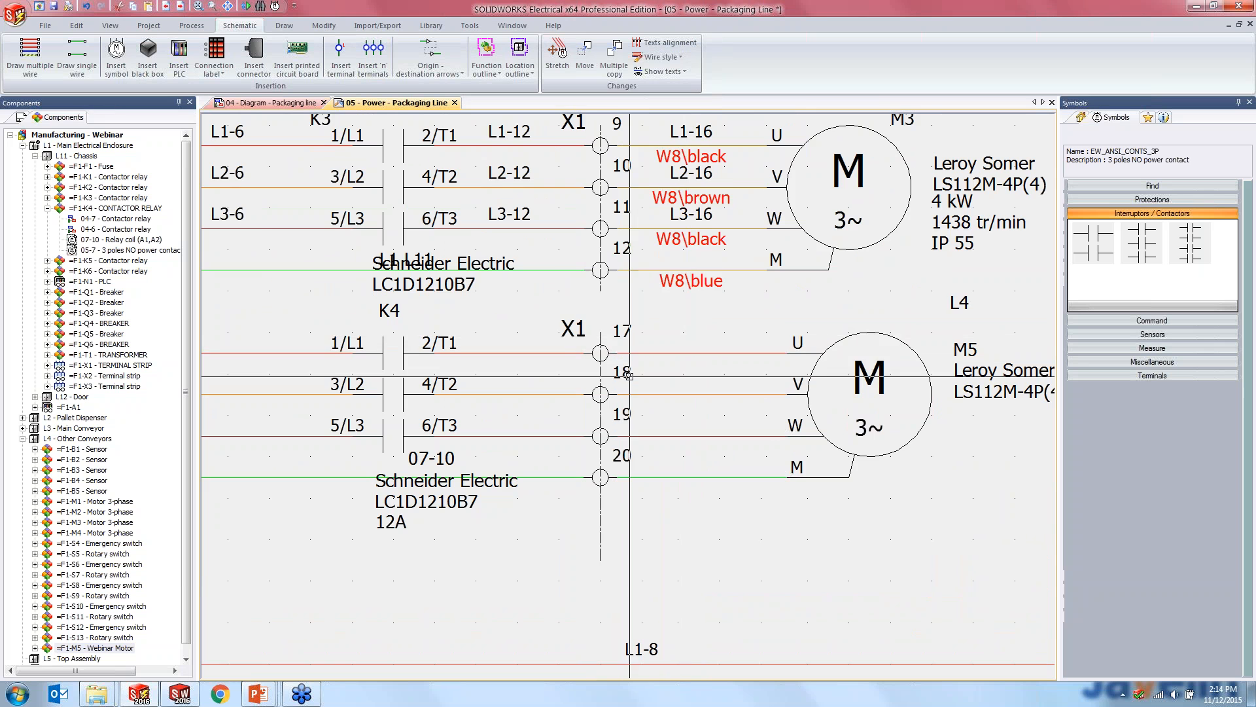
scroll(605, 350, up, 2)
right_click(595, 331)
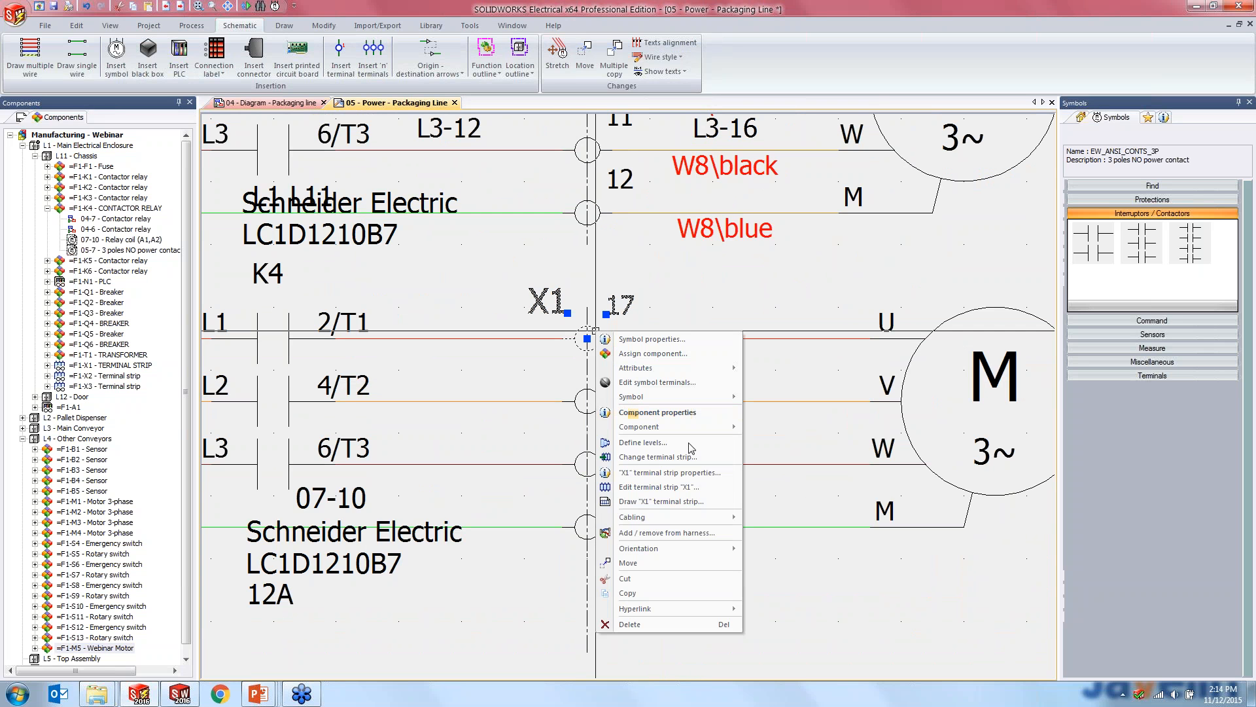
click(654, 489)
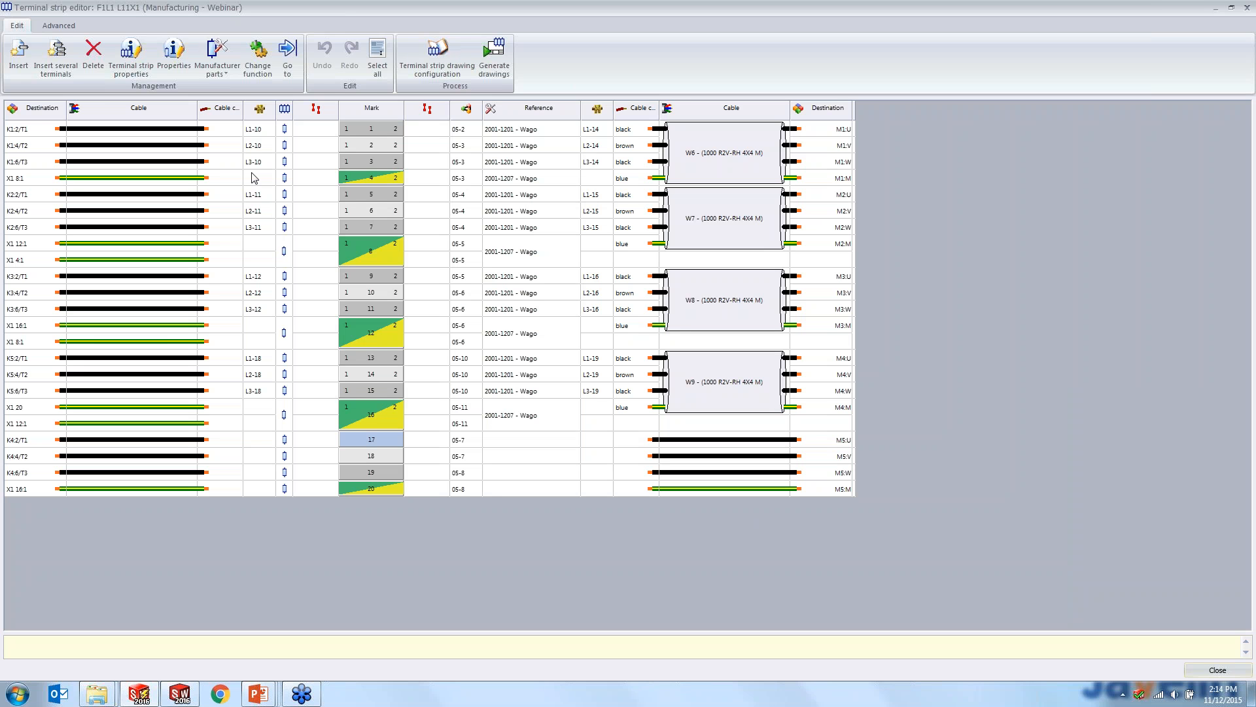
- Assign the Wago manufacturer part 2001-1201 to terminals 17, 18 and 19 of strip X1
click(534, 440)
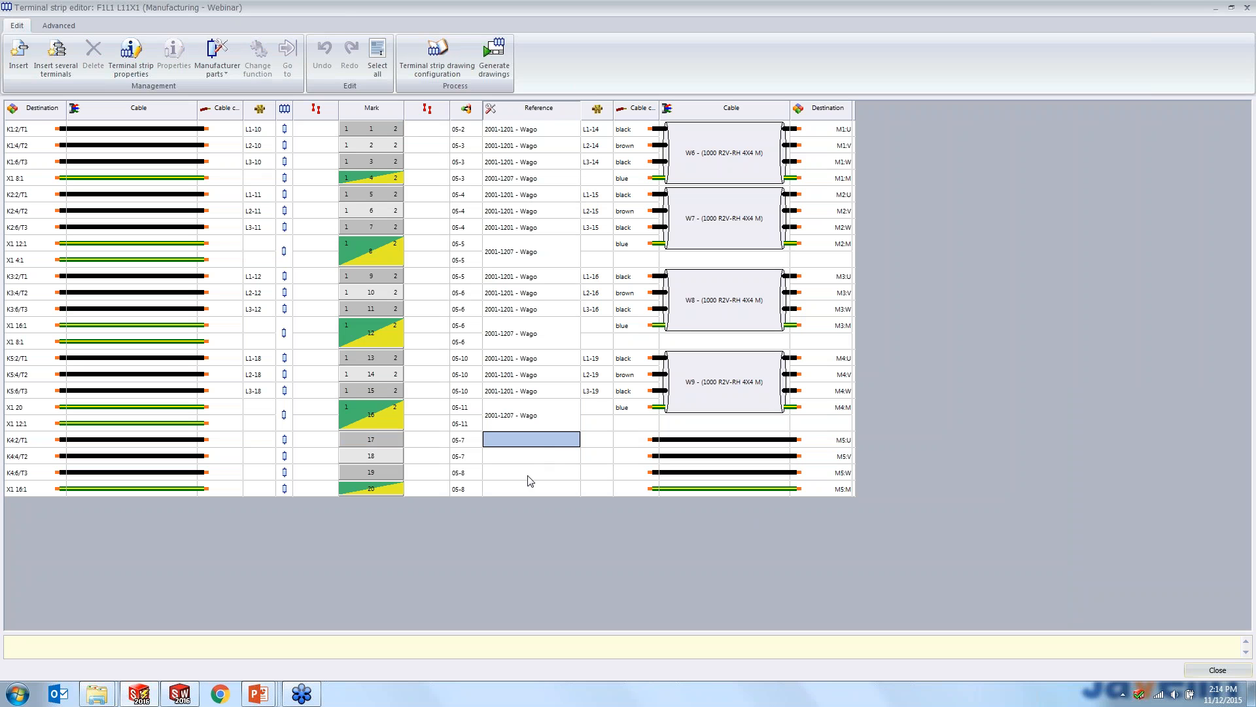
shift+click(528, 478)
right_click(528, 478)
click(564, 482)
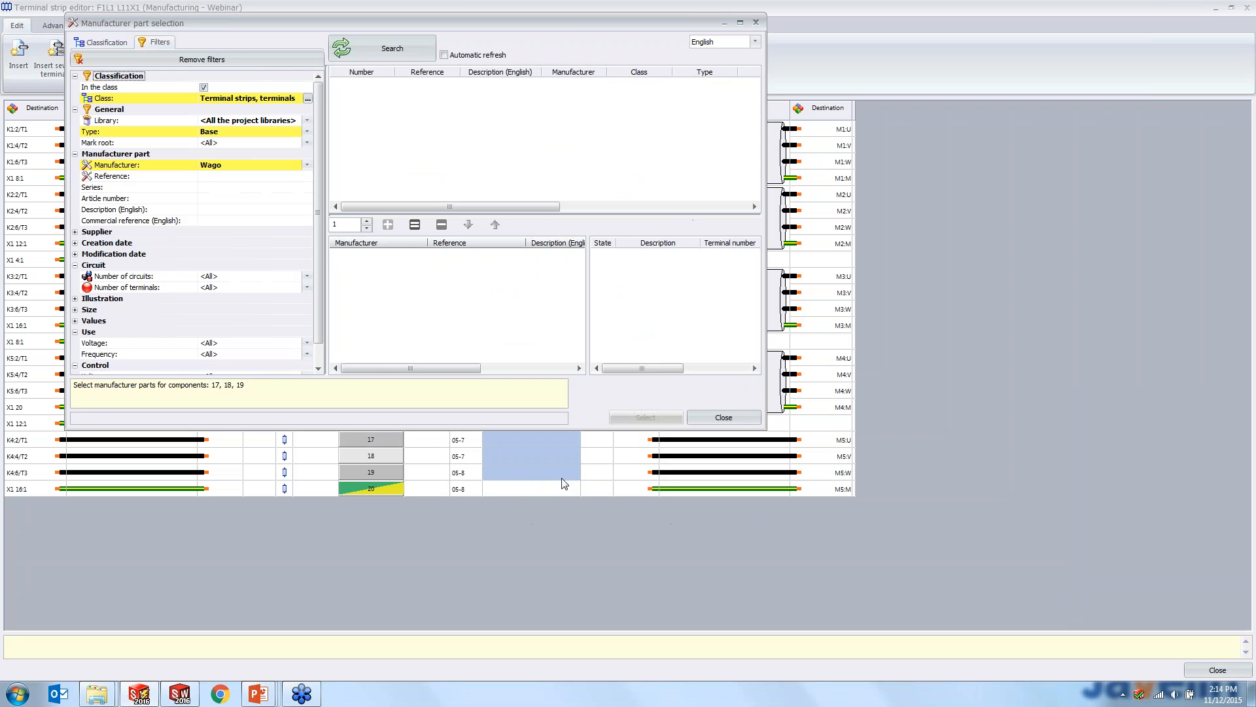
click(371, 56)
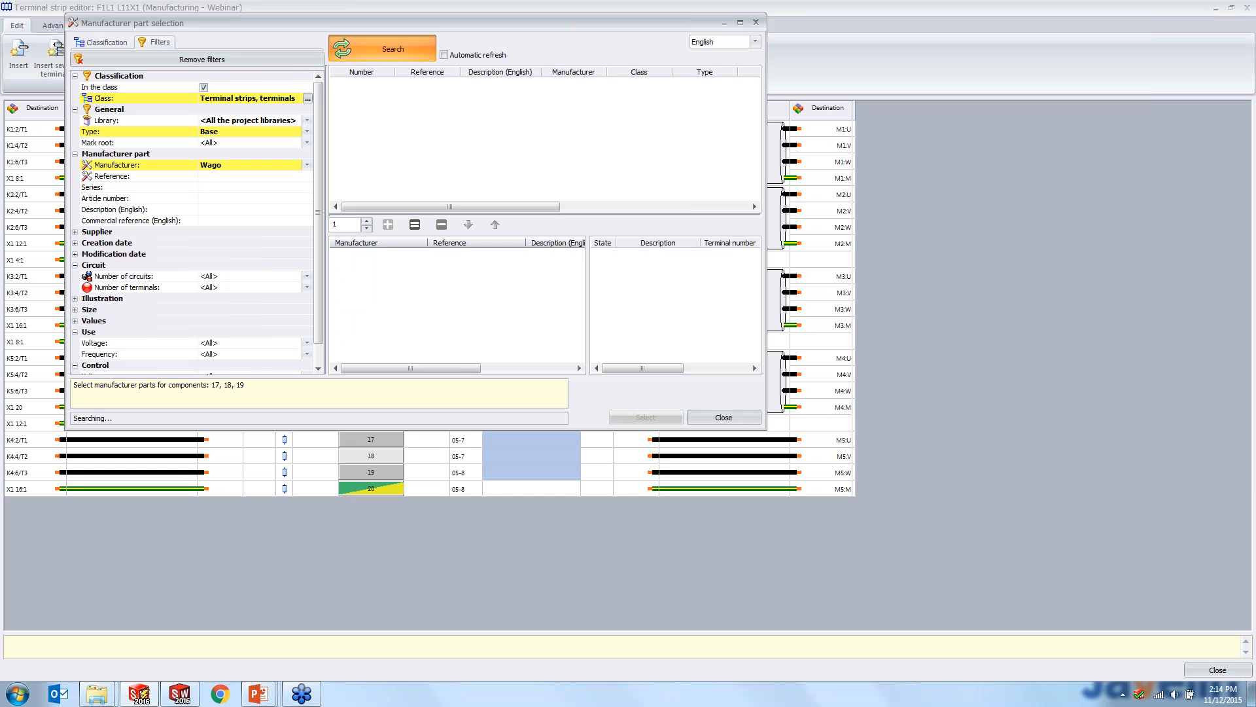
double_click(432, 103)
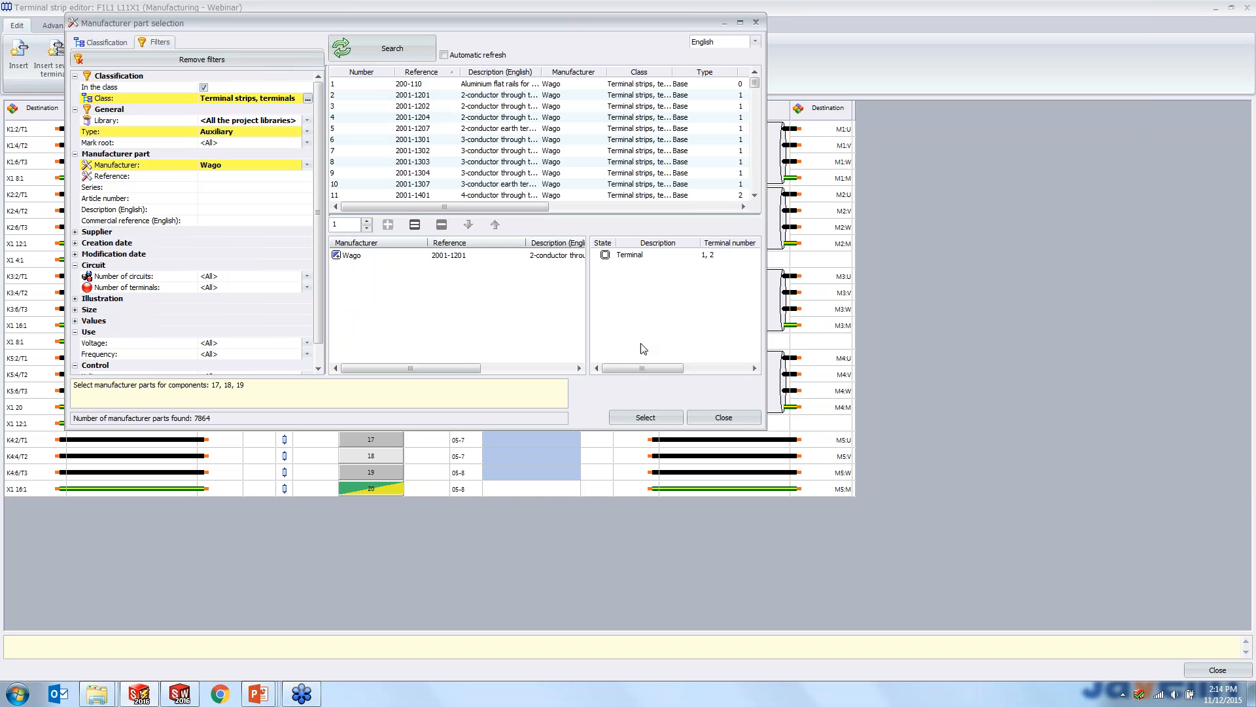
click(646, 418)
- Assign the Wago earth terminal part 2001-1207 to terminal 20 of strip X1
right_click(523, 488)
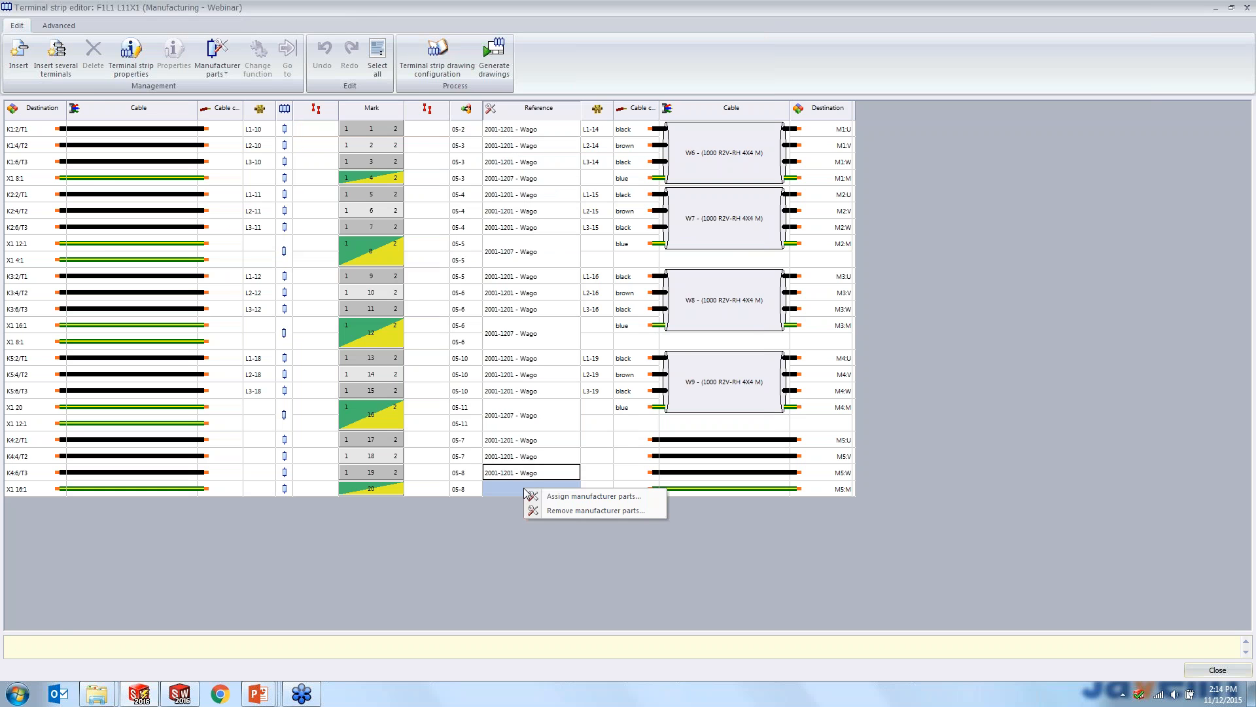
click(551, 498)
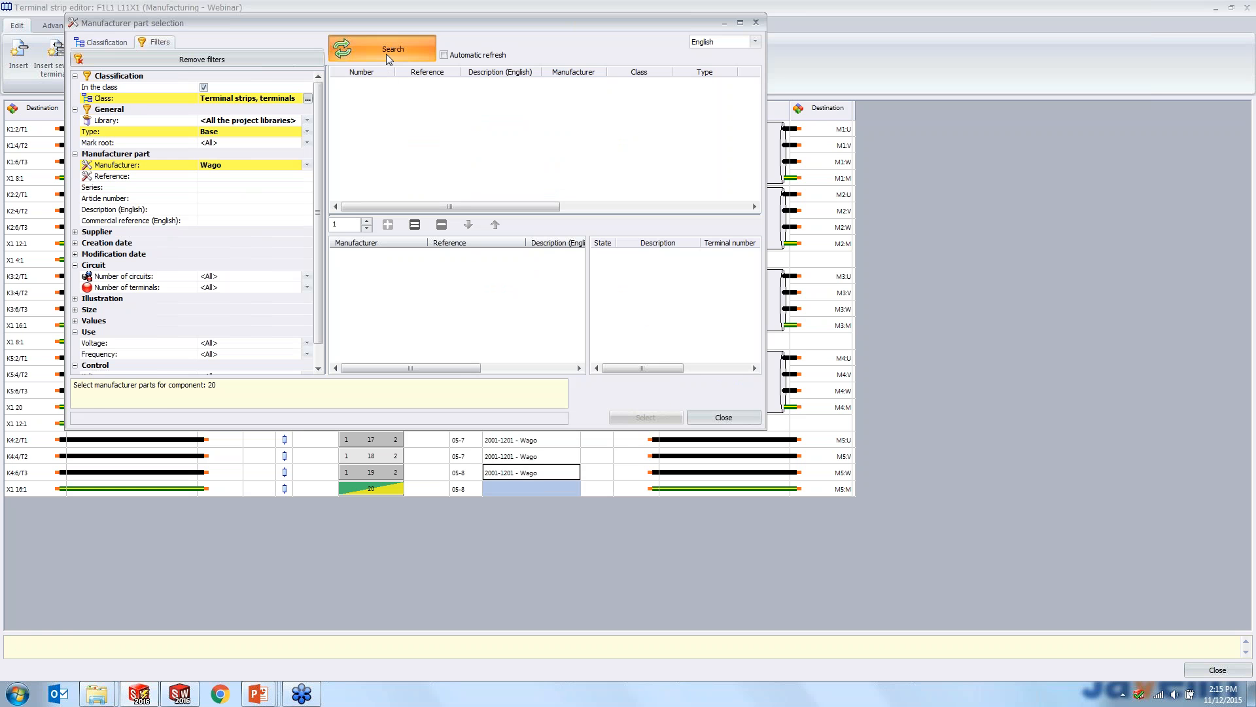
click(387, 54)
double_click(426, 129)
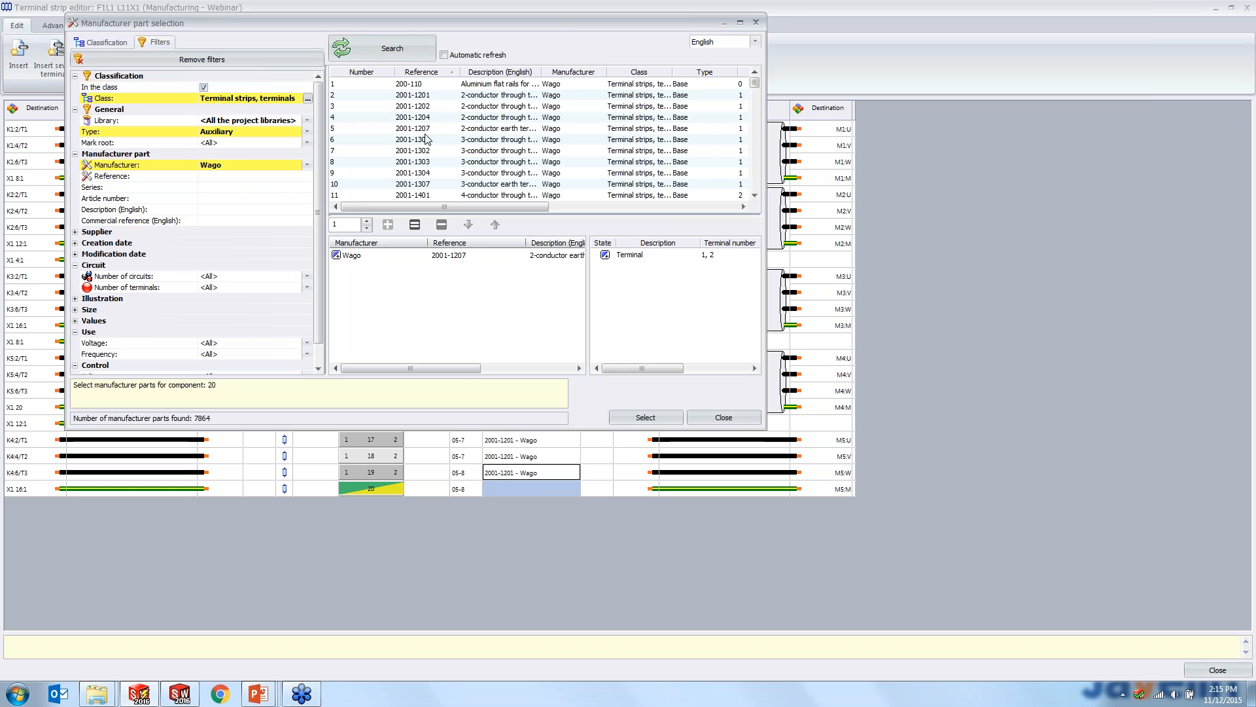
click(645, 418)
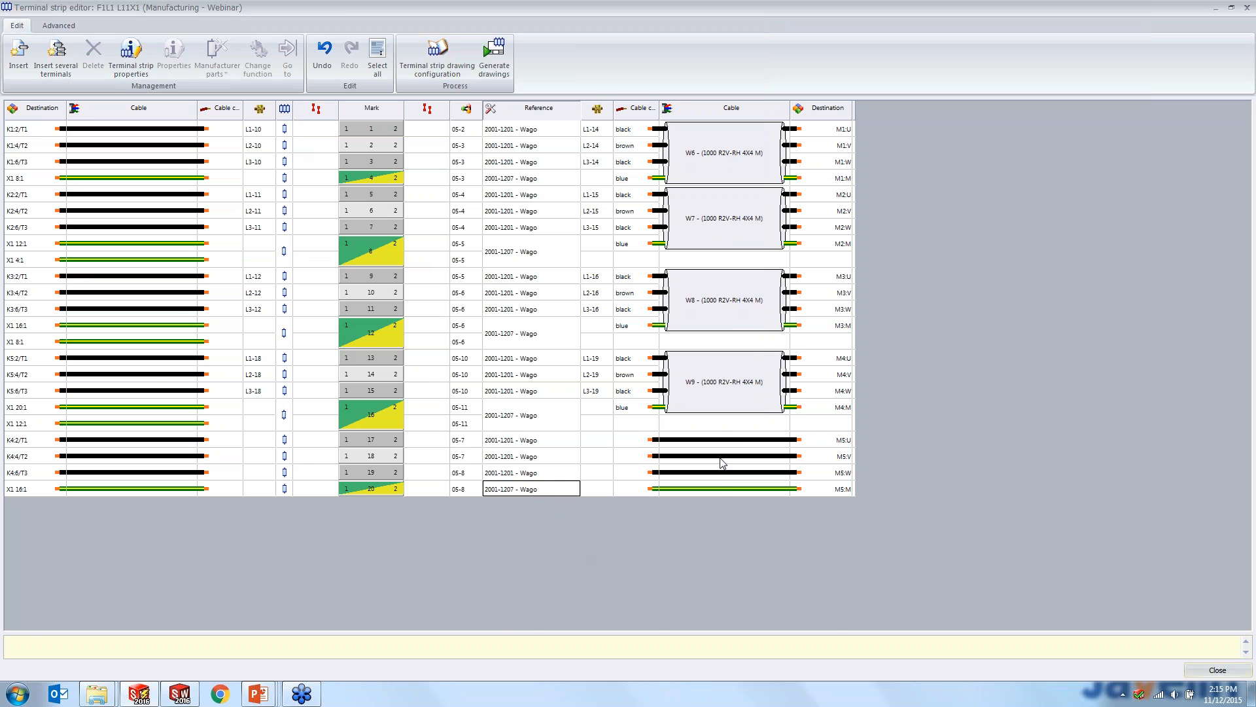
- Associate the four wires from terminals 17 to 20 to motor M5 with the black, brown, black and blue cores of cable W10
drag(719, 438, 720, 492)
right_click(719, 492)
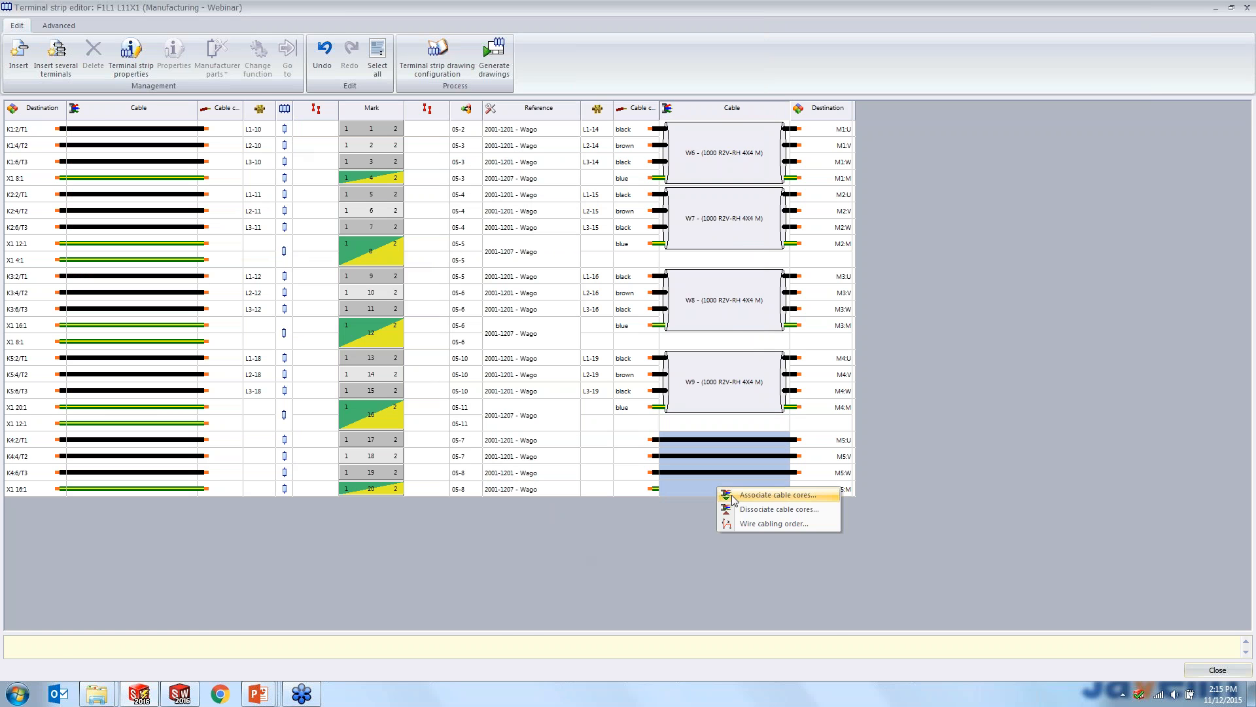
click(741, 497)
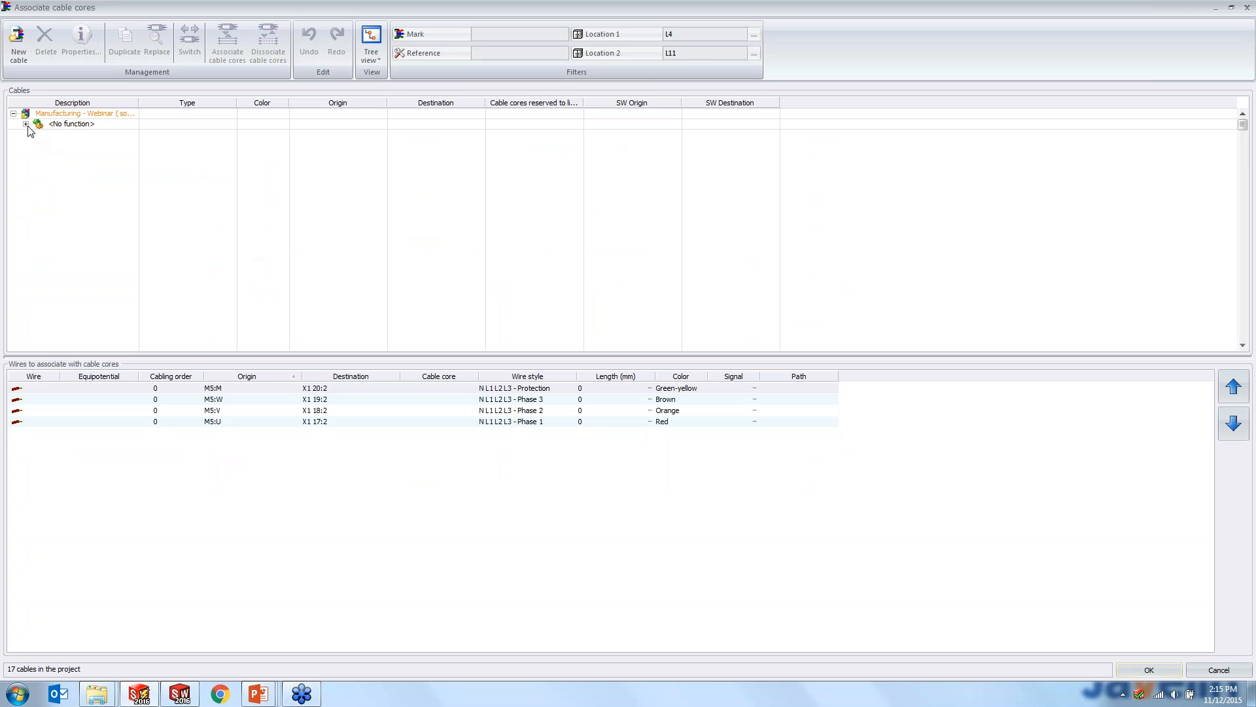
click(26, 124)
click(38, 176)
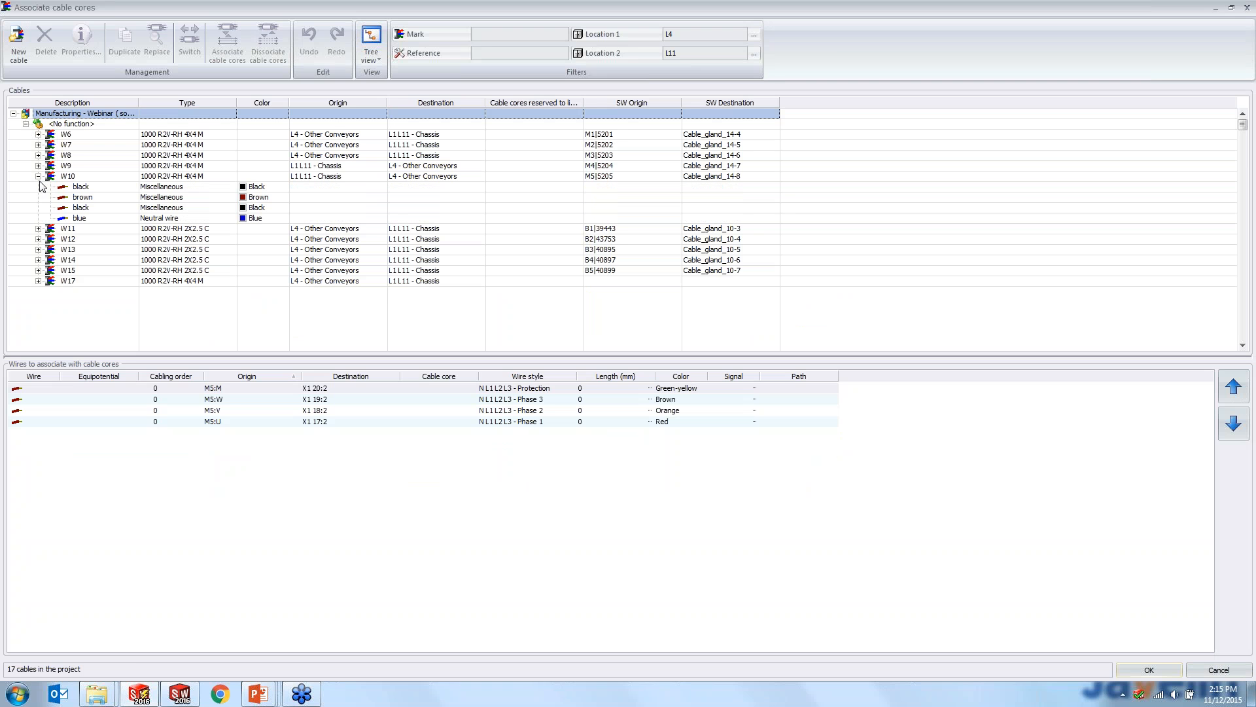
click(68, 186)
shift+click(85, 219)
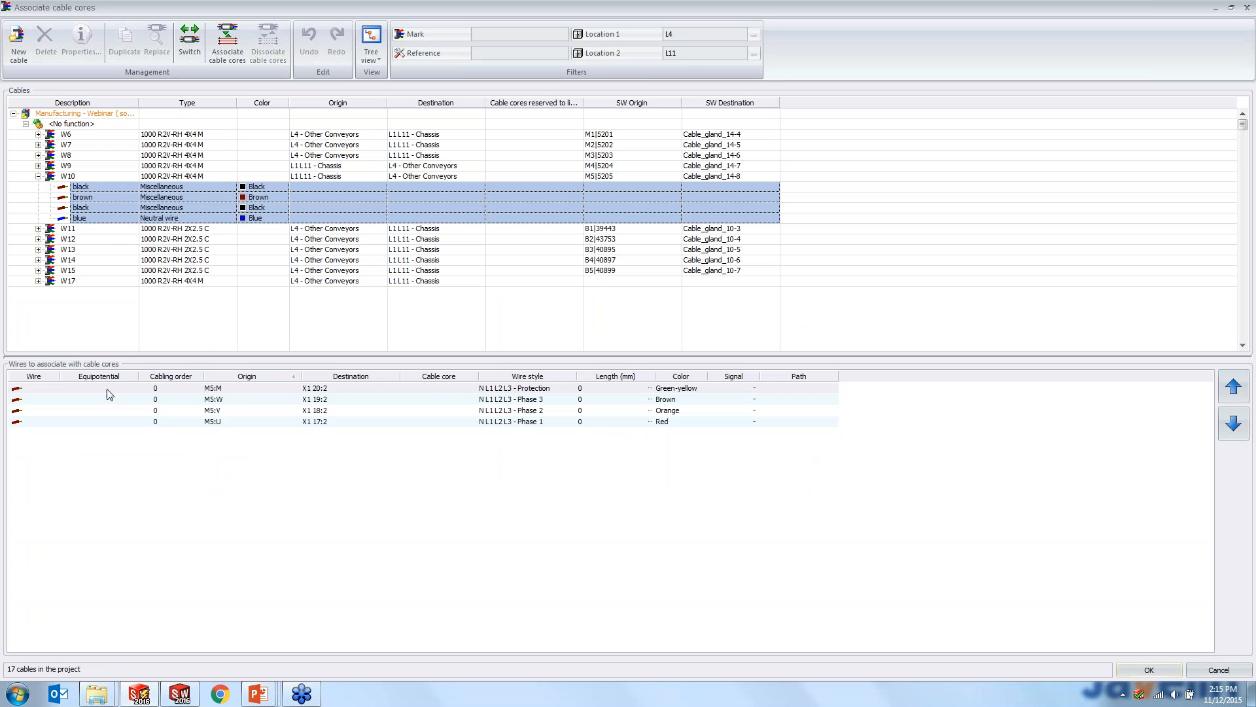
drag(109, 392, 108, 425)
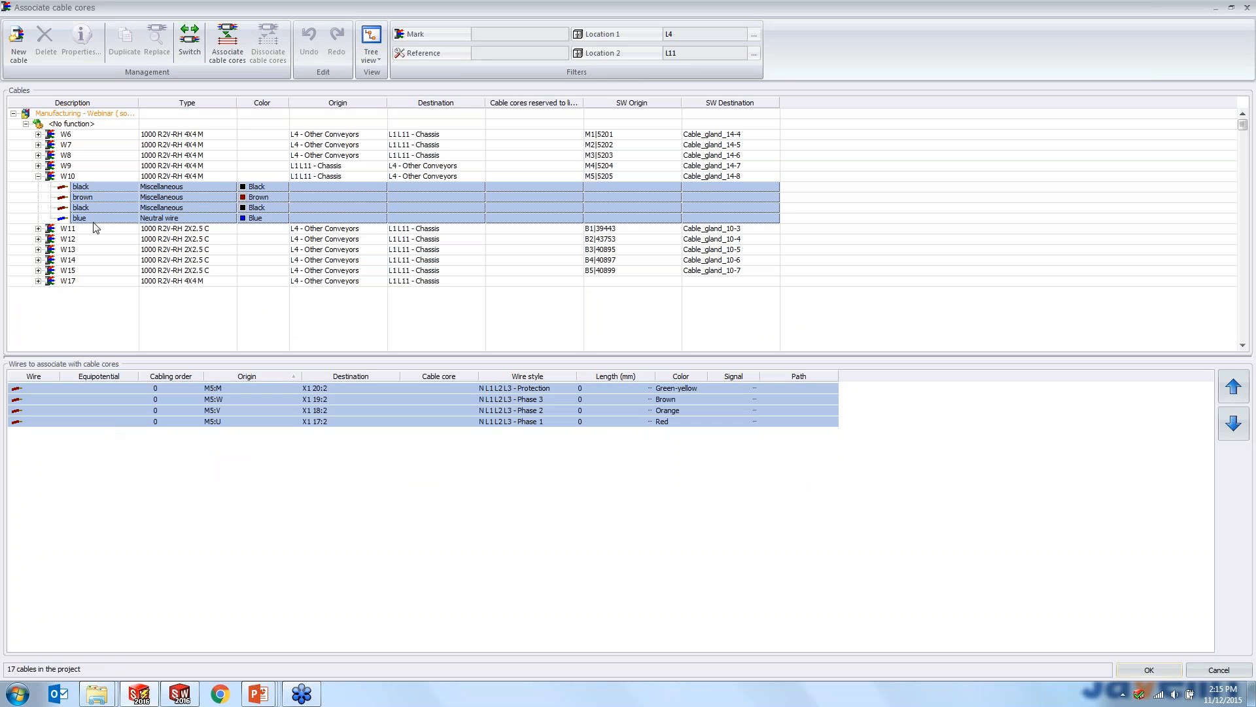
click(227, 59)
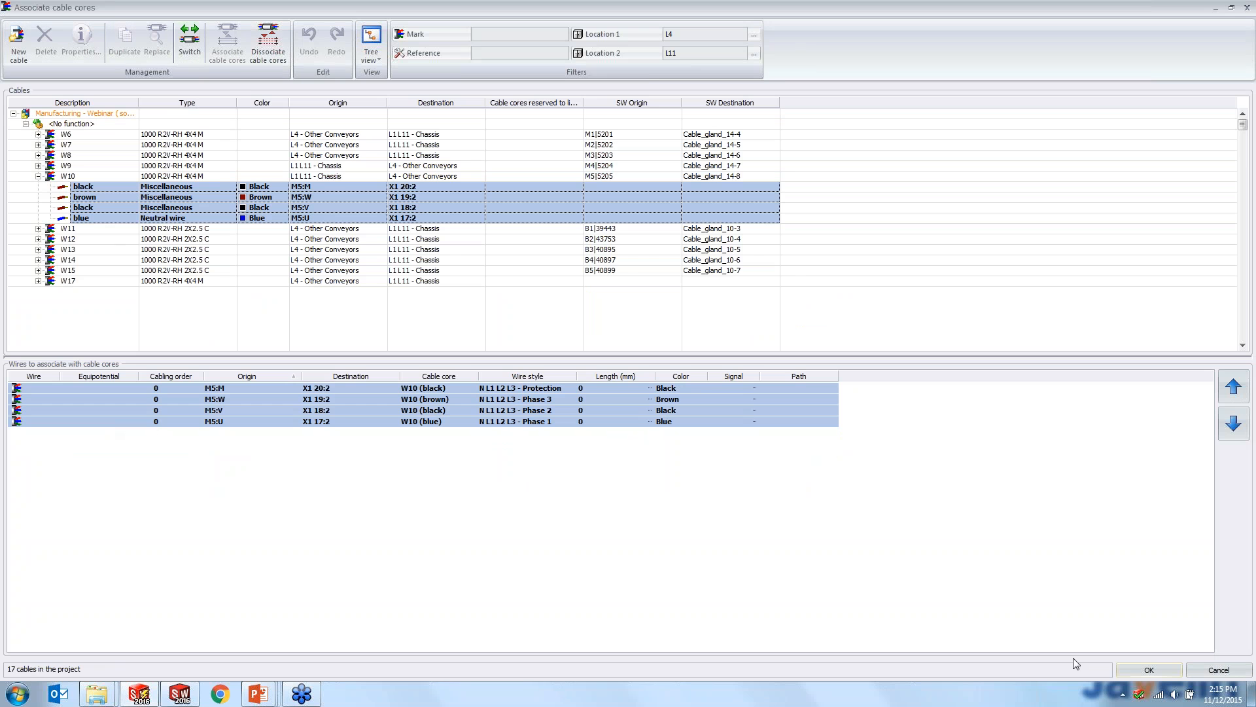
click(1138, 669)
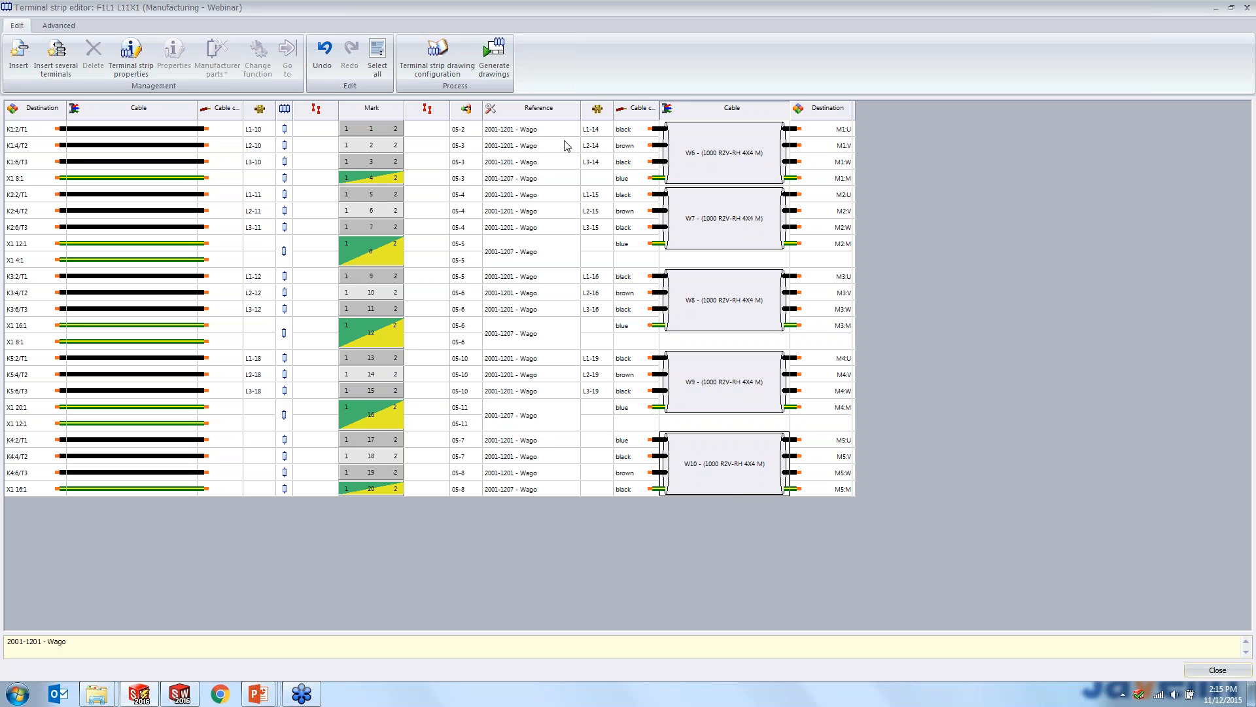
- Generate the X1 terminal strip drawing in the 2 - Schematic Diagrams folder of the Packaging Line book, and close the terminal strip editor
click(496, 63)
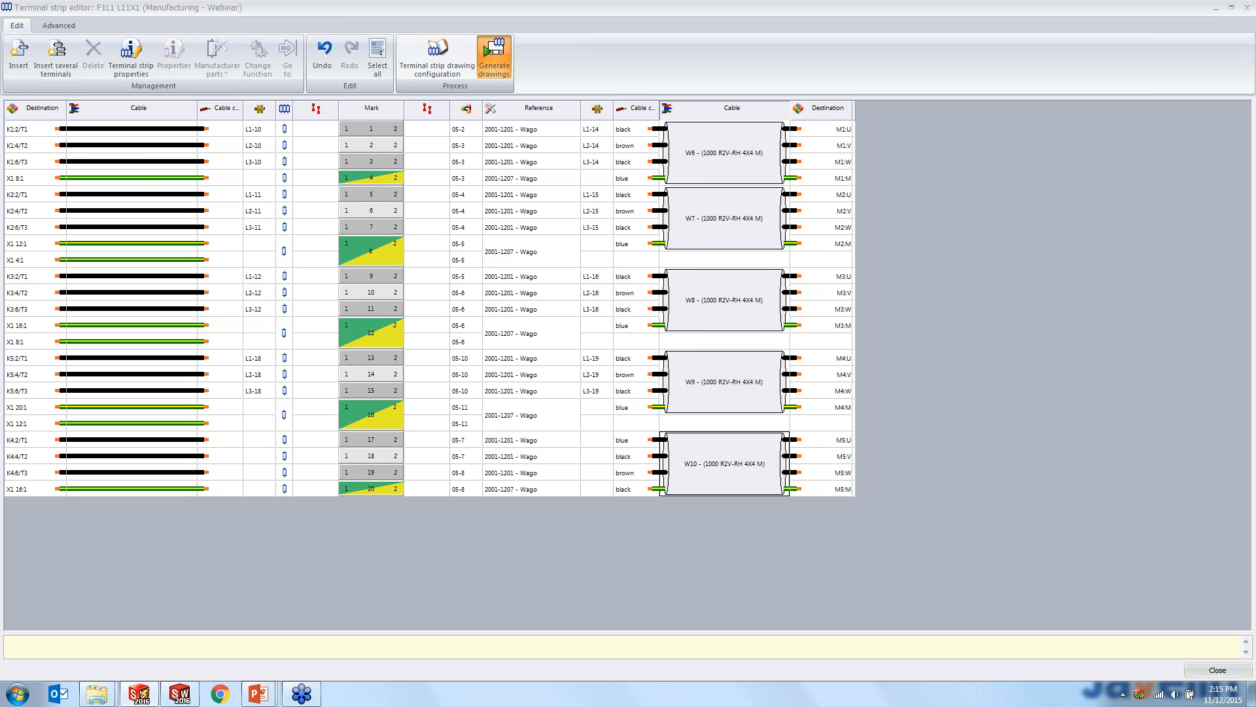
click(248, 181)
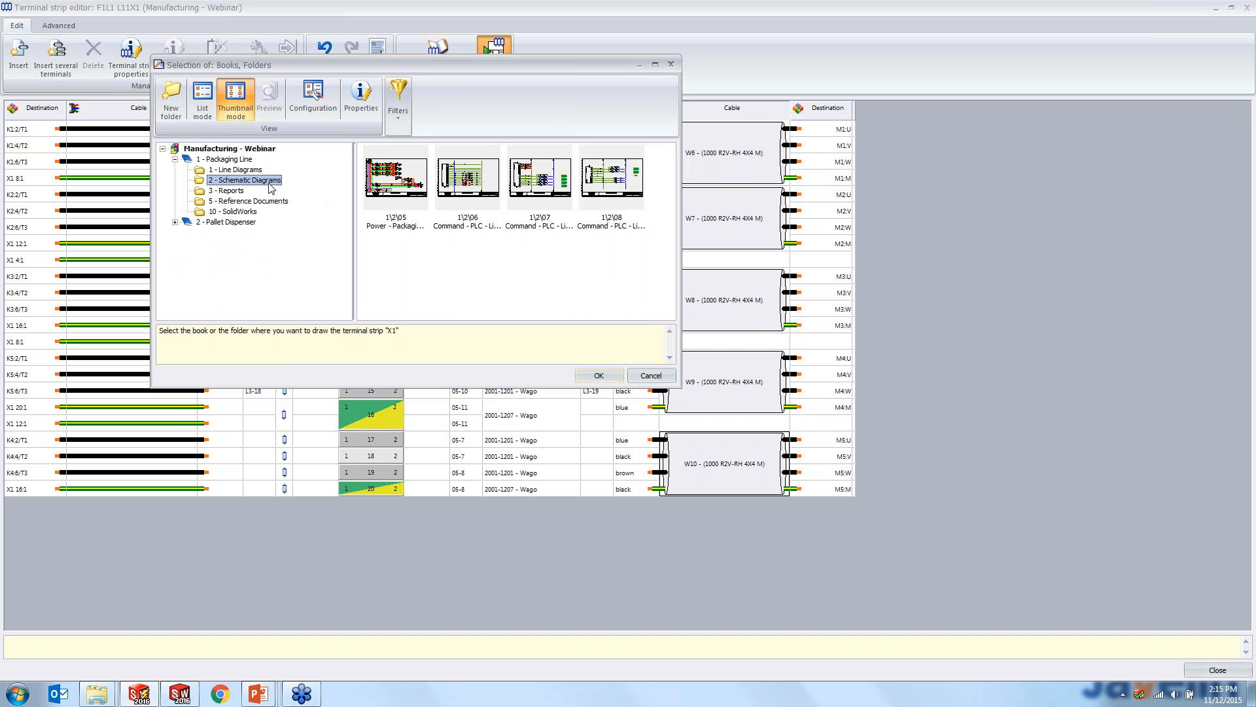
click(599, 375)
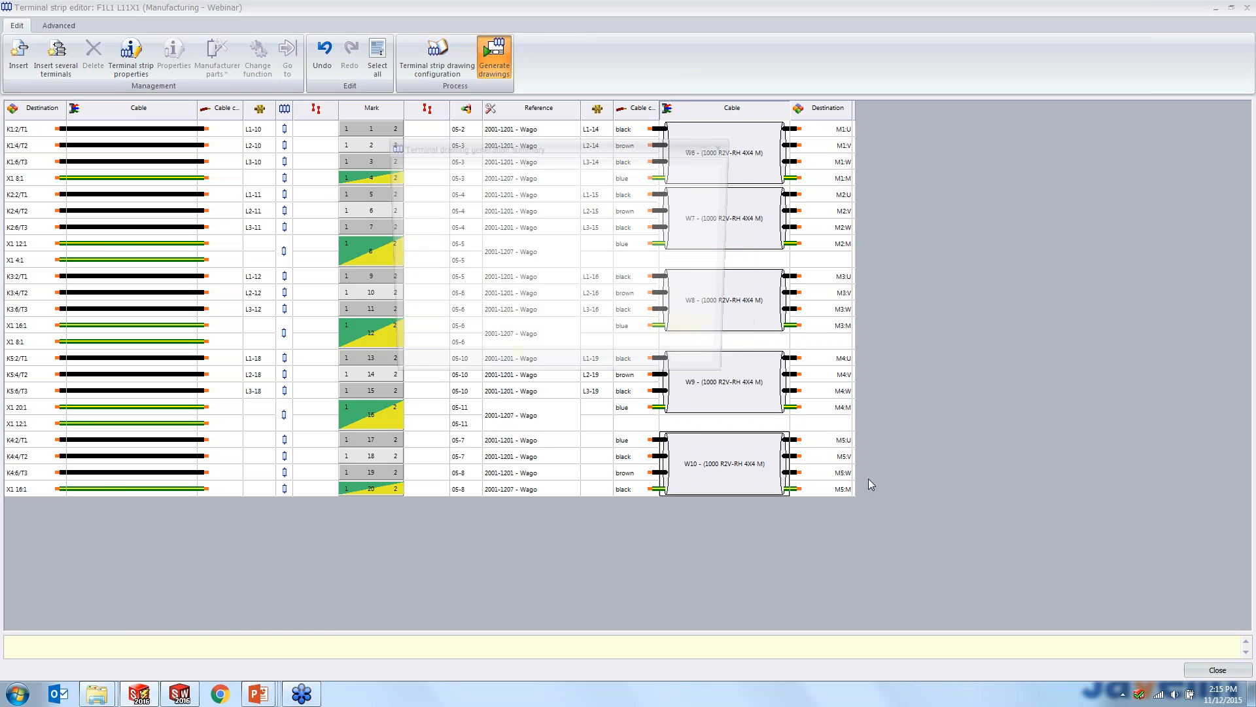
click(706, 371)
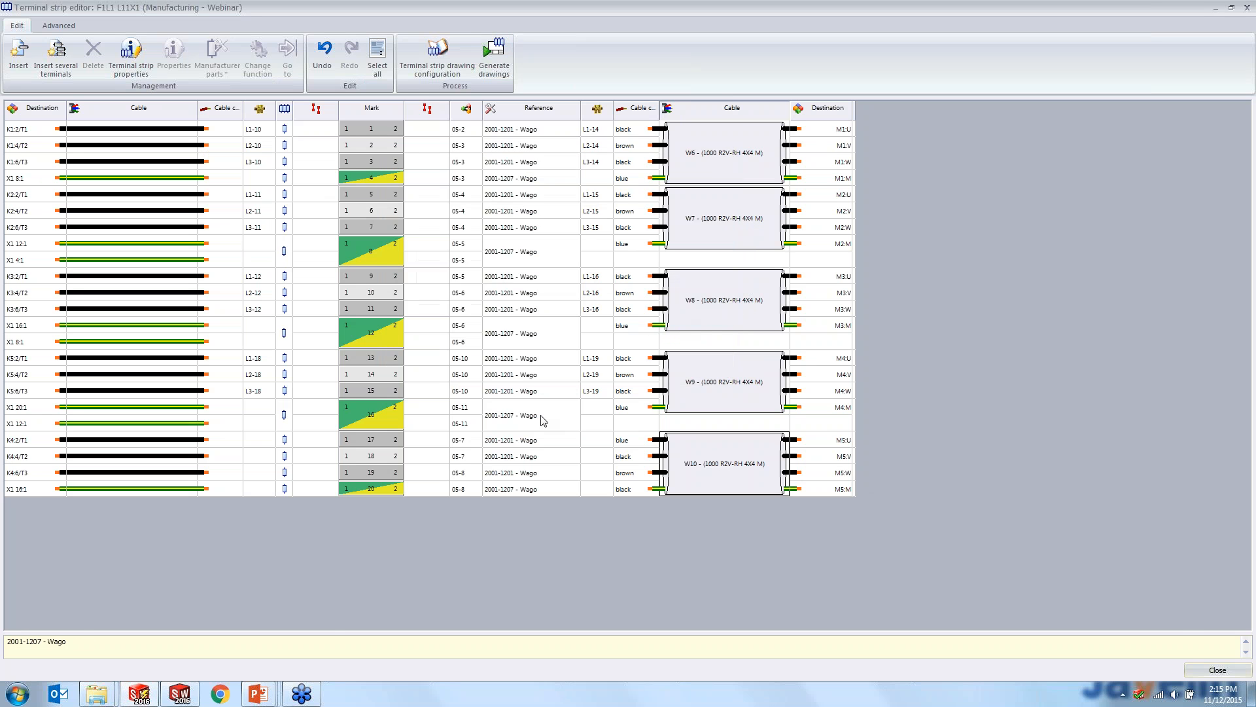
click(1217, 670)
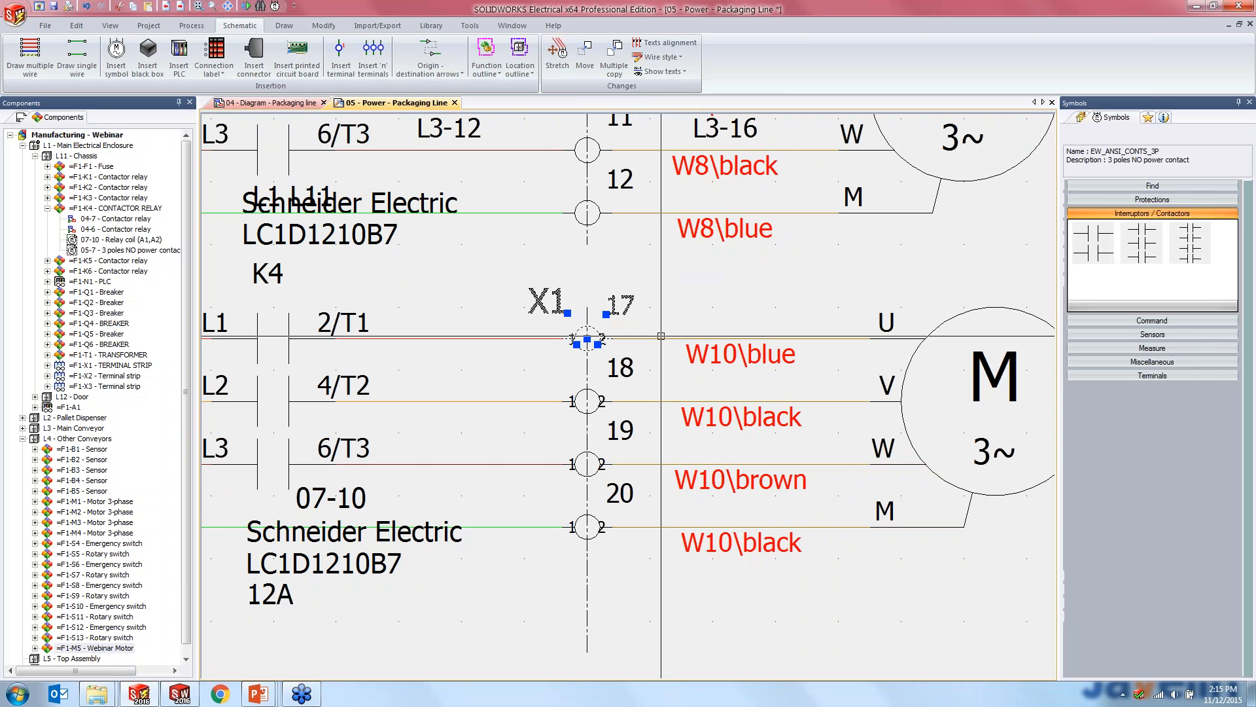
- Open the generated terminal strip drawing 09 under 2 - Schematic Diagrams, examine strip X1's terminals, cables and motors, and close it
click(25, 117)
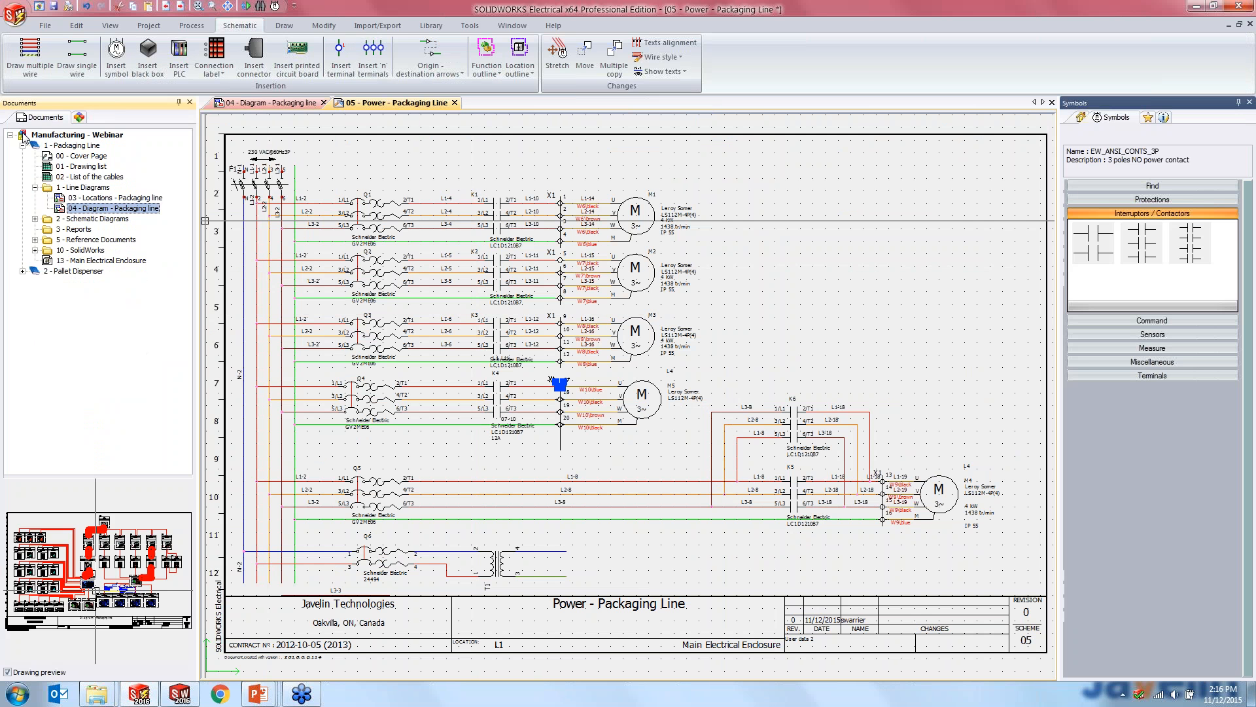
click(36, 219)
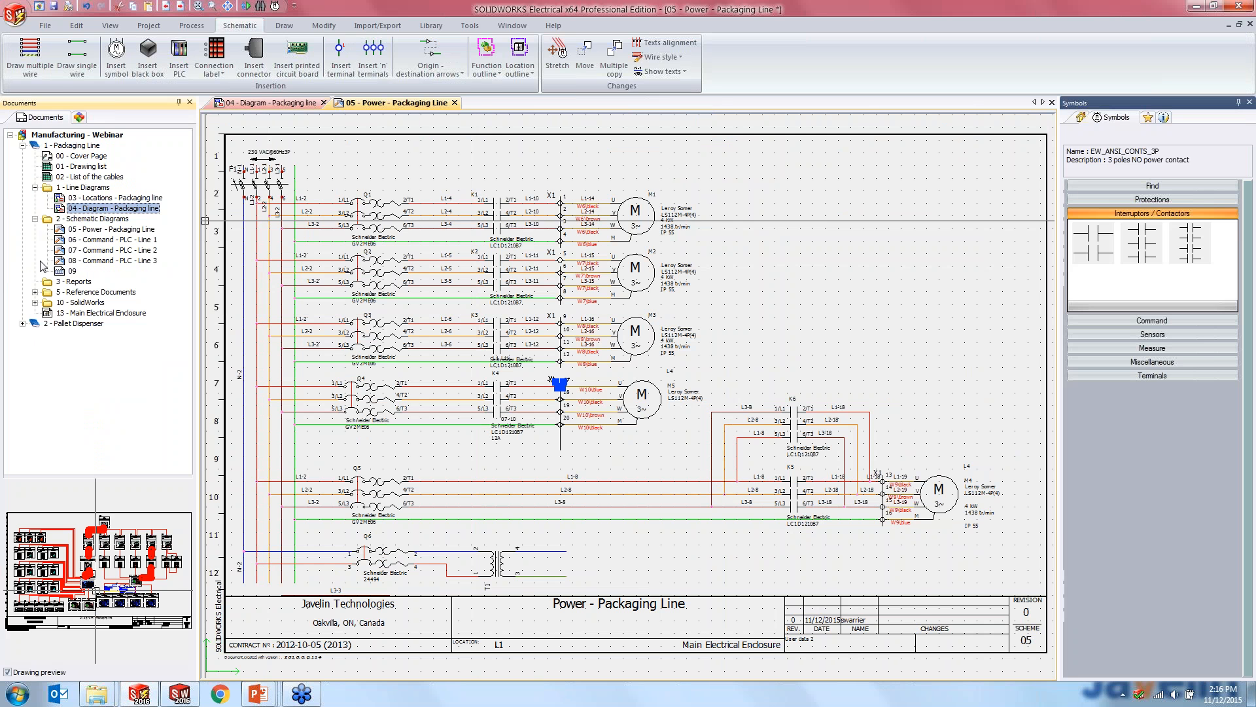
double_click(71, 271)
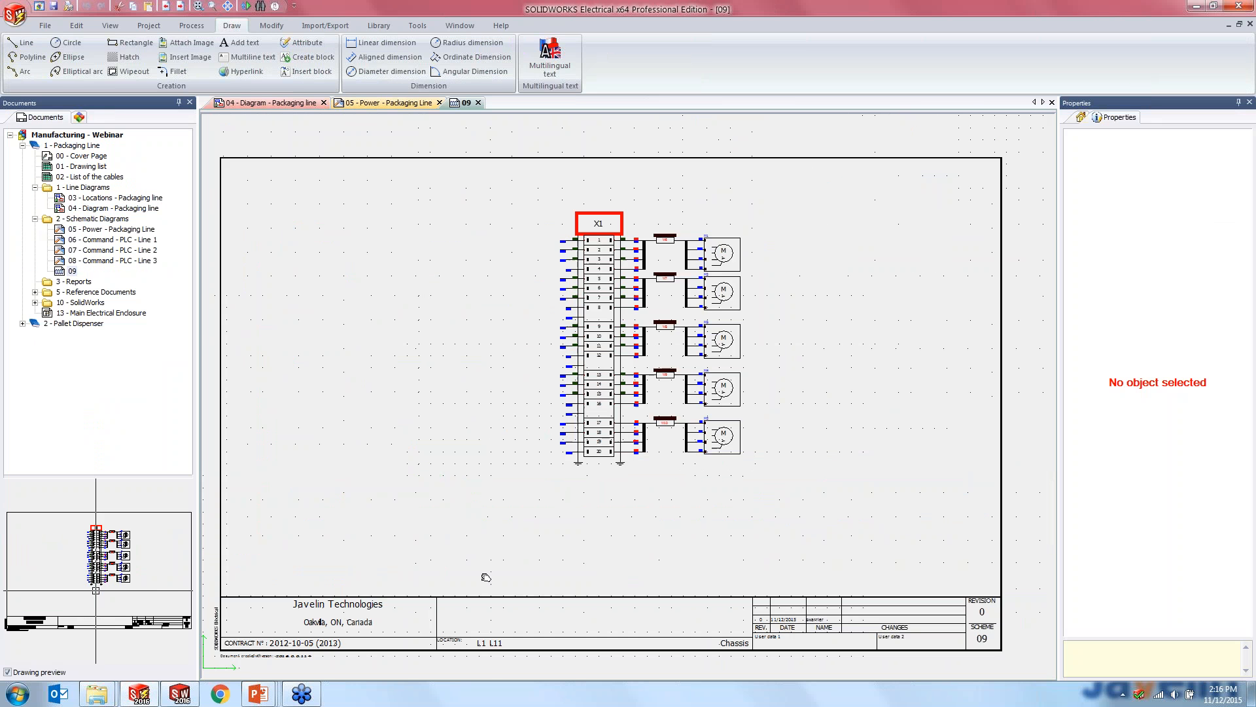
scroll(575, 345, up, 5)
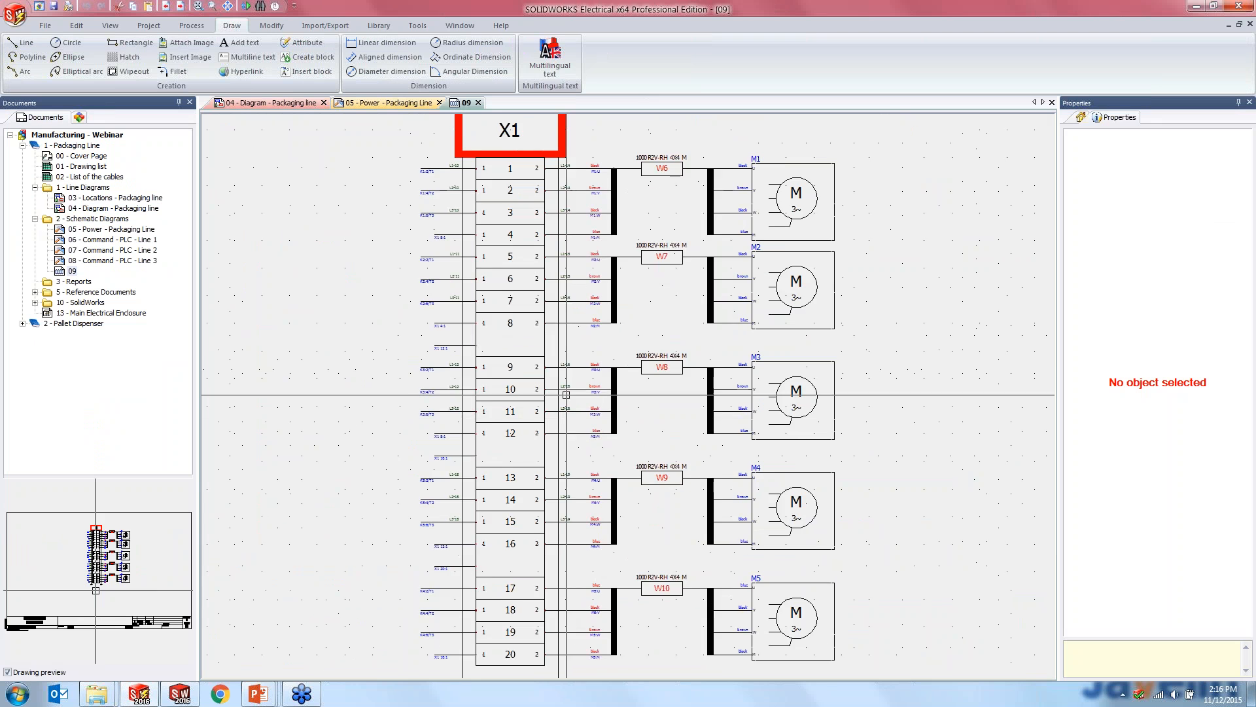
scroll(566, 395, up, 4)
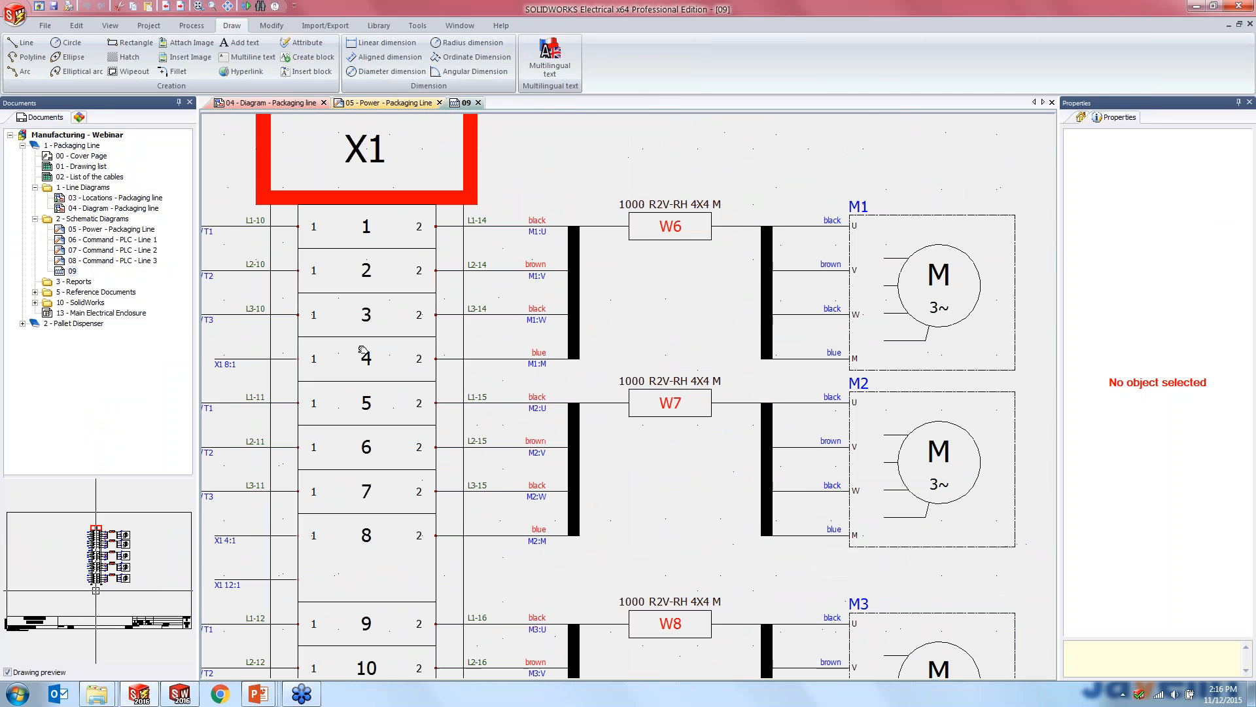
scroll(703, 352, down, 2)
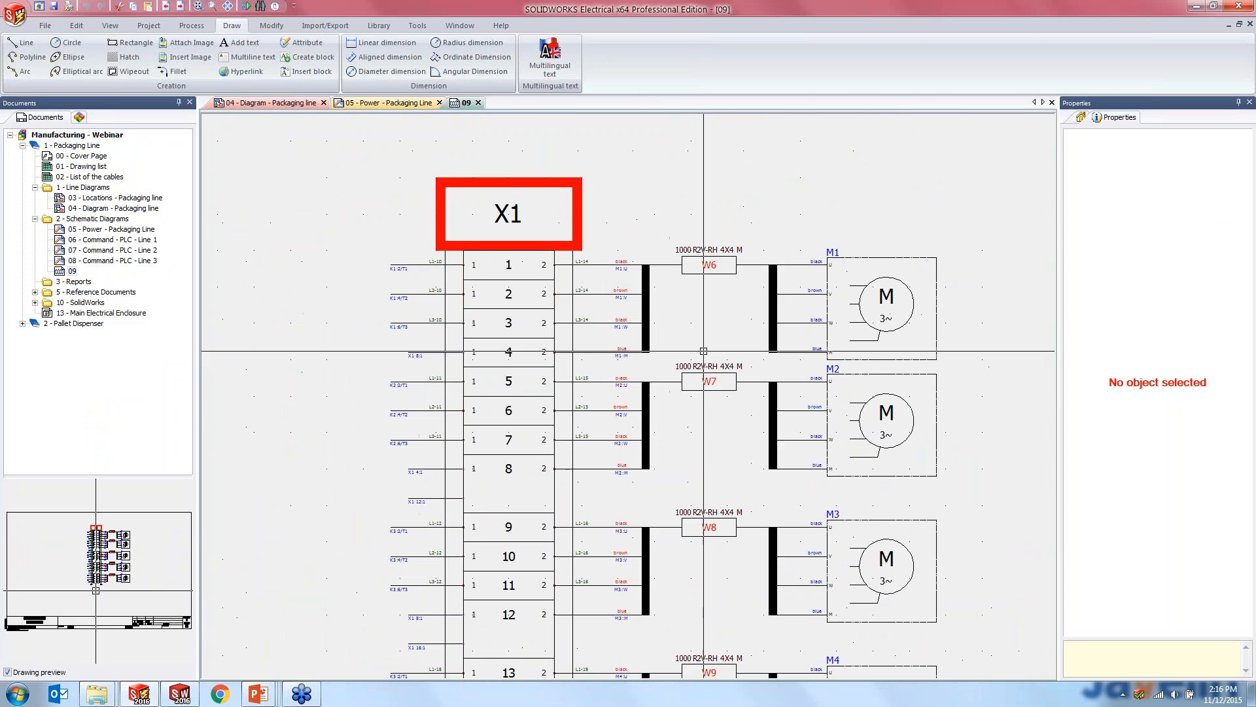
scroll(703, 351, up, 2)
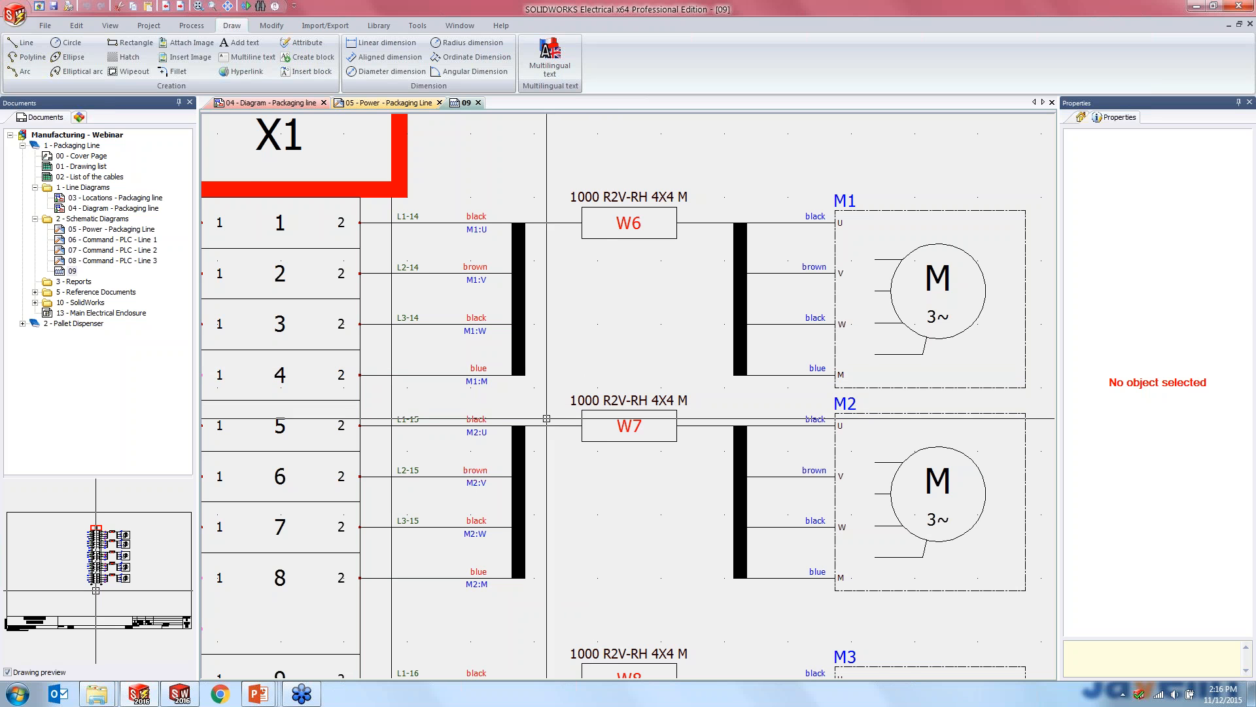
scroll(546, 418, down, 5)
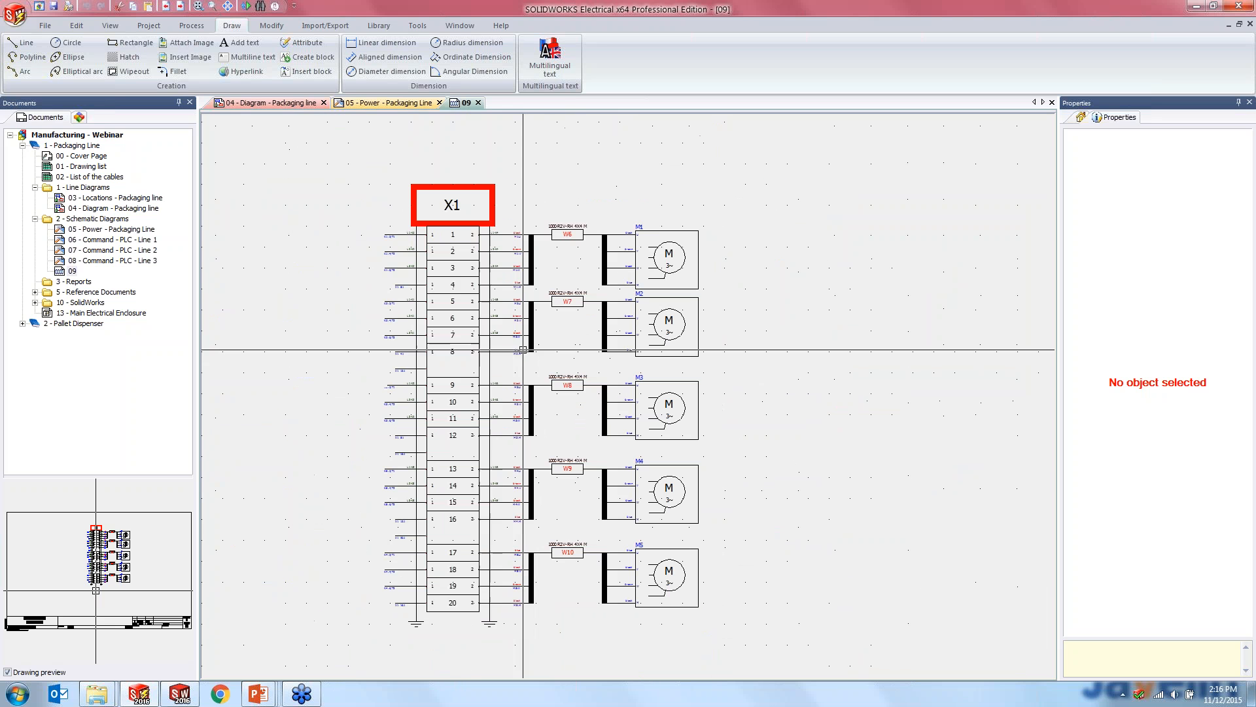
click(479, 103)
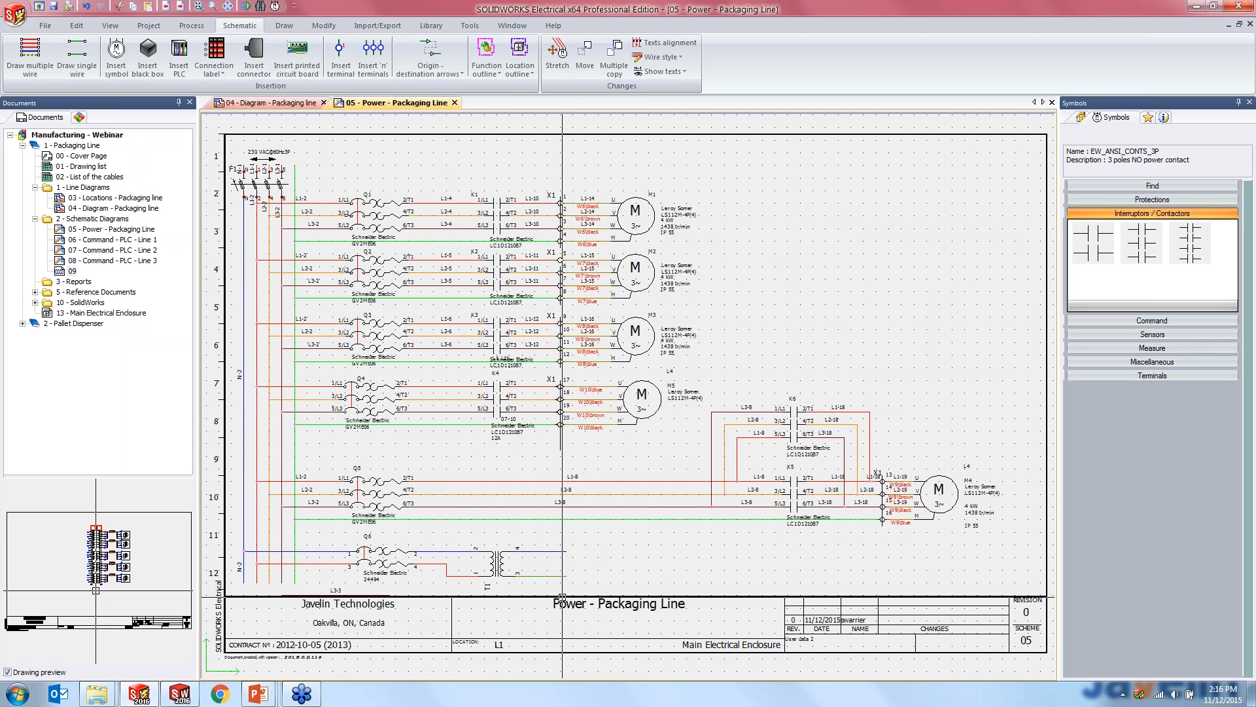
- Number the new wires of the project without modifying the existing wire numbers
scroll(562, 597, up, 4)
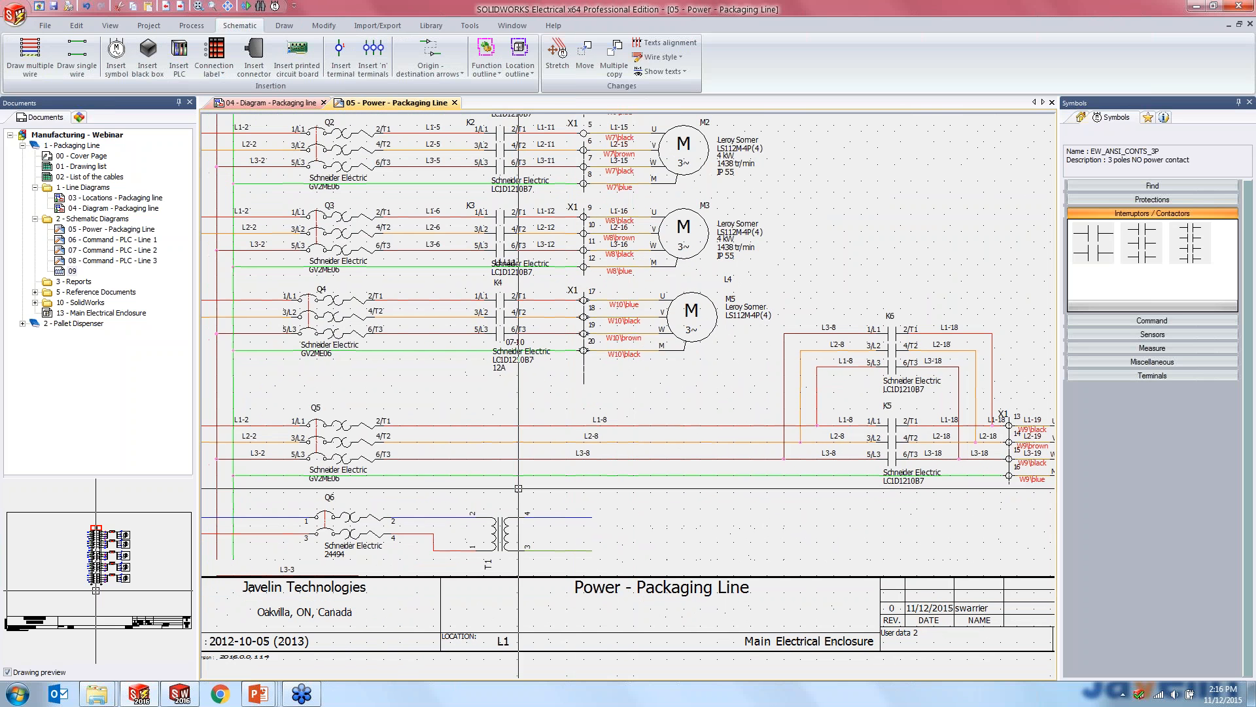
click(194, 26)
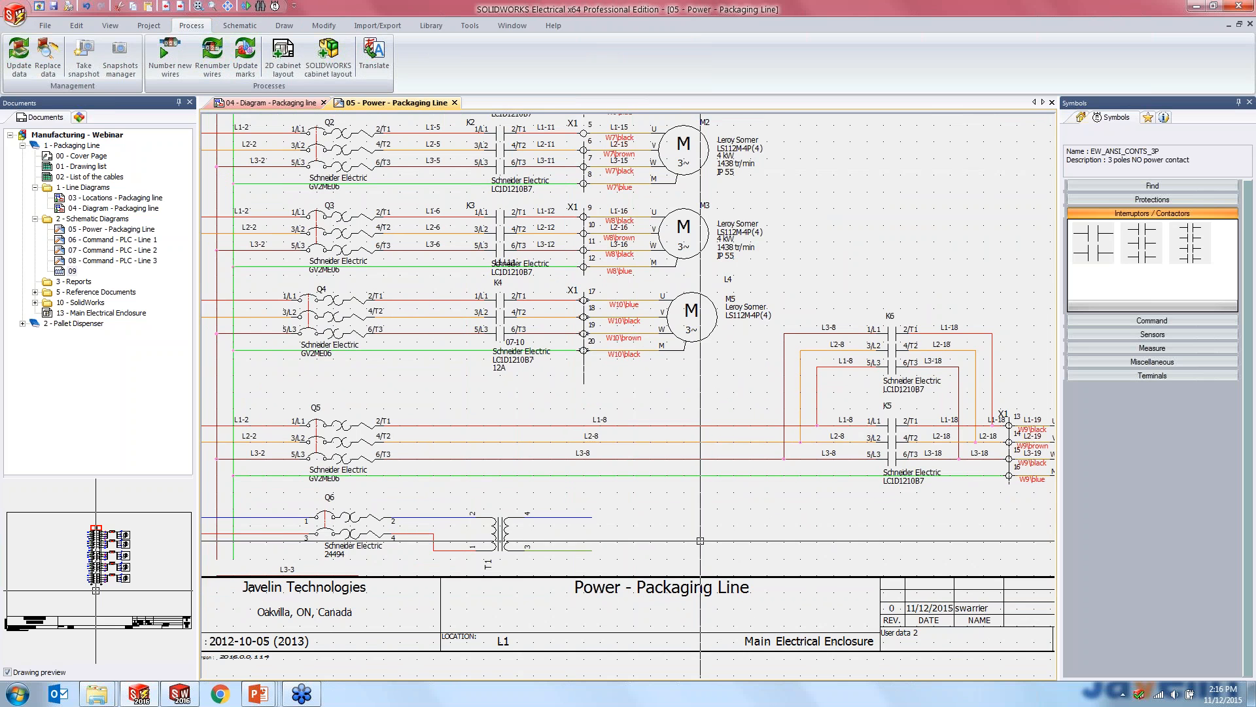
middle_drag(700, 541, 765, 557)
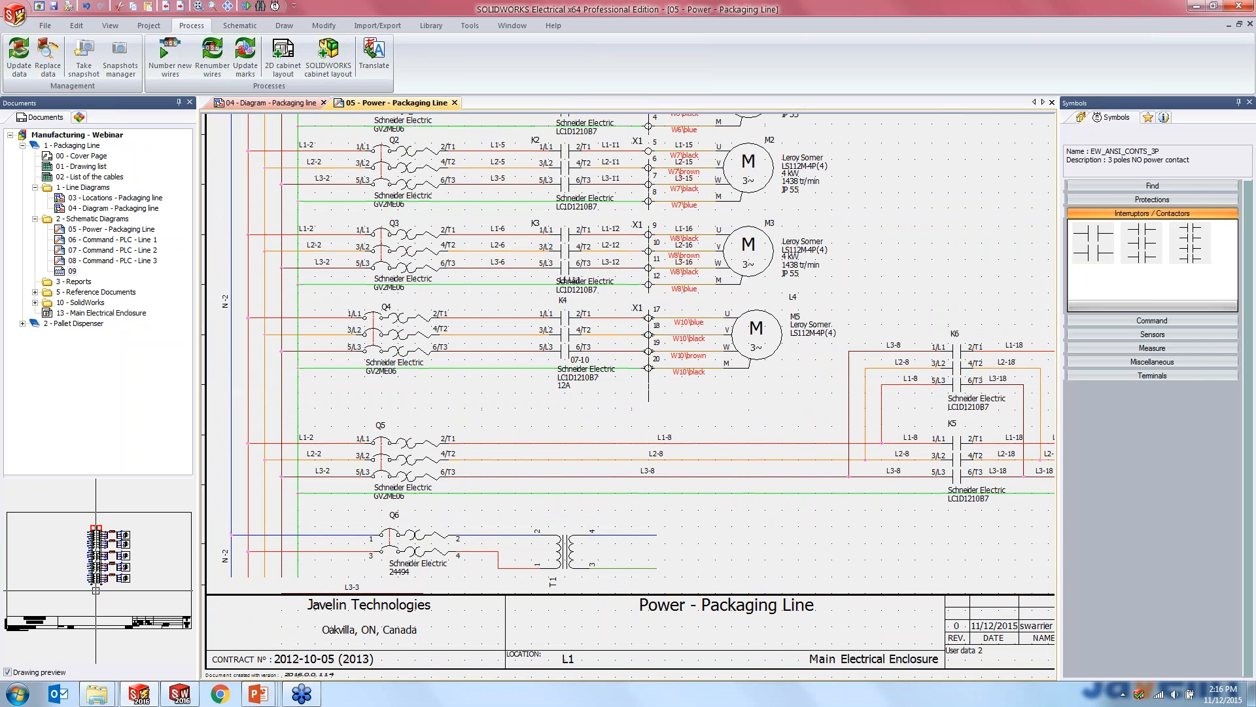
scroll(419, 384, down, 2)
scroll(444, 450, up, 3)
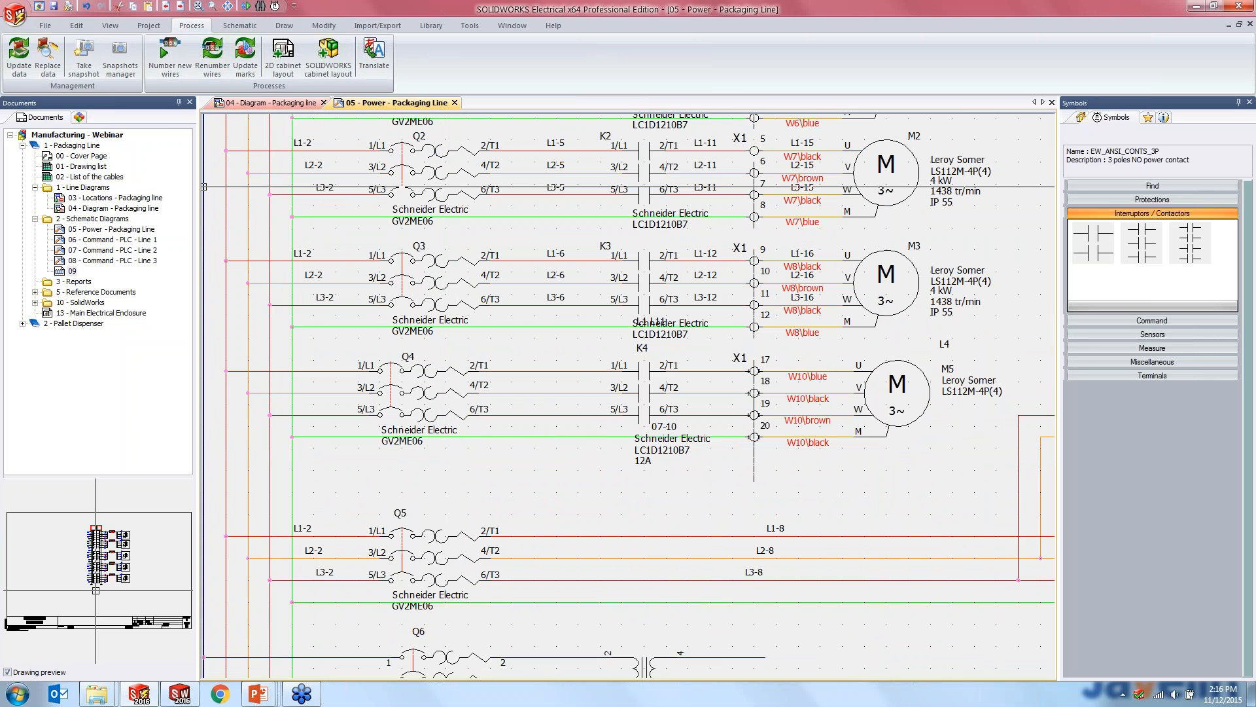
click(170, 56)
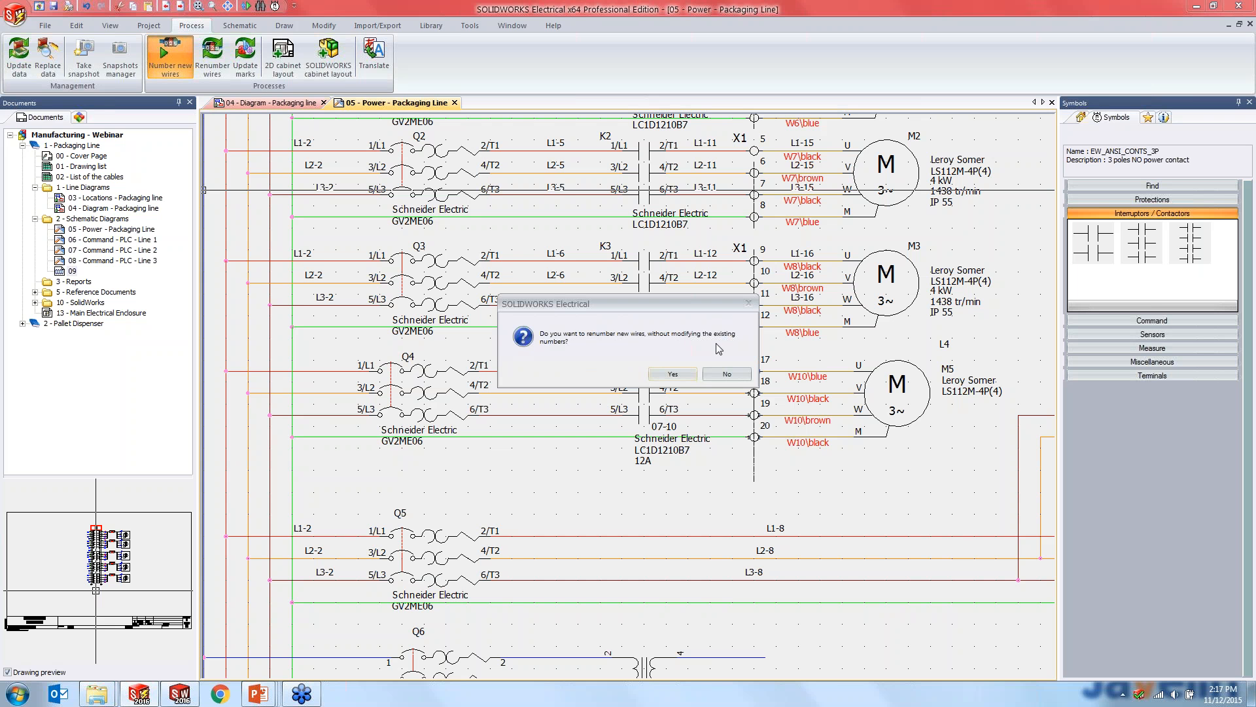
click(673, 373)
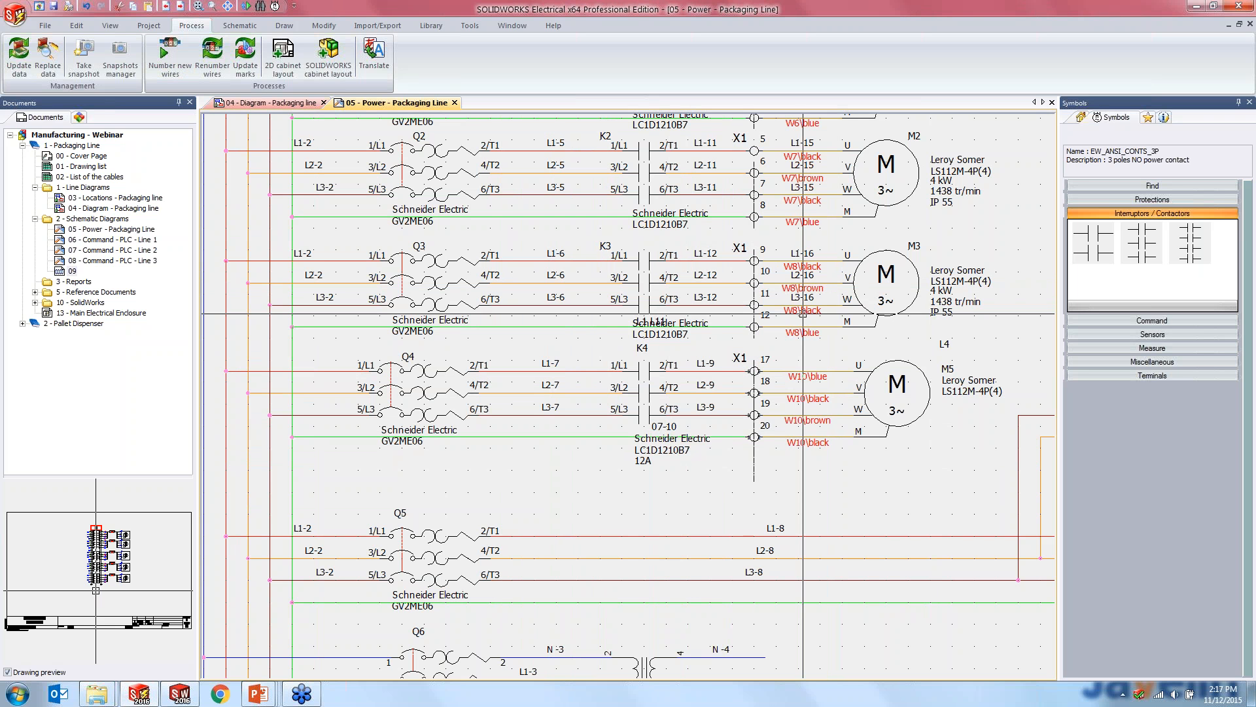
- Try to take a snapshot of the active project
scroll(708, 323, down, 2)
middle_drag(707, 324, 620, 331)
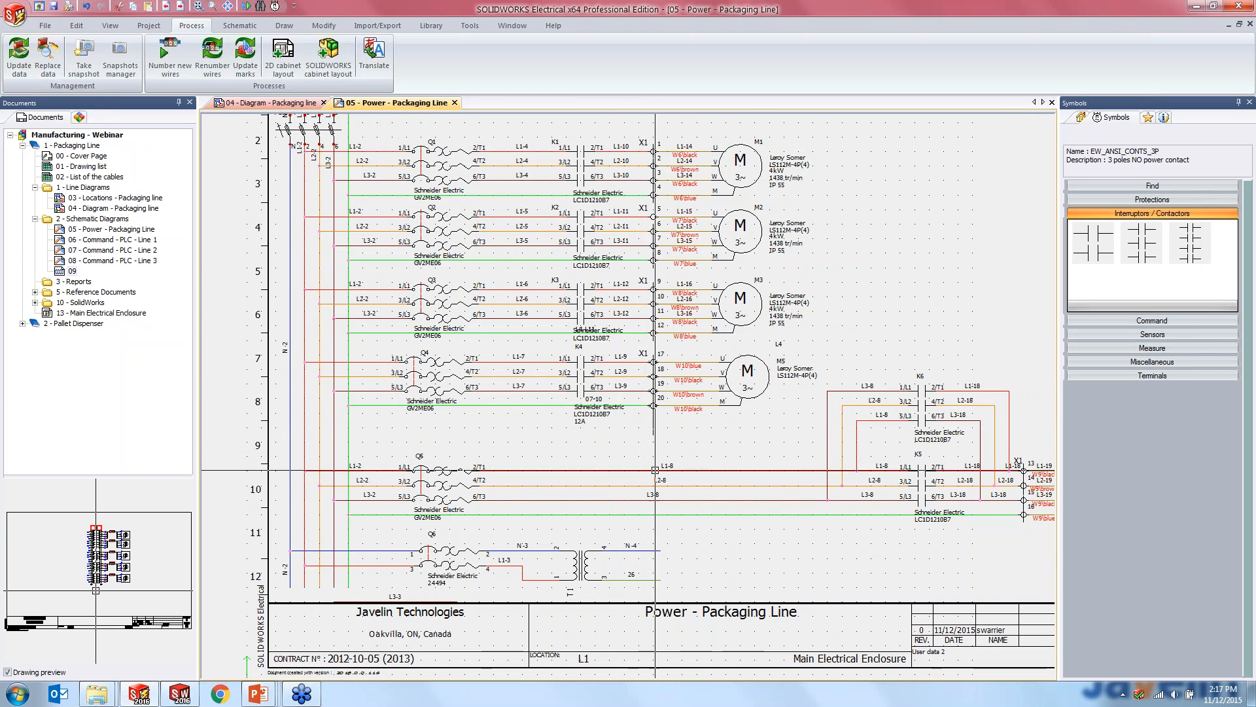
scroll(621, 331, up, 3)
middle_drag(661, 525, 633, 430)
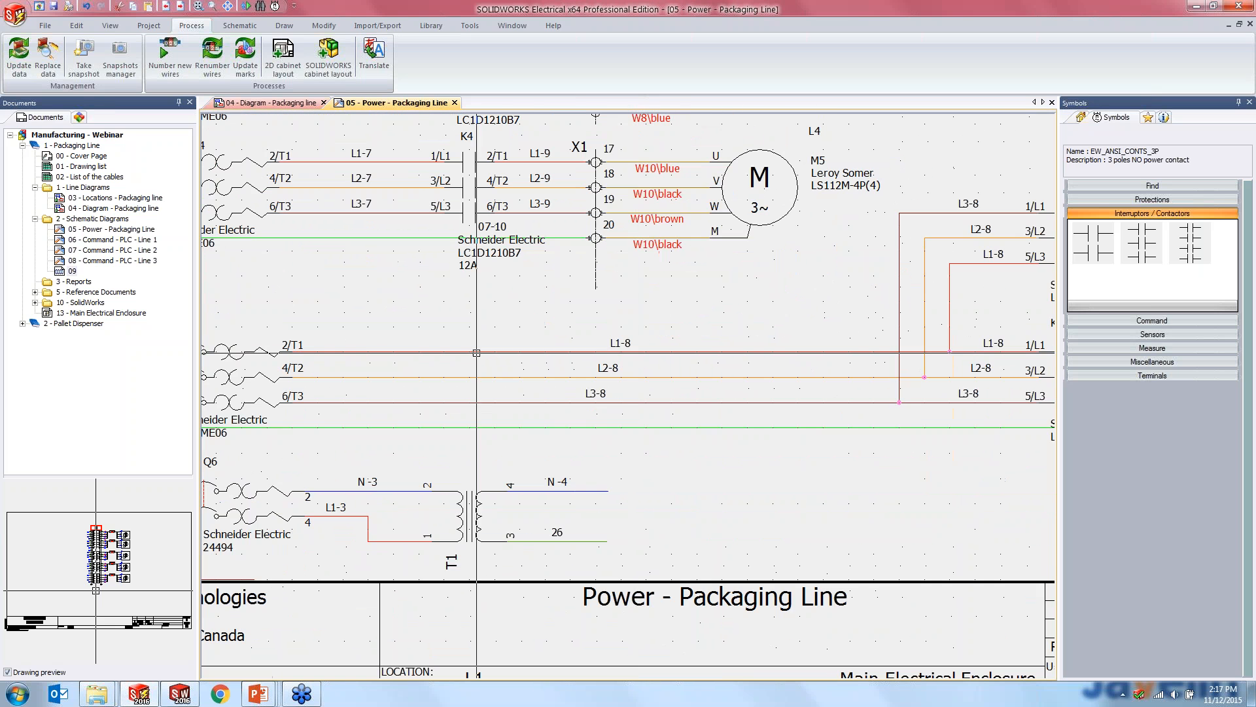
click(85, 62)
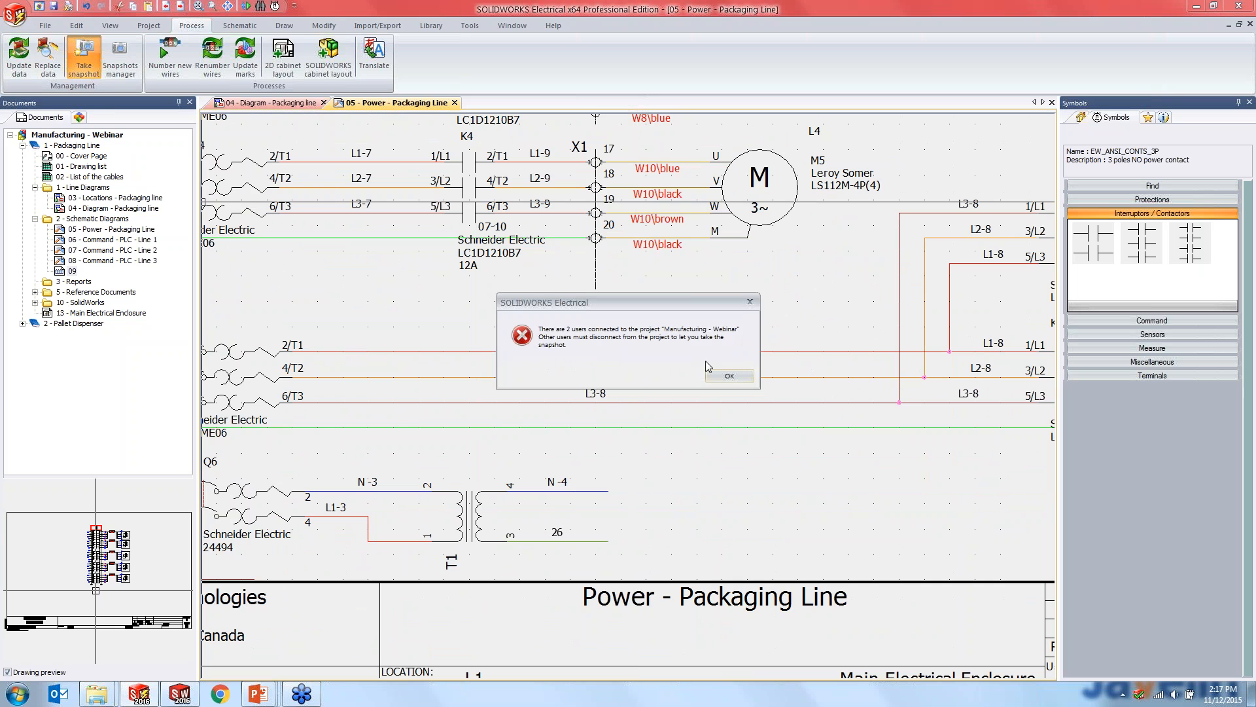
click(728, 377)
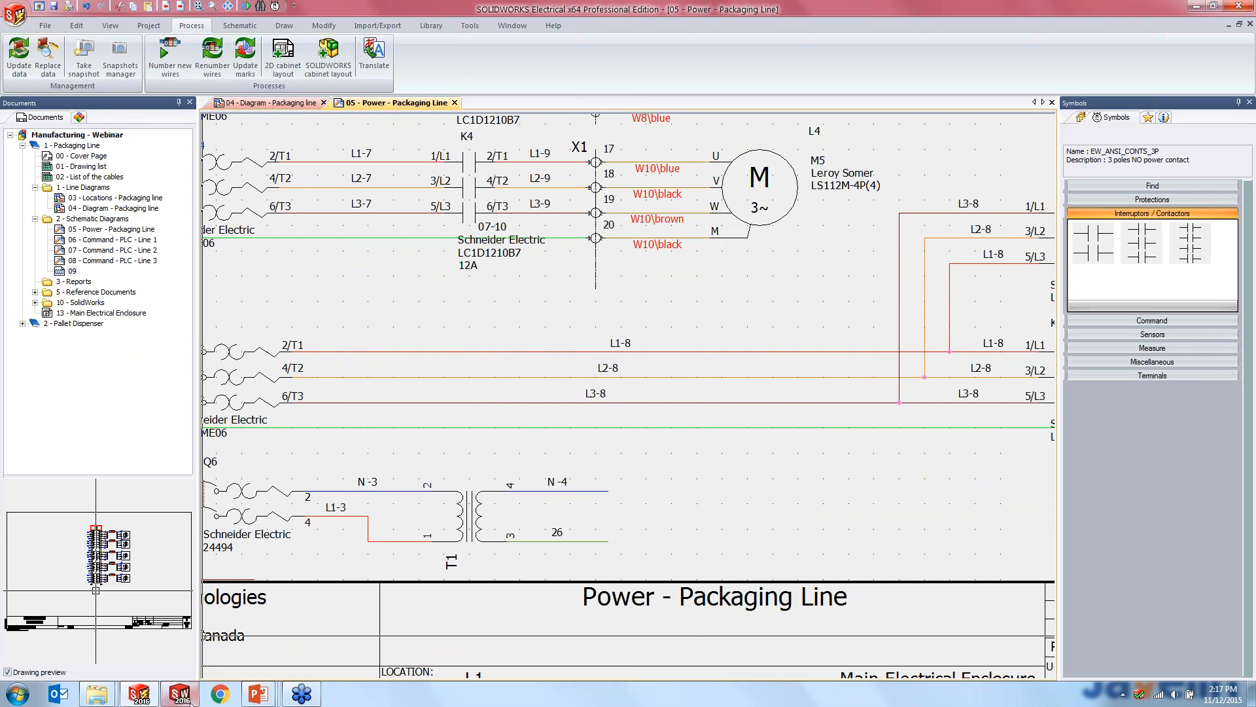
- Check the project's snapshot list and automatic snapshot options in the Snapshots manager, and close it
mouse_move(186, 695)
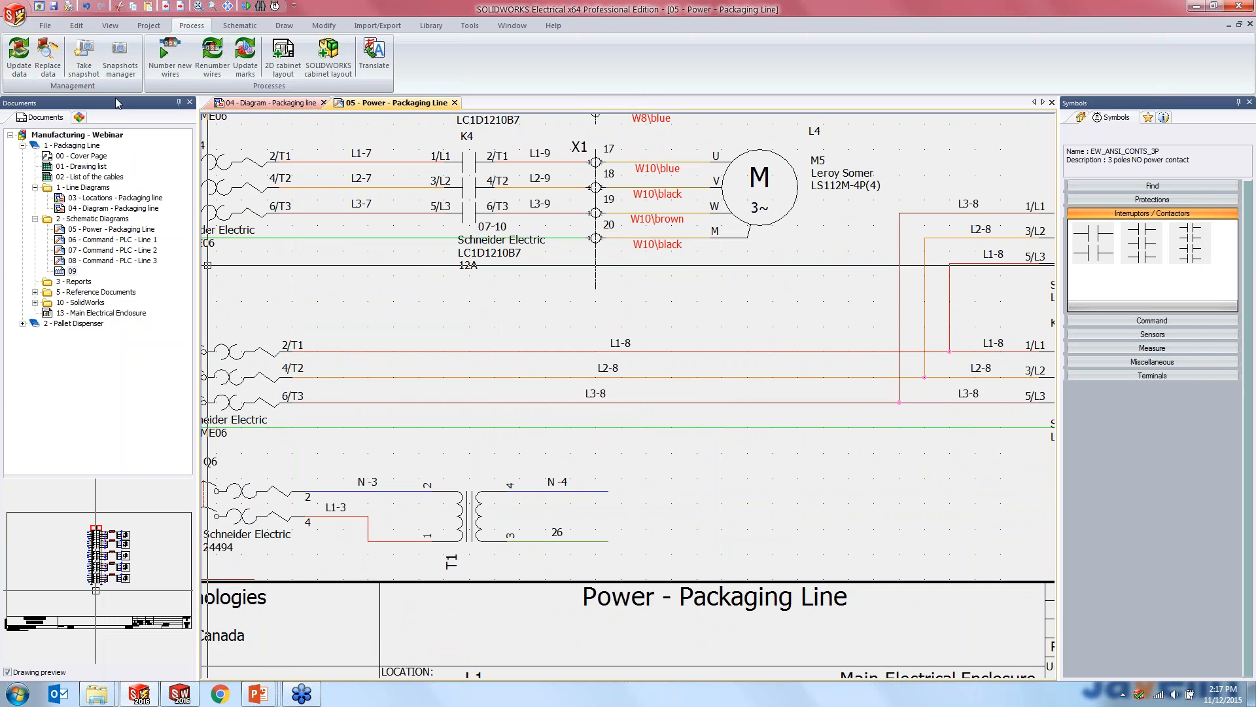
click(117, 76)
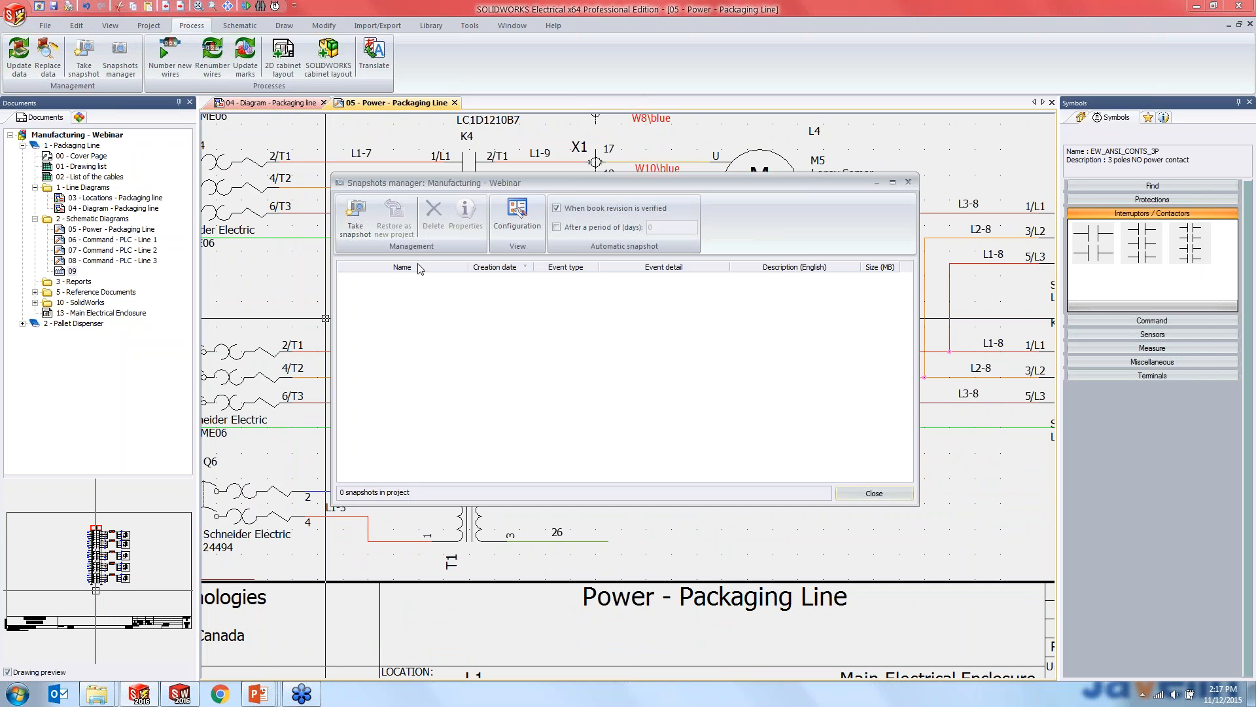
click(908, 182)
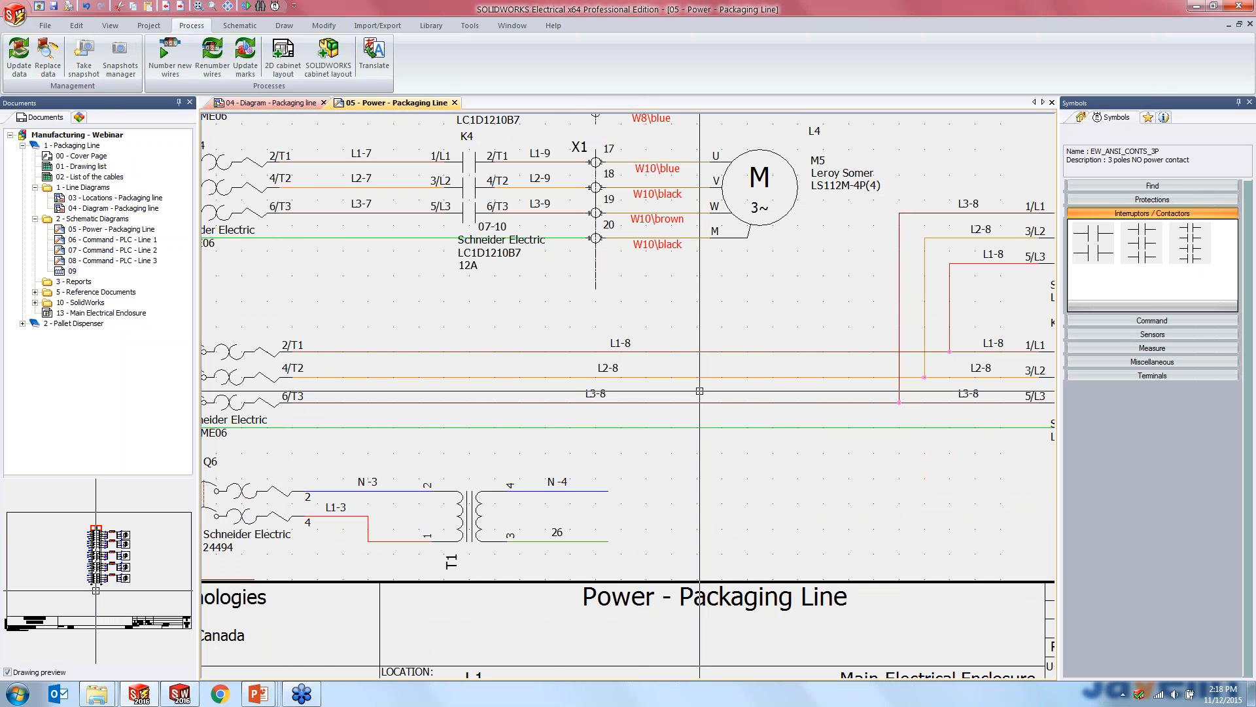
- Open the Origin - destination manager for drawings 05 - Power - Packaging Line and 06 - Command - PLC - Line 1, and maximize it
scroll(562, 341, up, 3)
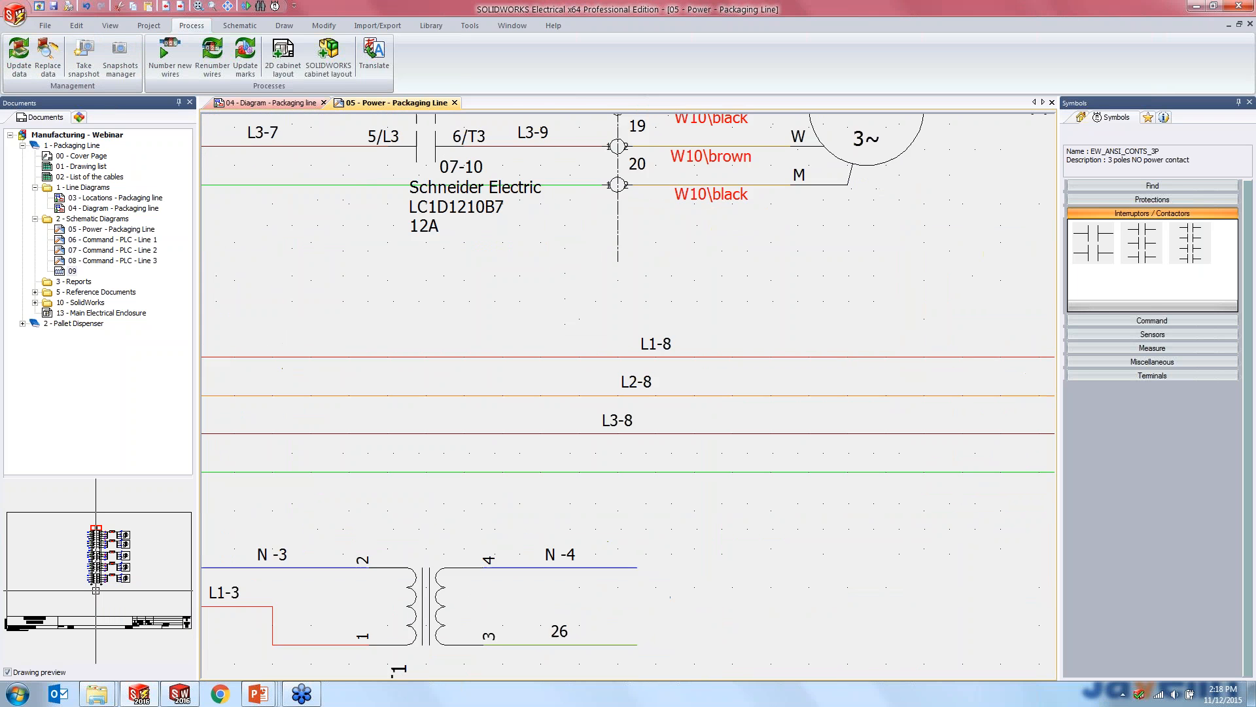
scroll(563, 365, down, 5)
scroll(562, 410, down, 3)
scroll(663, 508, up, 5)
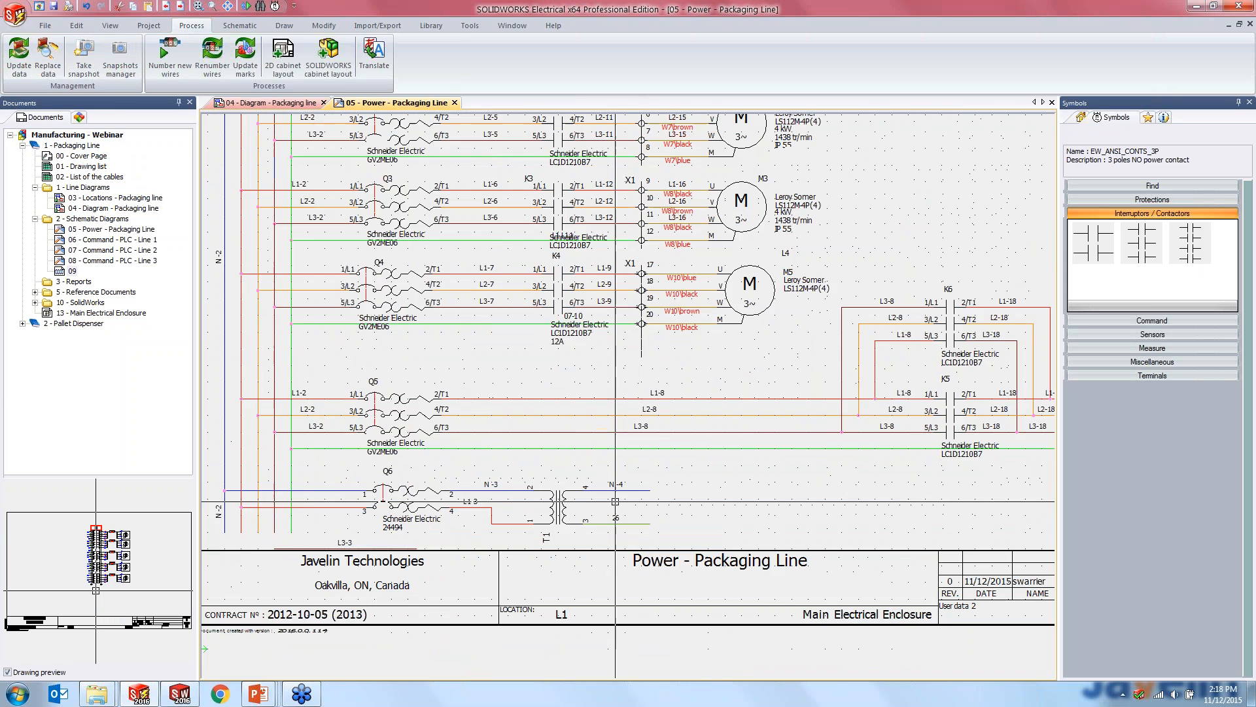
middle_drag(662, 509, 618, 503)
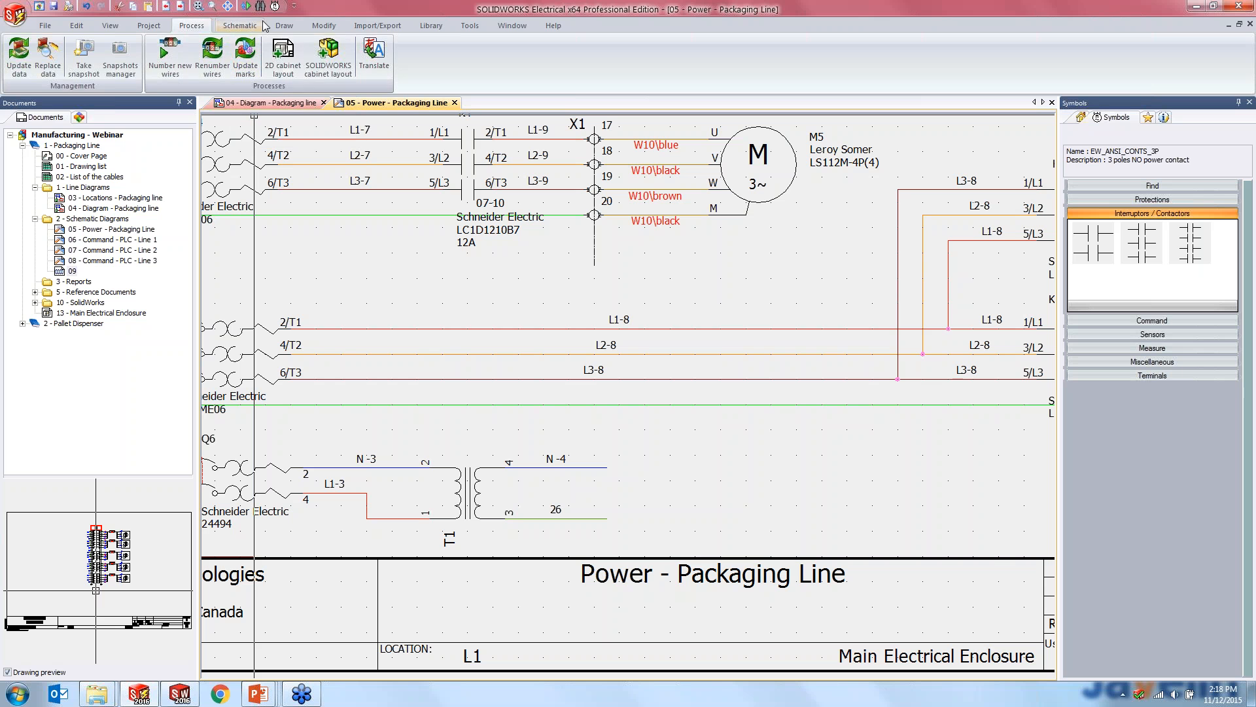
click(286, 26)
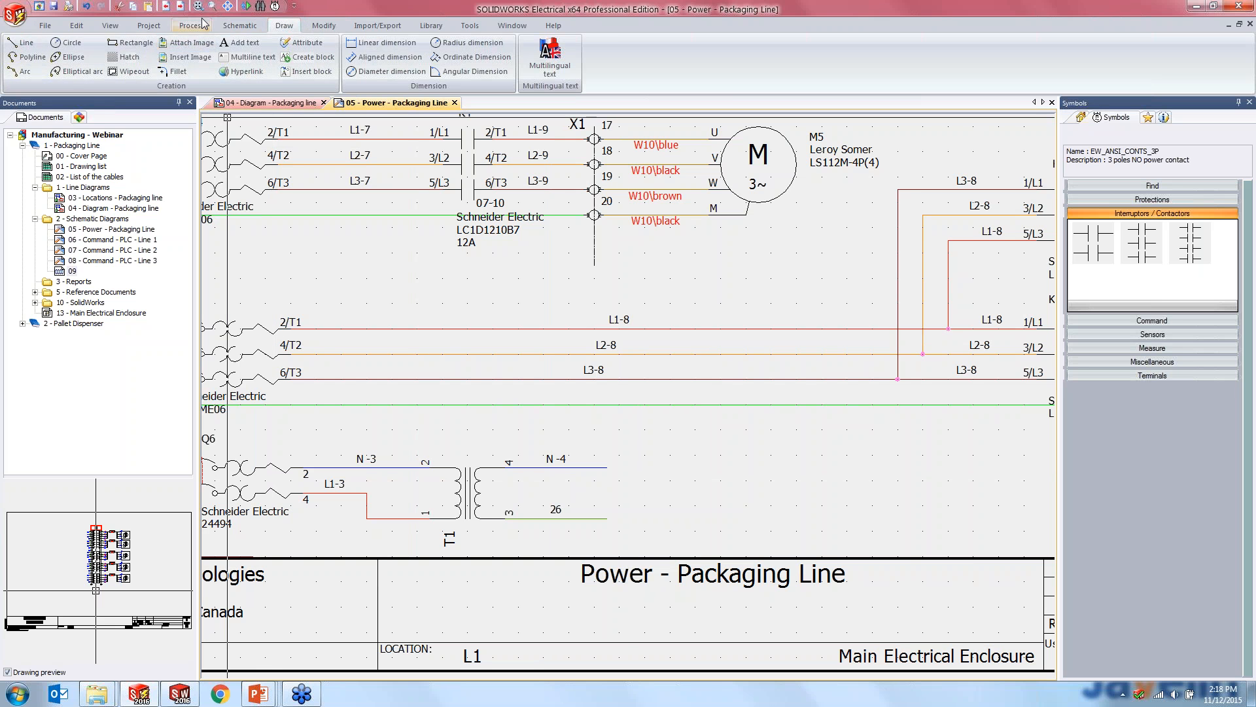
click(239, 26)
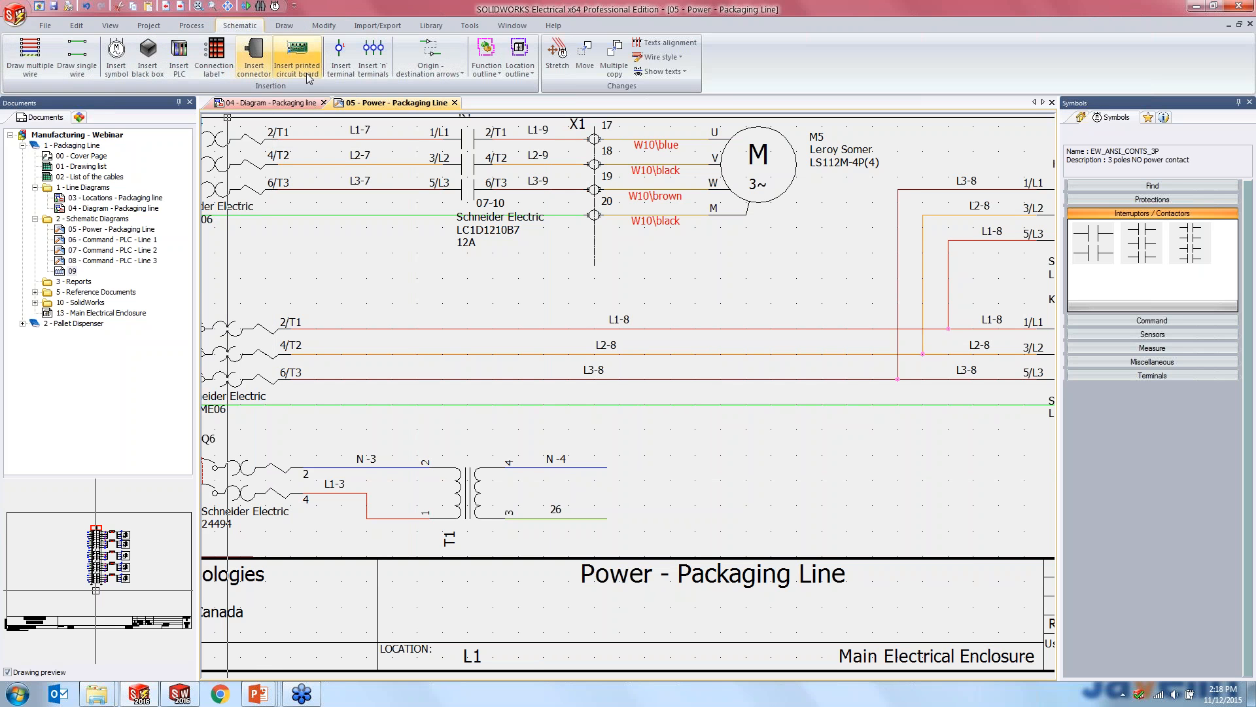
click(422, 50)
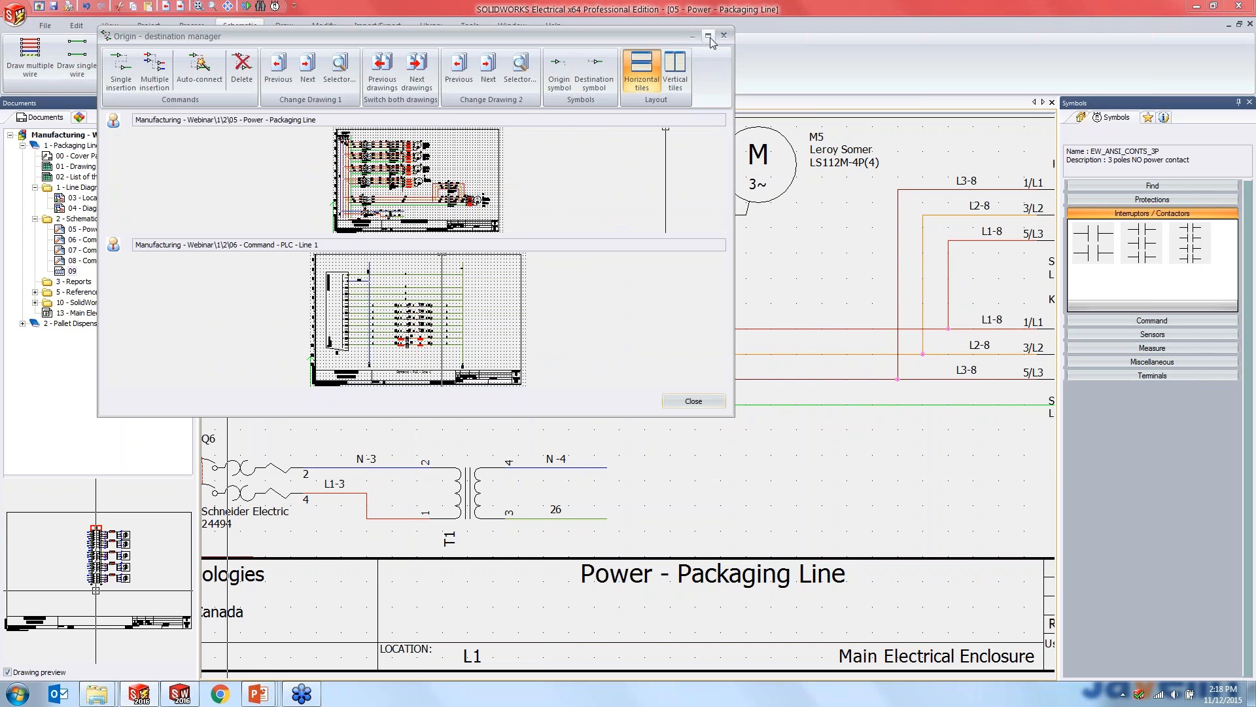
click(708, 35)
- Link wire N-4 from transformer T1 to the upper end of the neutral vertical wire on drawing 06 with a single origin-destination arrow
scroll(579, 332, up, 5)
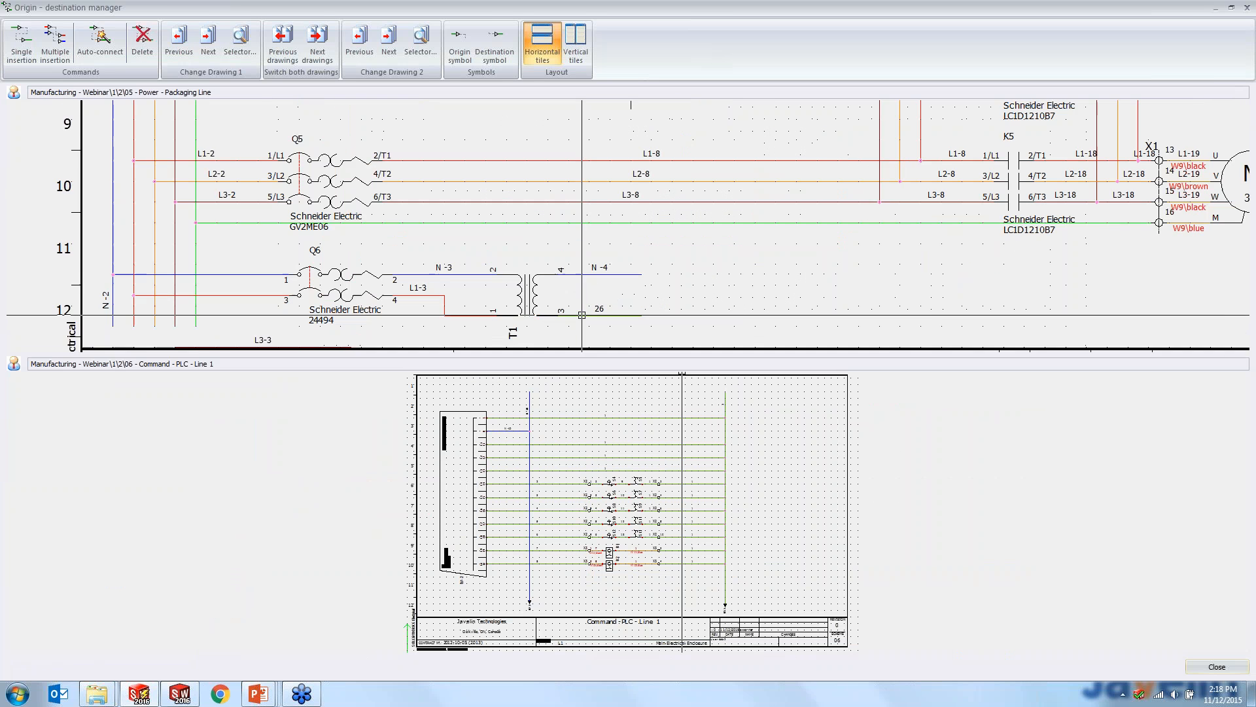
click(22, 42)
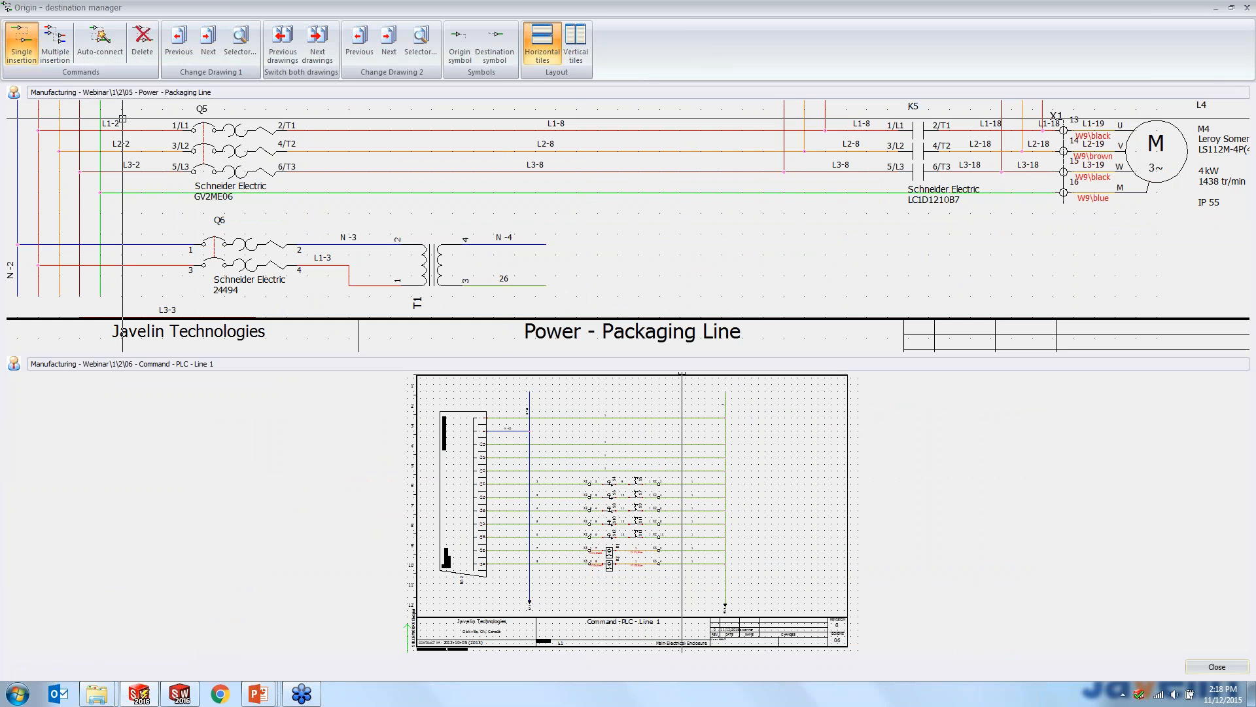
click(561, 234)
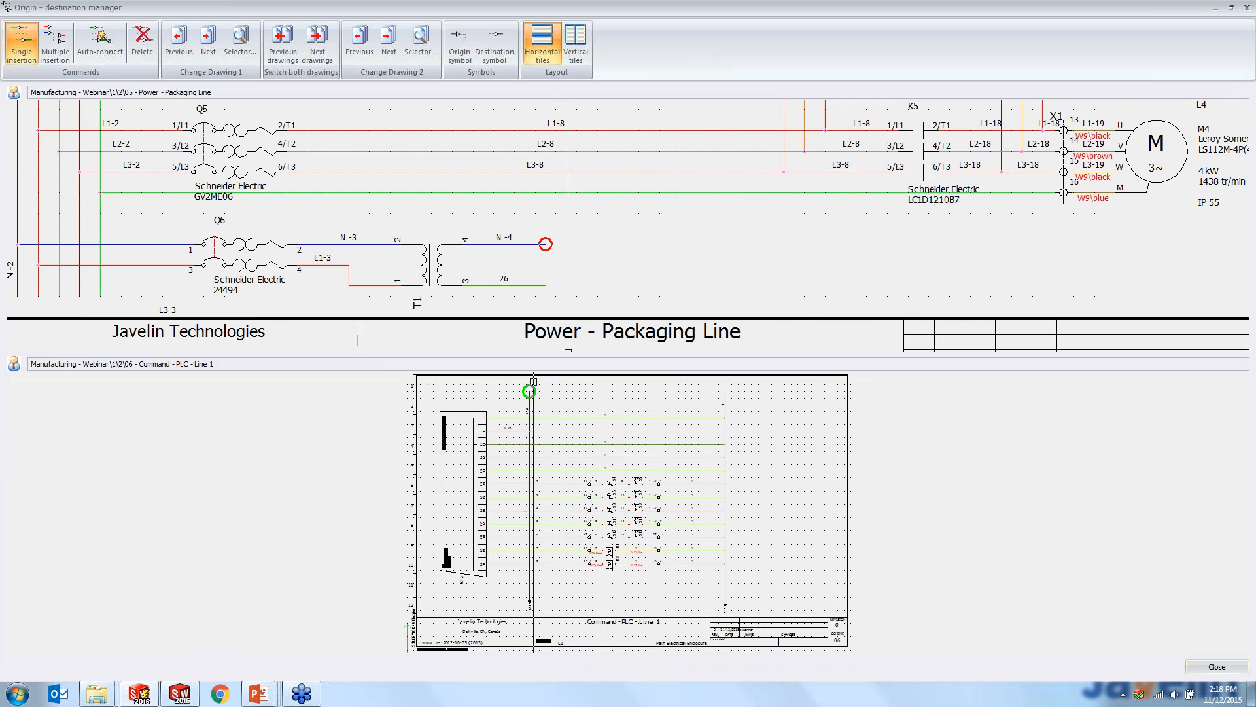
click(532, 385)
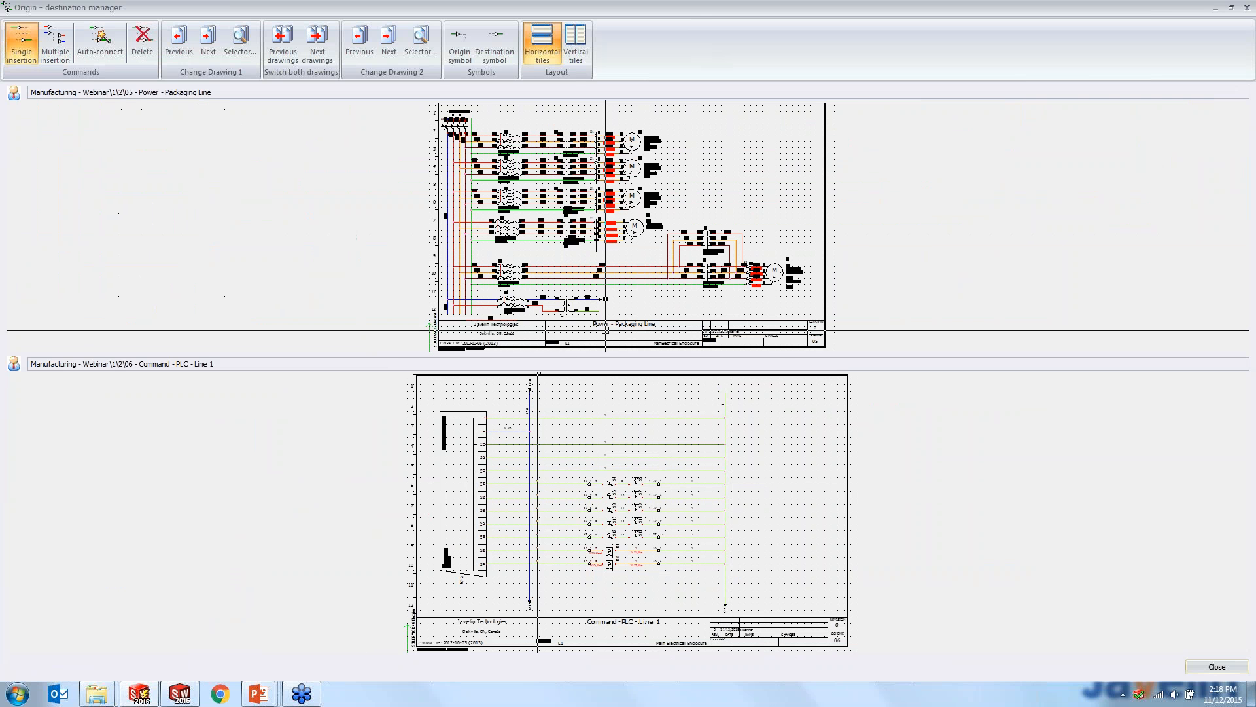
- Link wire 26 from transformer T1 to the upper end of the other vertical wire on drawing 06, and close the Origin - destination manager
click(582, 286)
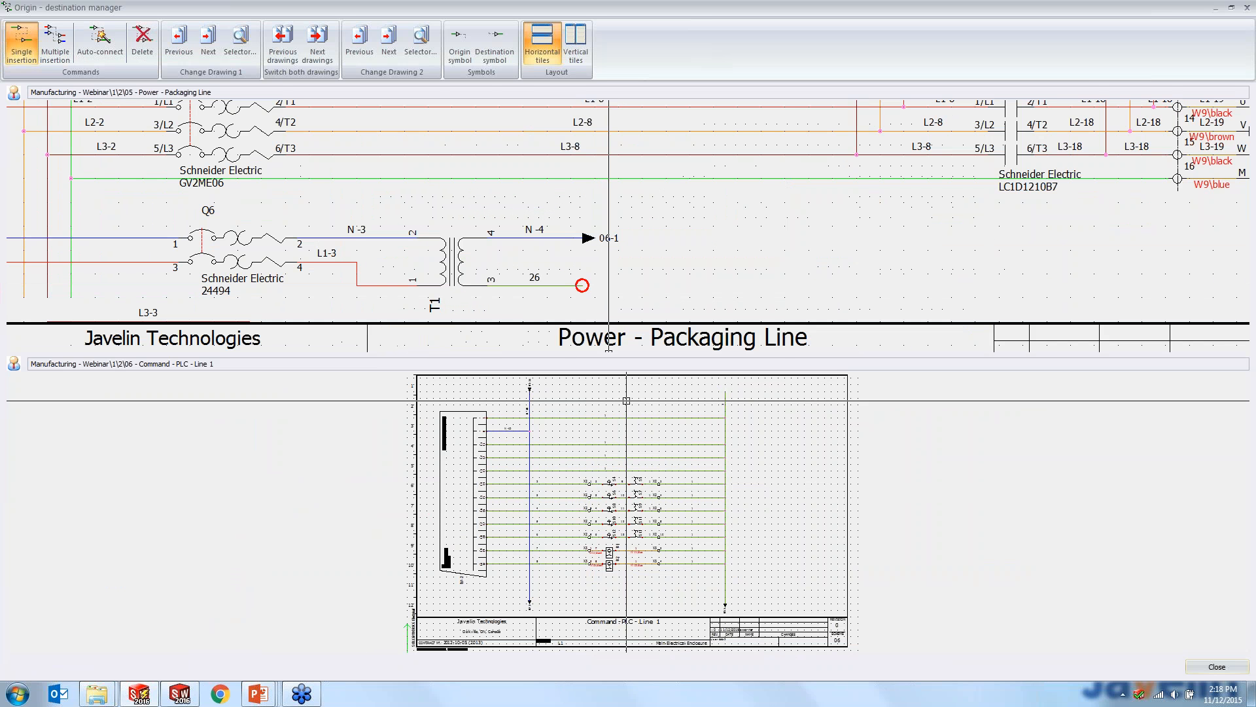
click(727, 390)
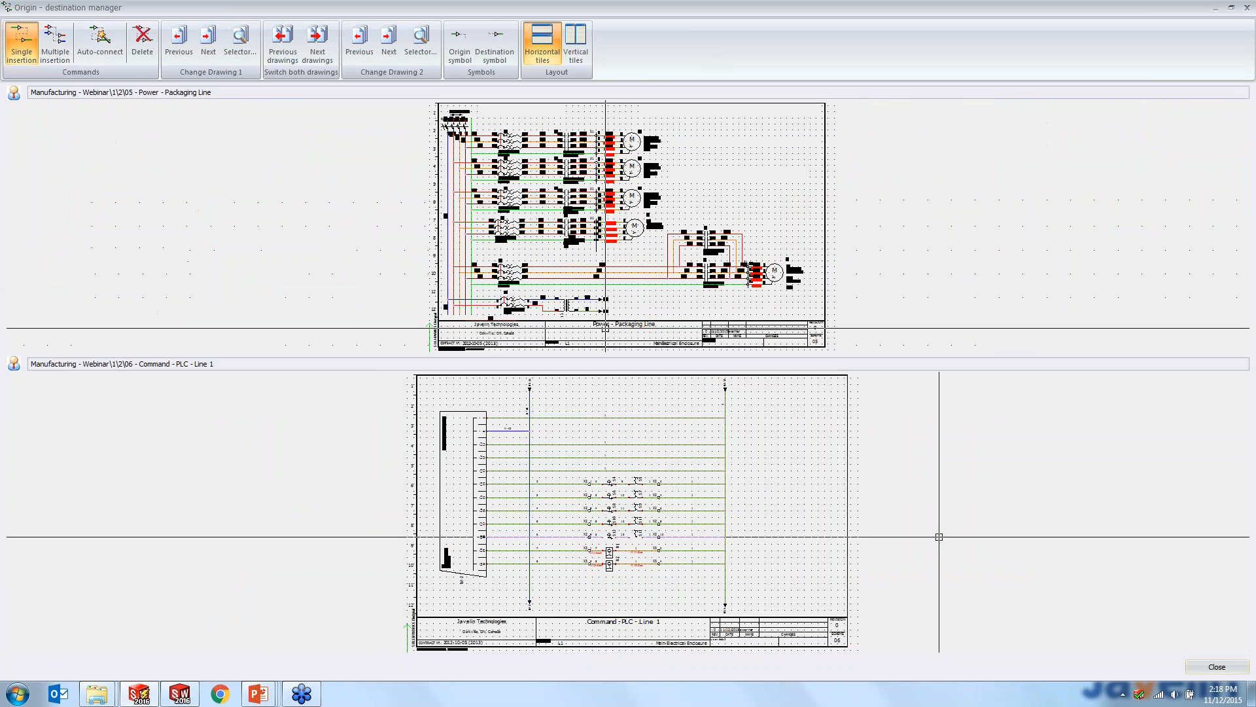
click(1208, 663)
scroll(550, 523, up, 2)
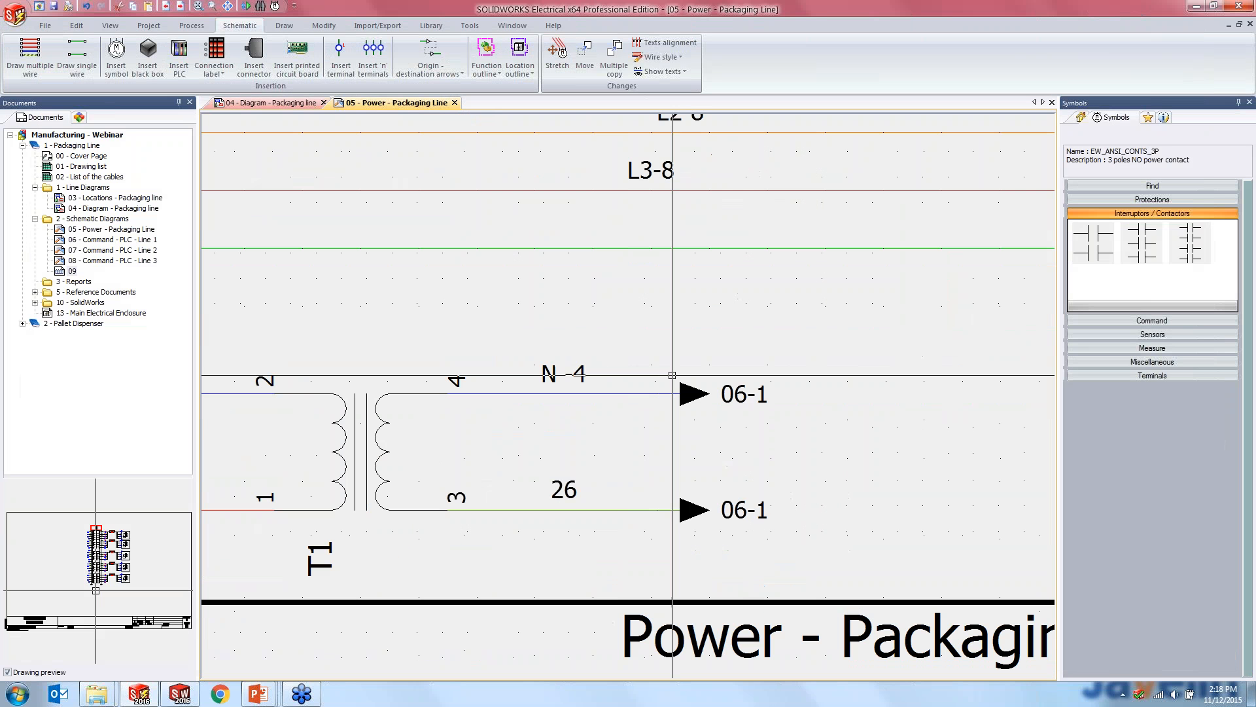
- Follow the 06-1 origin-destination arrow of wire N-4 to drawing 06 - Command - PLC - Line 1 and check the linked wires there
double_click(741, 393)
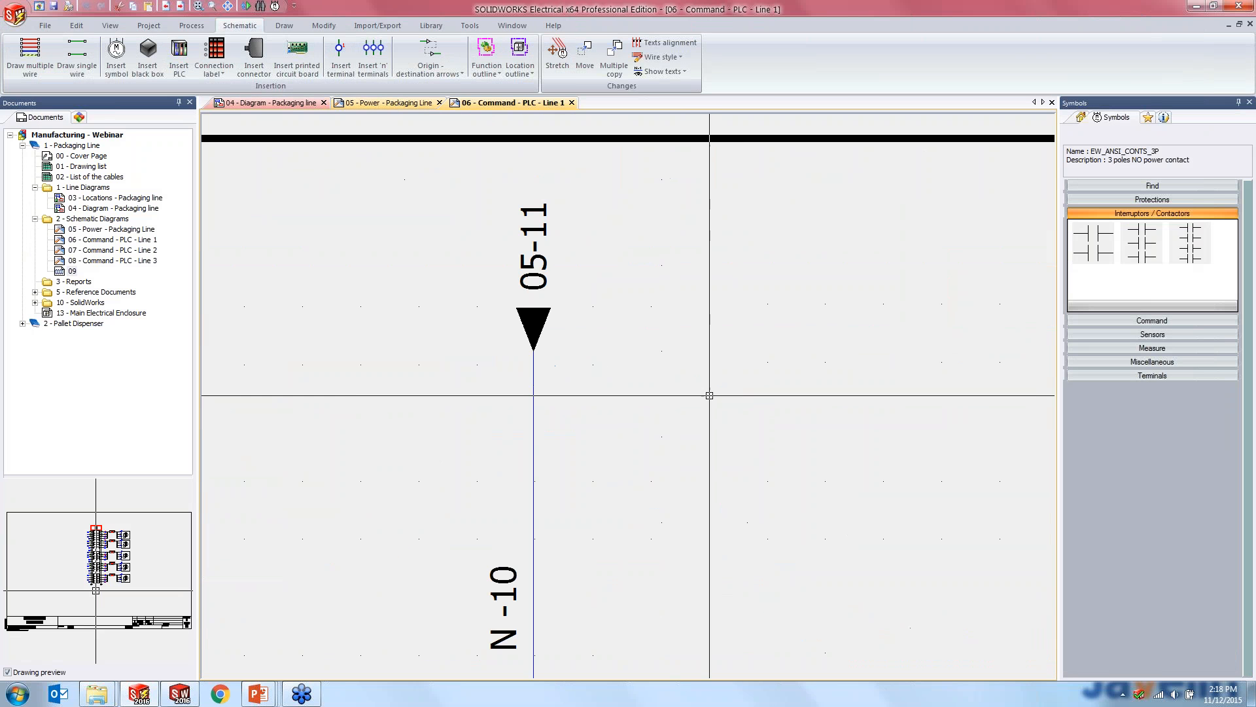
scroll(707, 392, down, 3)
middle_drag(600, 374, 514, 319)
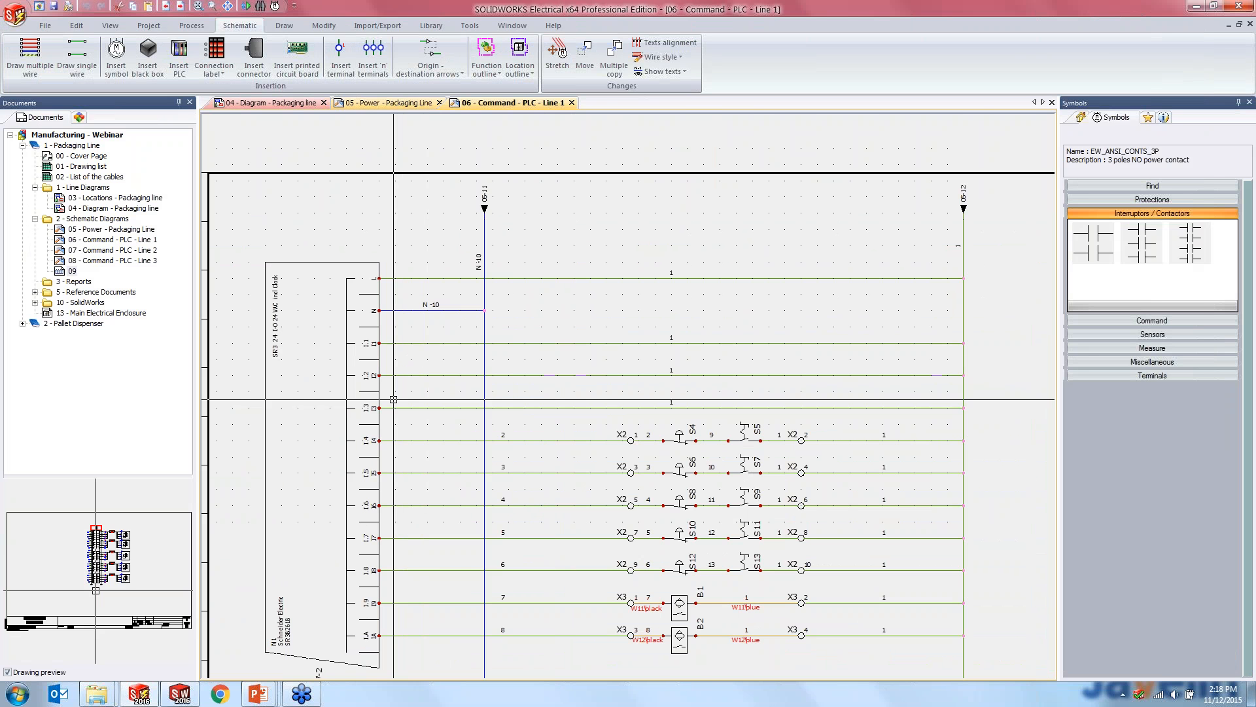
scroll(459, 464, down, 2)
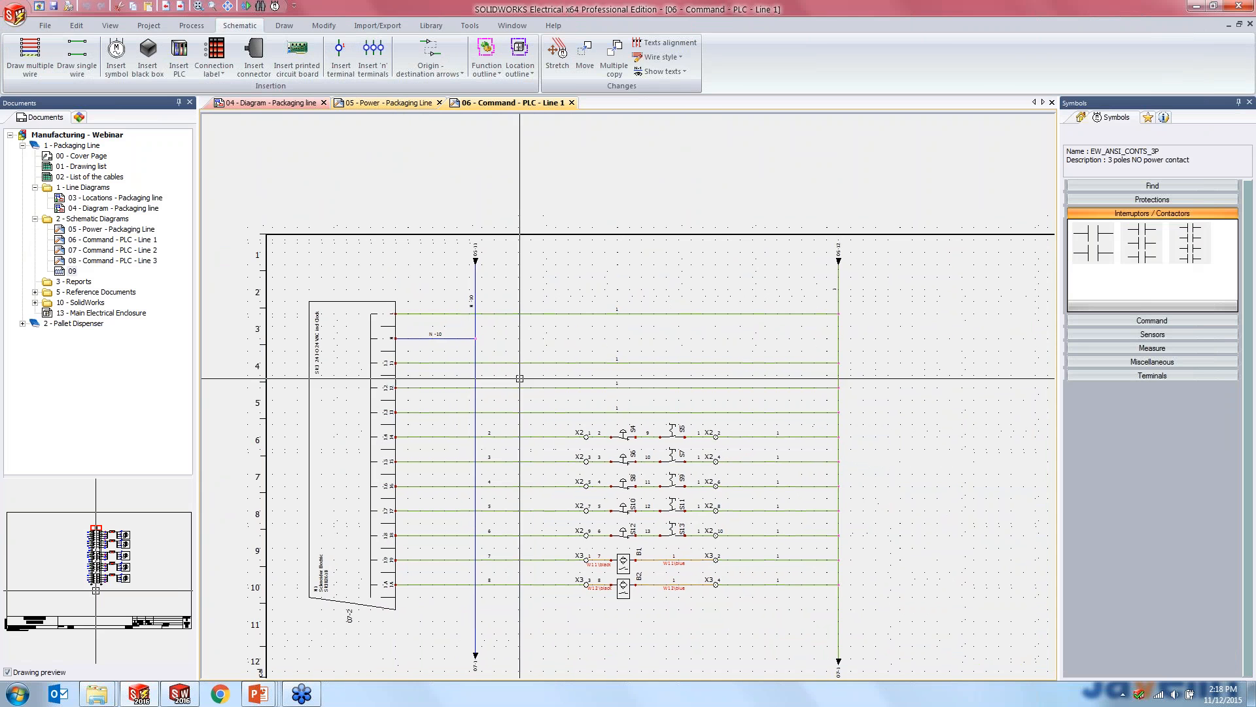
- Open the PLCs manager, select PLC A1, and move and enlarge the window to fit its full circuit list
click(158, 28)
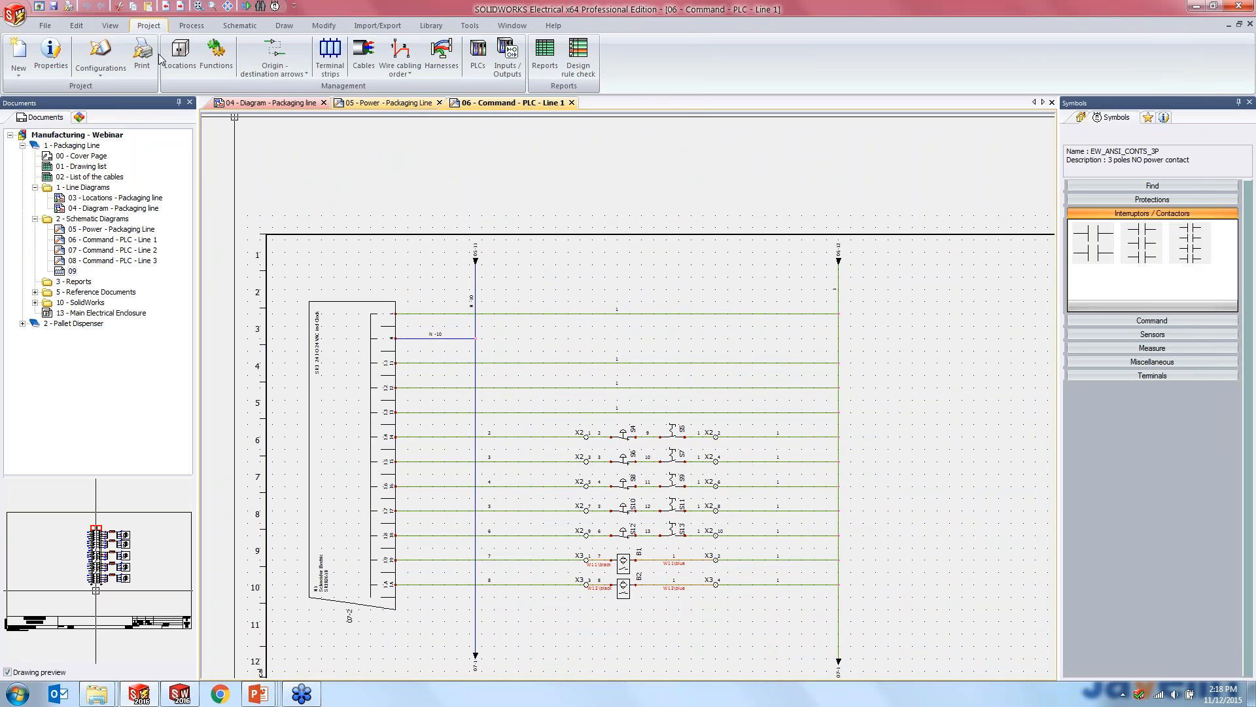
click(479, 70)
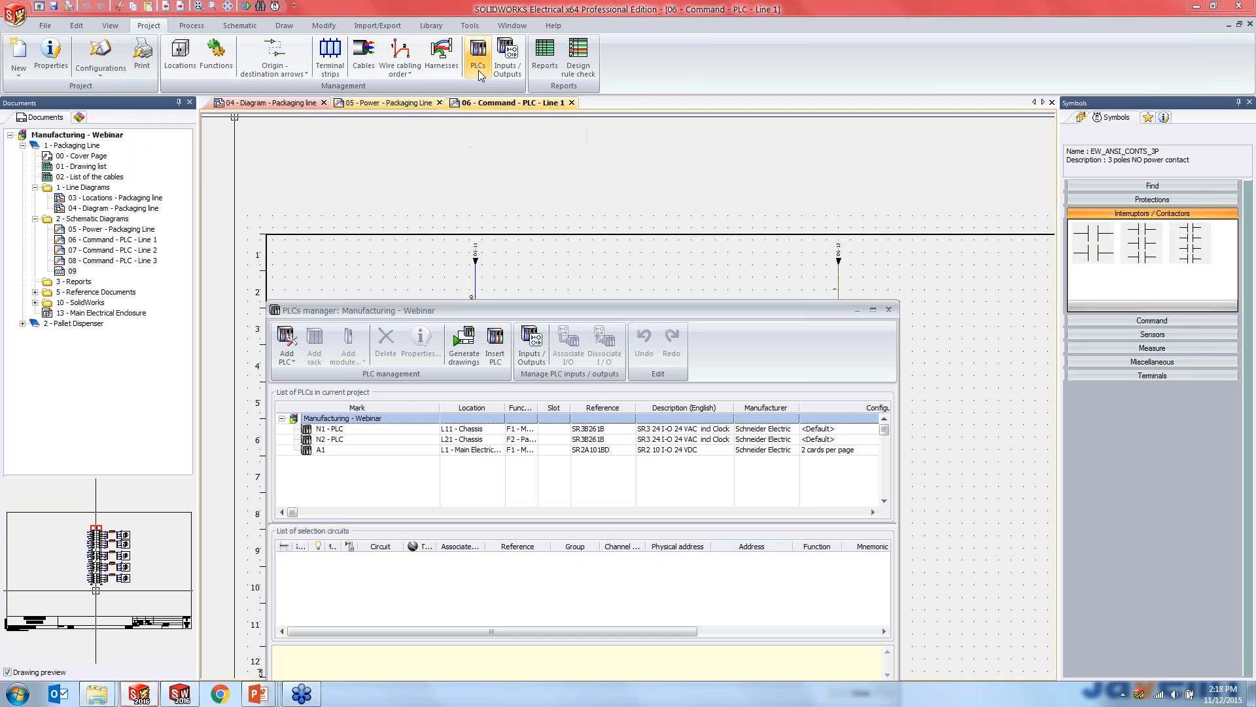
double_click(536, 310)
drag(461, 5, 749, 45)
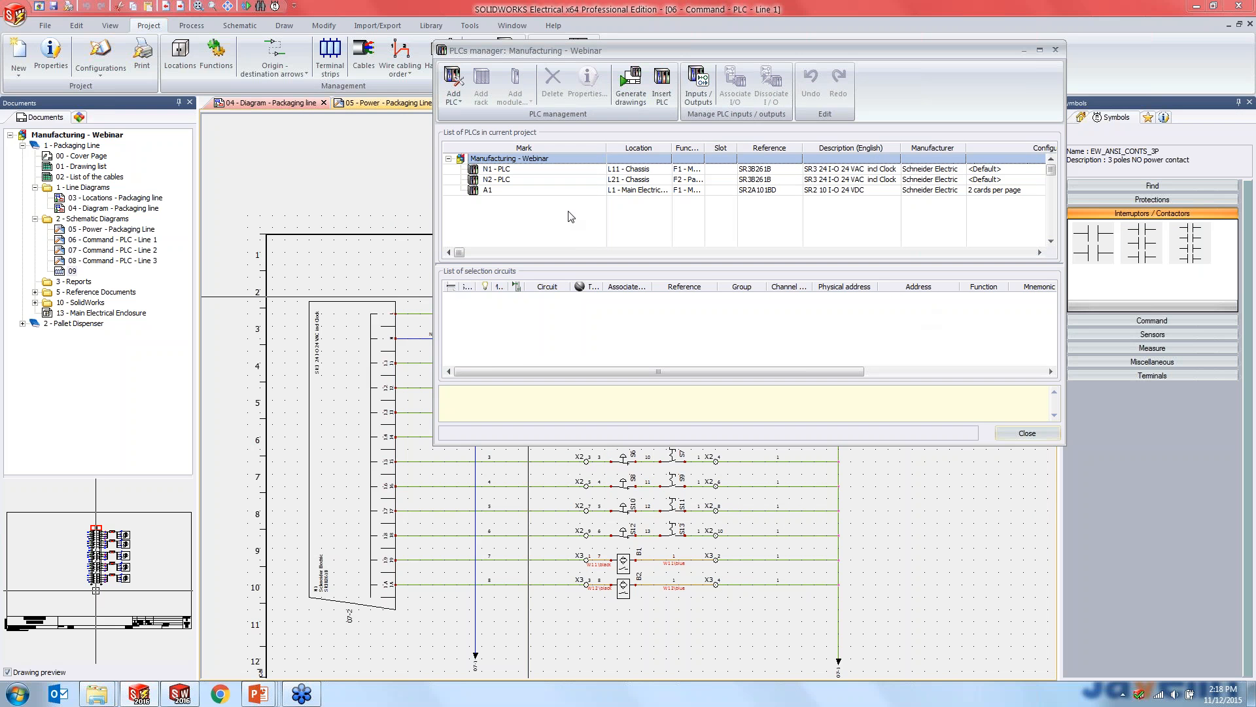
click(502, 195)
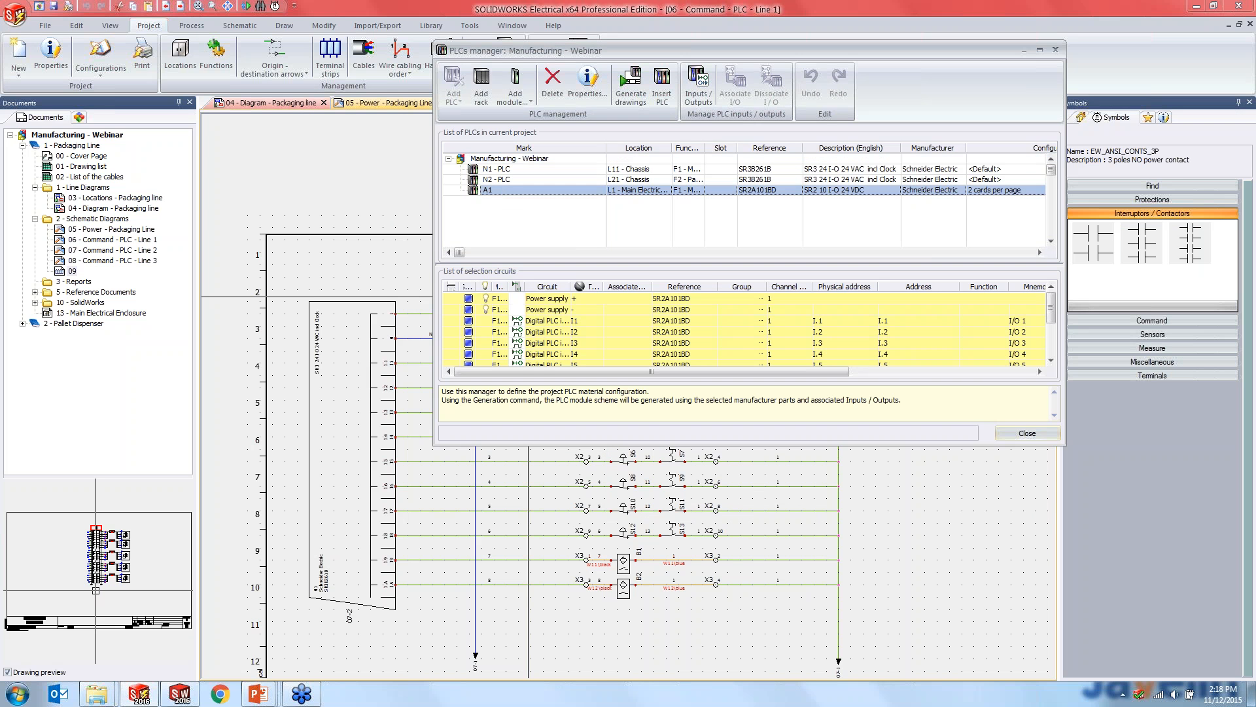
drag(1065, 445, 1183, 628)
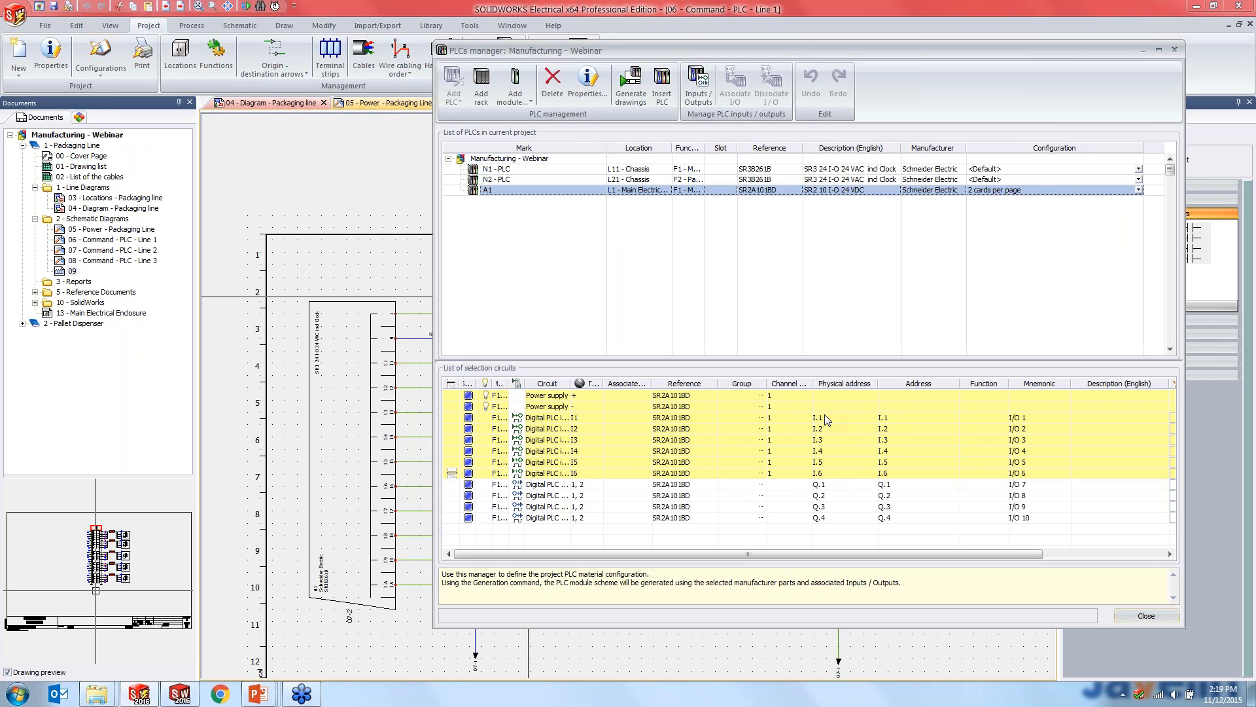
- Review PLC A1's circuits, addresses, mnemonics and associated macros, from the digital inputs to the digital outputs
drag(571, 383, 639, 391)
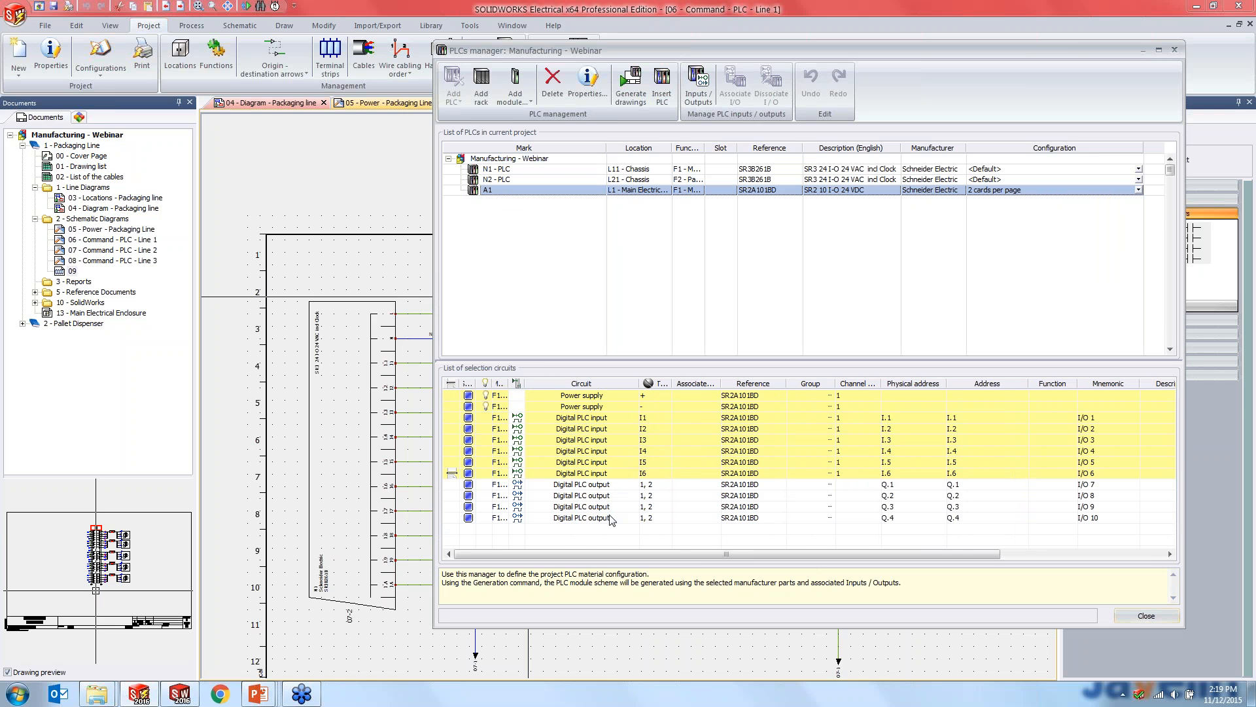
drag(673, 554, 865, 554)
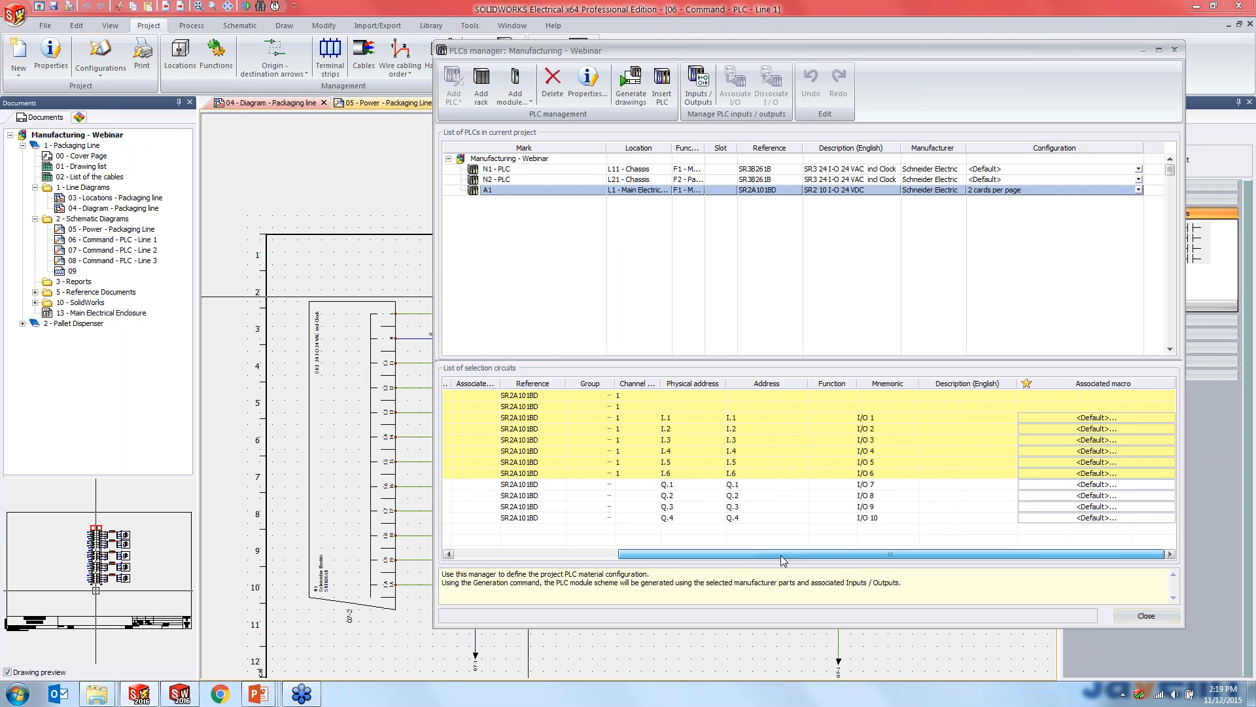
mouse_move(781, 555)
mouse_down()
mouse_move(735, 557)
mouse_move(780, 564)
mouse_up()
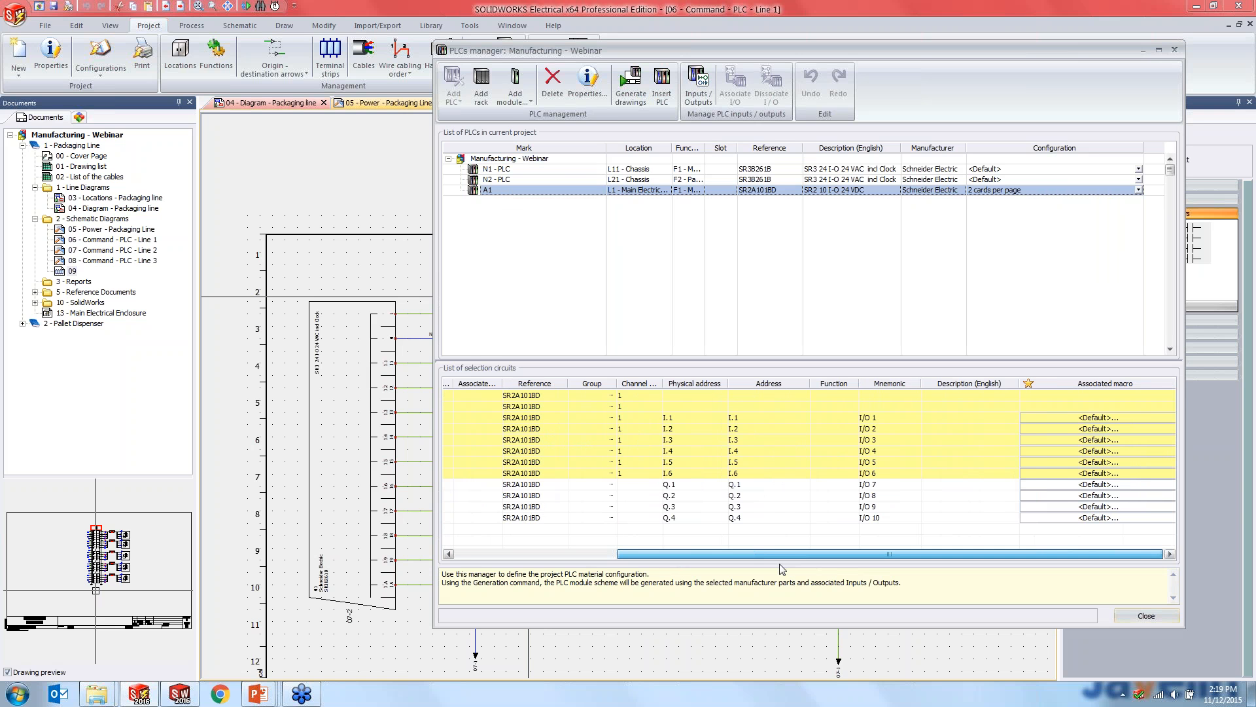
drag(781, 555, 646, 555)
click(566, 422)
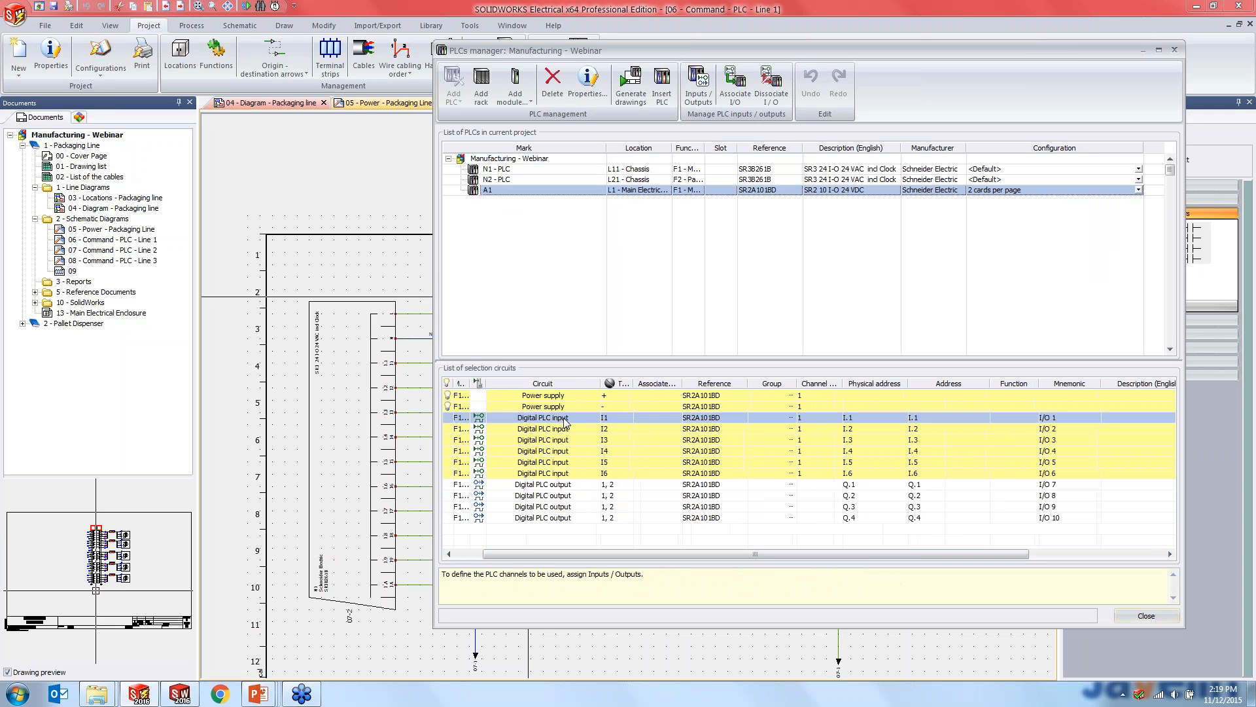
click(591, 518)
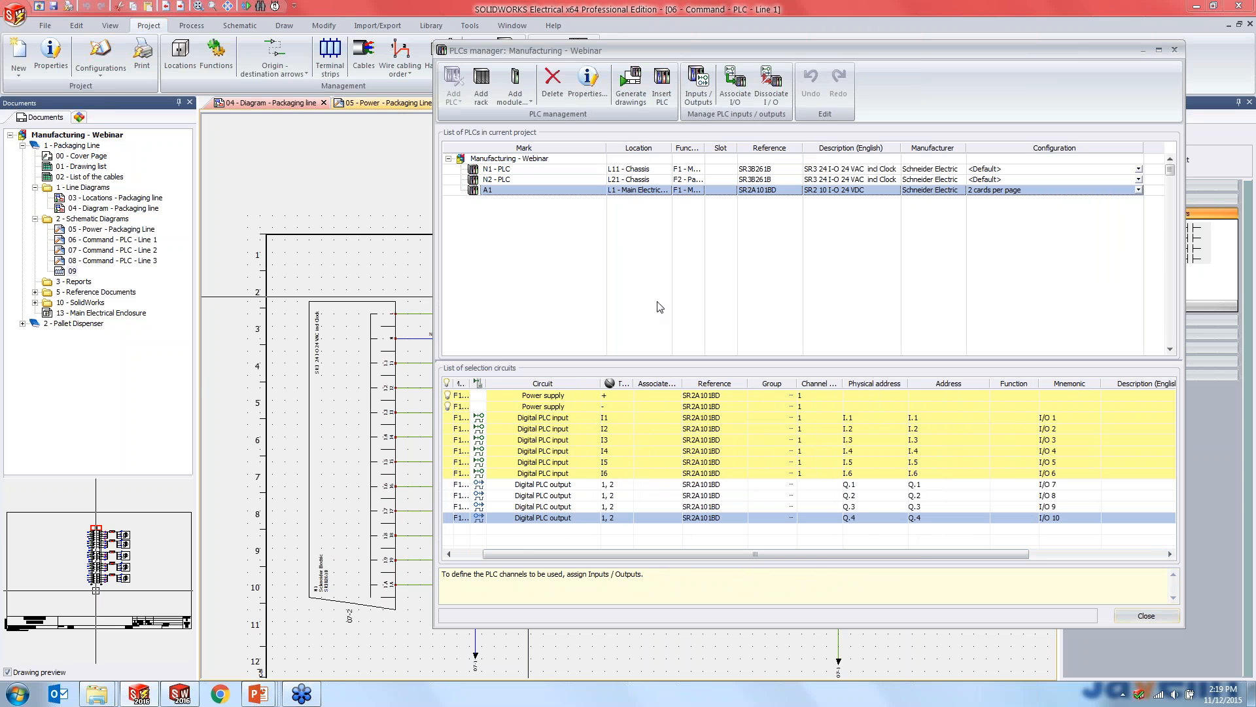
- Generate the drawings of PLC A1 in the 2 - Schematic Diagrams folder and close the PLCs manager
click(640, 103)
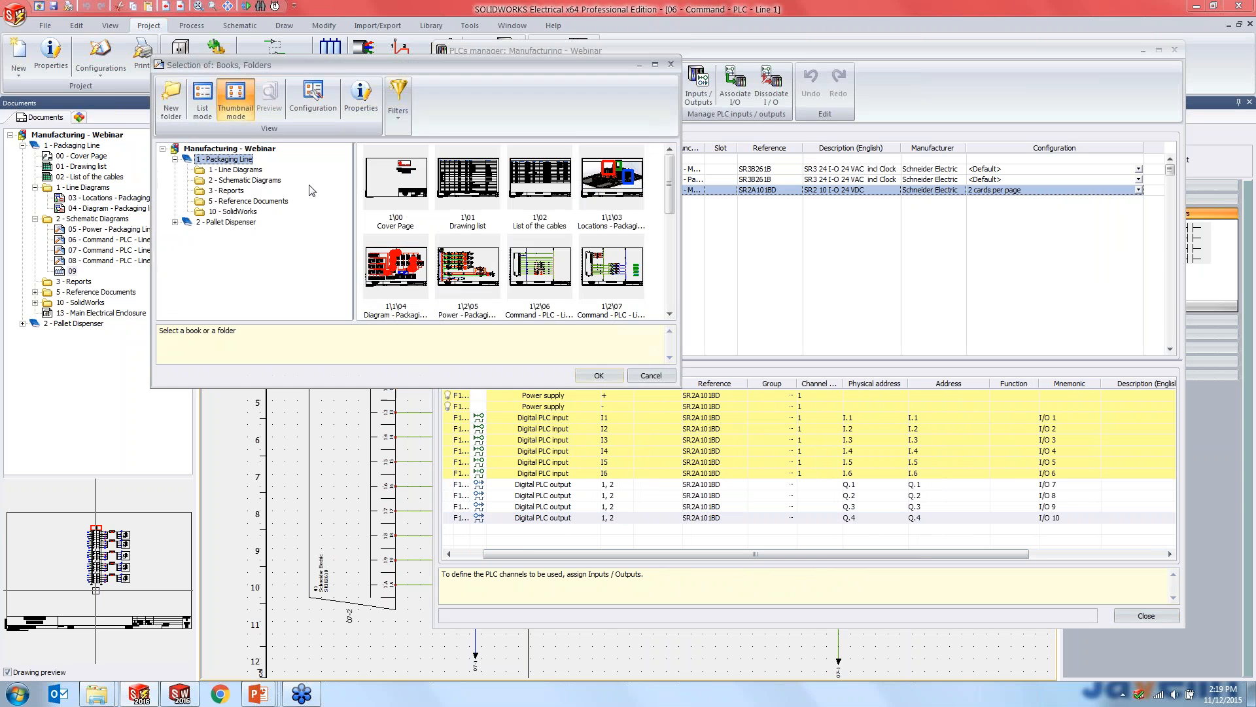
click(246, 180)
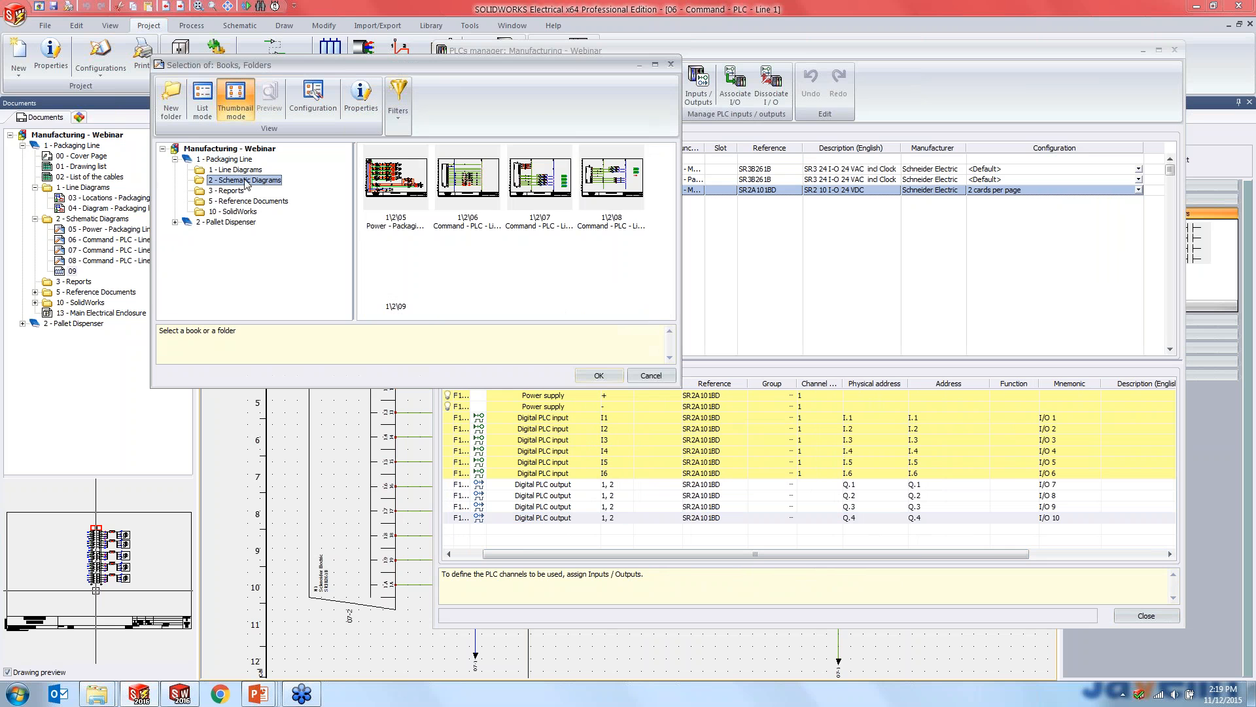
click(601, 375)
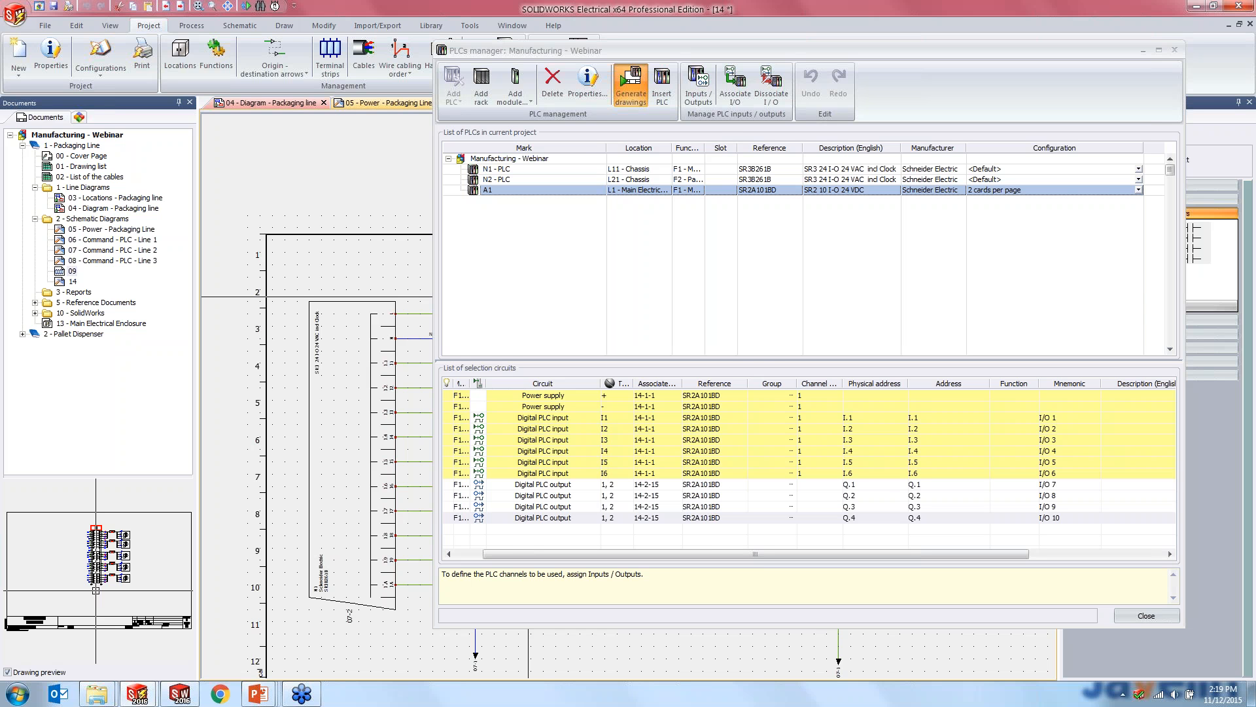
click(706, 370)
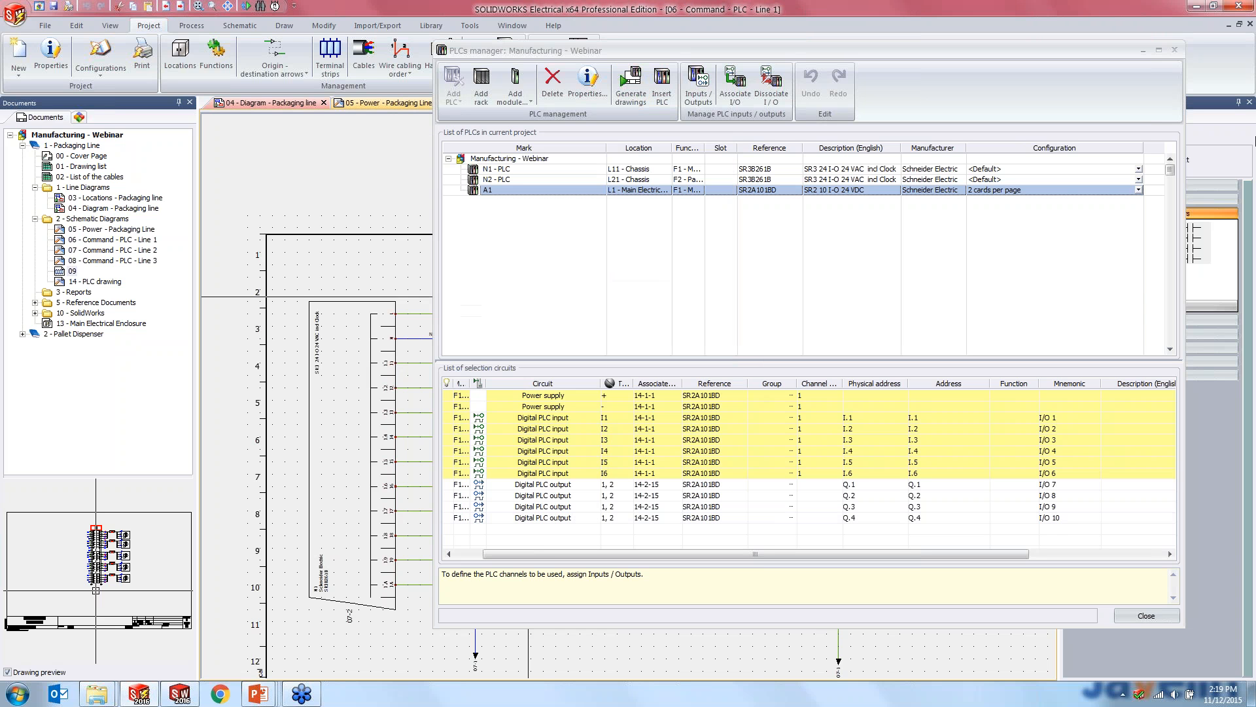
click(1175, 51)
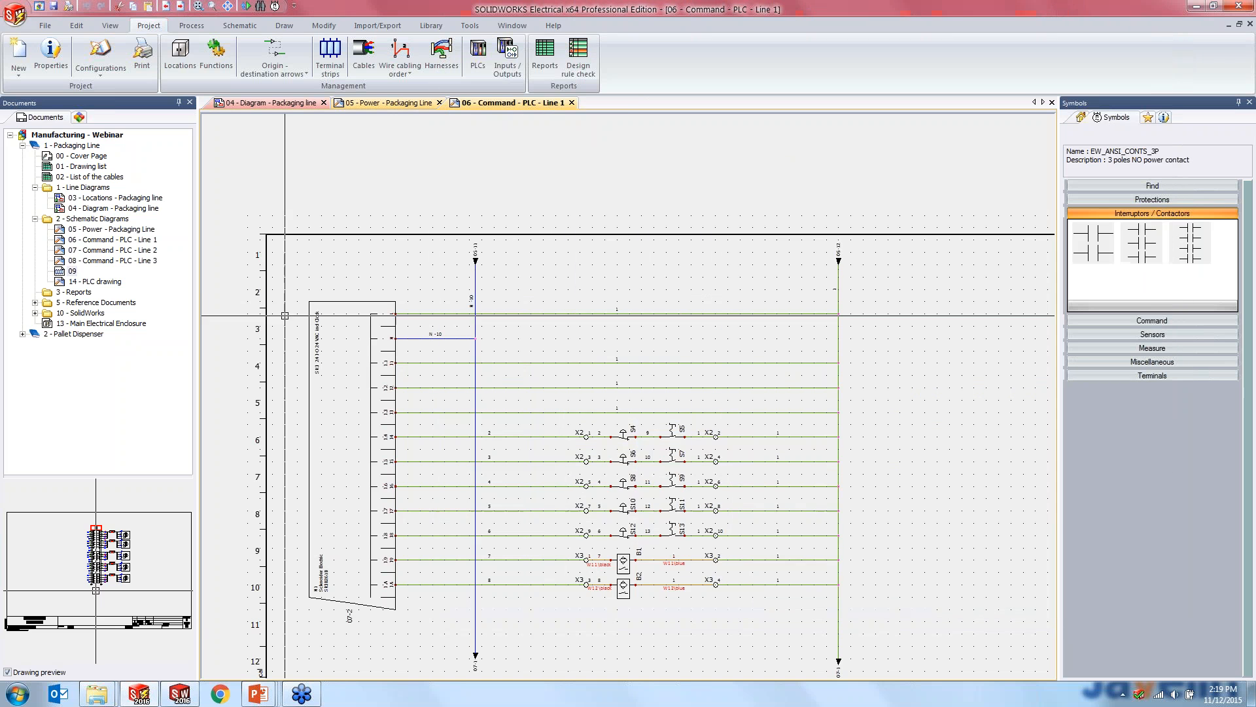
- Open drawing 14 - PLC drawing and examine the wired input and output cards of PLC A1
double_click(91, 281)
scroll(867, 453, down, 2)
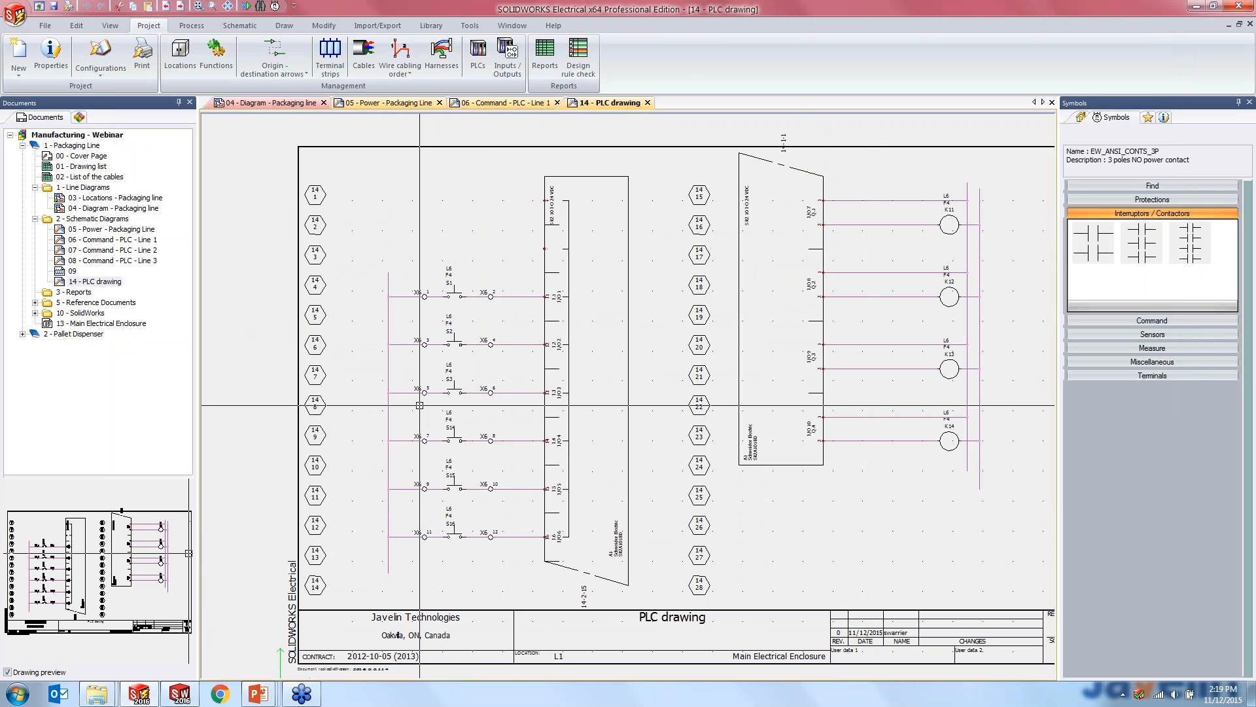
scroll(461, 314, up, 2)
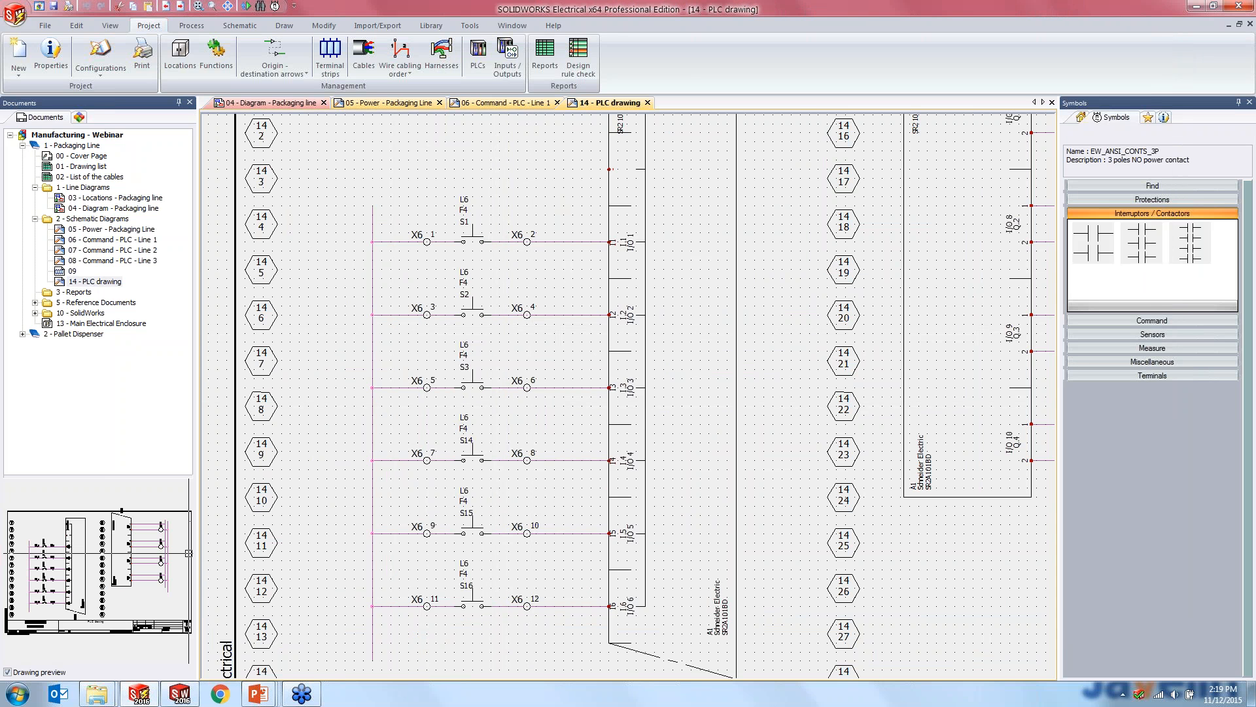
middle_drag(537, 360, 125, 441)
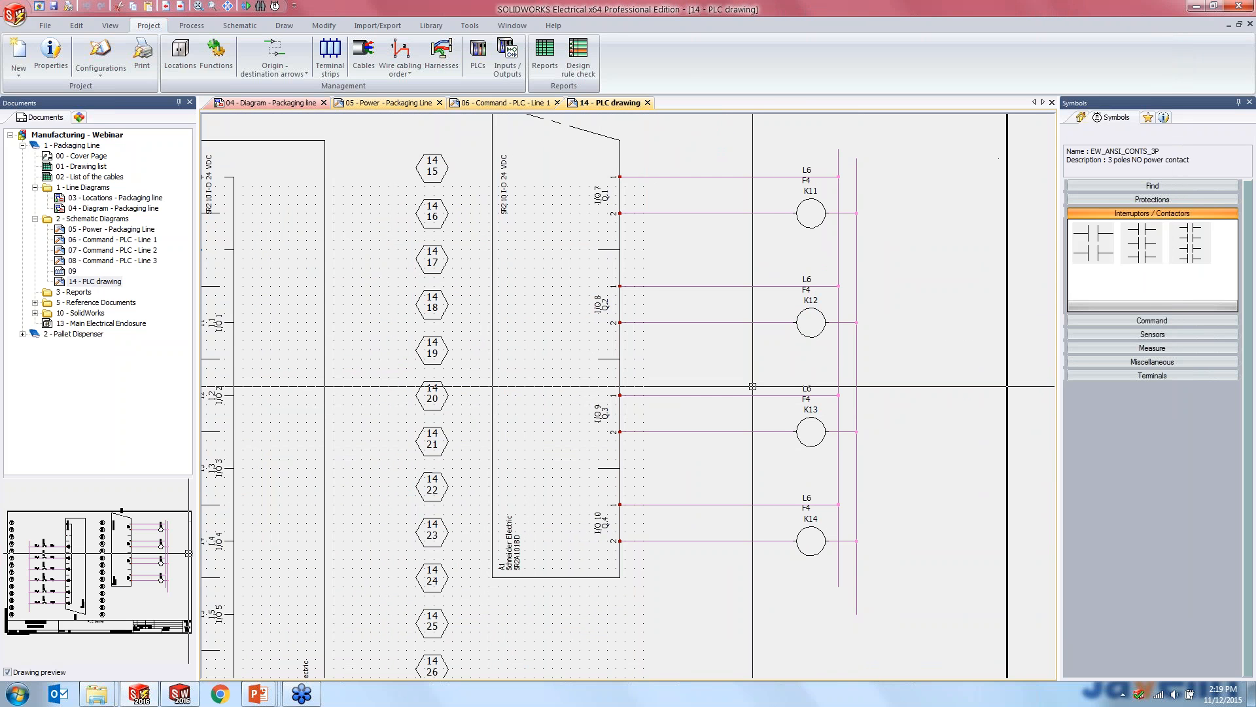
scroll(600, 465, down, 2)
middle_drag(600, 465, 640, 449)
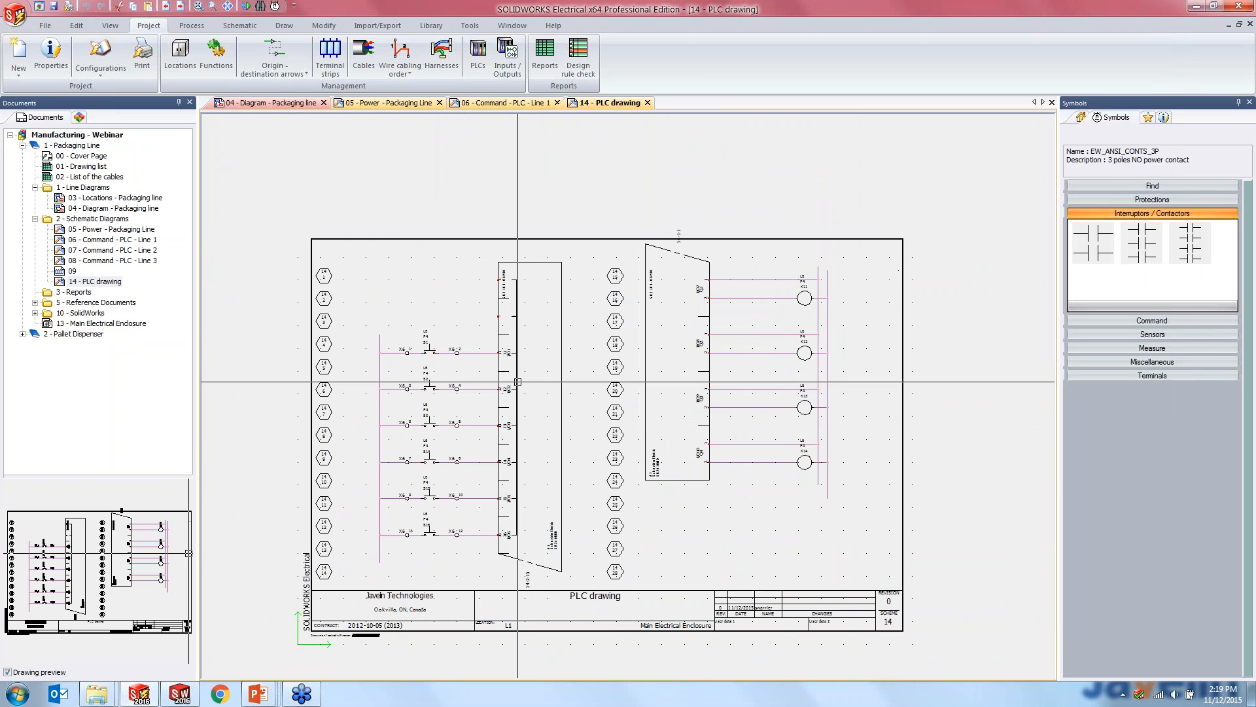
- Add another PLC to the project in the PLCs manager, using the Schneider Electric part SR2A101BD, and show its circuits
click(478, 55)
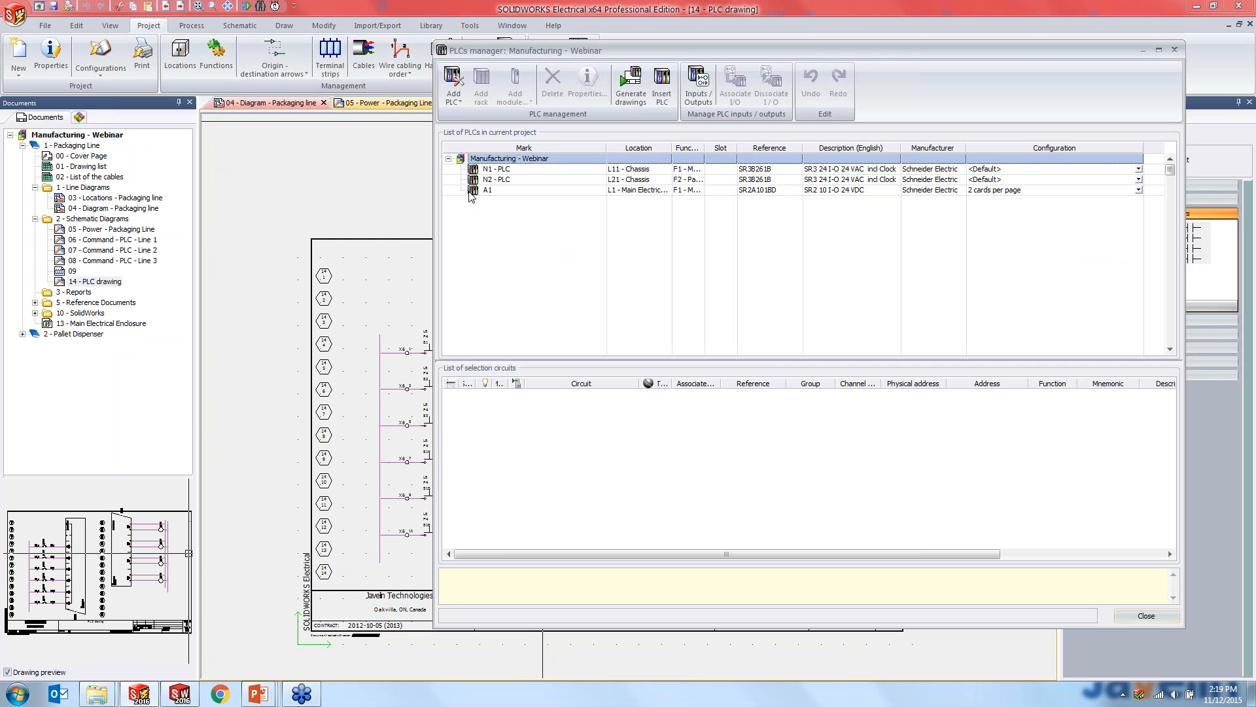
click(454, 85)
click(474, 134)
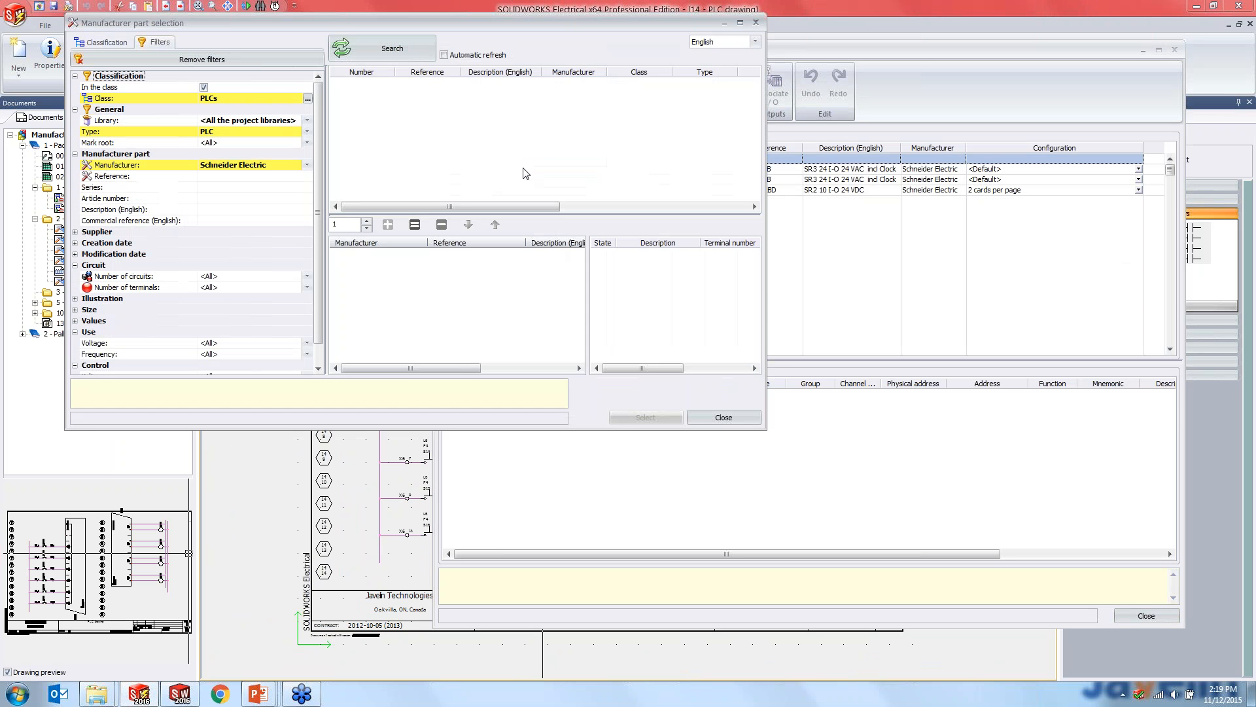
click(393, 49)
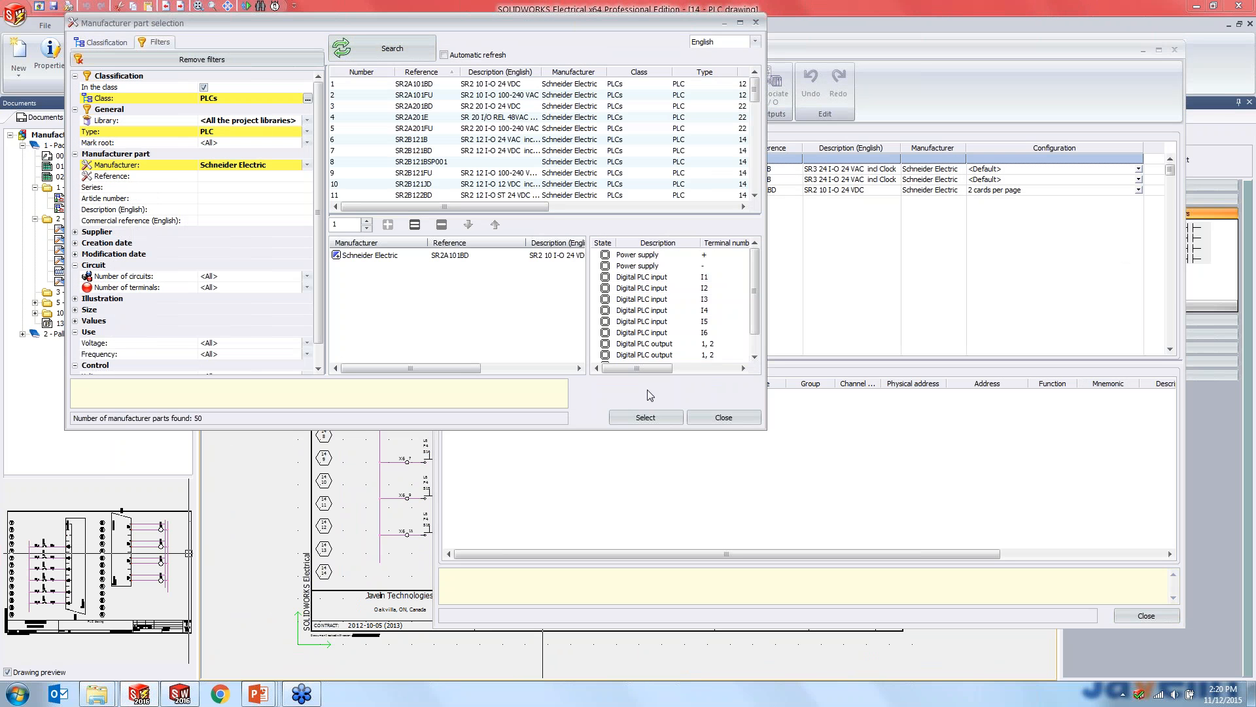
click(645, 417)
click(497, 203)
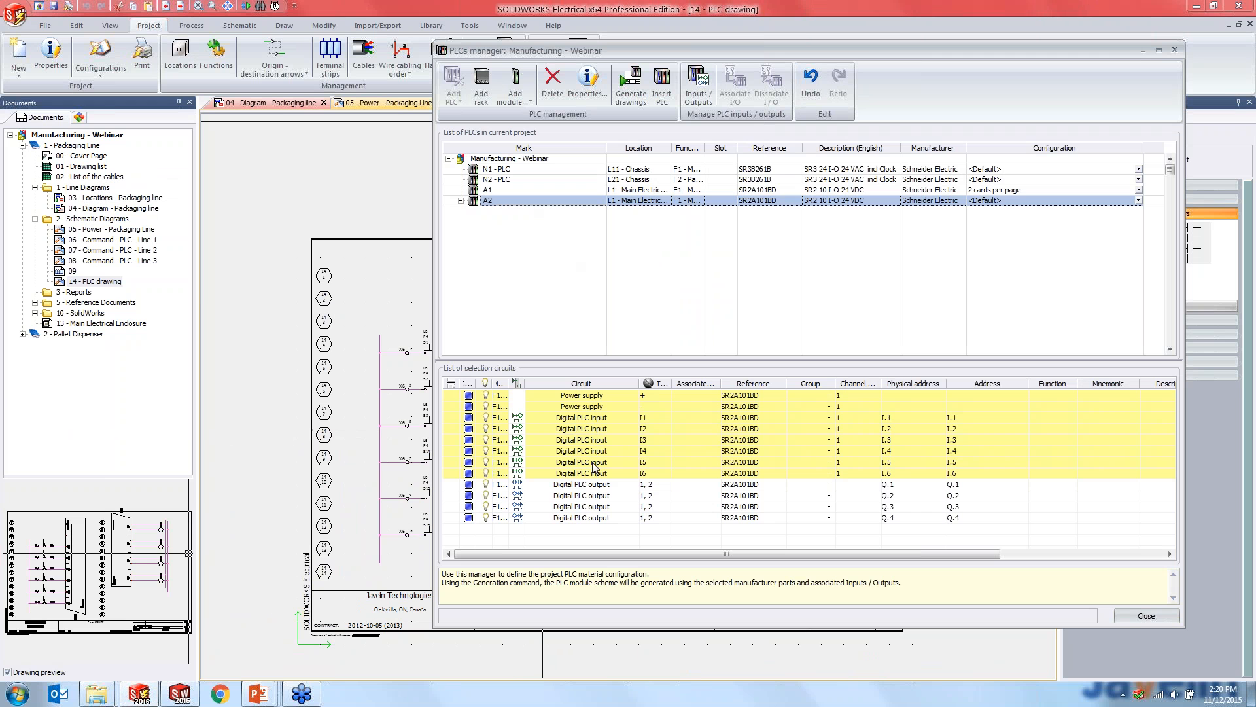
- Create a new schematic drawing in the 2 - Schematic Diagrams folder
right_click(110, 231)
right_click(109, 221)
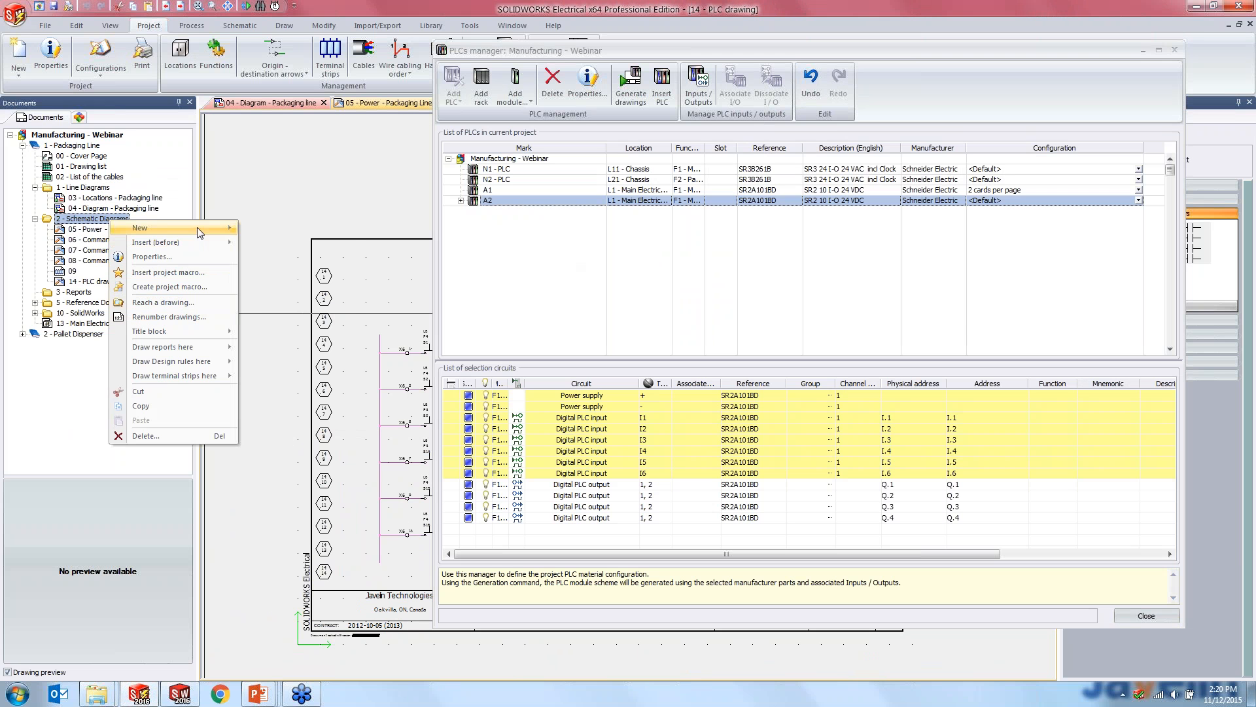
mouse_move(197, 229)
click(276, 260)
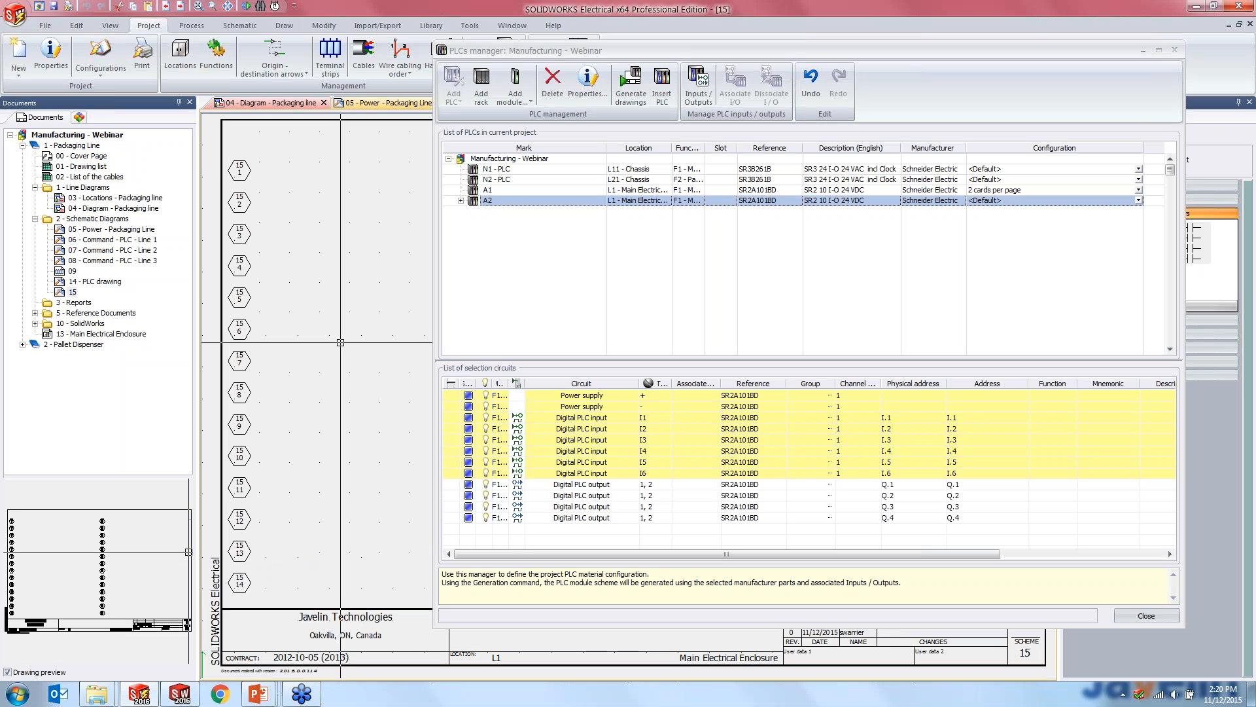
- Insert PLC A2 with the 2 cards per page configuration, placing only channels I3 to I6 between the two line-number columns of drawing 15
right_click(507, 205)
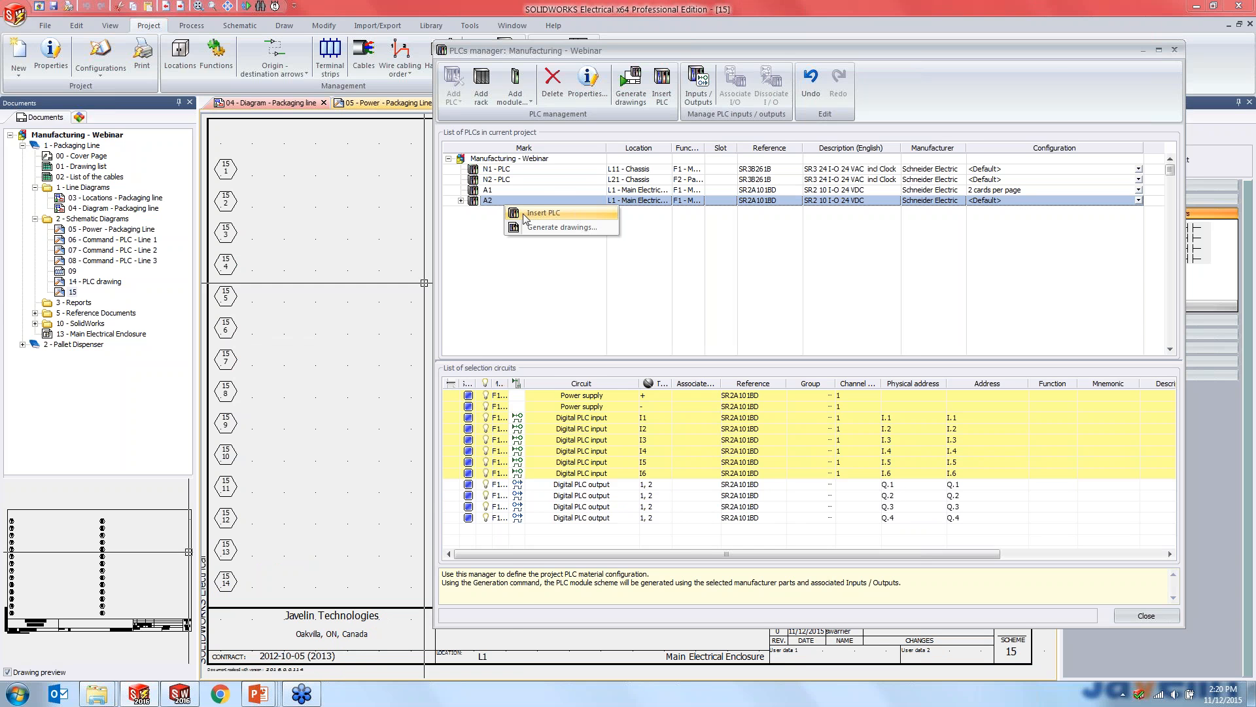
click(524, 214)
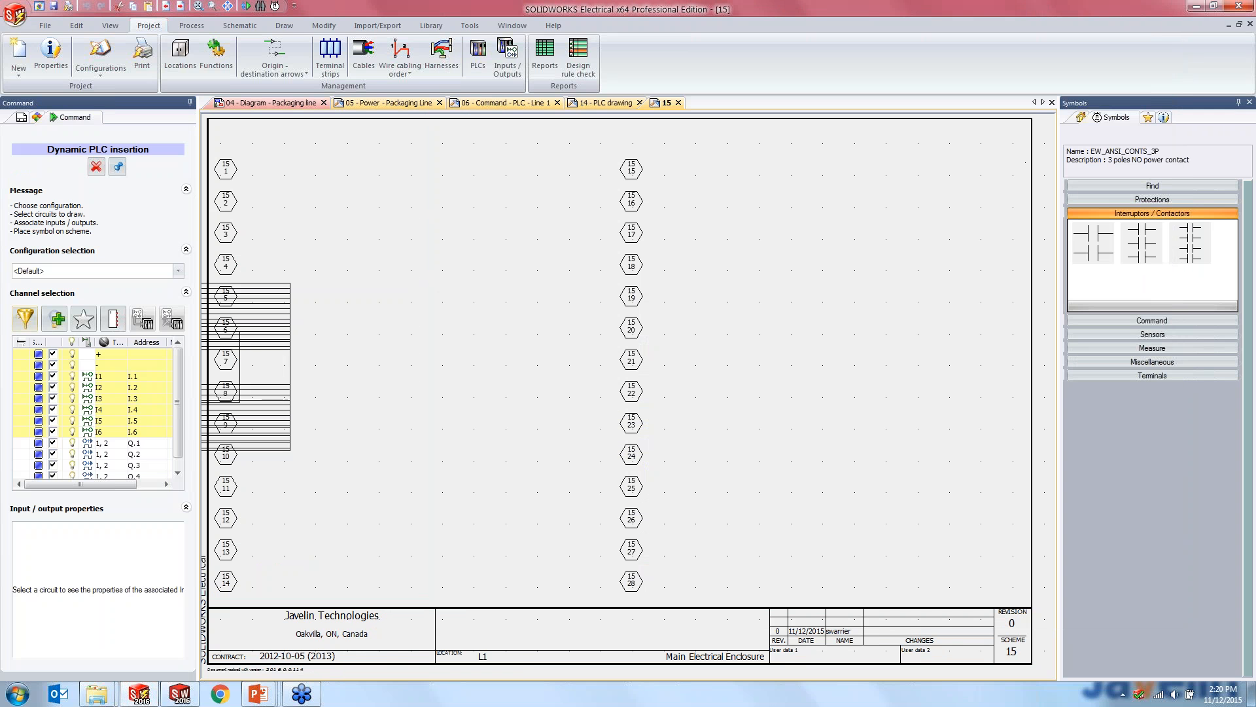
click(177, 271)
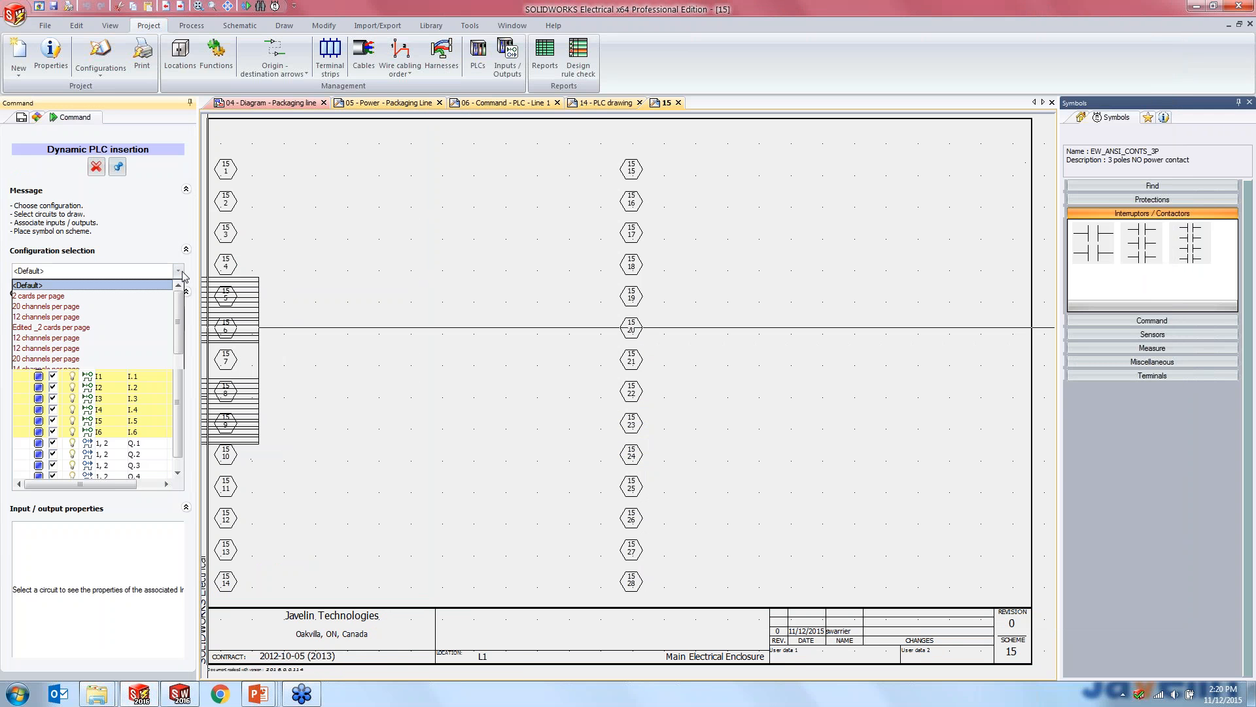
click(134, 296)
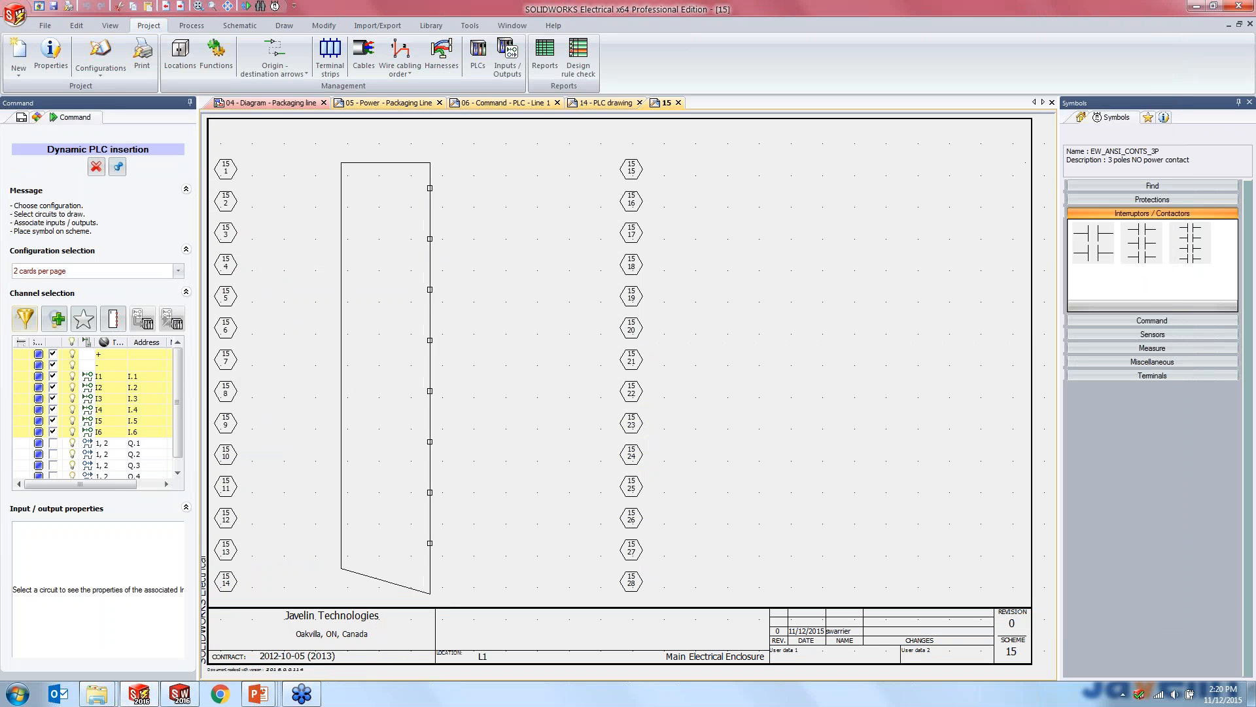
click(52, 354)
click(53, 365)
click(53, 377)
click(52, 387)
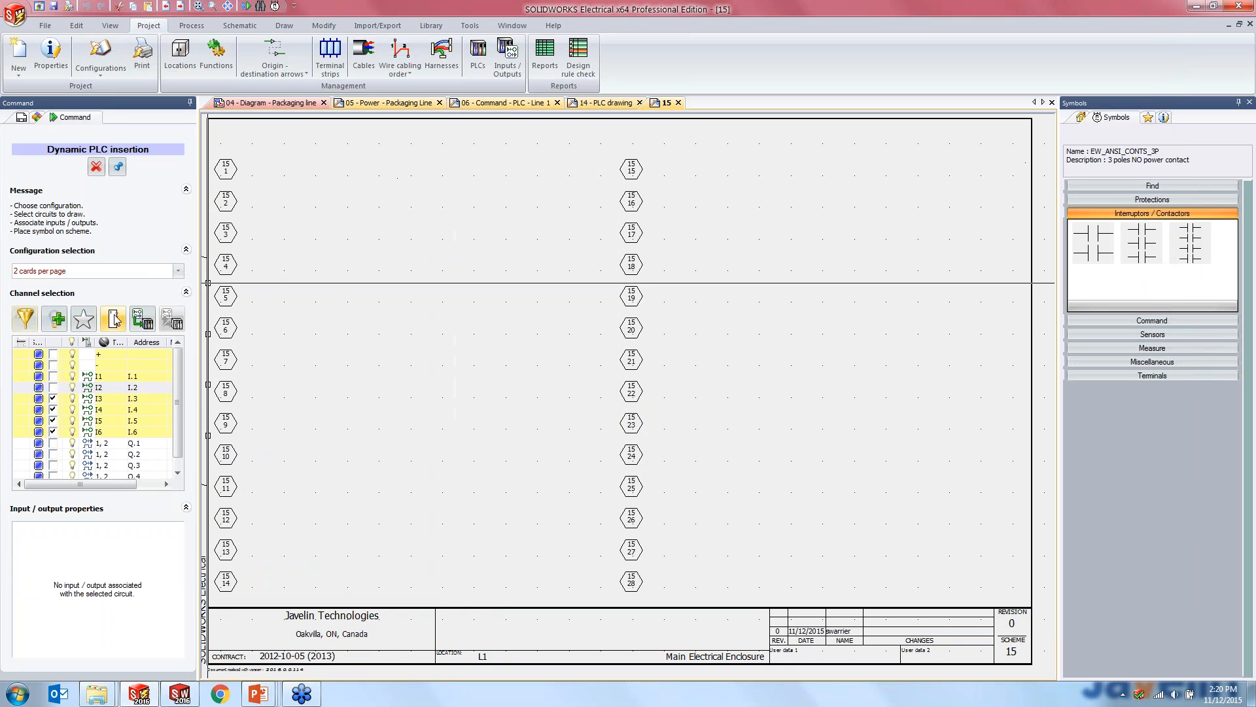
click(493, 207)
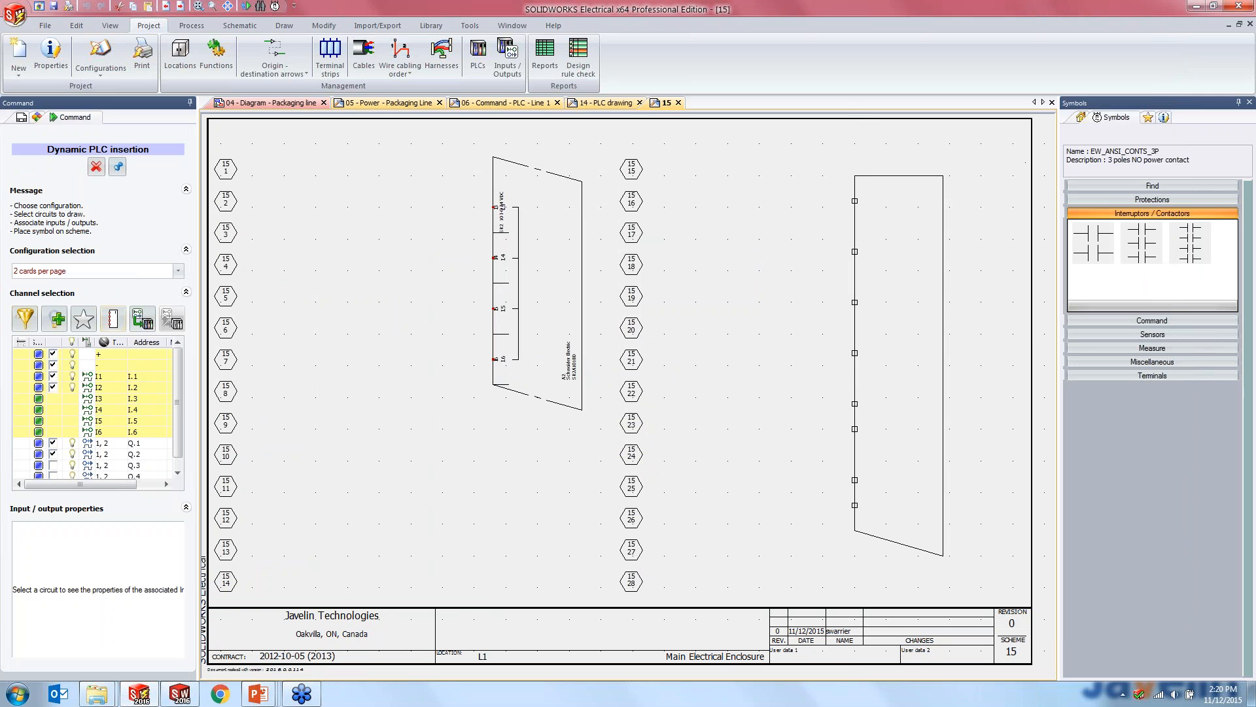
- Place A2's second block with the power supply, I1, I2, Q.1 and Q.2 beyond drawing 15's second line-number column, and end the insertion
click(868, 188)
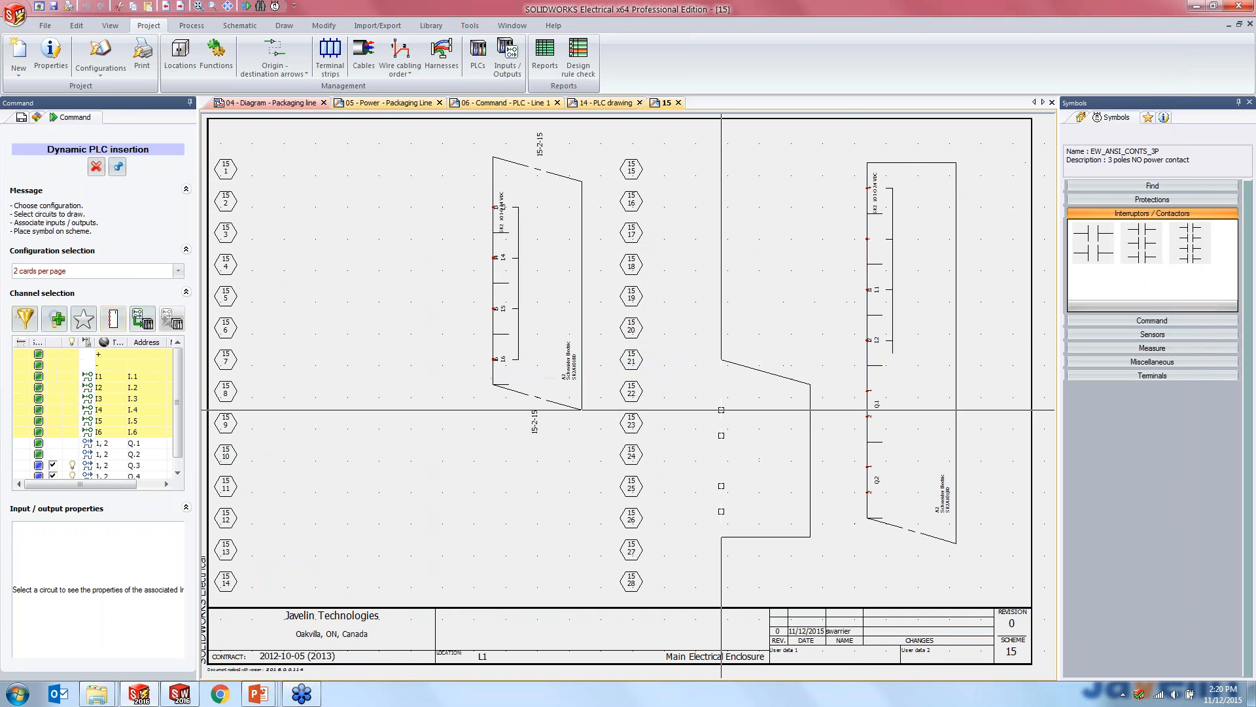
key(Escape)
scroll(543, 334, up, 2)
middle_drag(543, 334, 517, 460)
scroll(520, 458, down, 3)
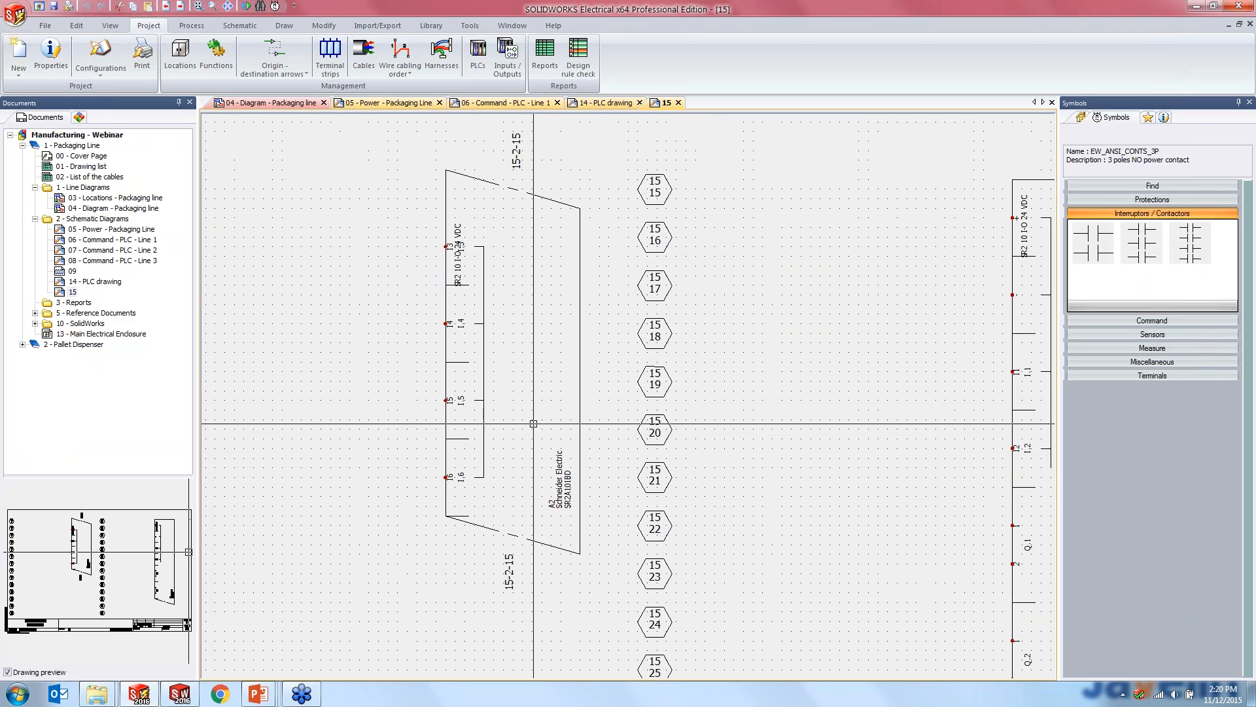
- Close drawing 15 and switch to the PowerPoint slide show
click(679, 103)
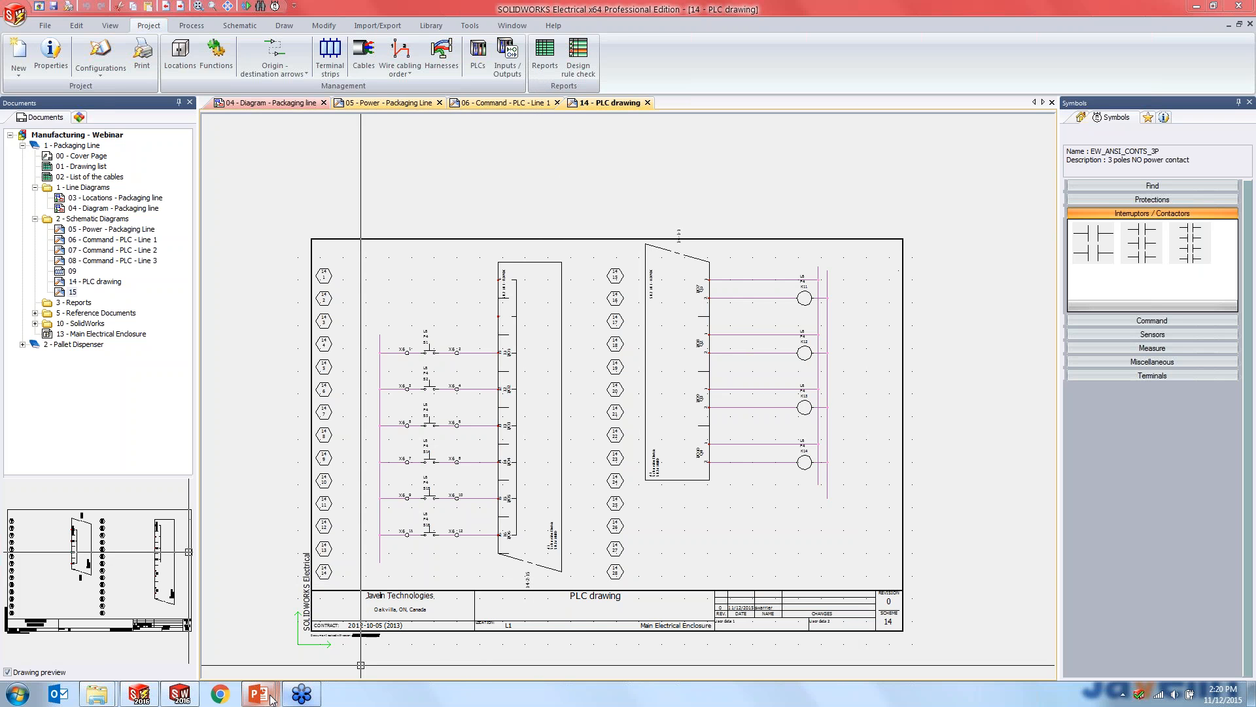
mouse_move(258, 693)
click(370, 627)
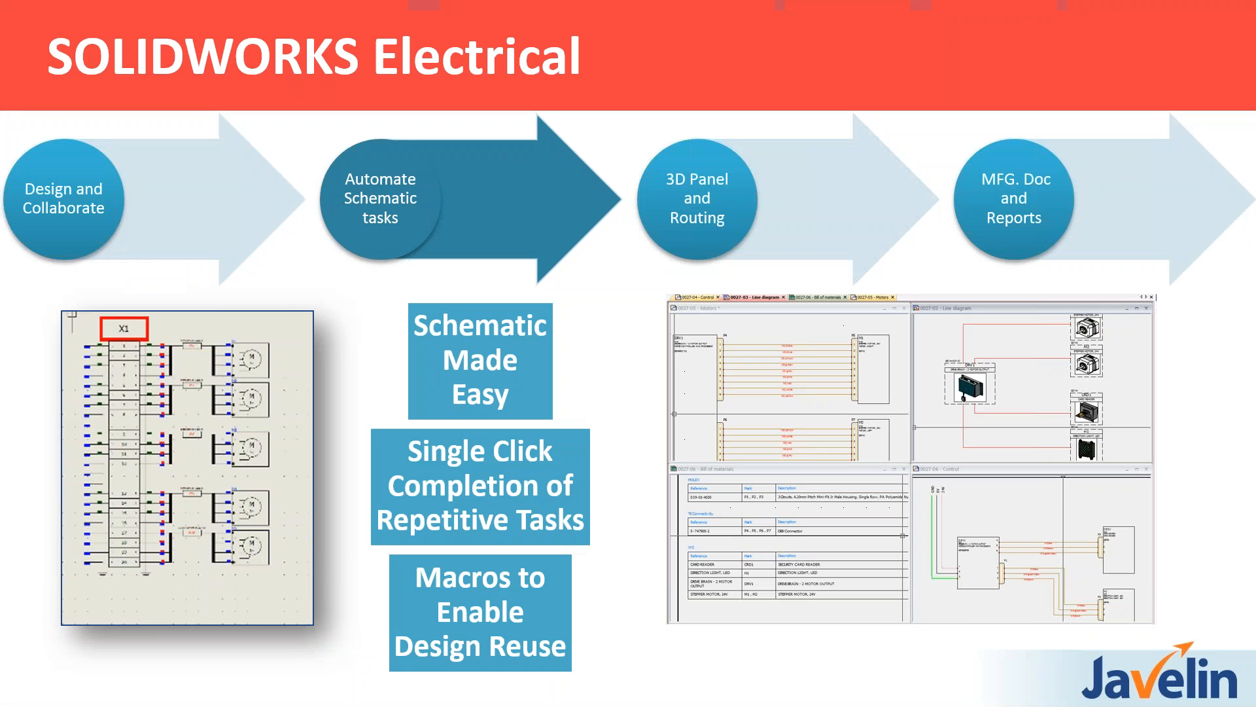
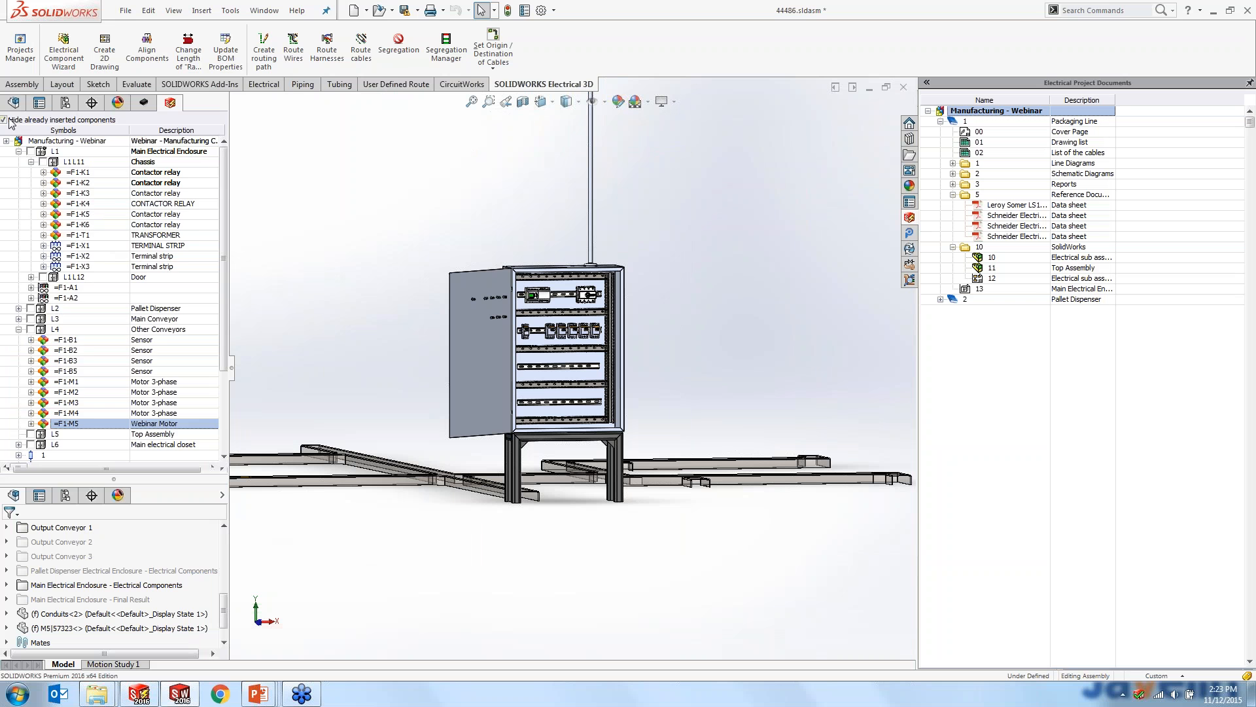
- Start a joint 3D insertion of contactor relays K1 to K6 from chassis L1L11 of the main electrical enclosure
click(18, 151)
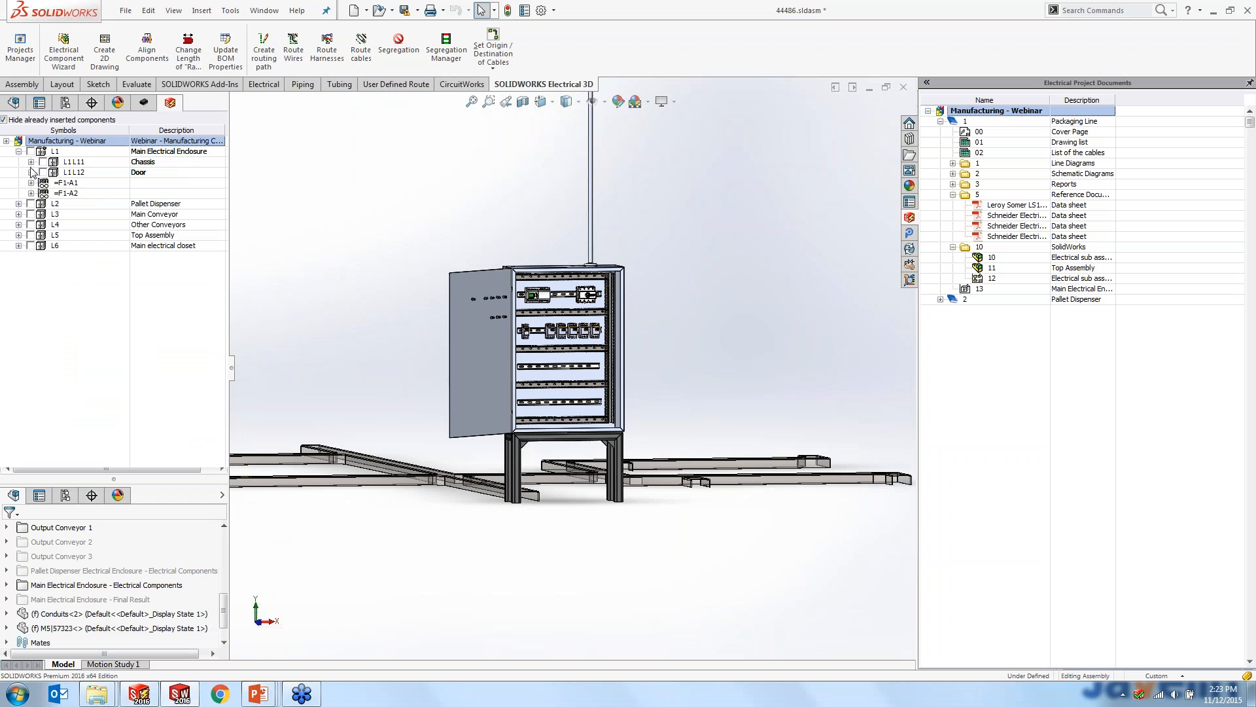
click(31, 162)
middle_drag(705, 372, 665, 388)
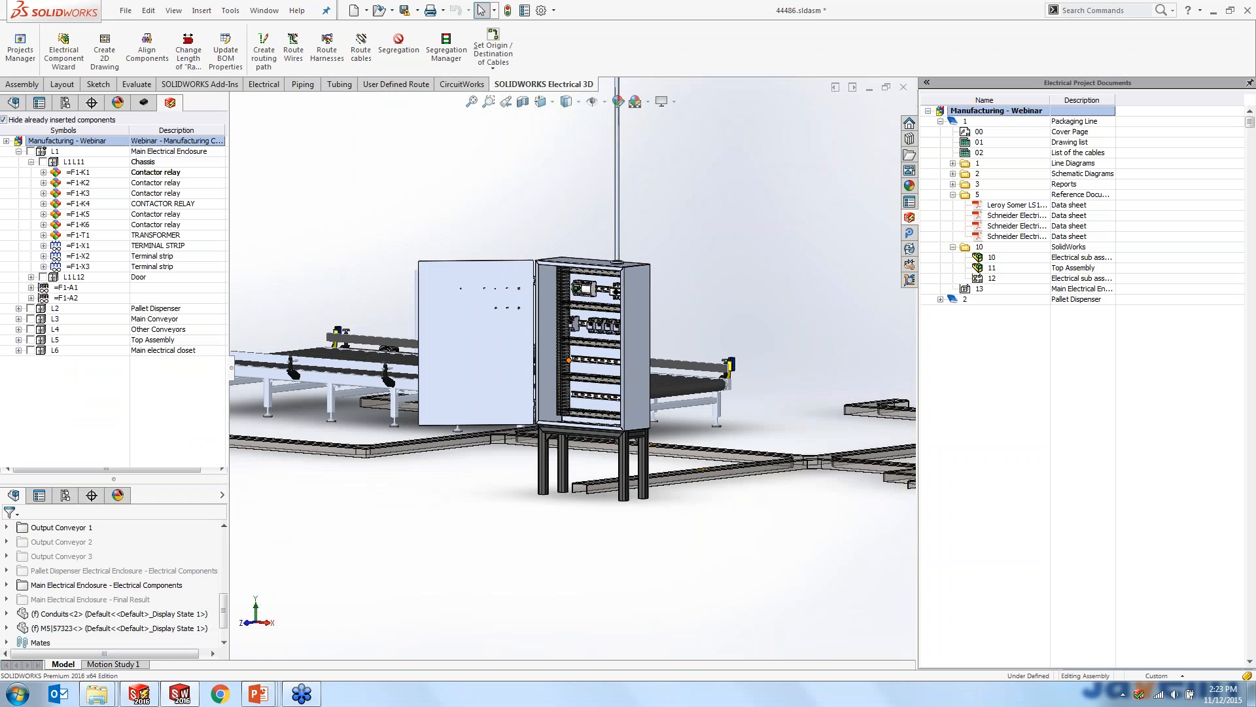
scroll(734, 415, down, 4)
middle_drag(735, 415, 769, 376)
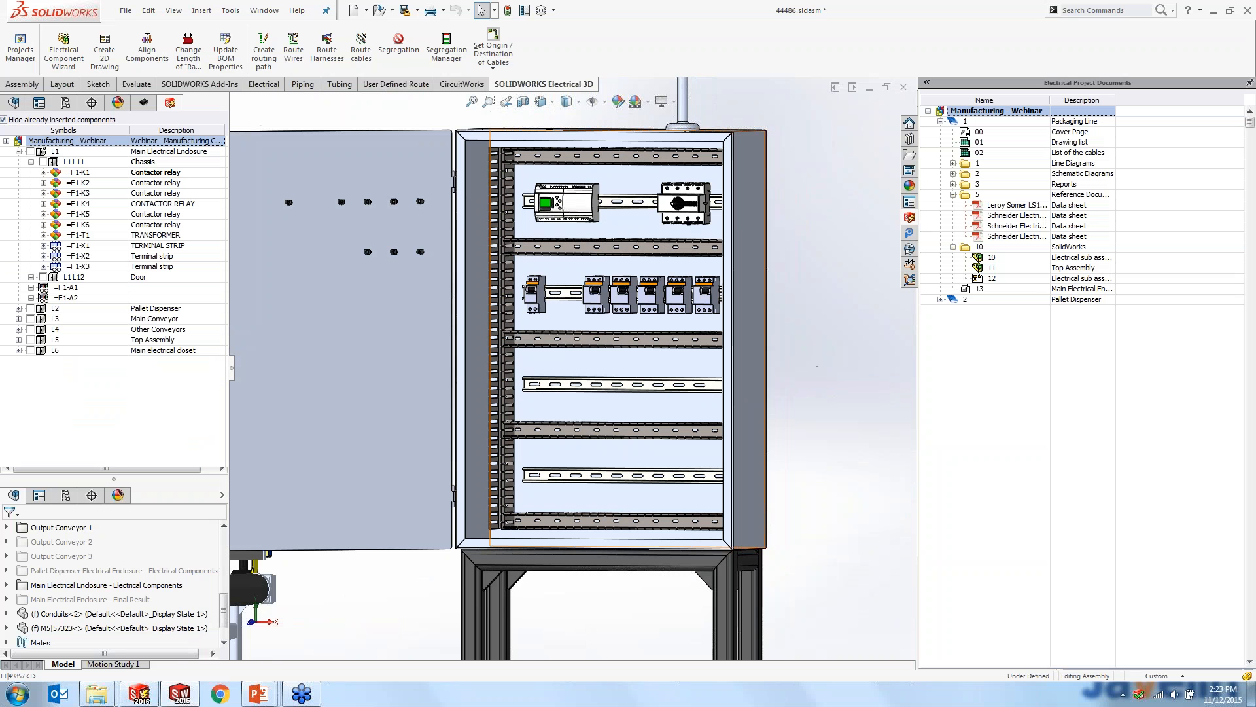
click(100, 173)
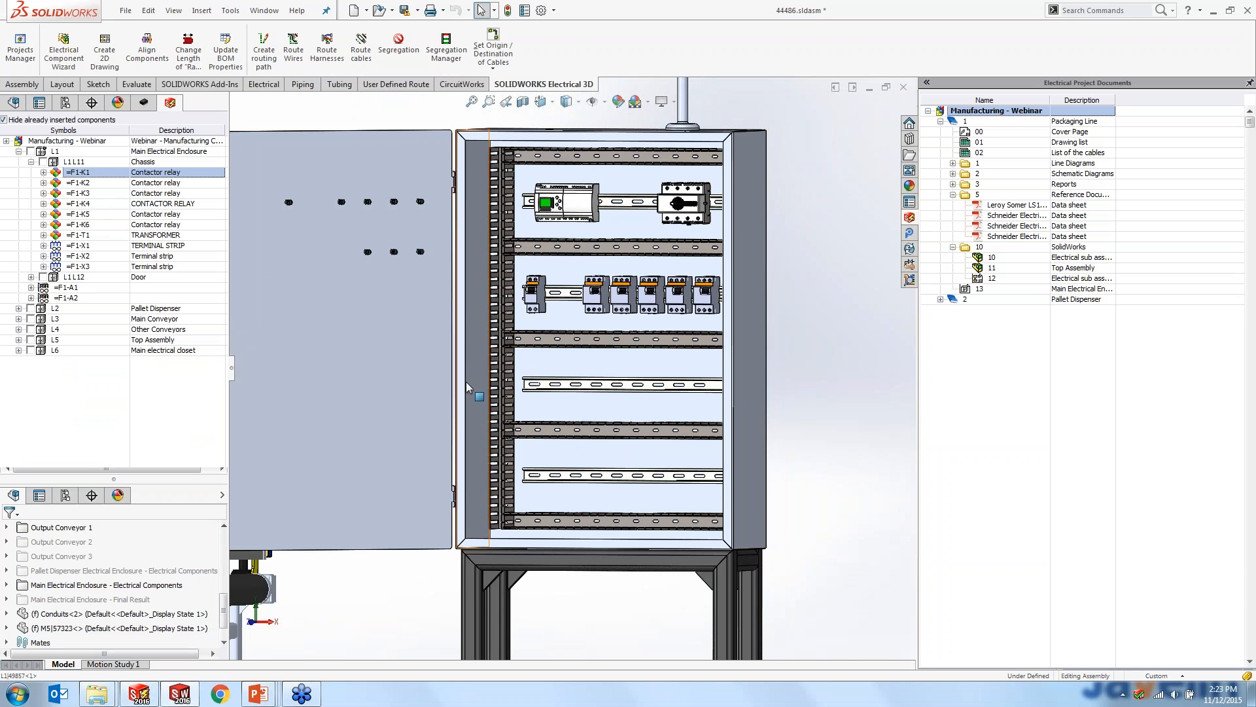
shift+click(91, 224)
right_click(91, 224)
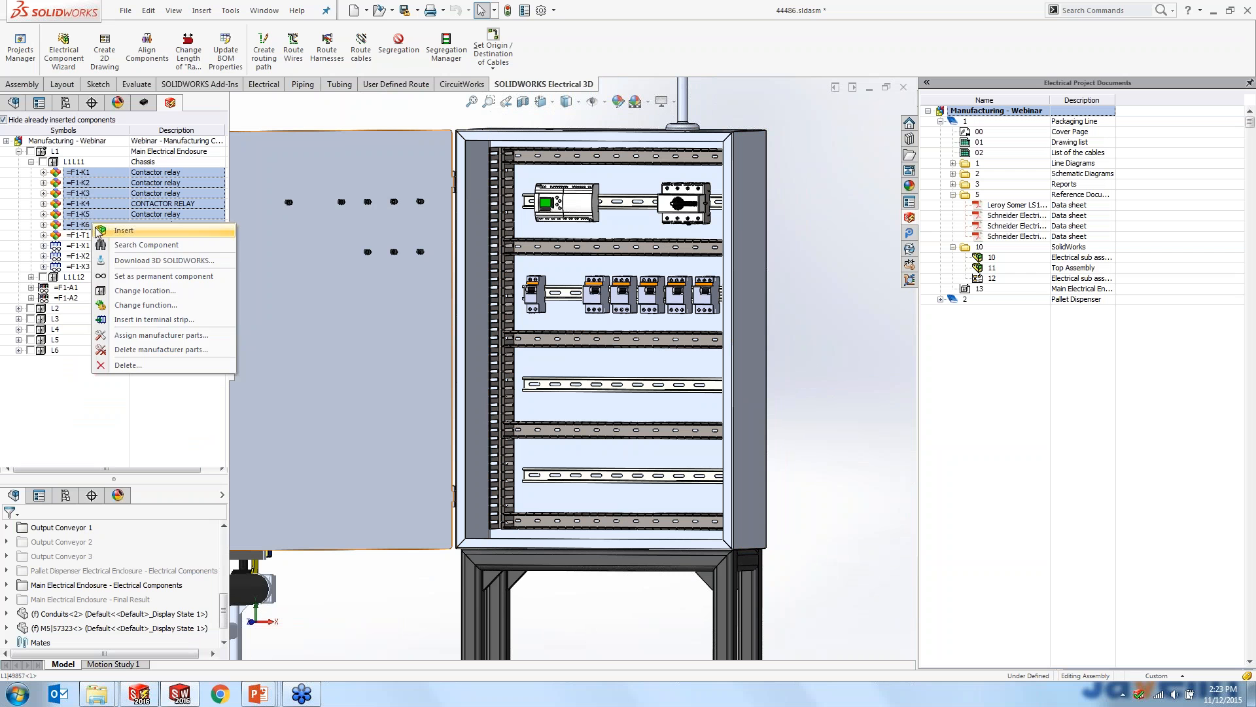
click(97, 230)
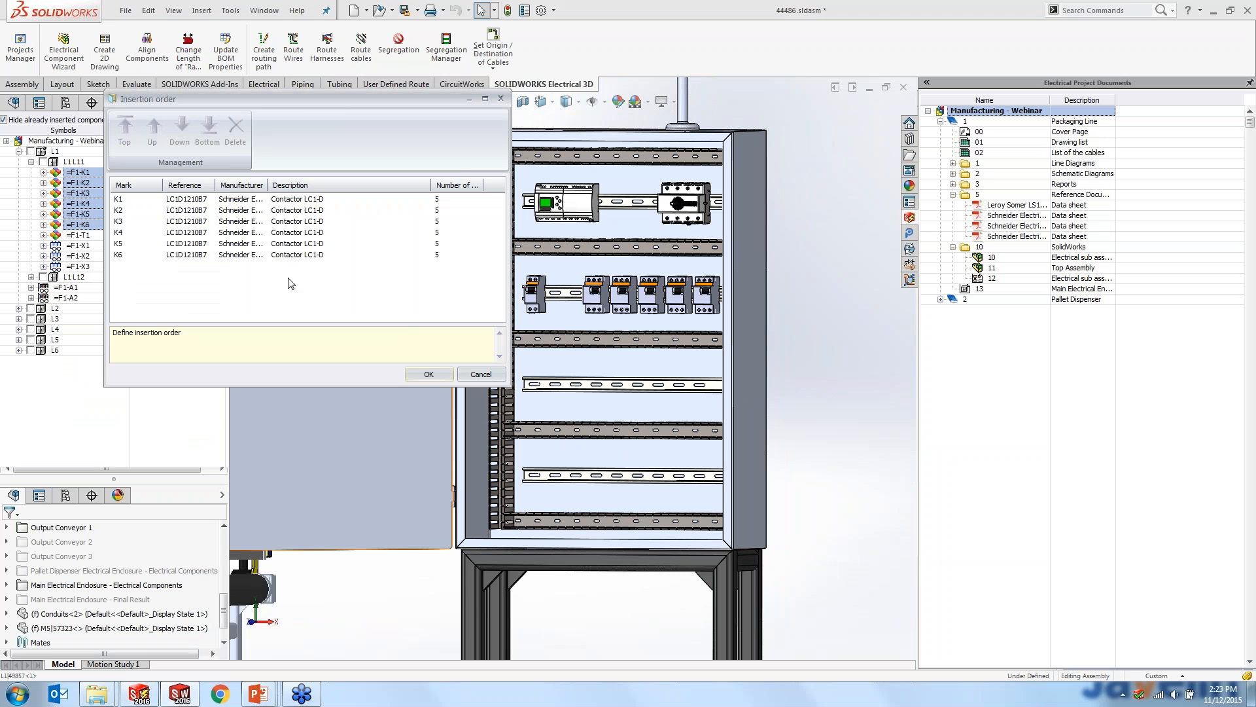
drag(189, 103, 402, 173)
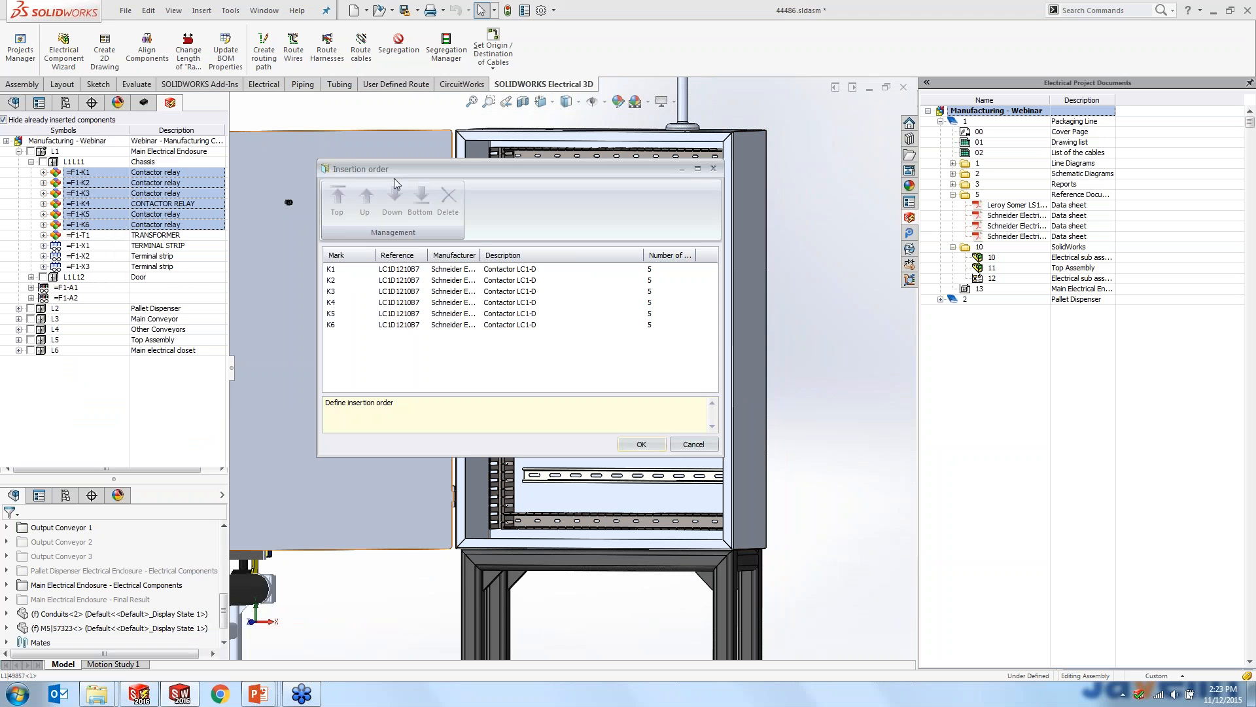
- Set the contactors' insertion order to K1, K4, K2, K3, K6, K5 and accept it
click(377, 280)
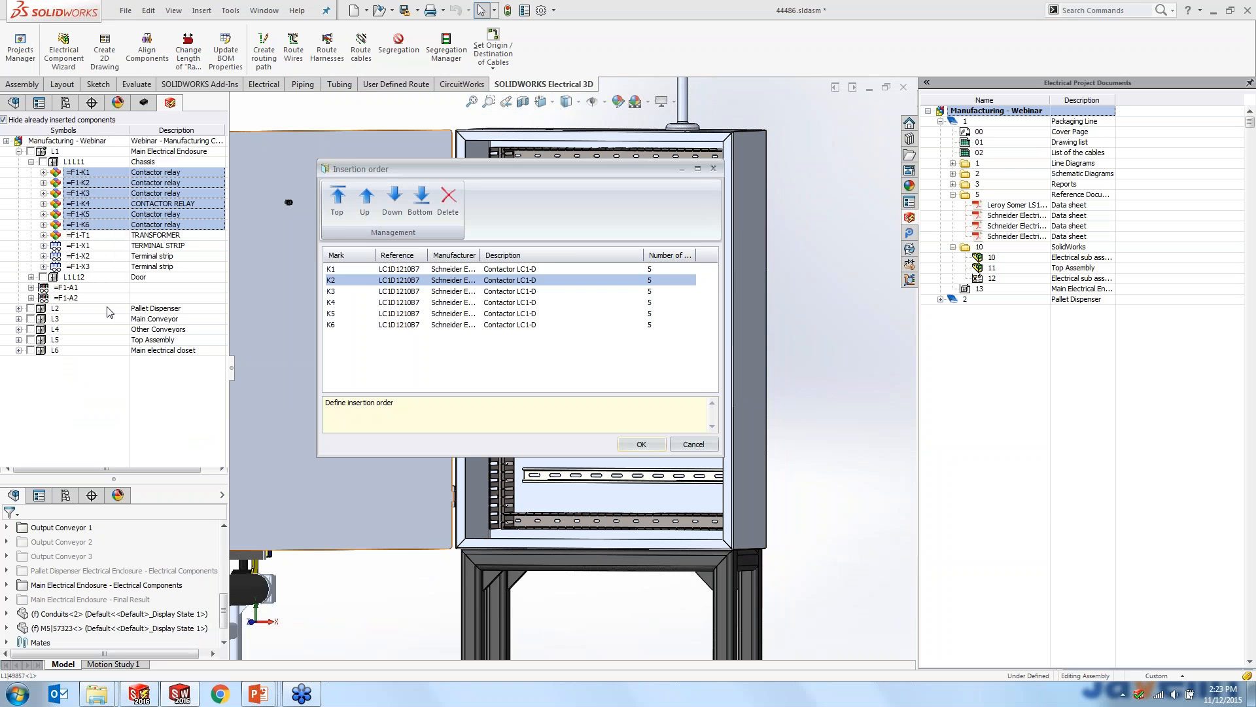
click(352, 302)
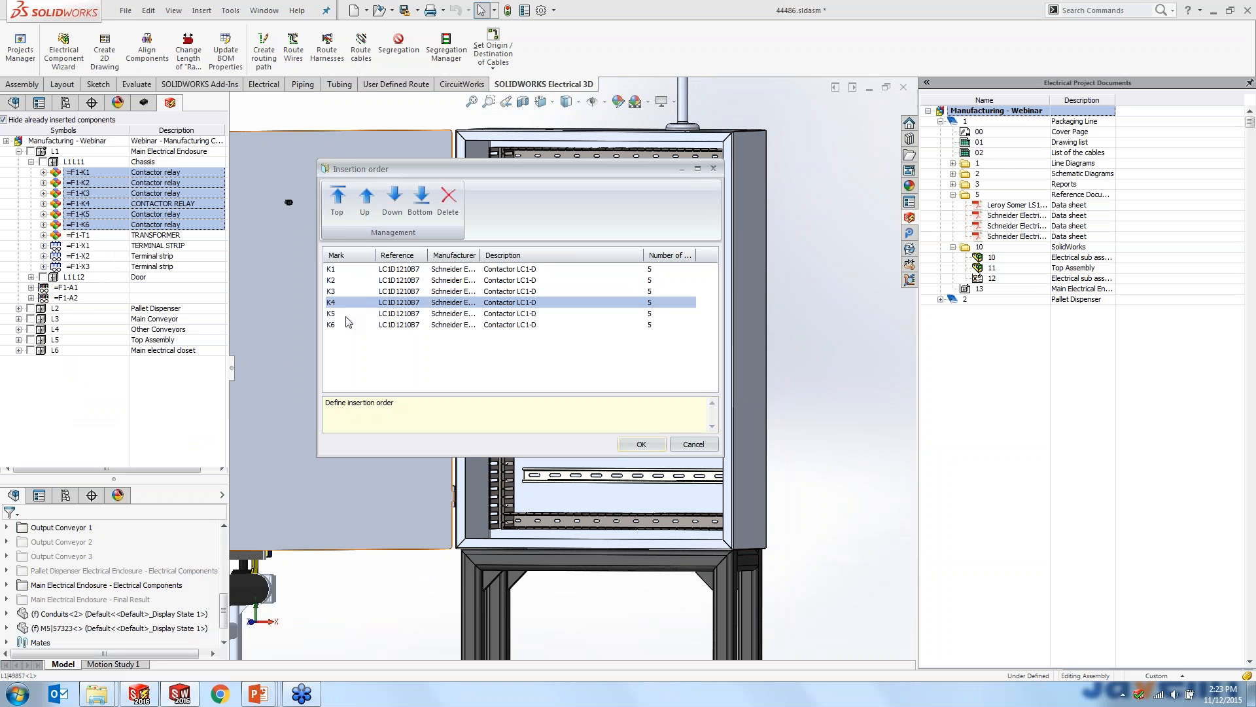
click(365, 196)
click(365, 196)
click(342, 306)
click(342, 324)
click(364, 203)
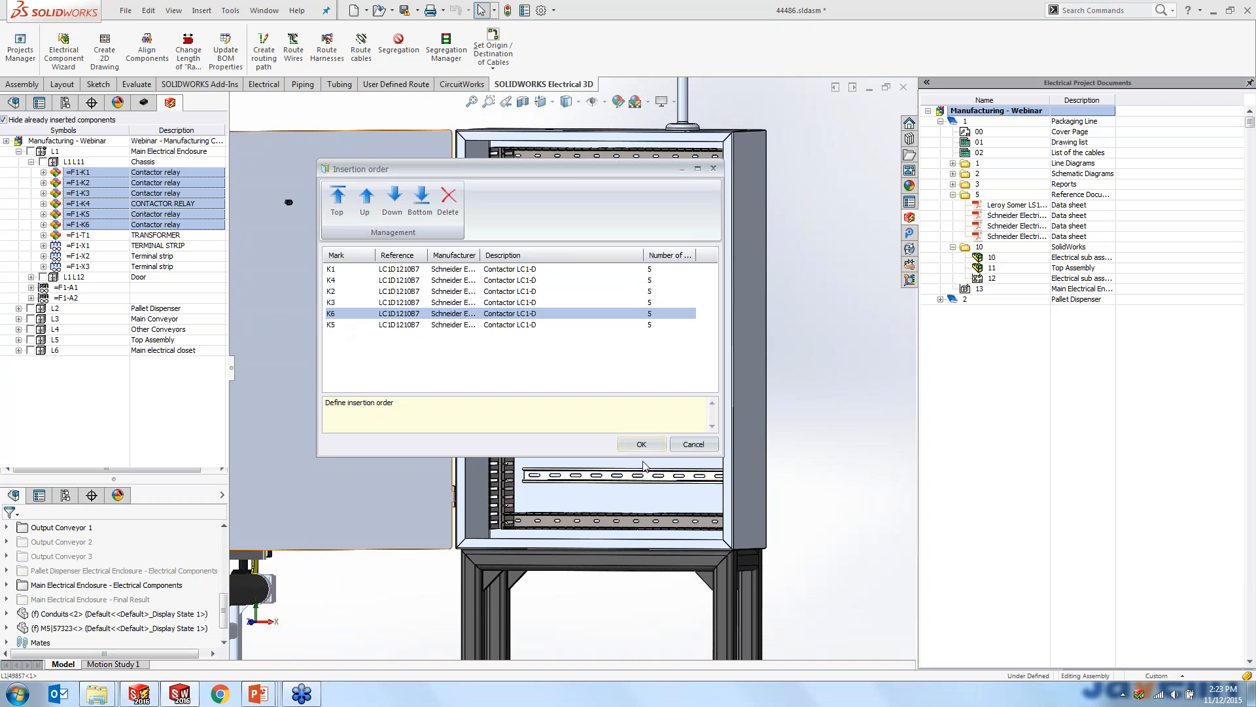
click(646, 448)
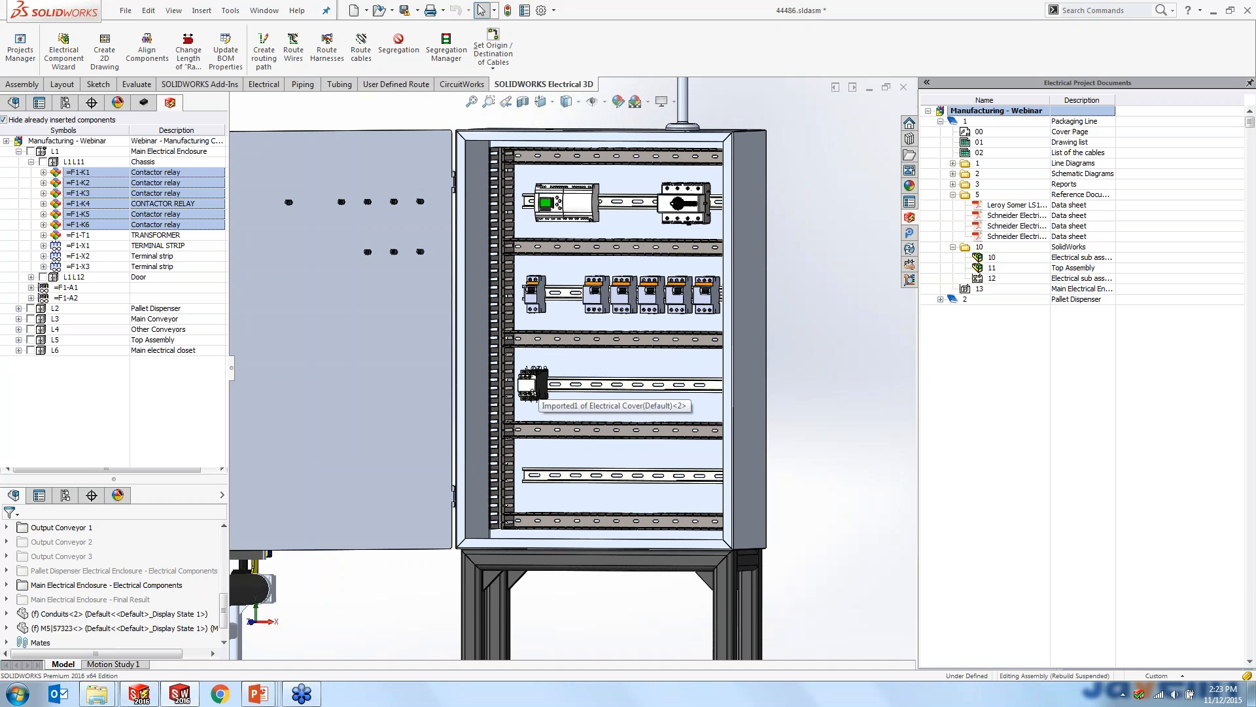
- Place the first contactor at the start of the enclosure's empty third rail and insert the others to its right with 6.35 mm spacing
click(547, 408)
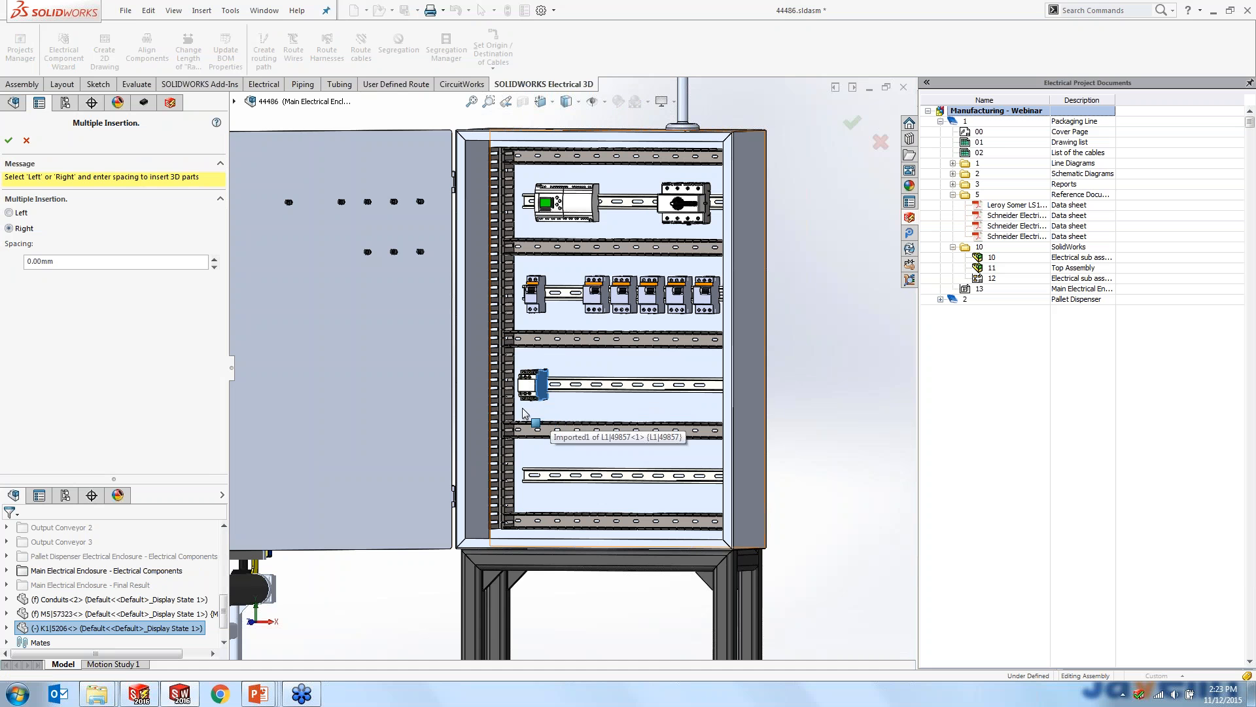
click(63, 260)
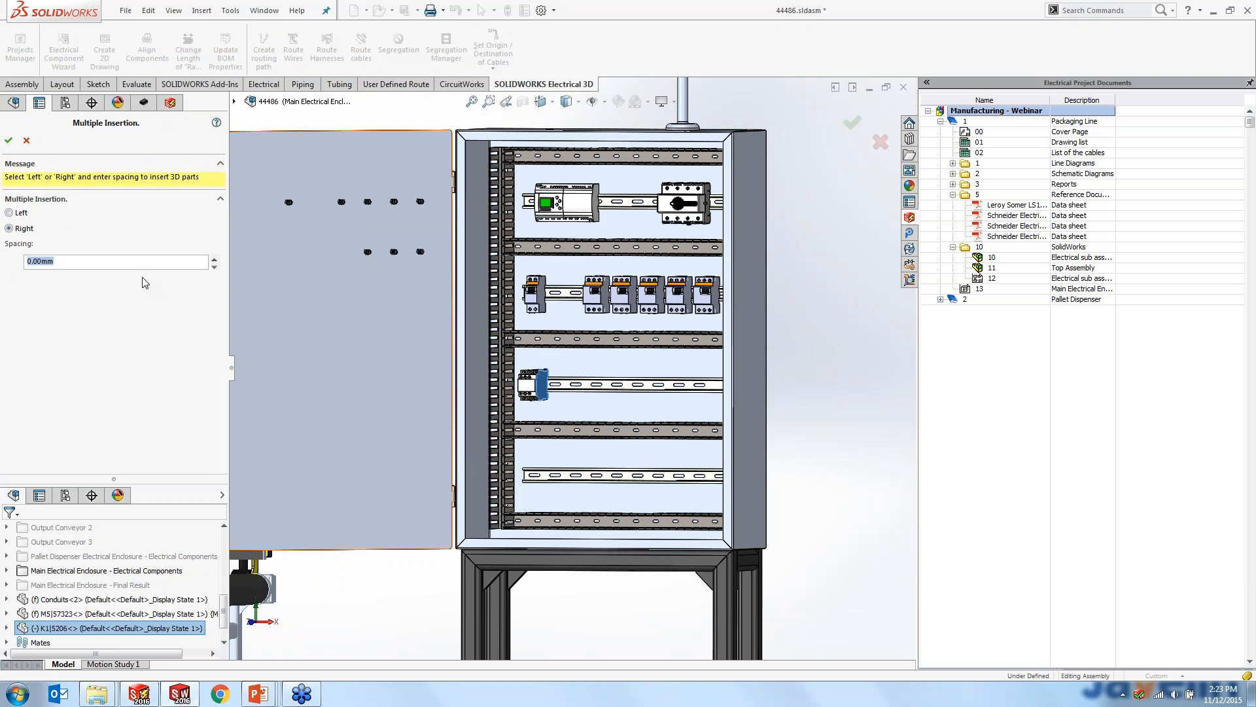
text(0.25)
key(Tab)
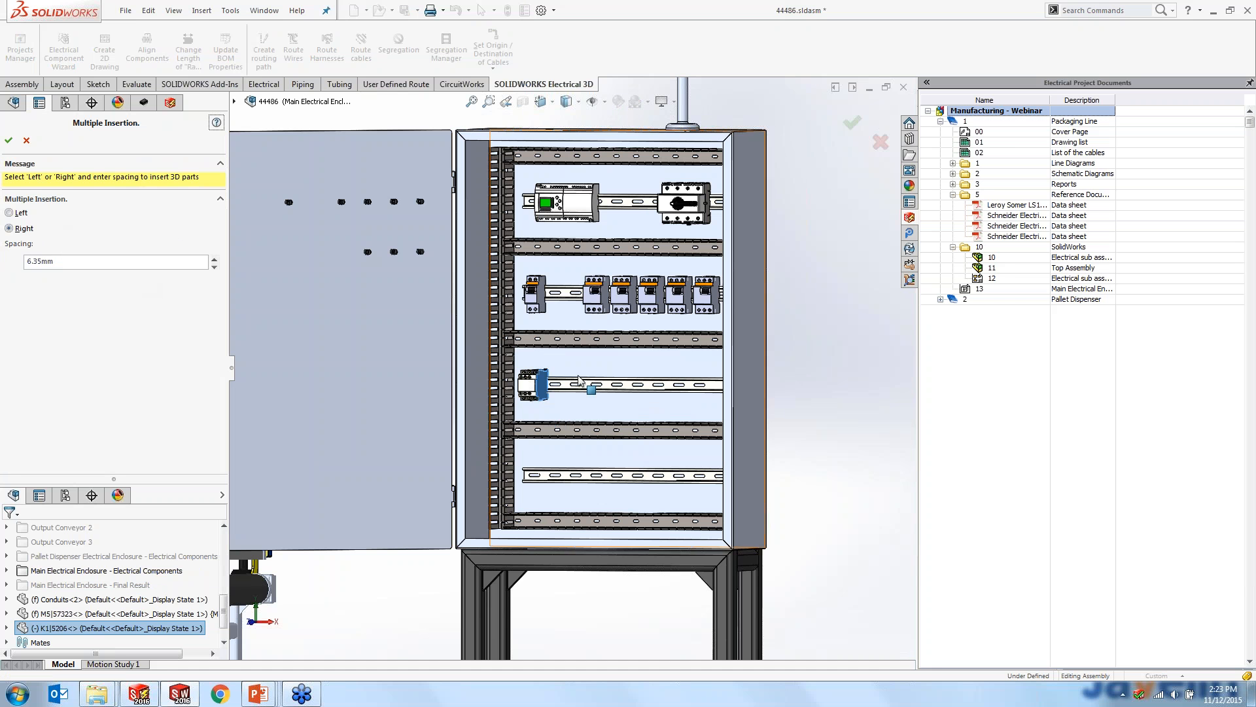
click(9, 139)
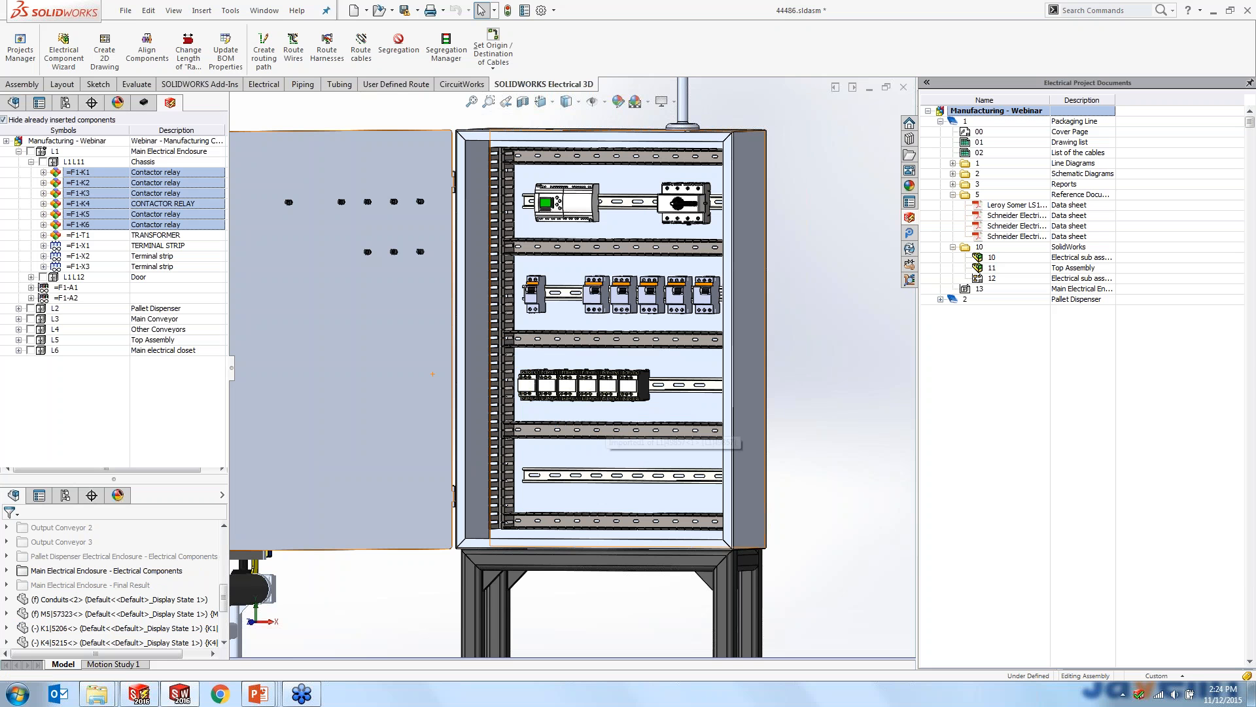
- Insert T1's bell safety transformer 004241 on the third rail, beyond the row of contactors
scroll(663, 419, up, 3)
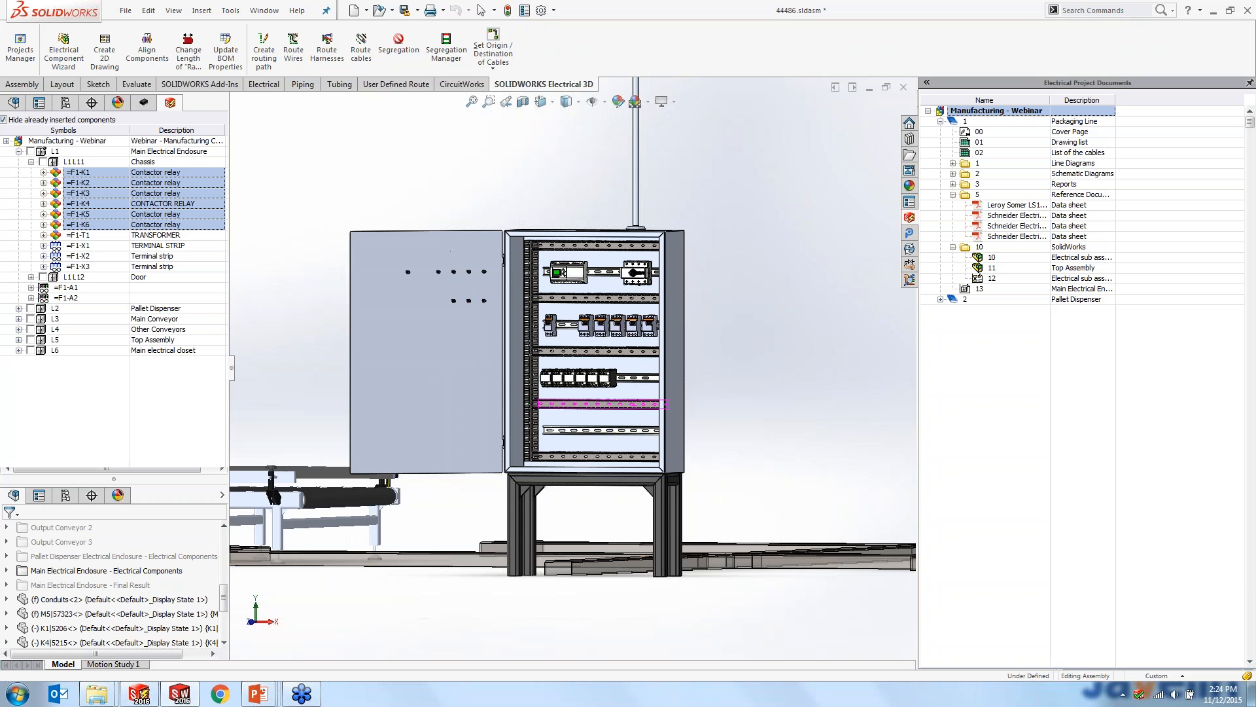
middle_drag(650, 421, 662, 426)
scroll(578, 344, down, 3)
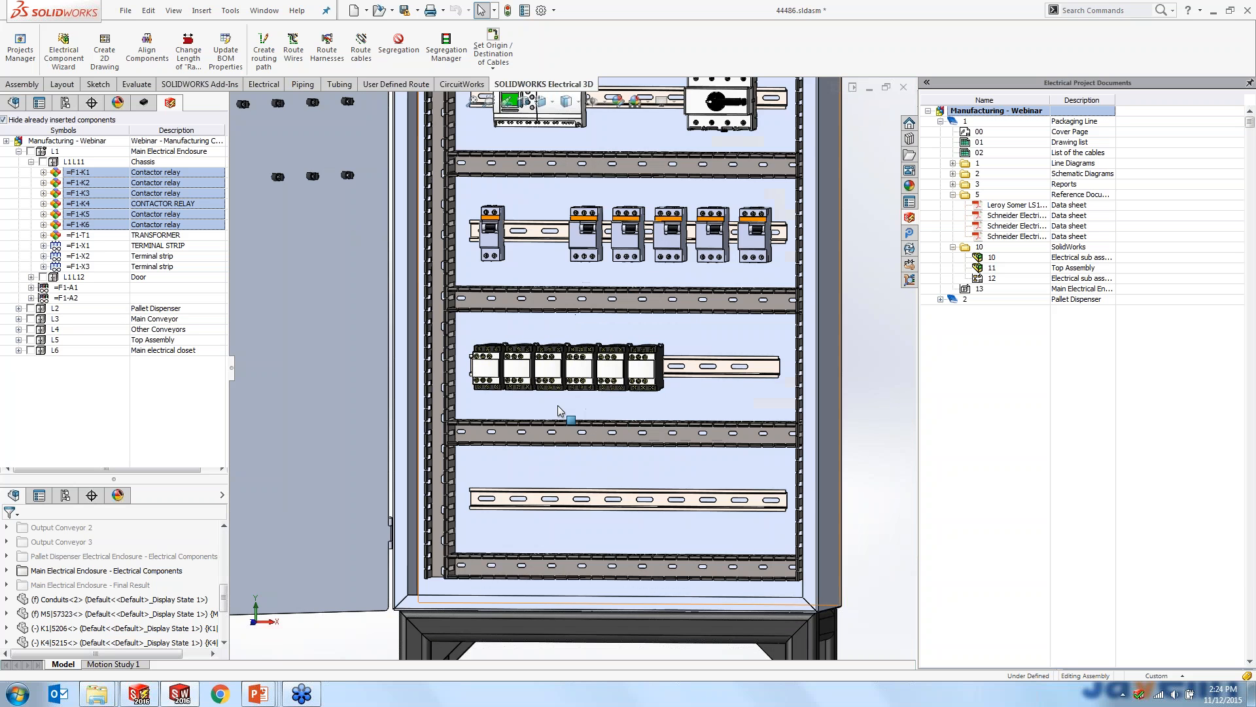
scroll(534, 361, down, 2)
mouse_move(547, 363)
mouse_down()
mouse_move(568, 367)
mouse_move(549, 363)
mouse_up()
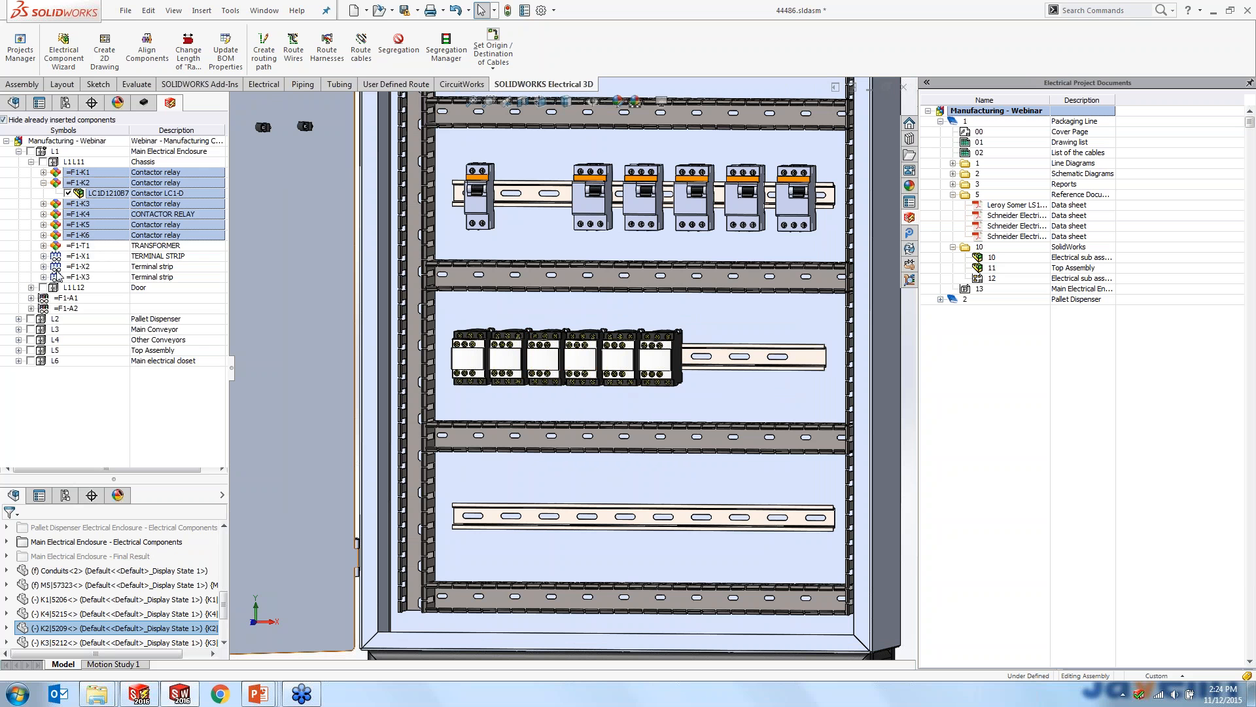
click(43, 246)
right_click(106, 259)
click(117, 267)
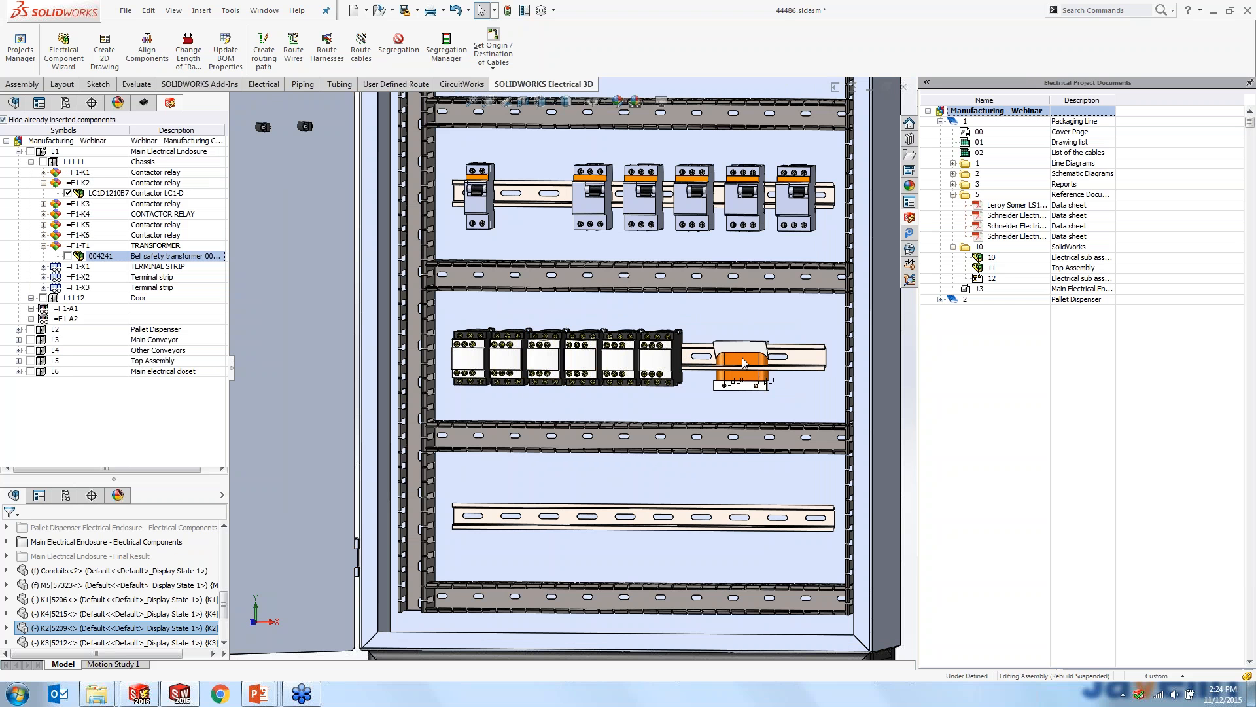
click(724, 380)
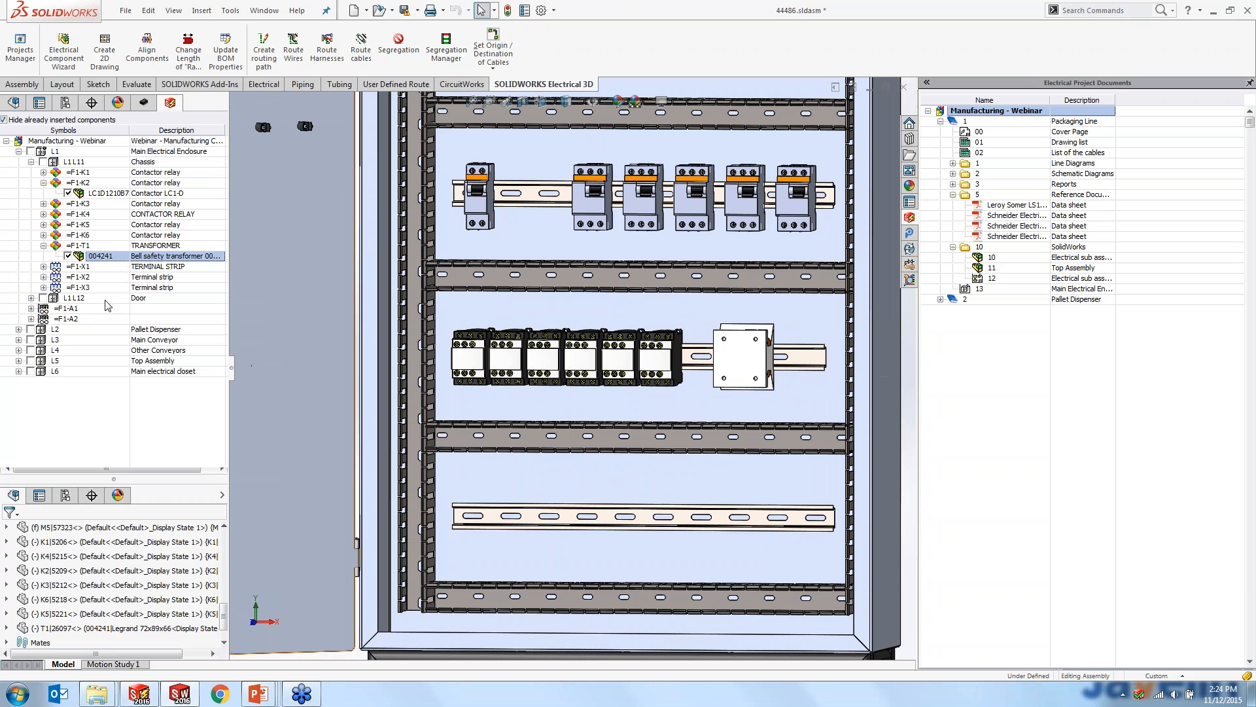
- Insert the terminals of strip X1 from the middle of the lowest rail, running to the right with 0 mm spacing
click(43, 267)
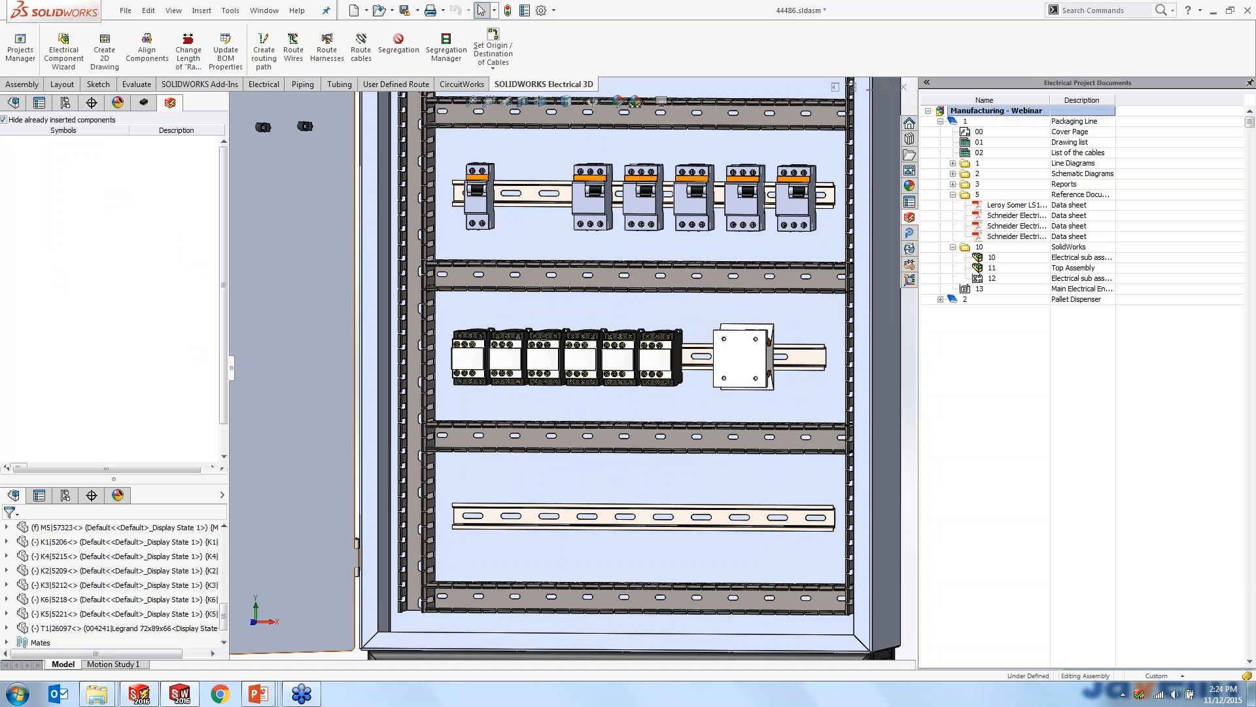
click(89, 266)
right_click(88, 267)
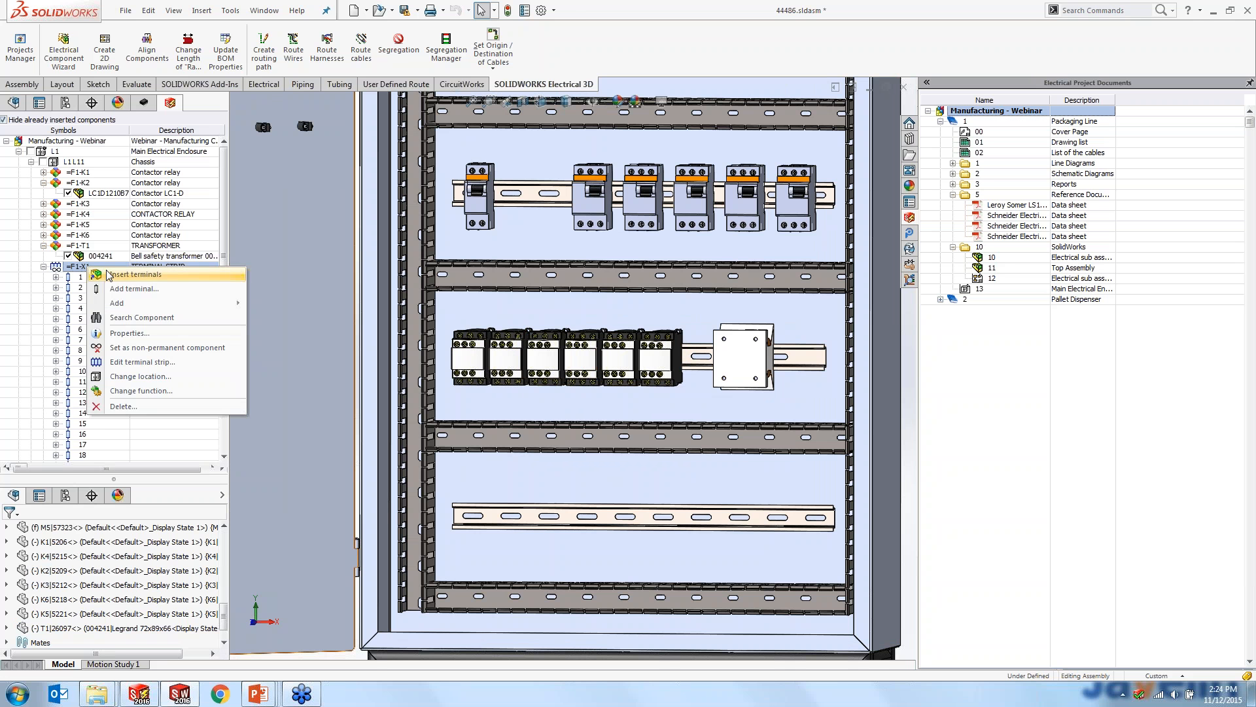
click(108, 274)
click(654, 518)
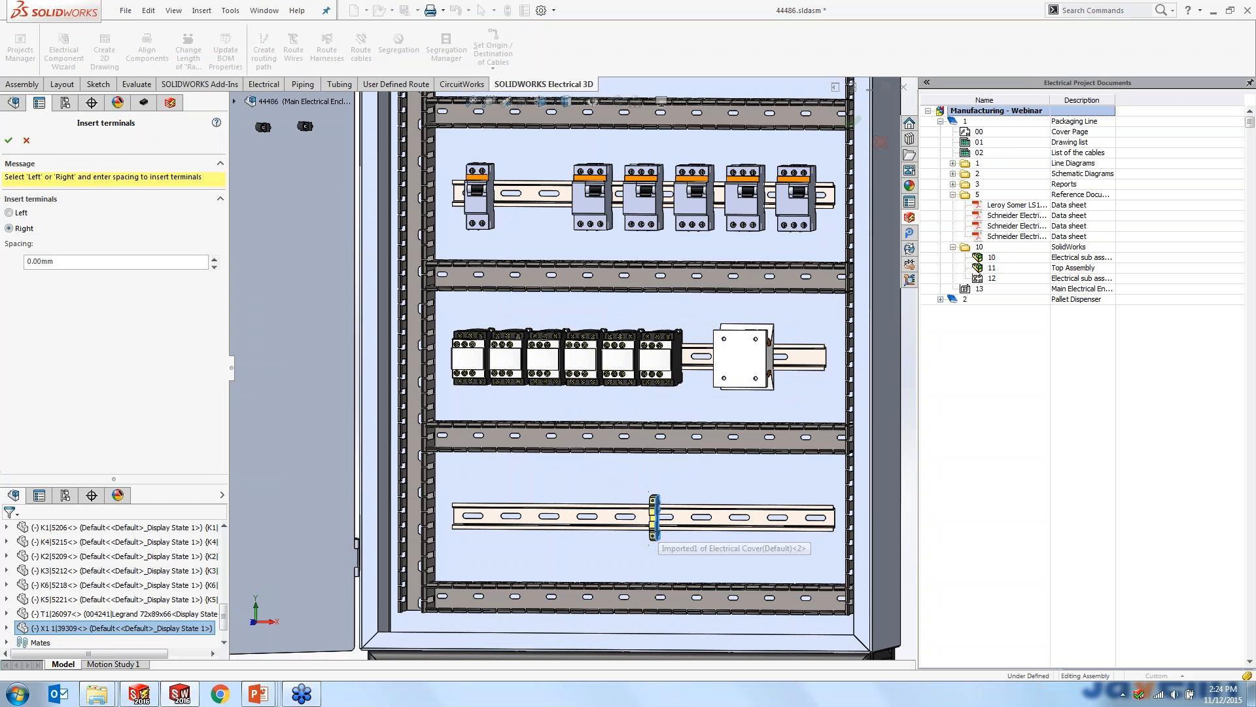
click(8, 140)
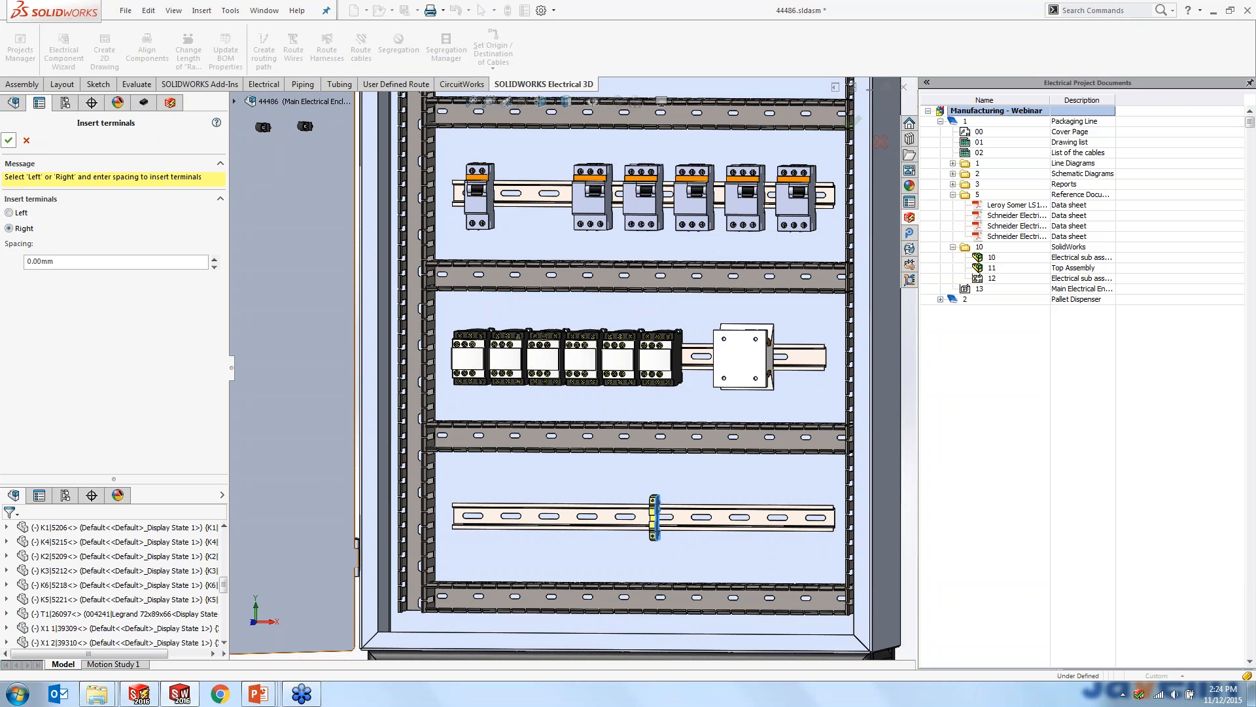
- Insert light H5 from door location L1L12 on the enclosure door, in the gap in the upper row of door devices
scroll(613, 424, up, 4)
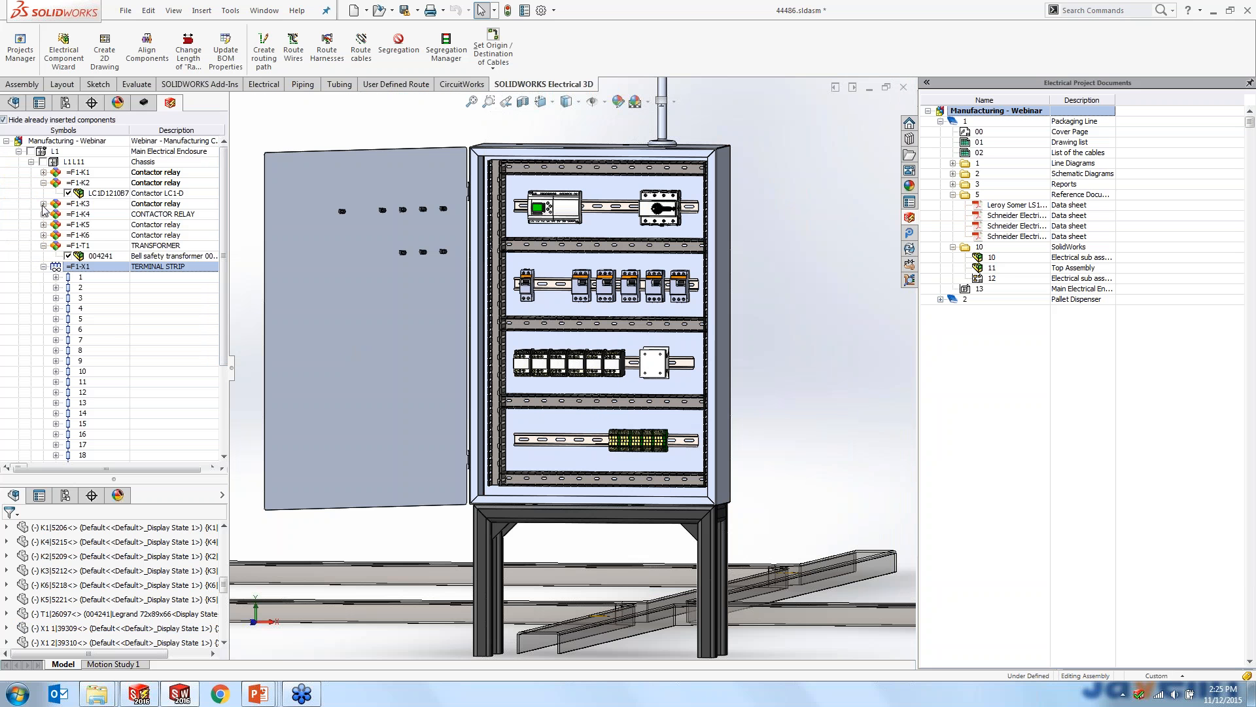
click(44, 266)
click(31, 161)
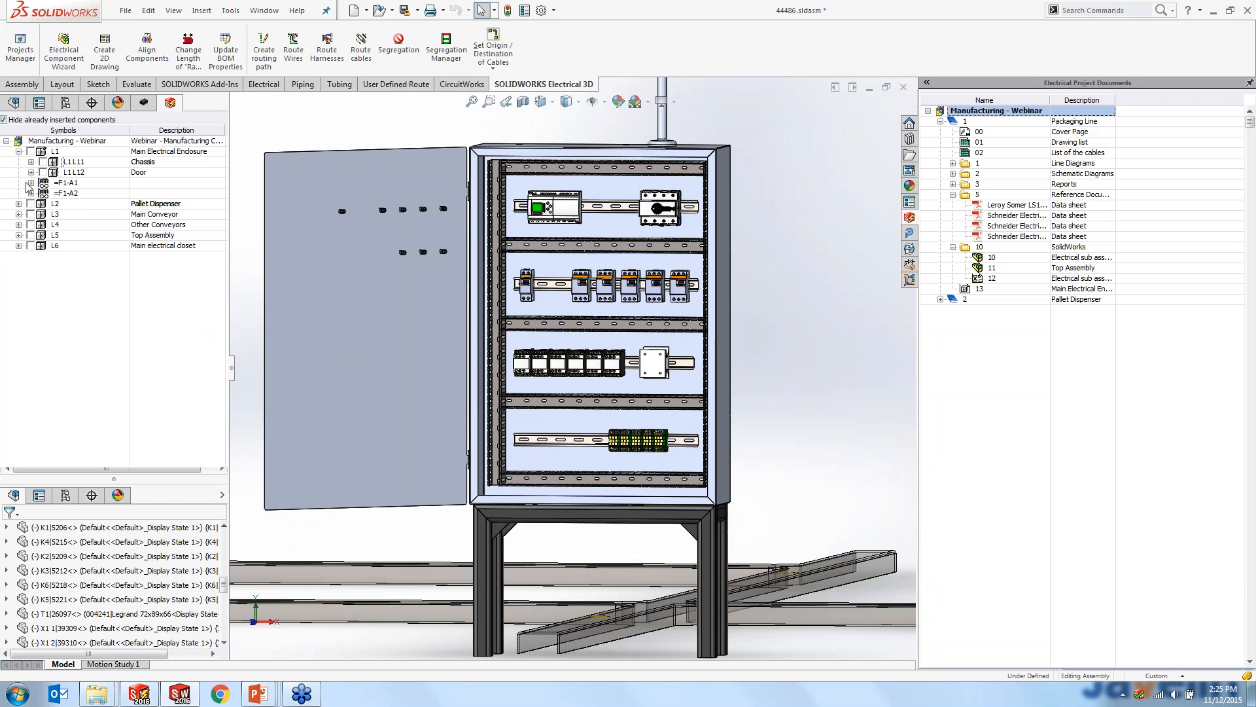
click(31, 173)
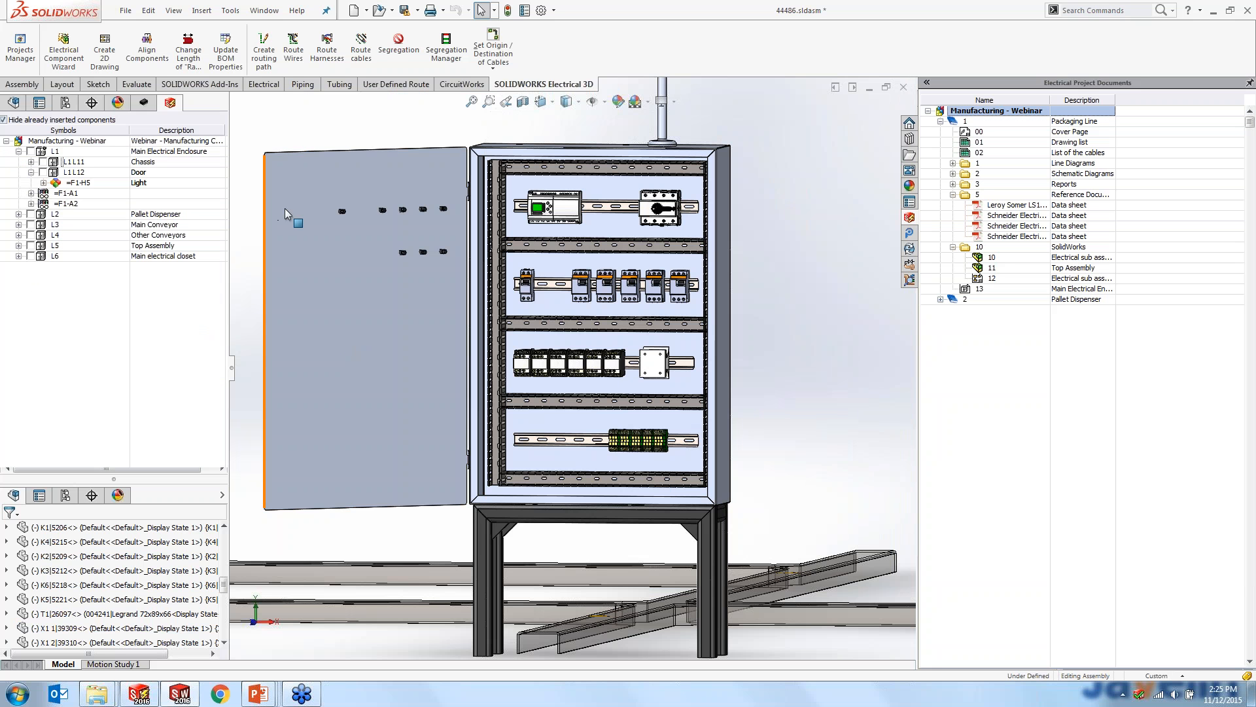
scroll(359, 226, down, 4)
right_click(87, 182)
click(104, 189)
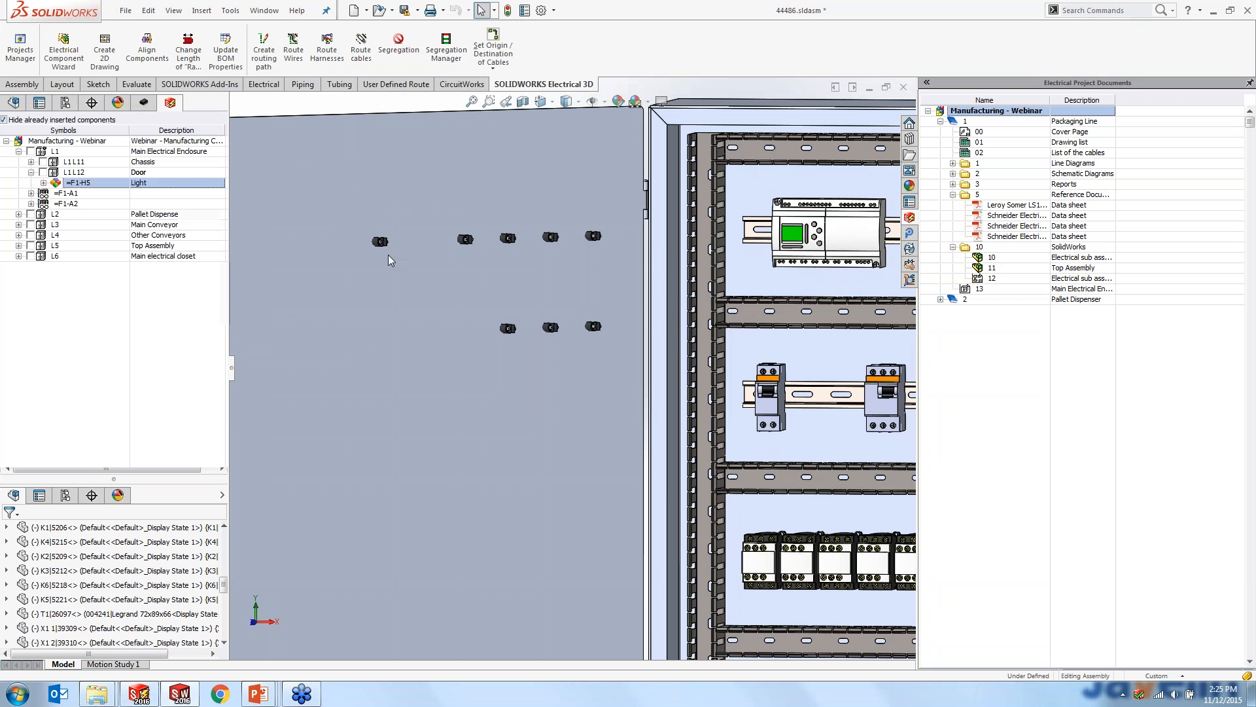
click(427, 244)
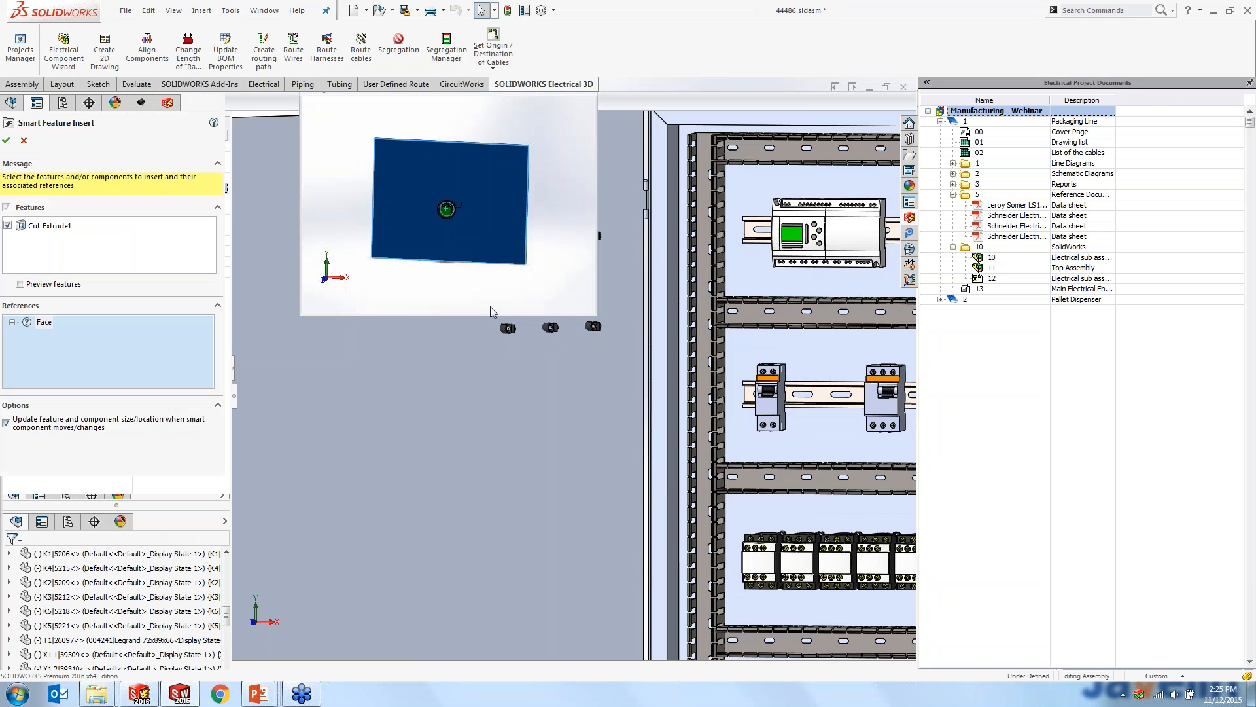
- Pick the door's outer face as the reference for the light's Cut-Extrude1 smart feature and complete the insertion
middle_drag(419, 406, 563, 419)
click(536, 418)
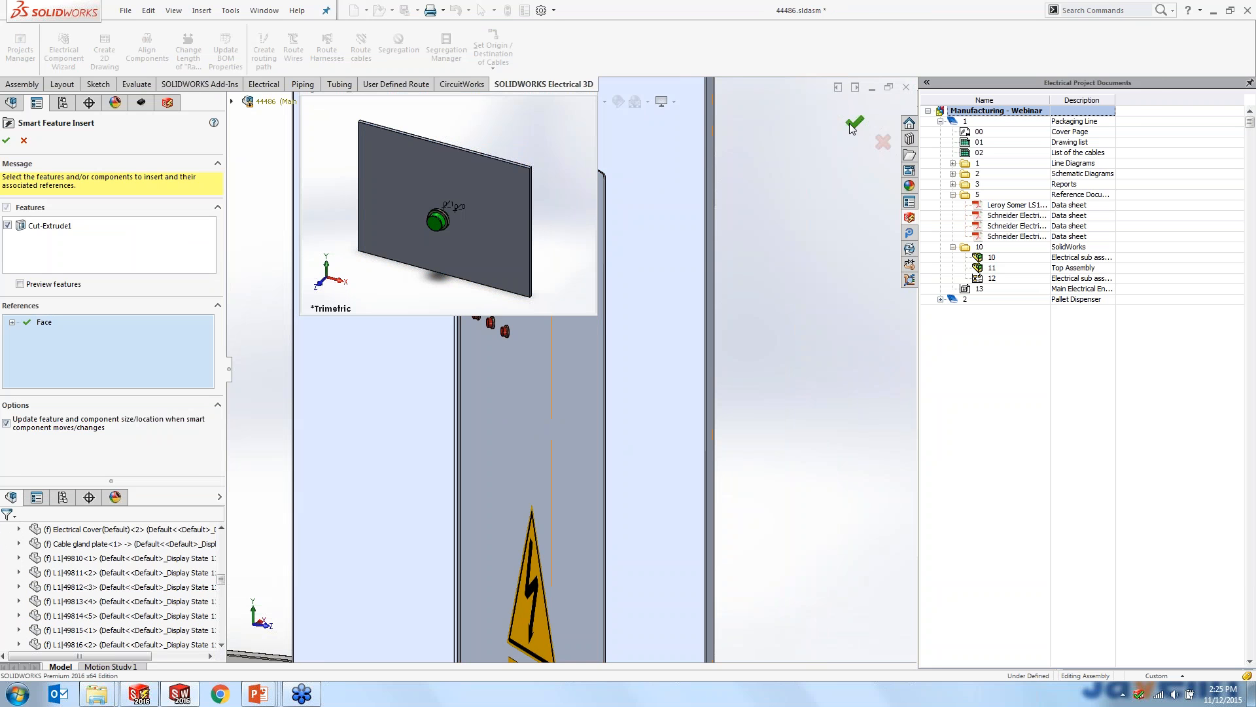
mouse_move(724, 290)
middle_down()
mouse_move(679, 290)
mouse_move(704, 293)
middle_up()
scroll(576, 345, up, 4)
middle_drag(576, 345, 254, 293)
scroll(296, 277, down, 4)
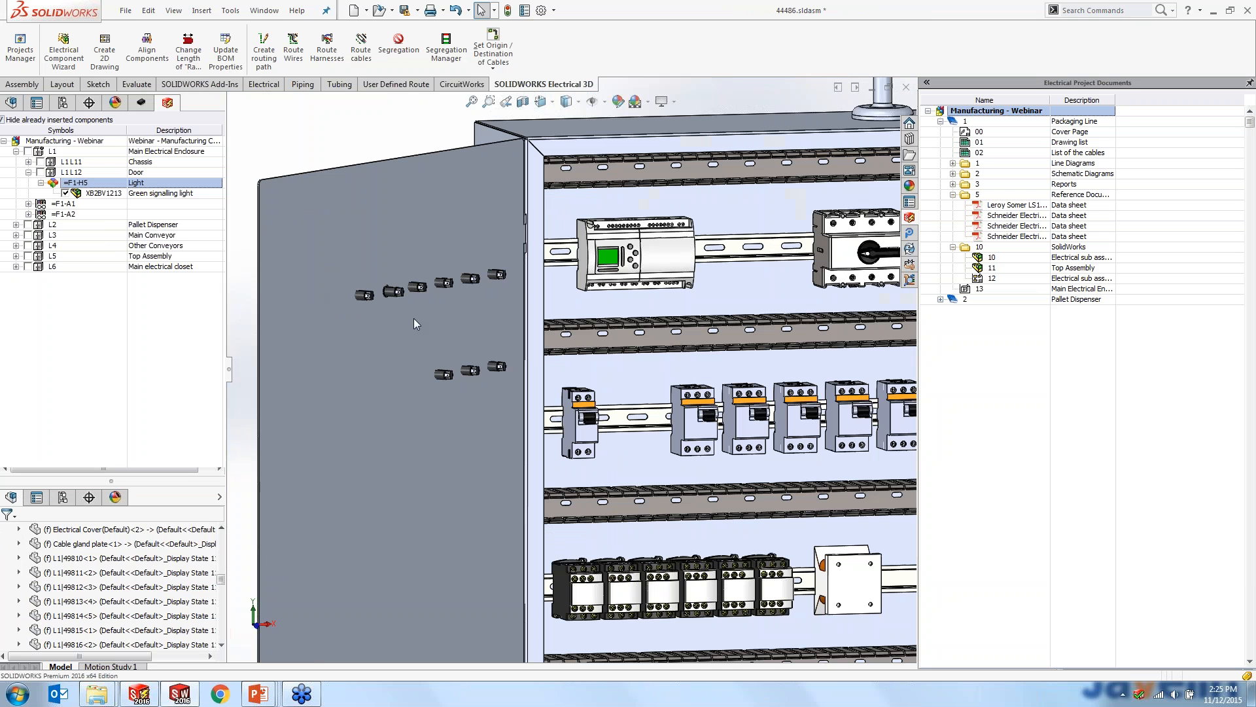
- Open the electrical cover part of the enclosure door on its own and examine the cutout made for light H5
right_click(404, 250)
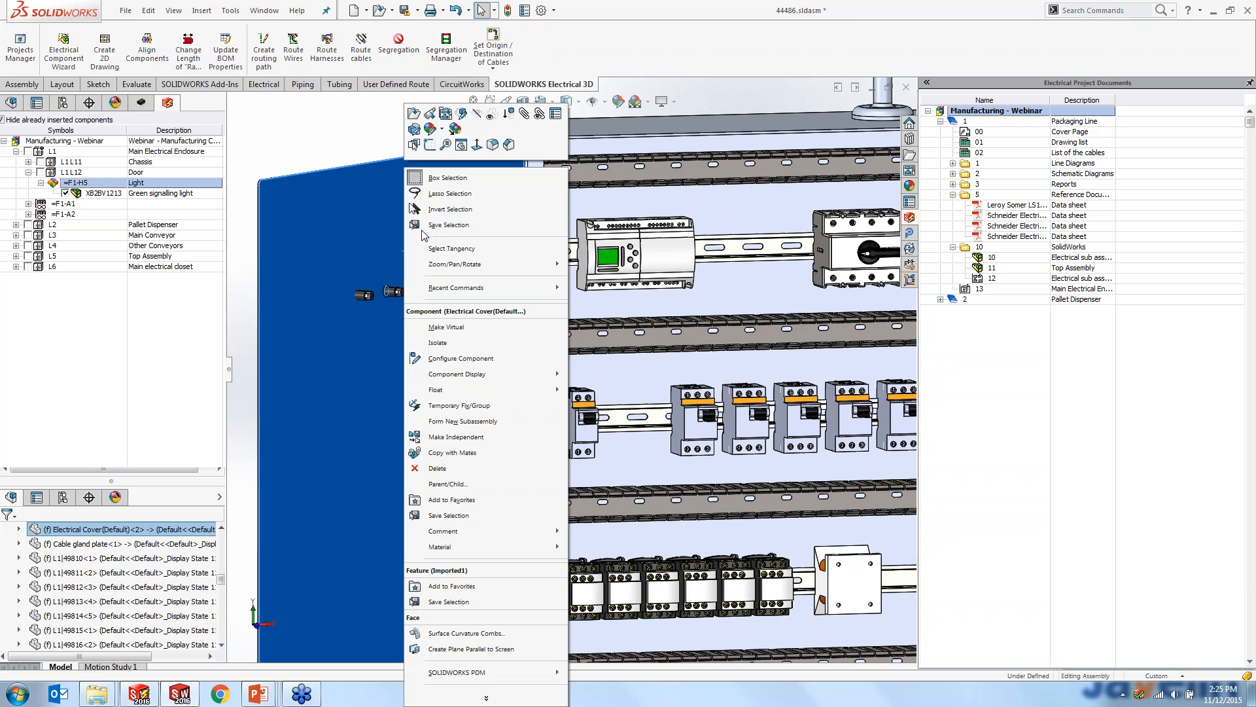
click(415, 115)
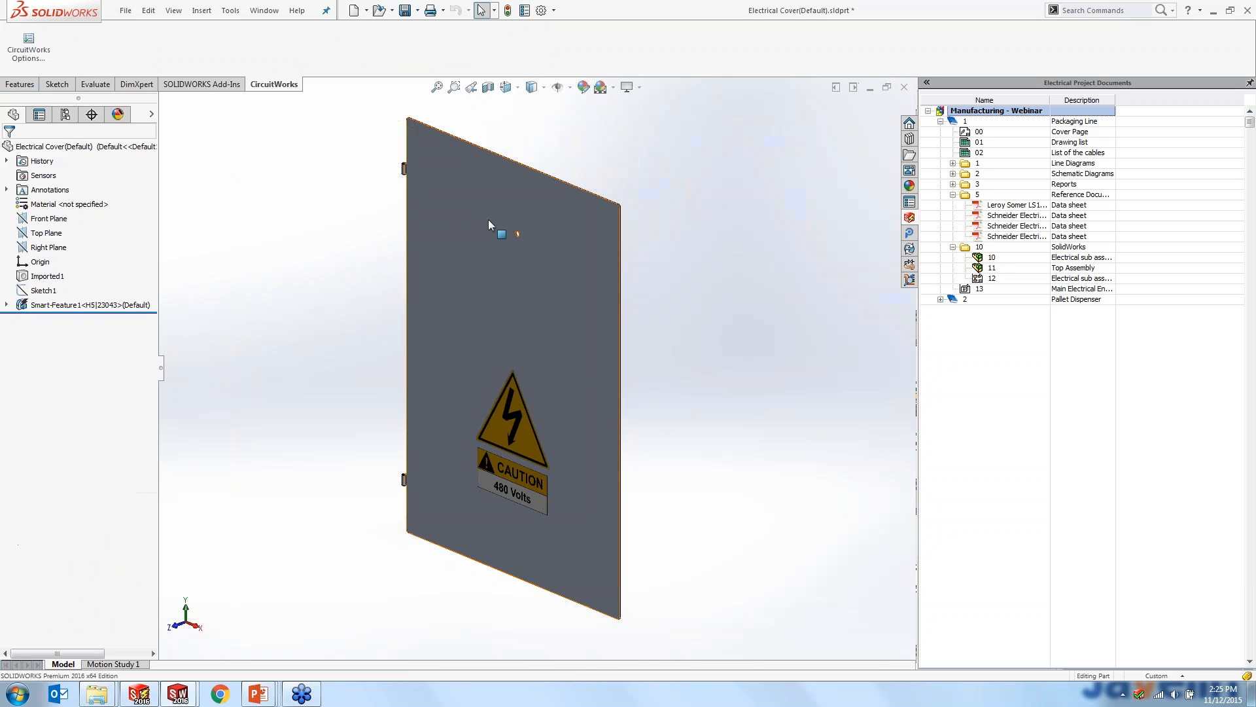
scroll(491, 221, down, 3)
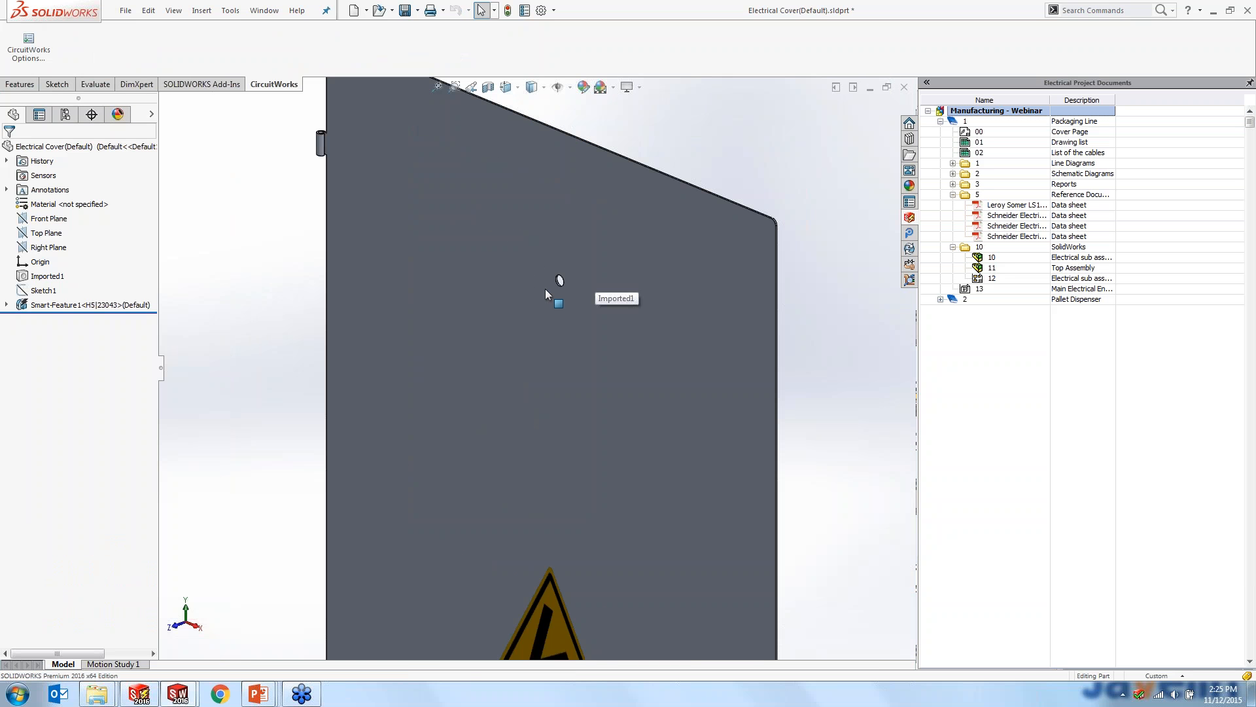
scroll(544, 289, up, 3)
- Close the electrical cover part without saving and discard its changes in the assembly
click(905, 87)
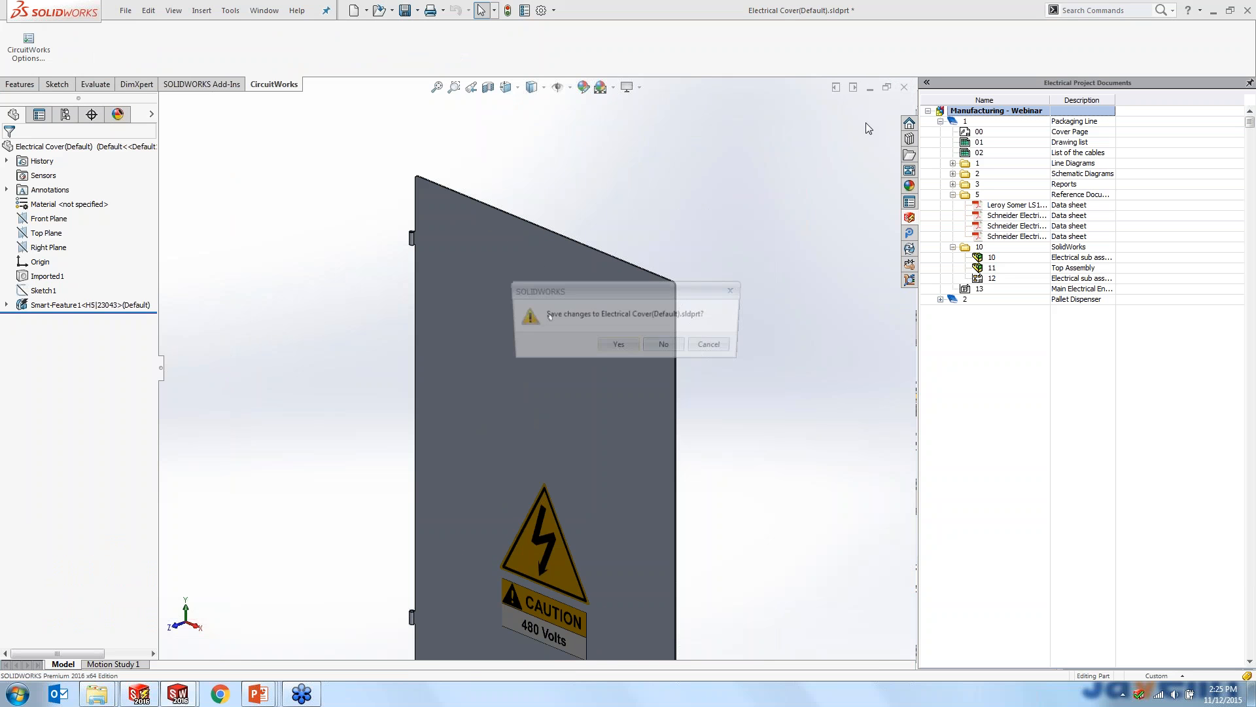
click(668, 348)
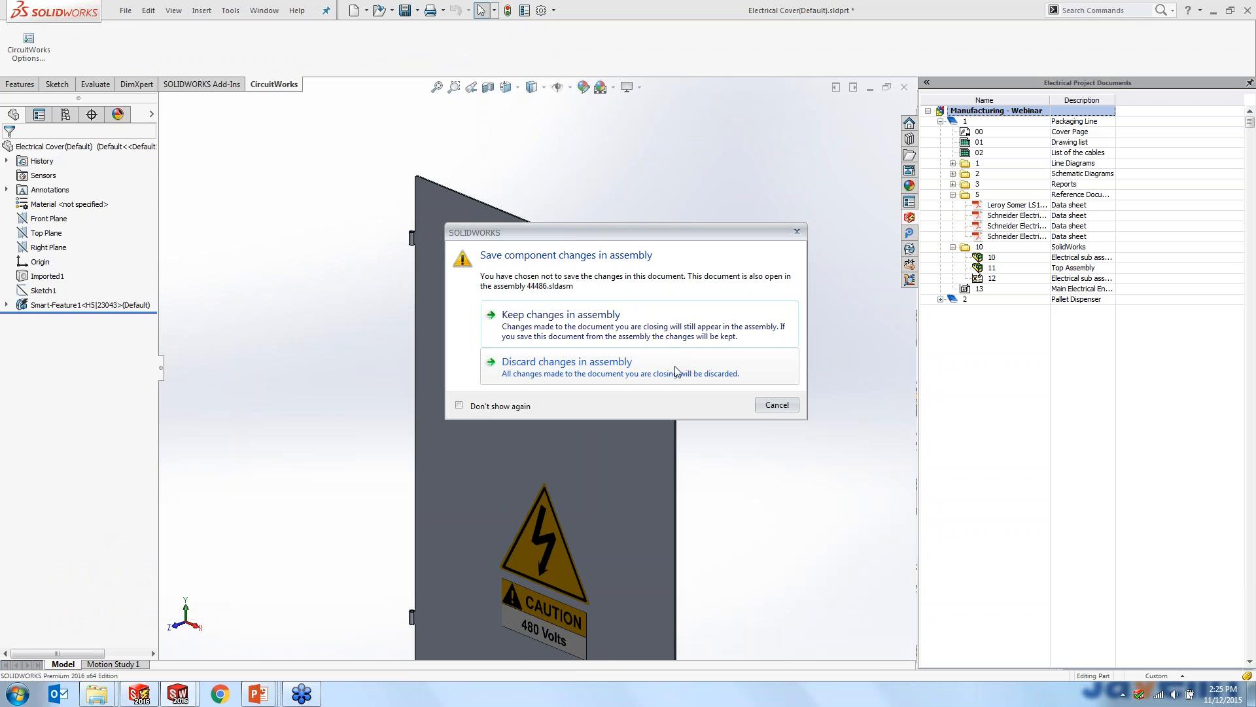
click(675, 368)
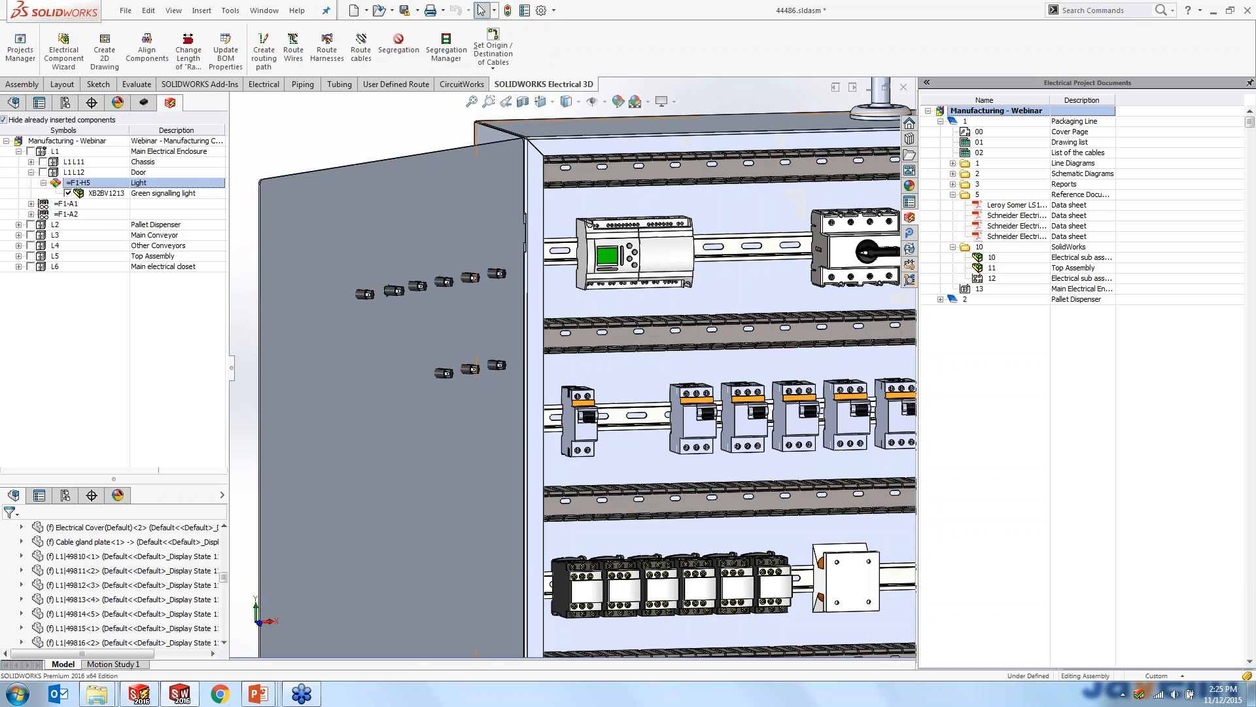
- Route the cables of motor M5 only, from its saved Motor M5 view, as a SOLIDWORKS route rendered with lines
scroll(752, 491, up, 1)
middle_drag(752, 491, 749, 489)
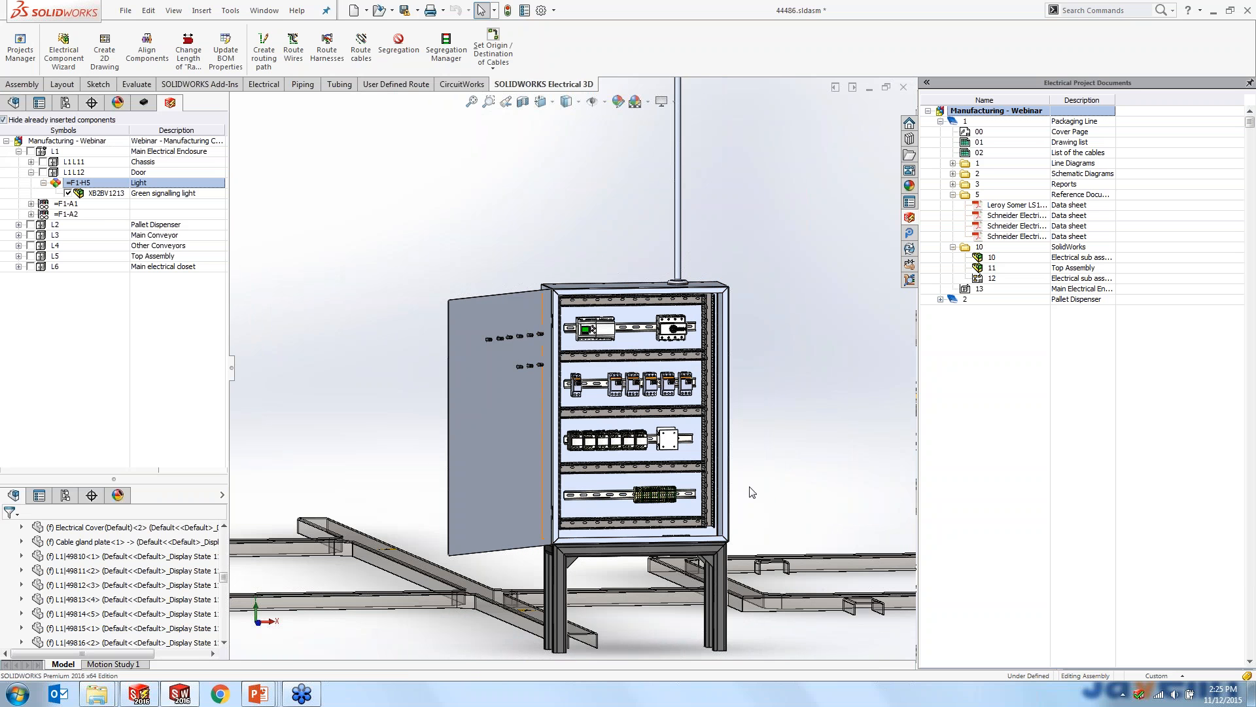
scroll(648, 545, down, 3)
scroll(648, 544, up, 3)
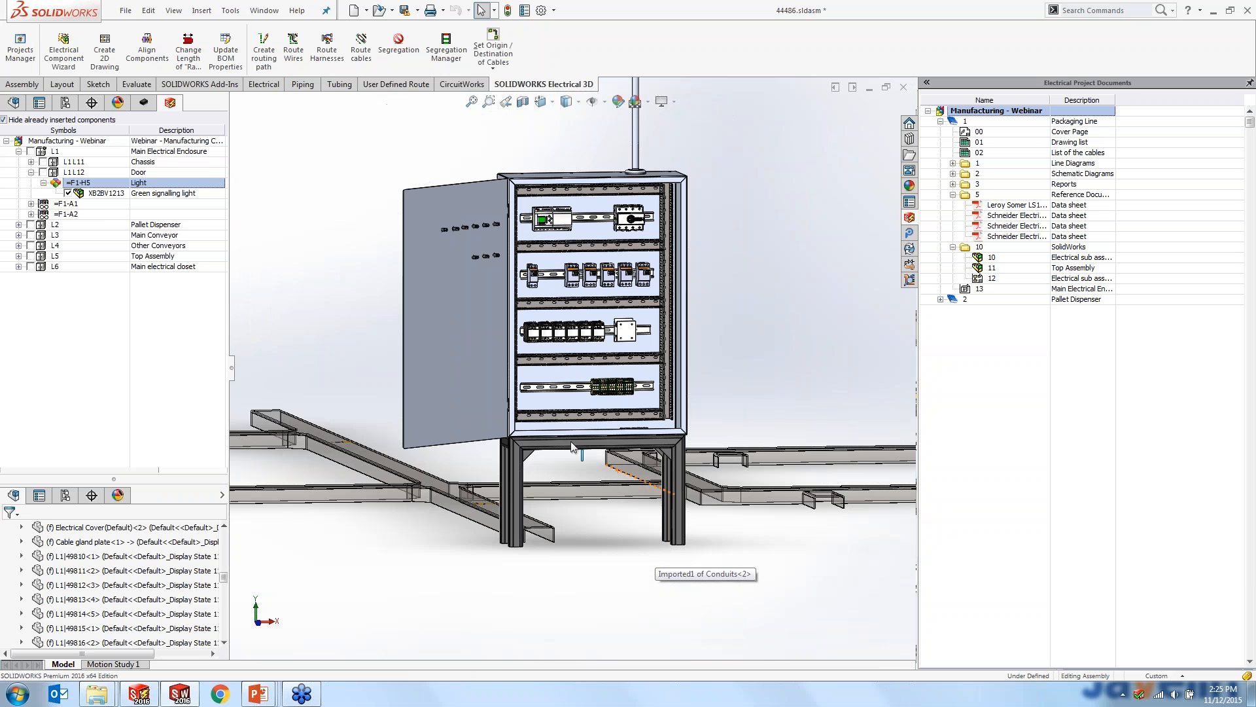
key(space)
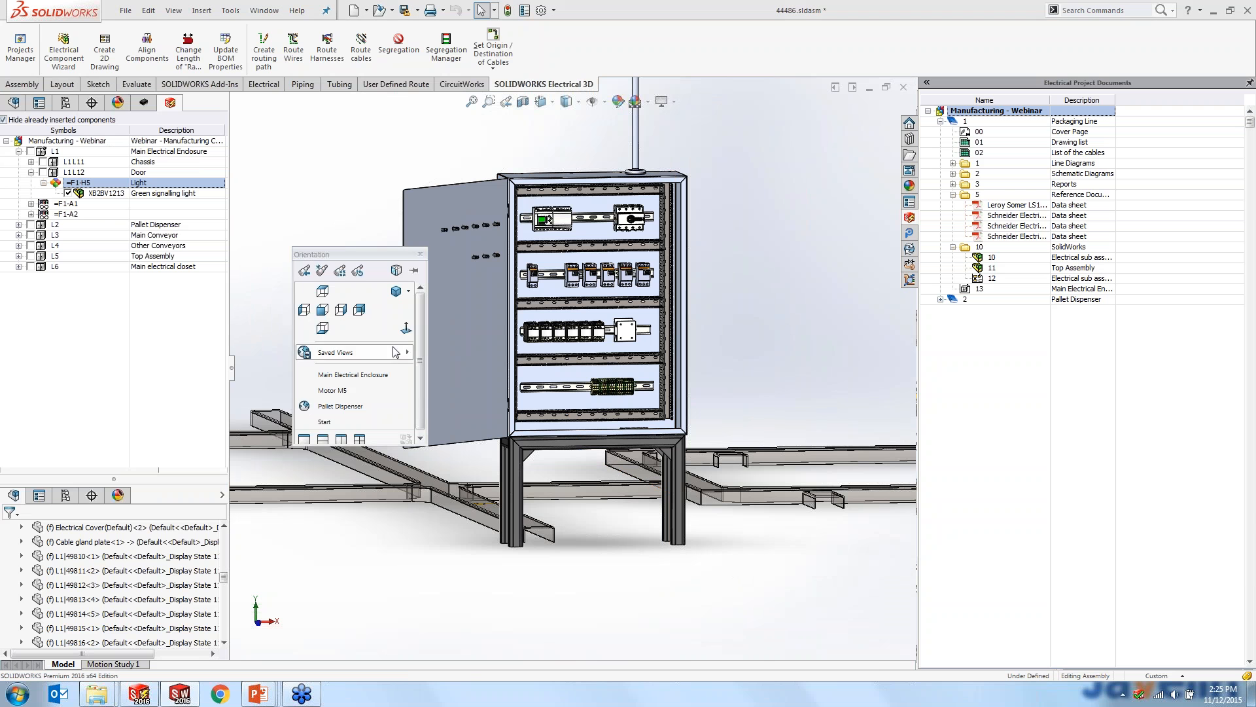
click(352, 391)
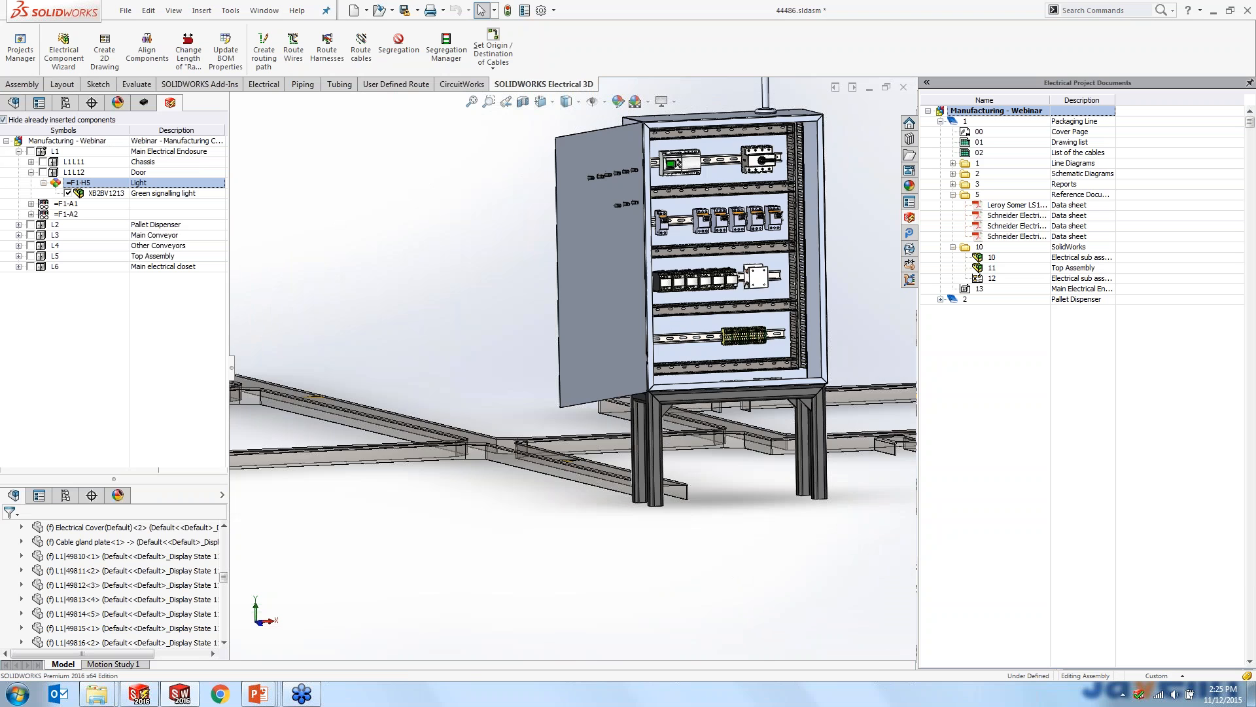
scroll(508, 470, down, 3)
click(494, 407)
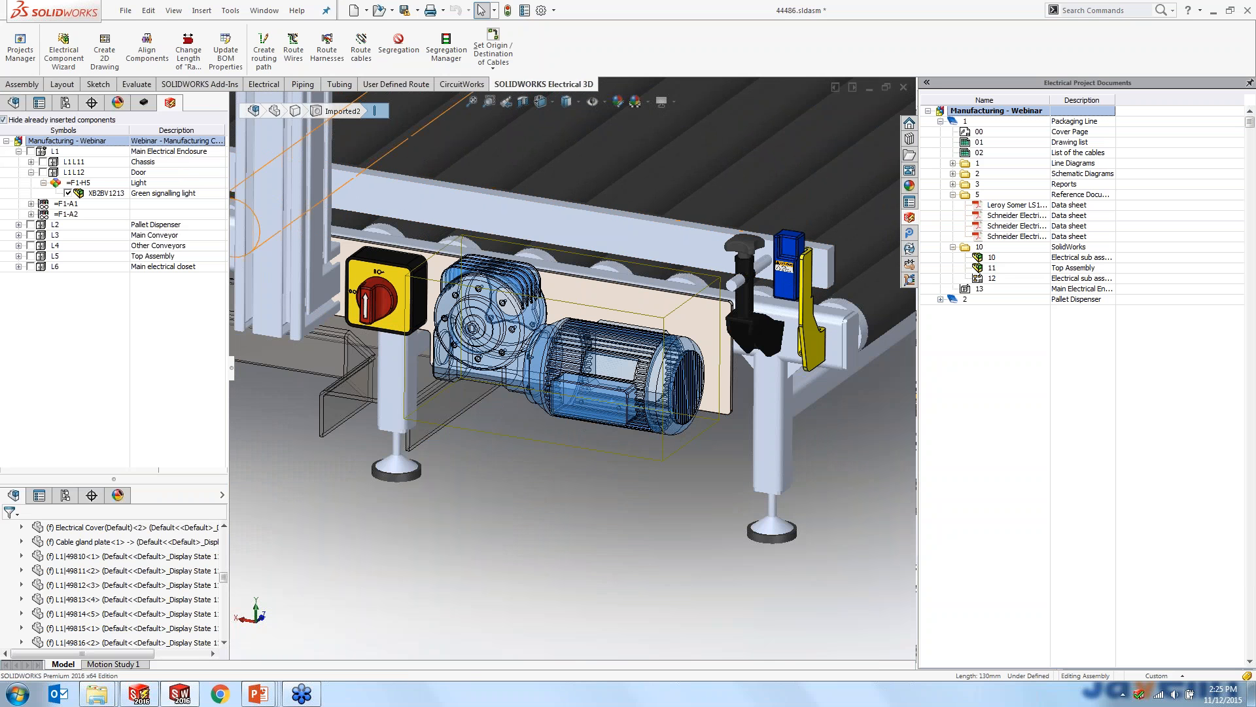
click(362, 58)
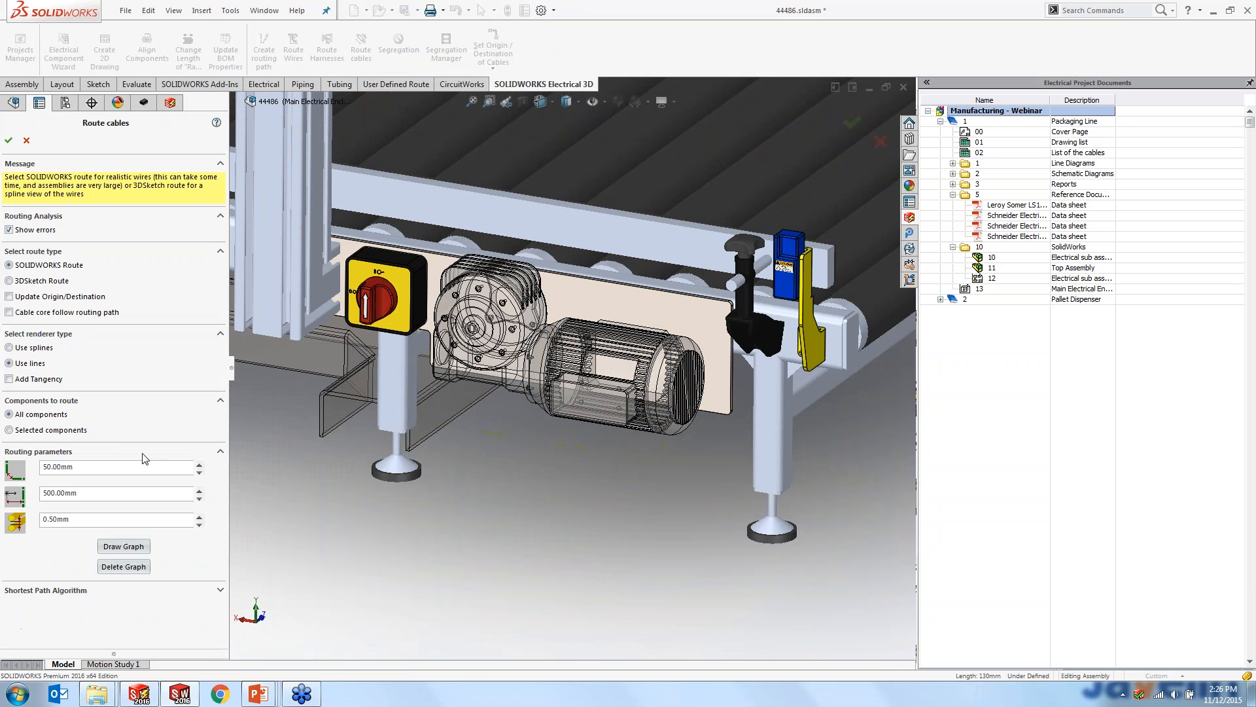
click(16, 432)
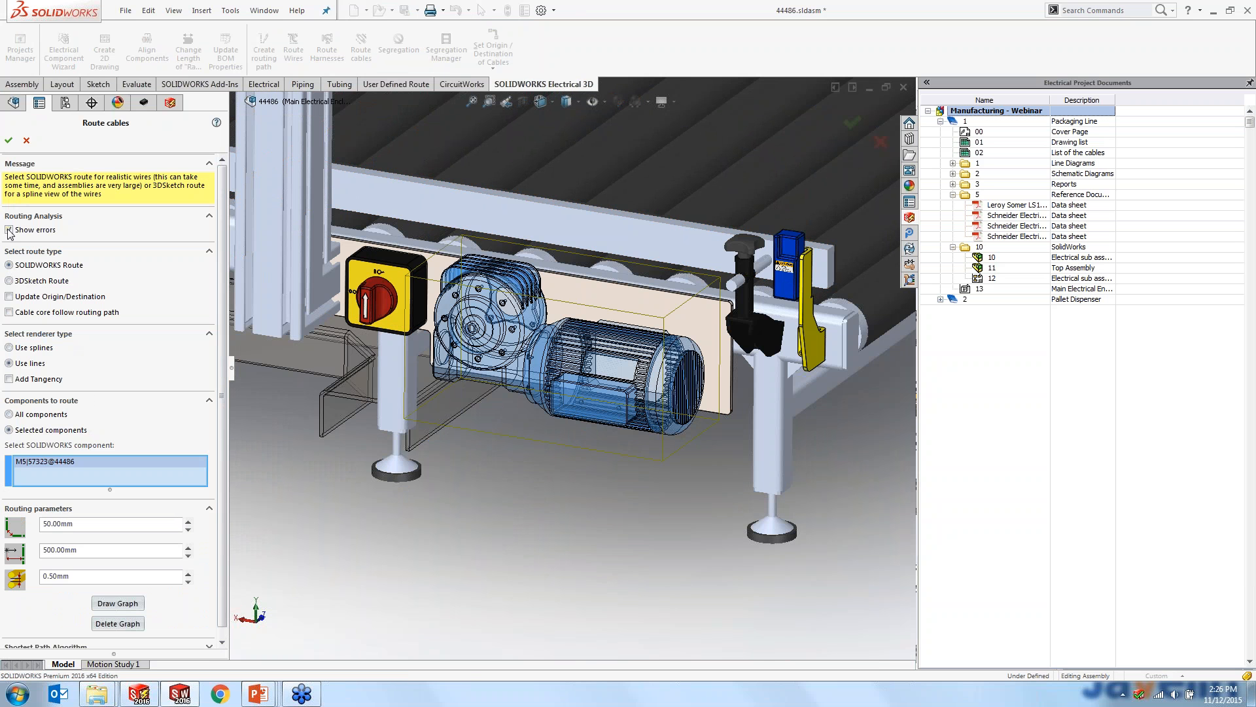
click(9, 140)
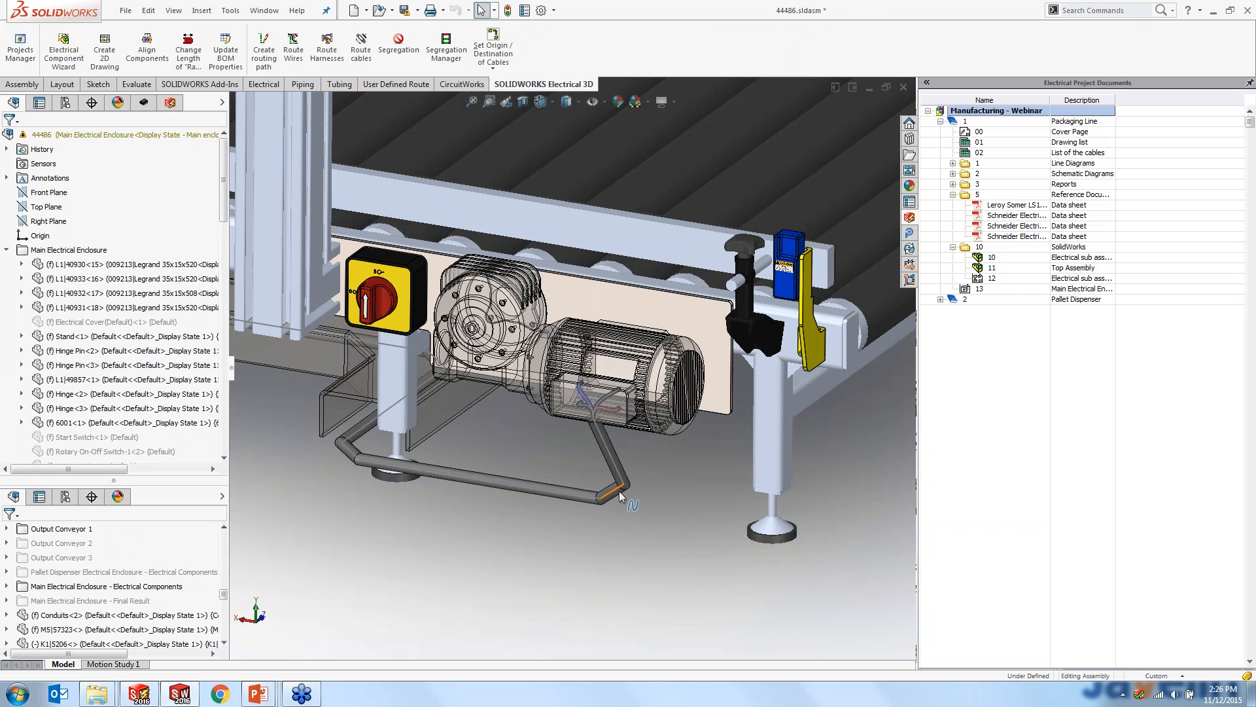
- Examine the routed cable's cores at motor M5's terminal box and at the terminal strip on the enclosure's lowest rail
scroll(618, 488, down, 3)
scroll(585, 374, down, 5)
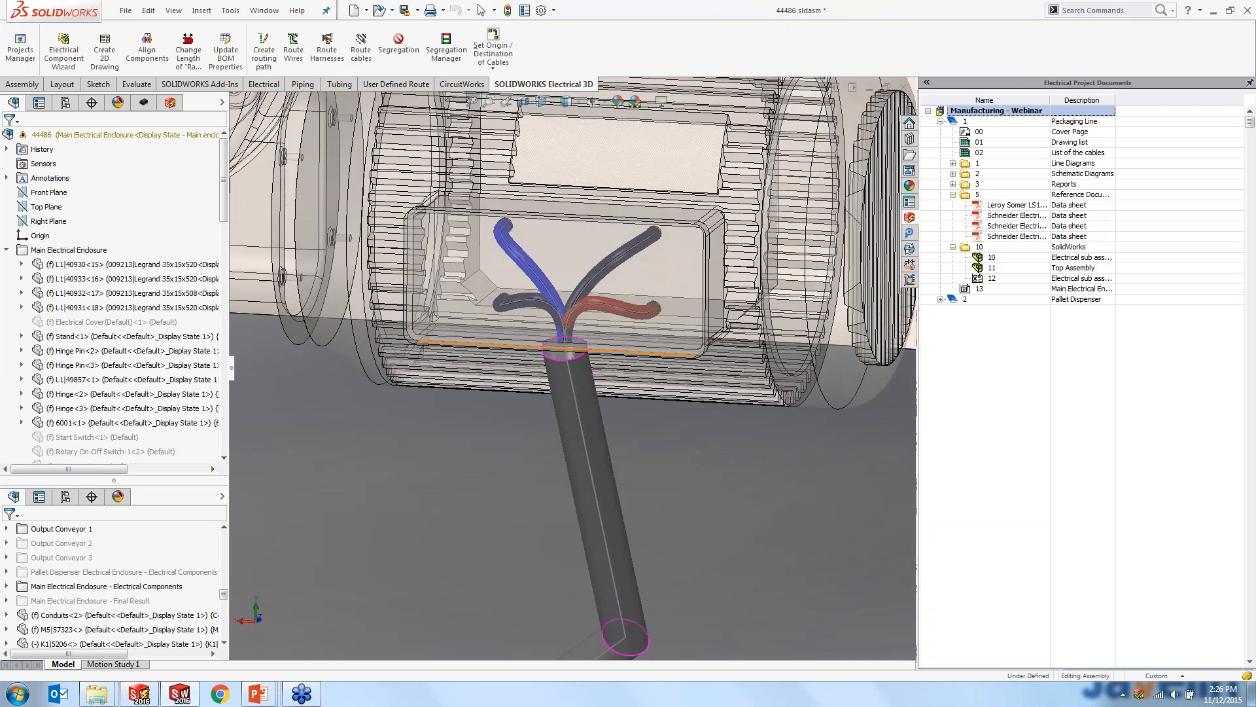
scroll(569, 342, up, 8)
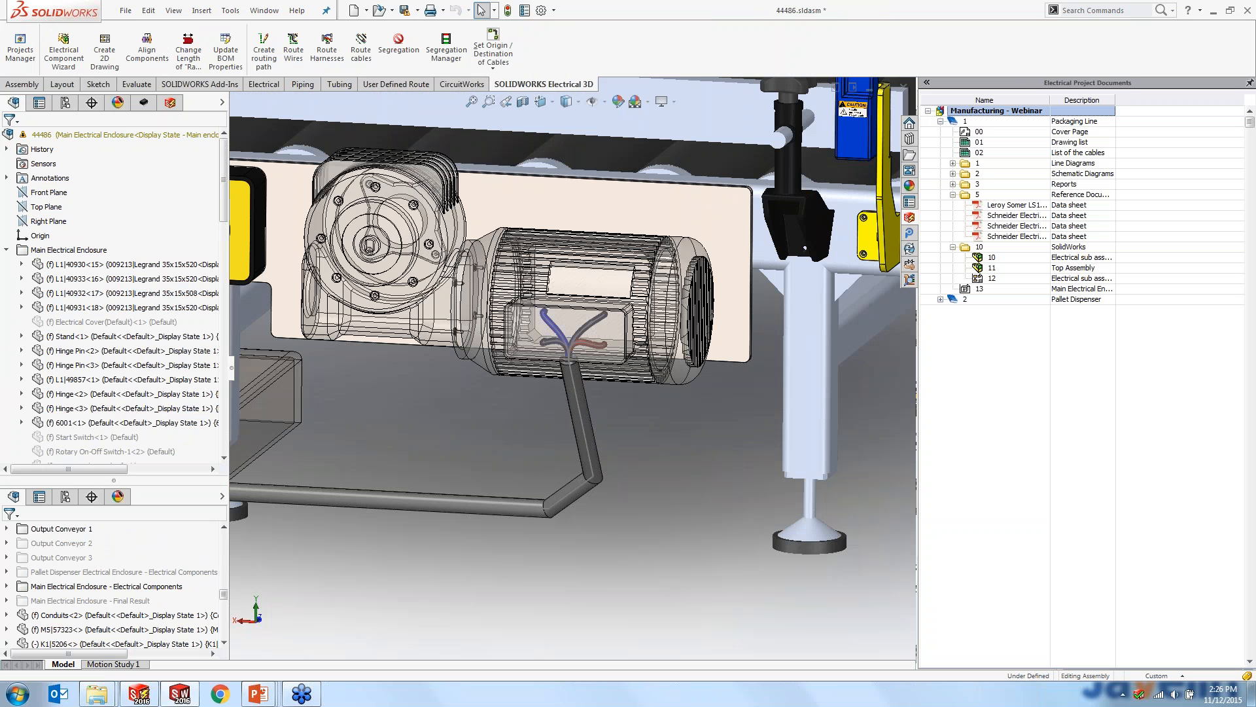
key(space)
click(605, 534)
scroll(605, 553, down, 5)
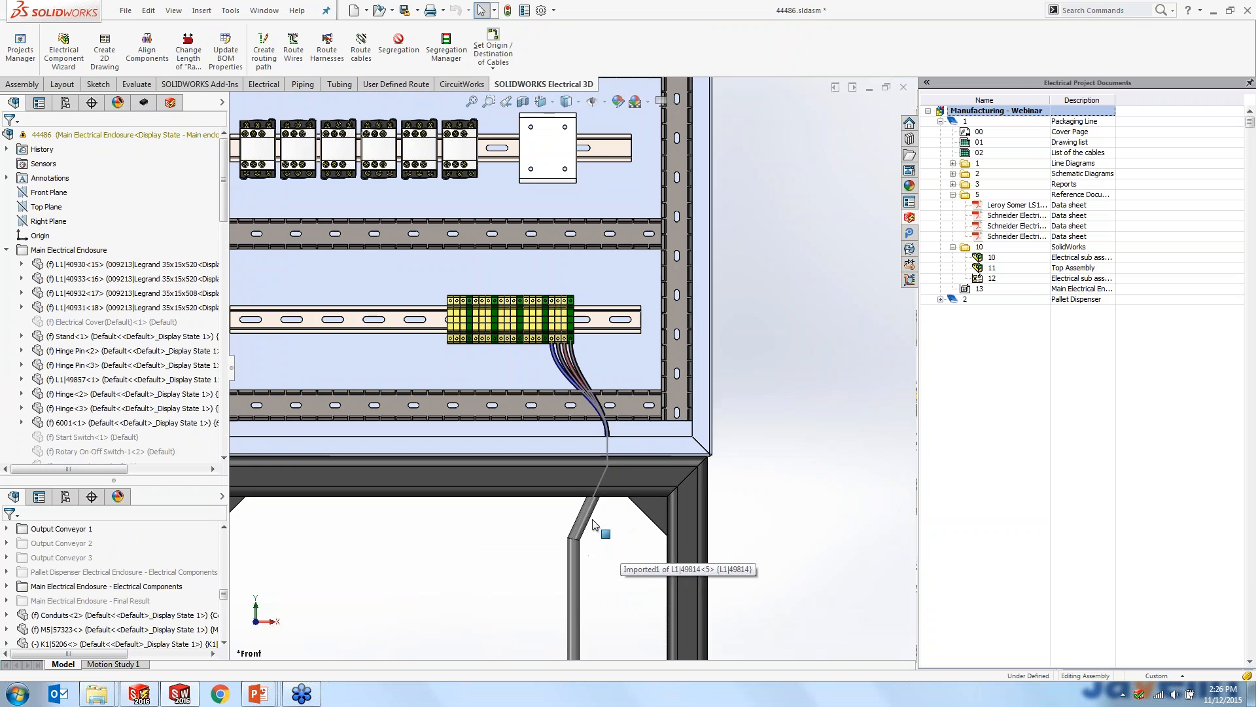
scroll(563, 367, down, 2)
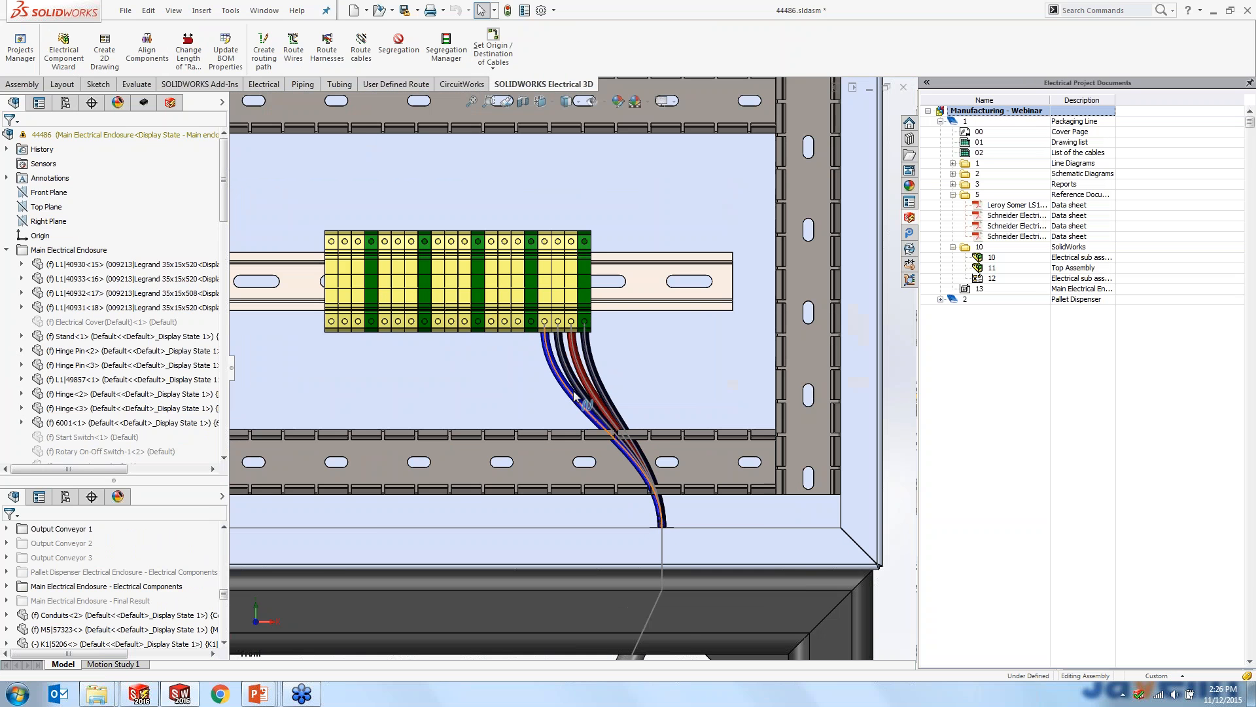
scroll(568, 392, up, 7)
- Highlight the EW_PATH1 sketch to examine the routing path through the floor conduits from the main enclosure
scroll(572, 396, up, 3)
middle_drag(571, 397, 555, 547)
click(472, 387)
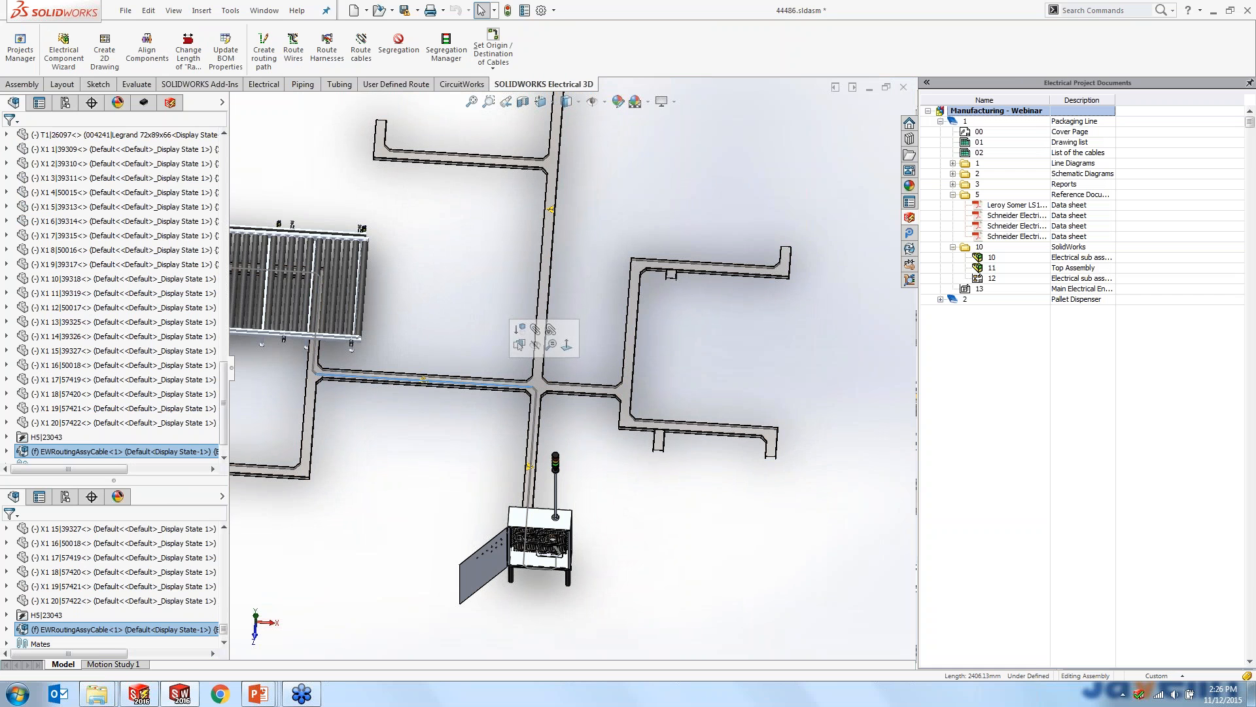
click(506, 386)
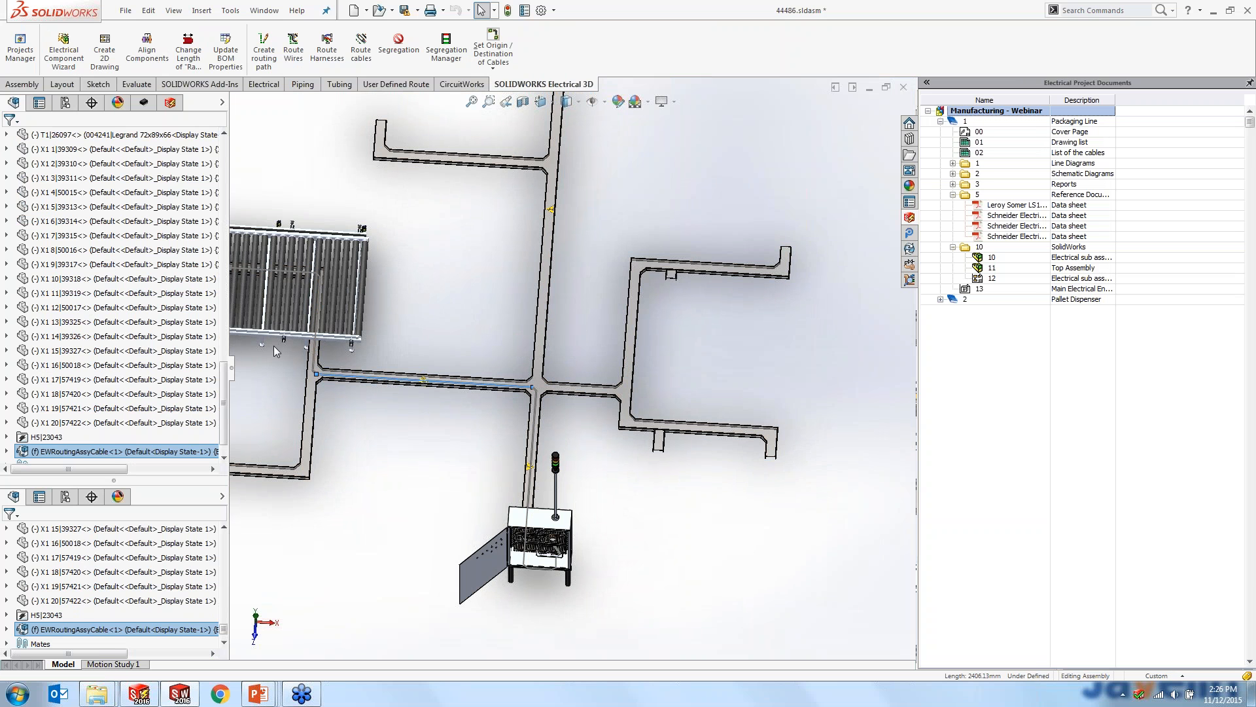
drag(224, 405, 224, 428)
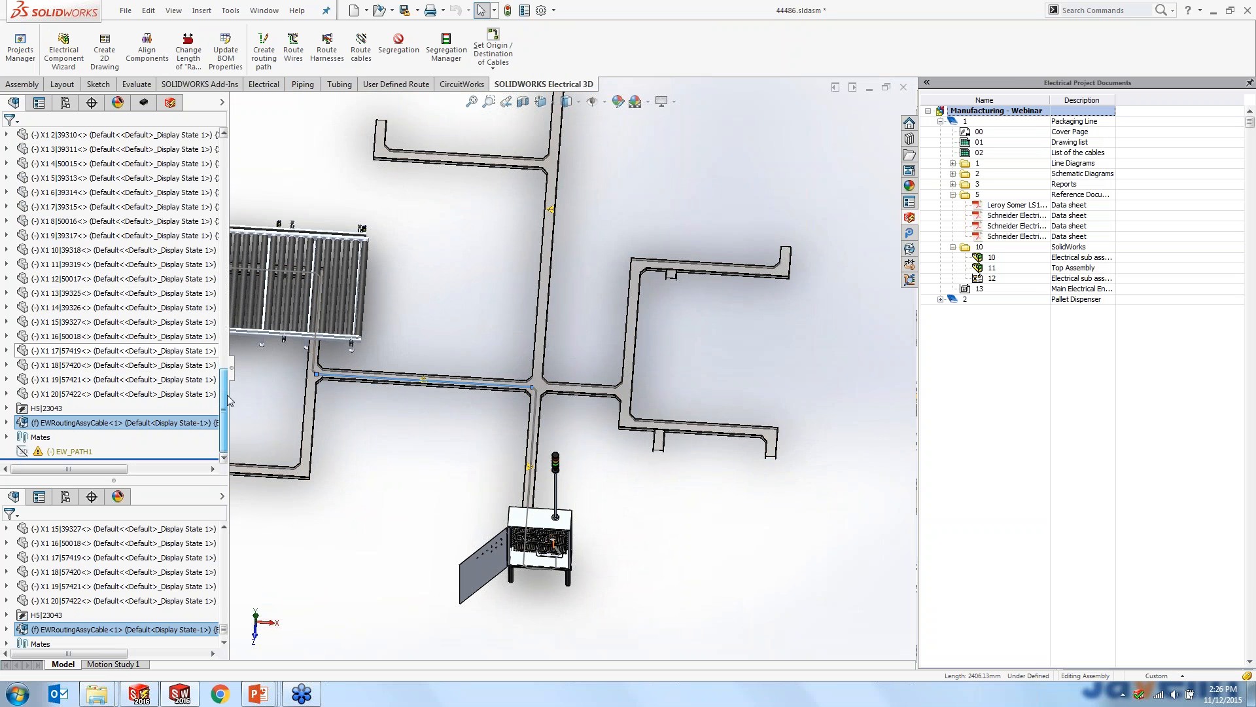
click(71, 452)
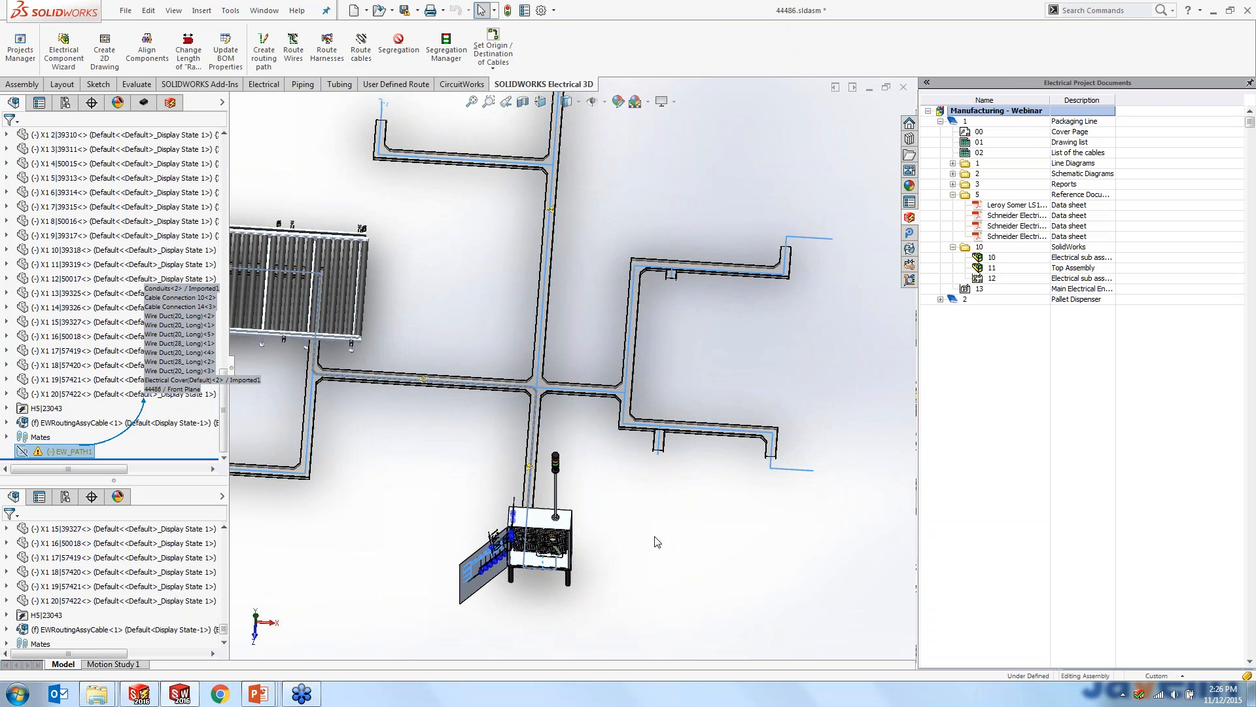
click(620, 568)
- Route the wires of the selected components in the main enclosure and on its door as a 3DSketch route
middle_drag(620, 575, 629, 418)
scroll(531, 609, down, 5)
drag(376, 199, 743, 557)
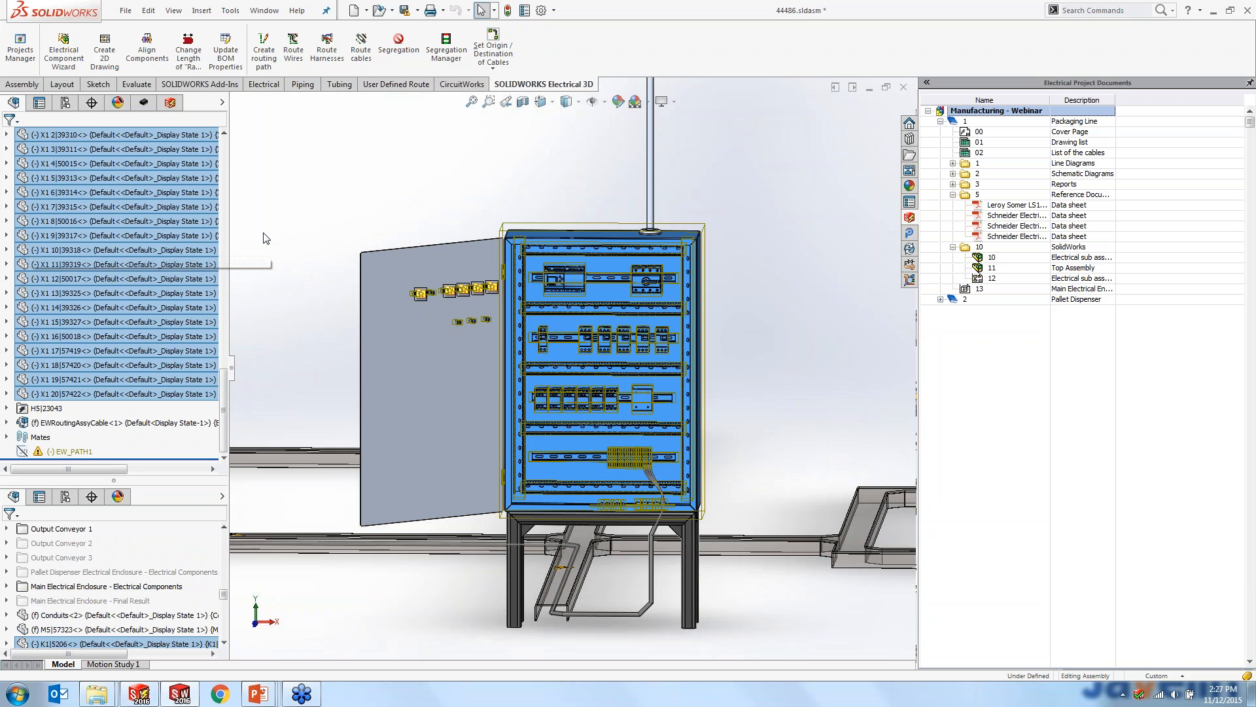
click(293, 47)
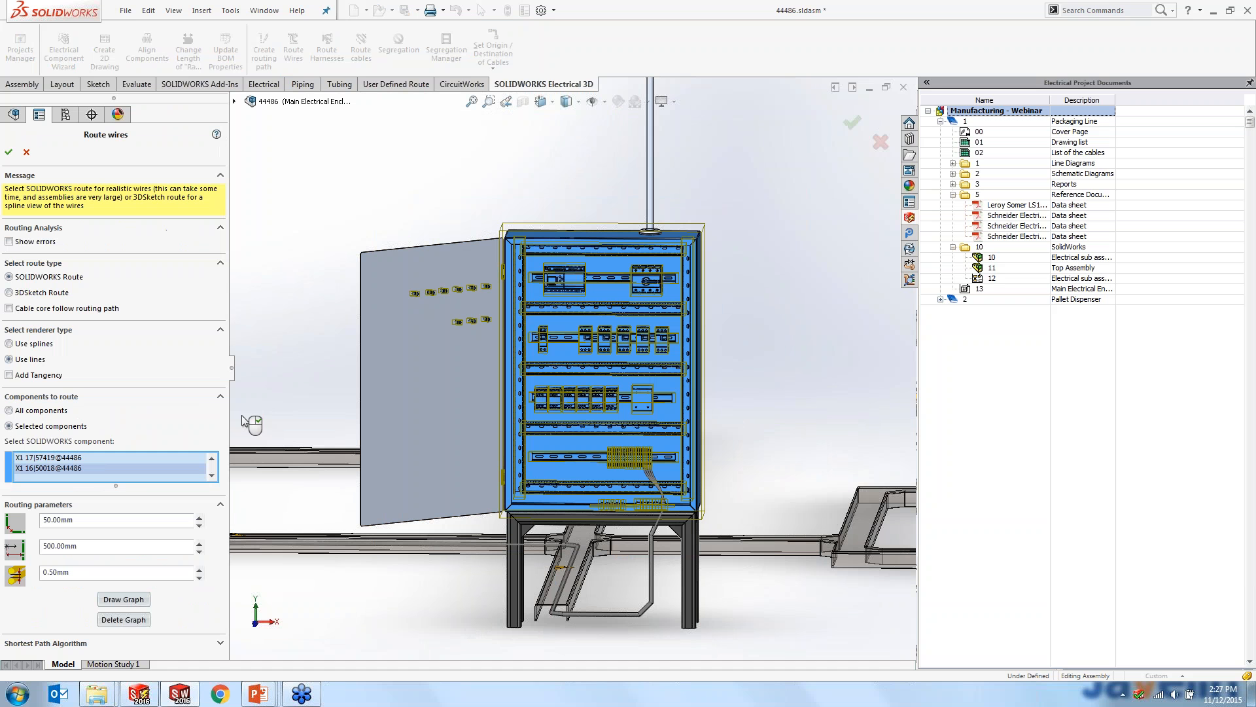
click(9, 293)
click(9, 152)
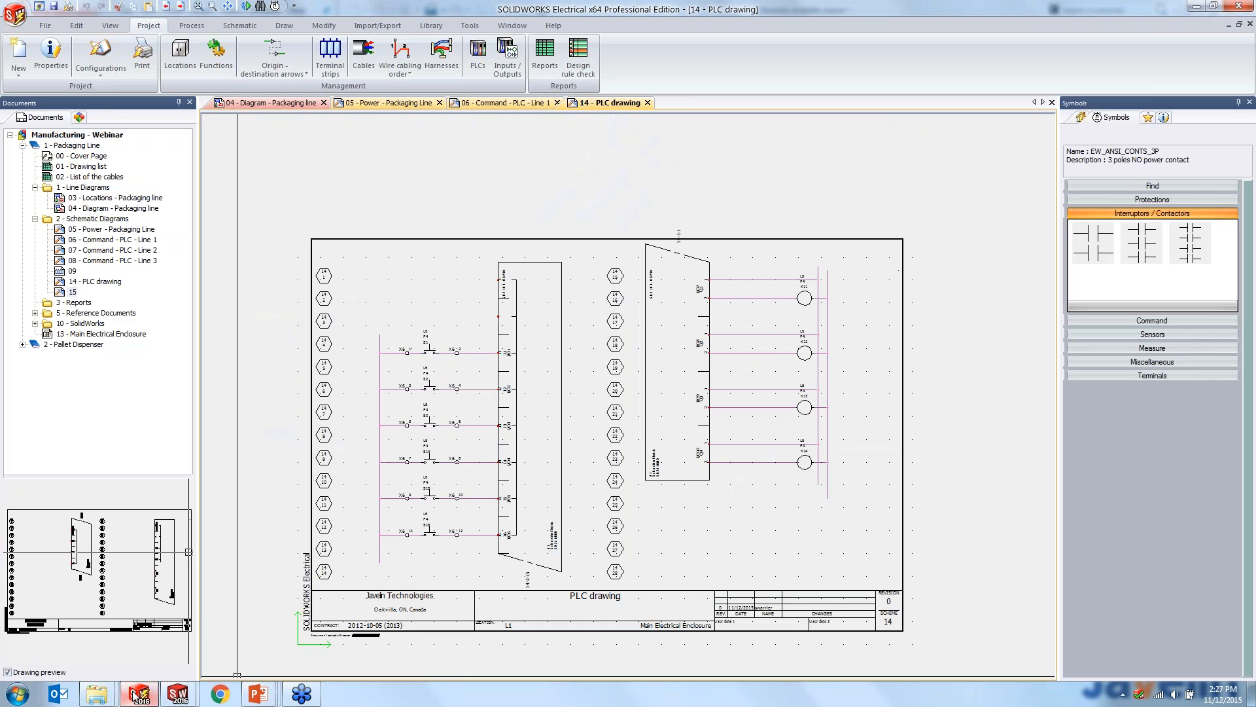
- Switch to the running PowerPoint slide show with the SOLIDWORKS Electrical workflow slide
mouse_move(138, 697)
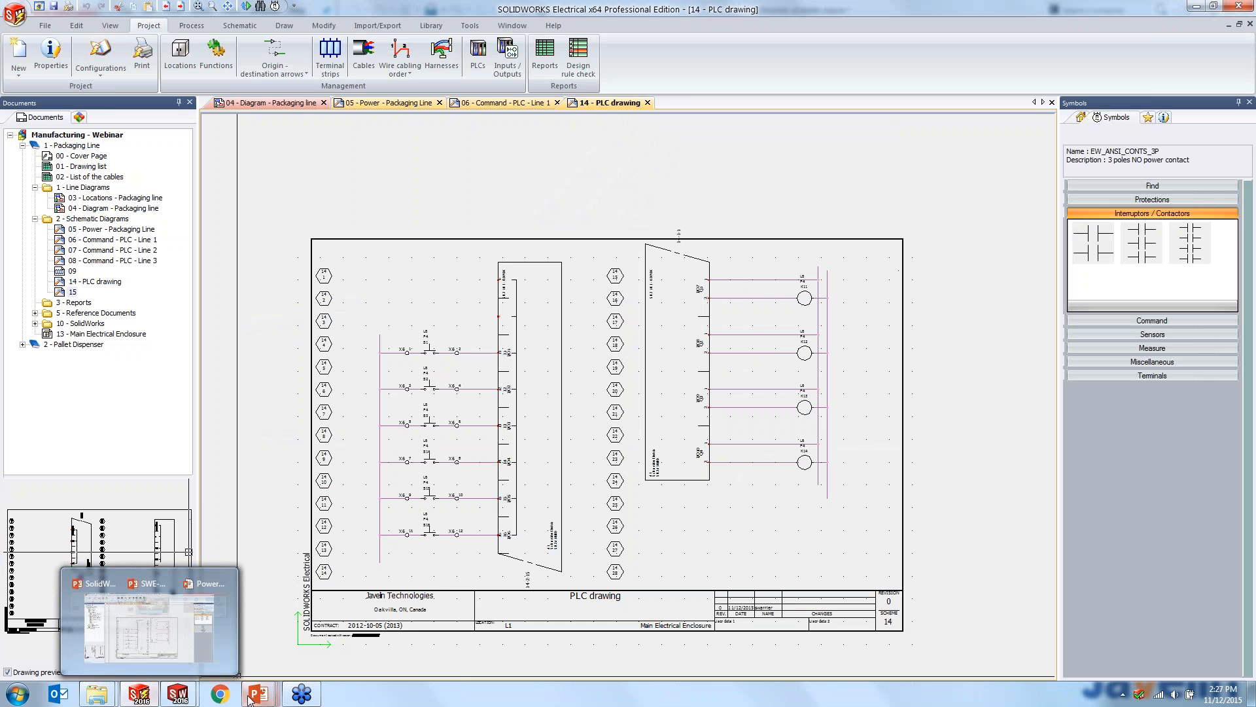
mouse_move(301, 699)
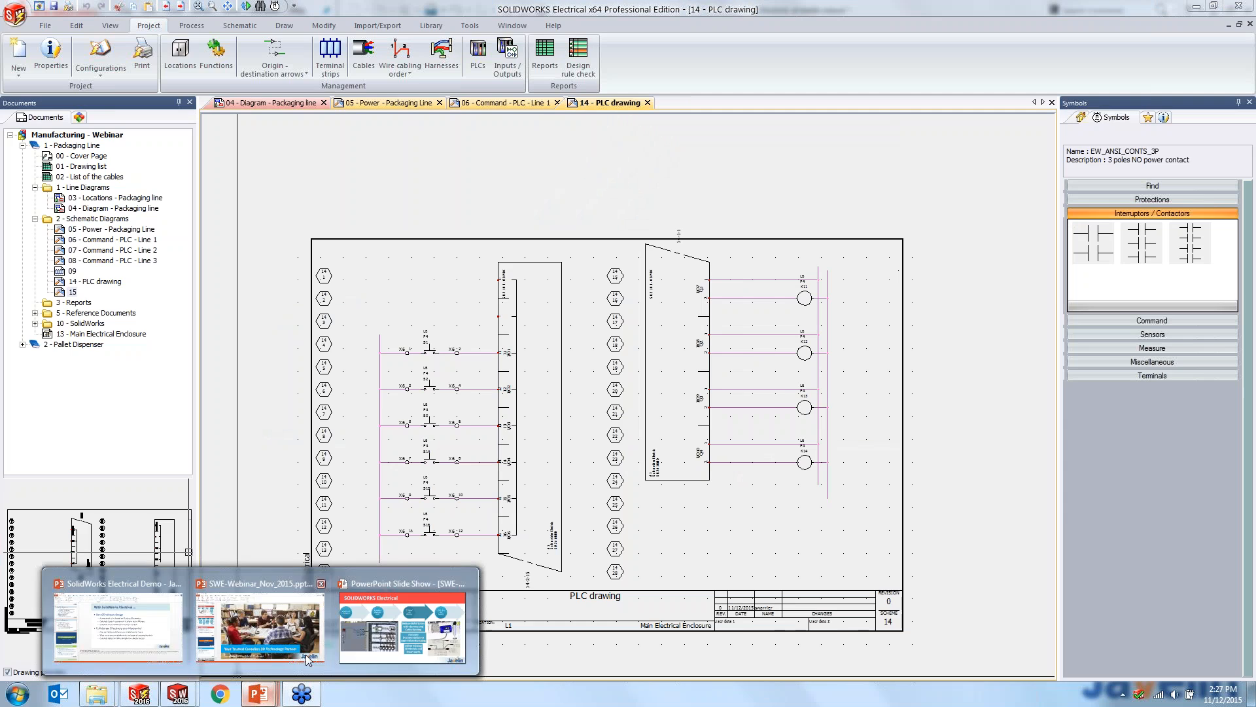
click(403, 605)
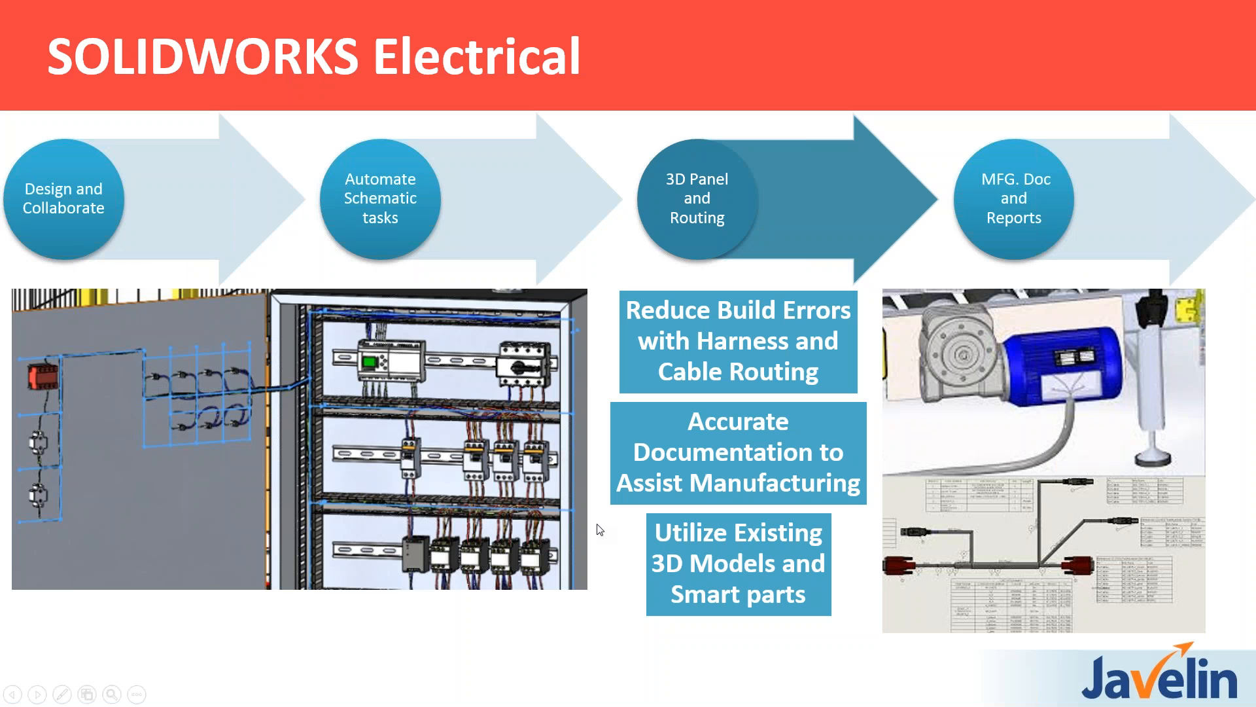